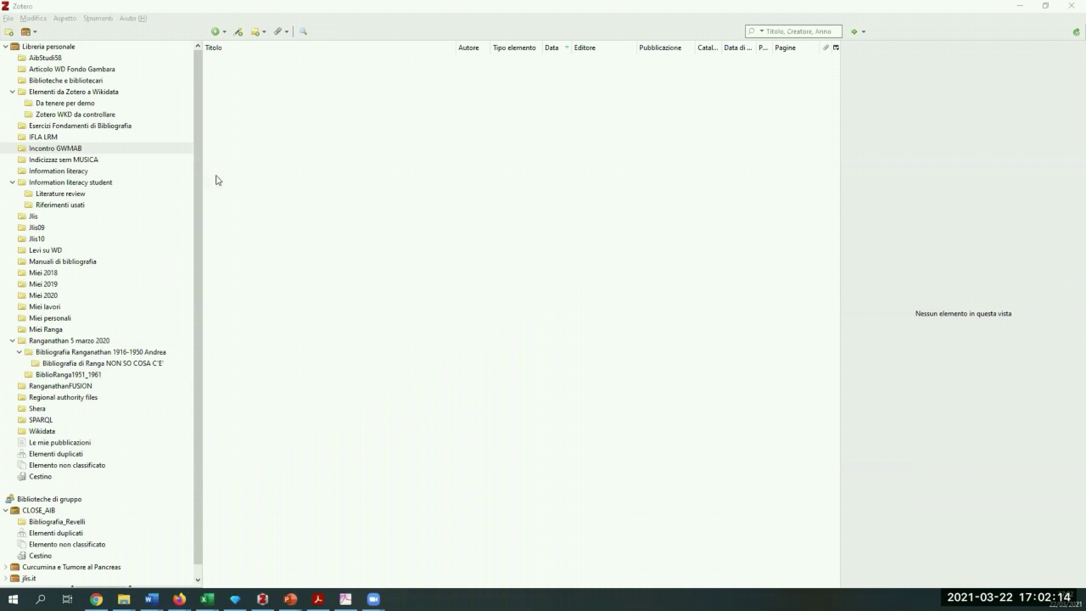
Examine the bibliographic records of the four items in the AibStudi58 collection, from the article on digital cultural heritage to the RDF data munging article.
click(122, 155)
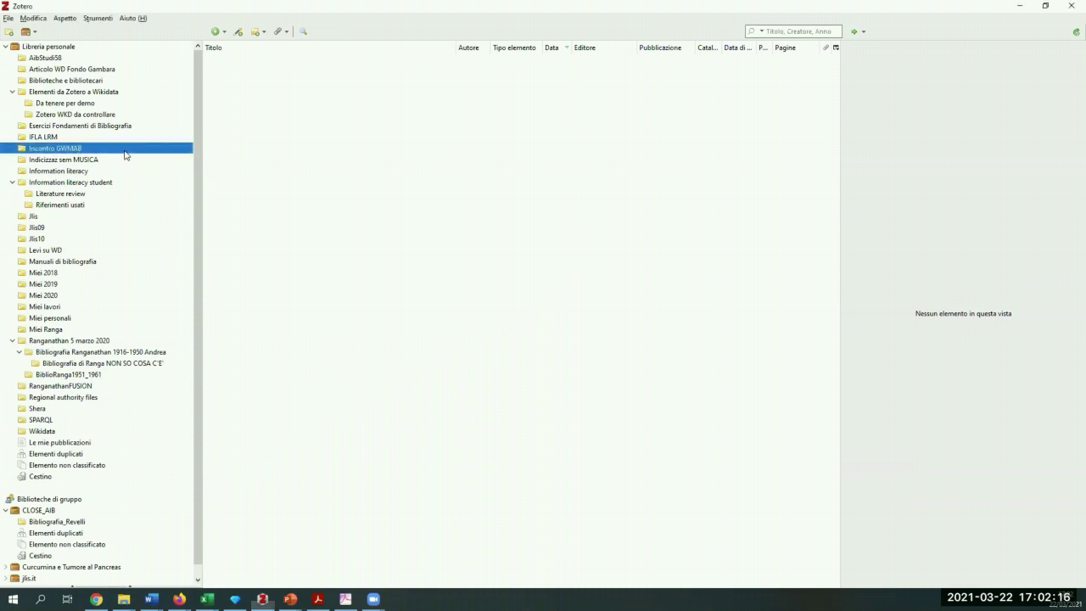
click(405, 141)
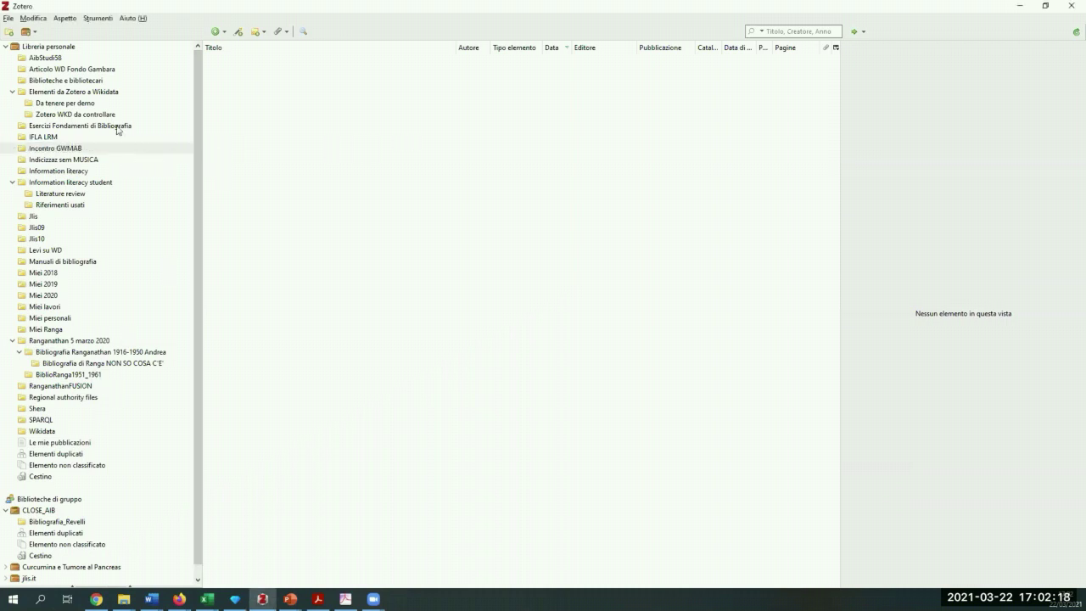
click(47, 57)
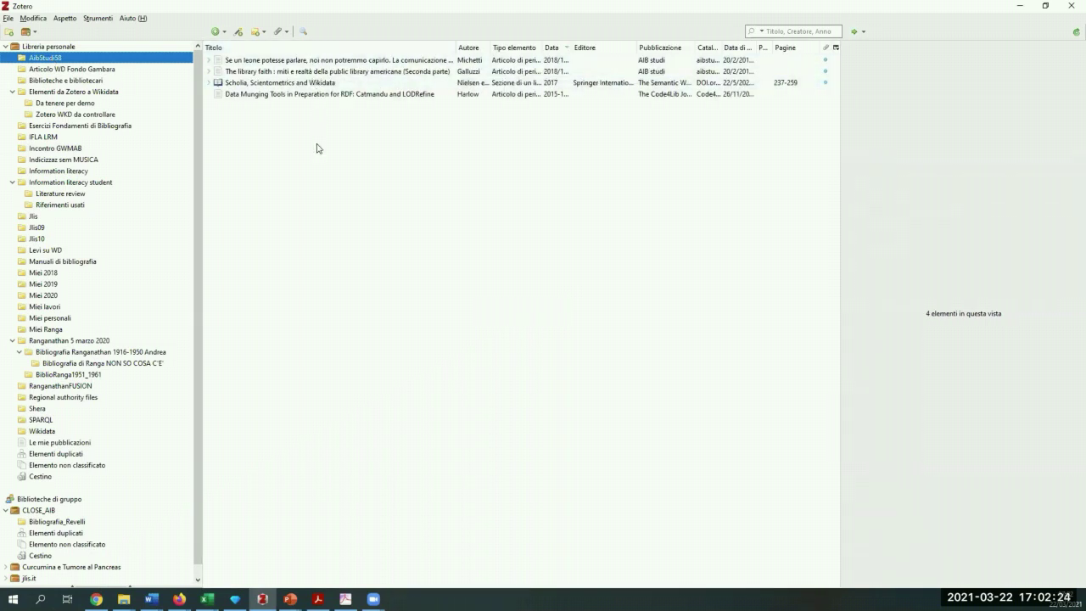
click(345, 64)
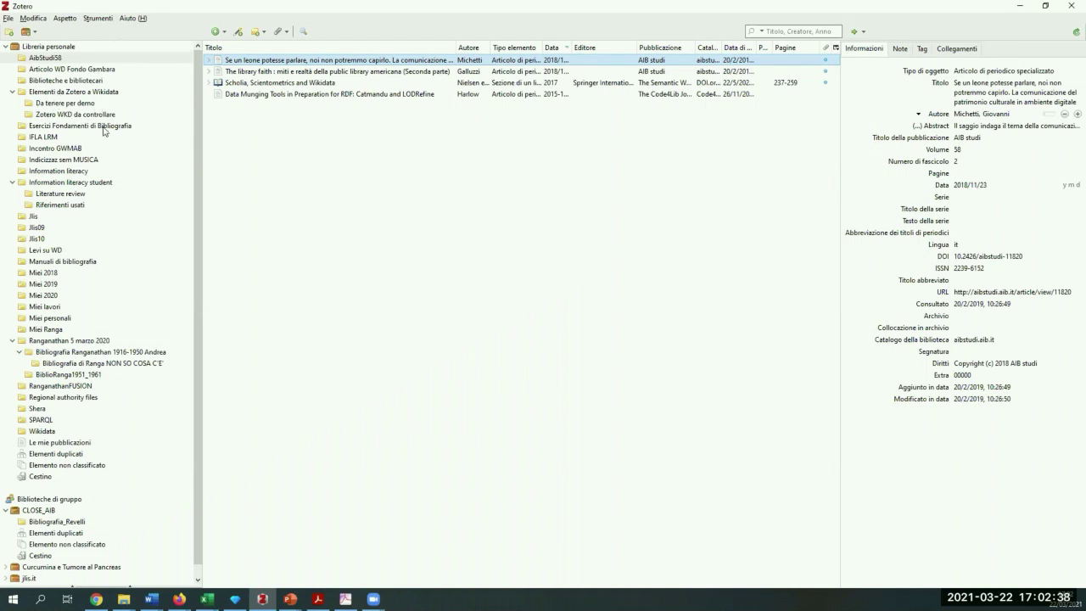
click(292, 72)
click(291, 82)
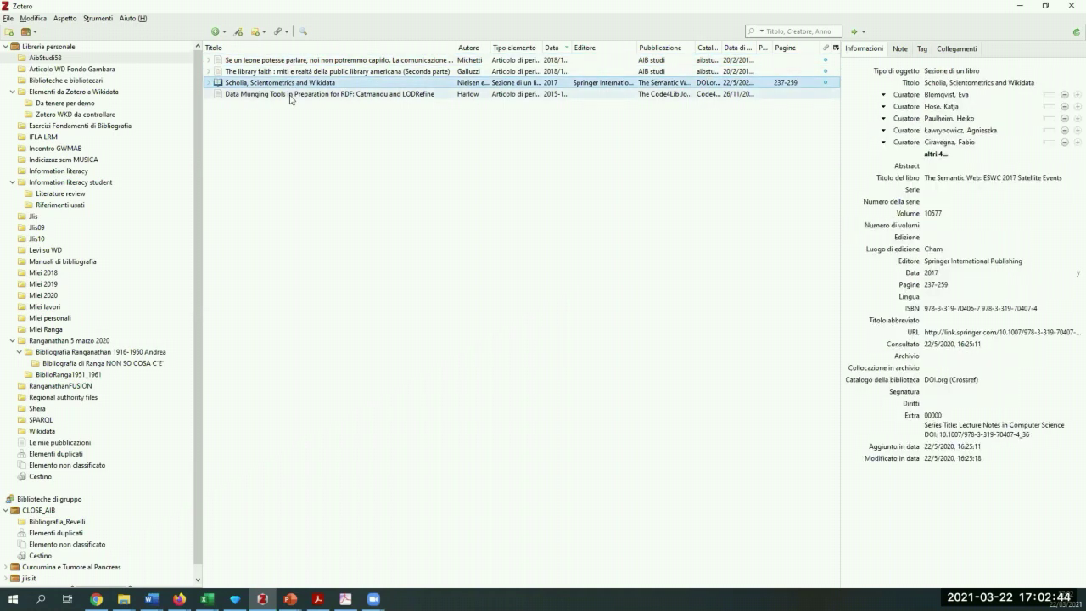
click(290, 95)
key(Up)
key(Up)
key(Up)
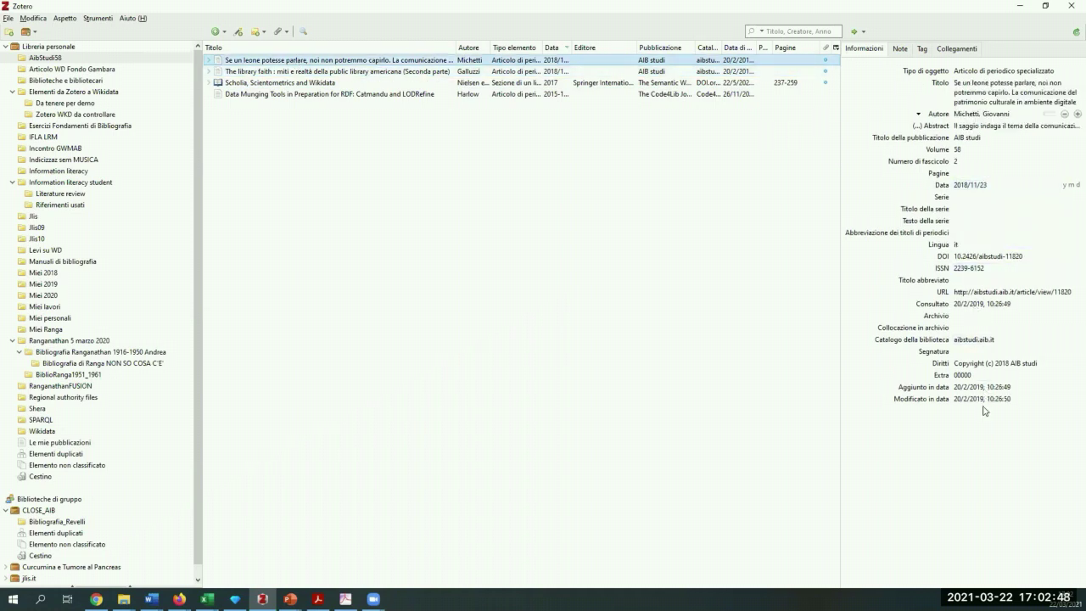
click(376, 73)
click(369, 83)
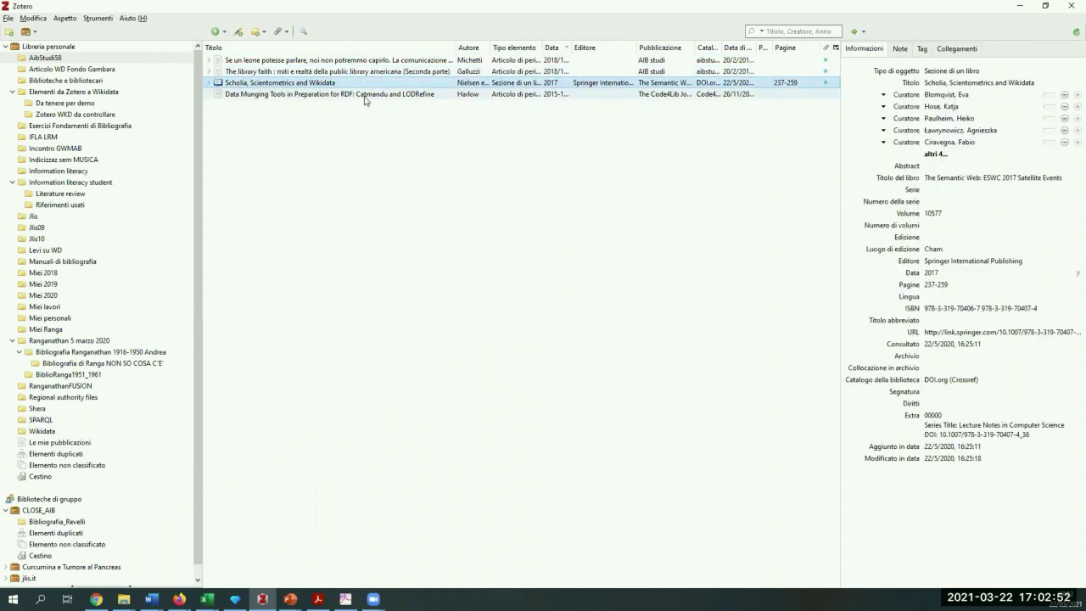
click(365, 95)
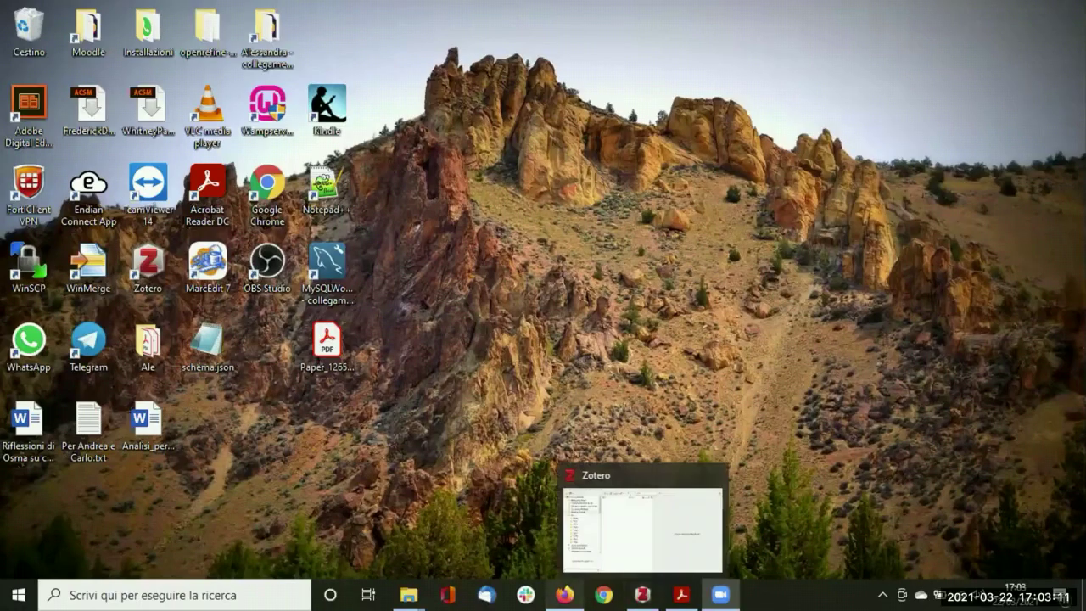
Switch to the open Paper_12653_JLIS.it.pdf in Acrobat Reader and view the article's first page.
mouse_move(564, 594)
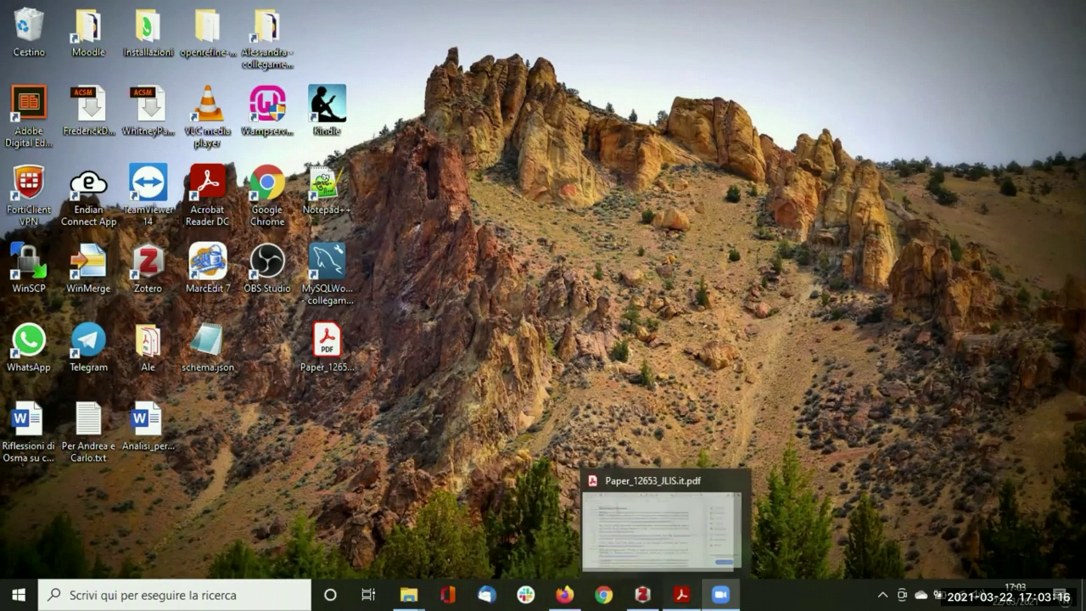
click(682, 594)
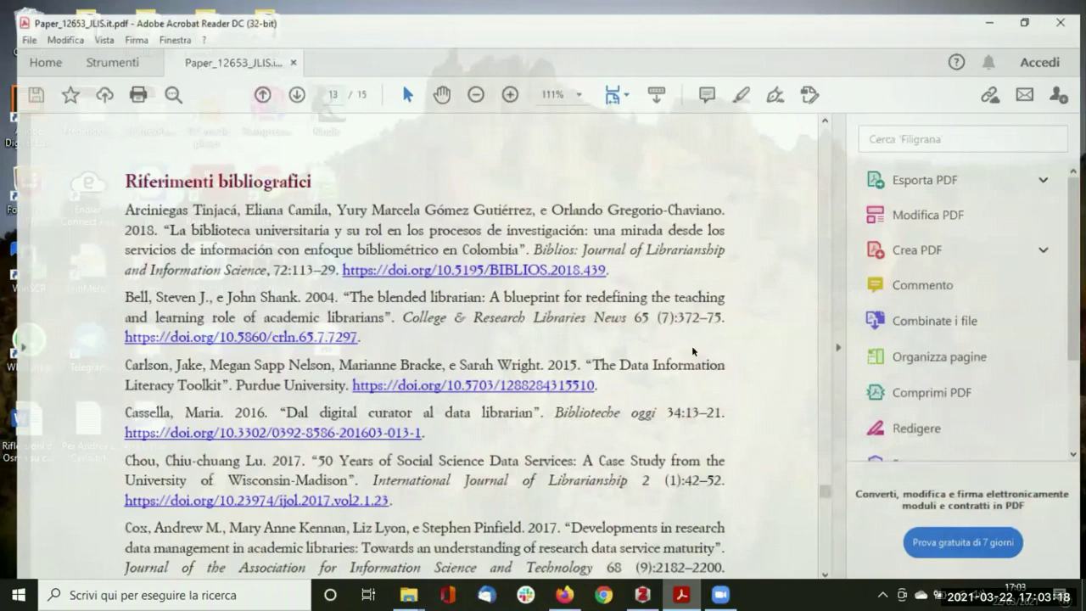
scroll(817, 490, up, 2)
scroll(817, 484, up, 5)
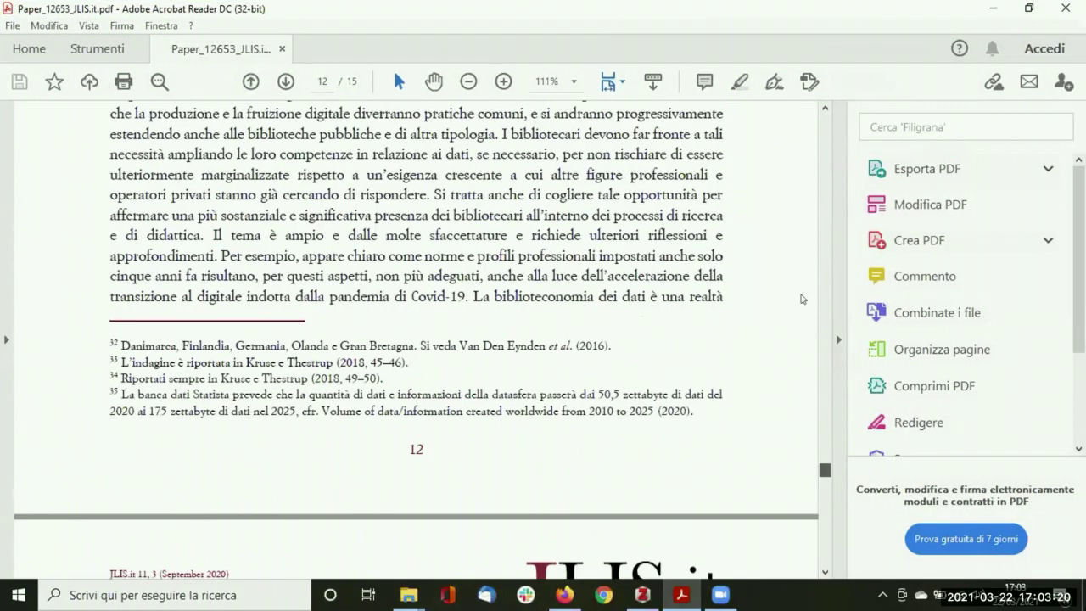
drag(819, 469, 819, 336)
drag(802, 135, 820, 115)
scroll(288, 225, up, 6)
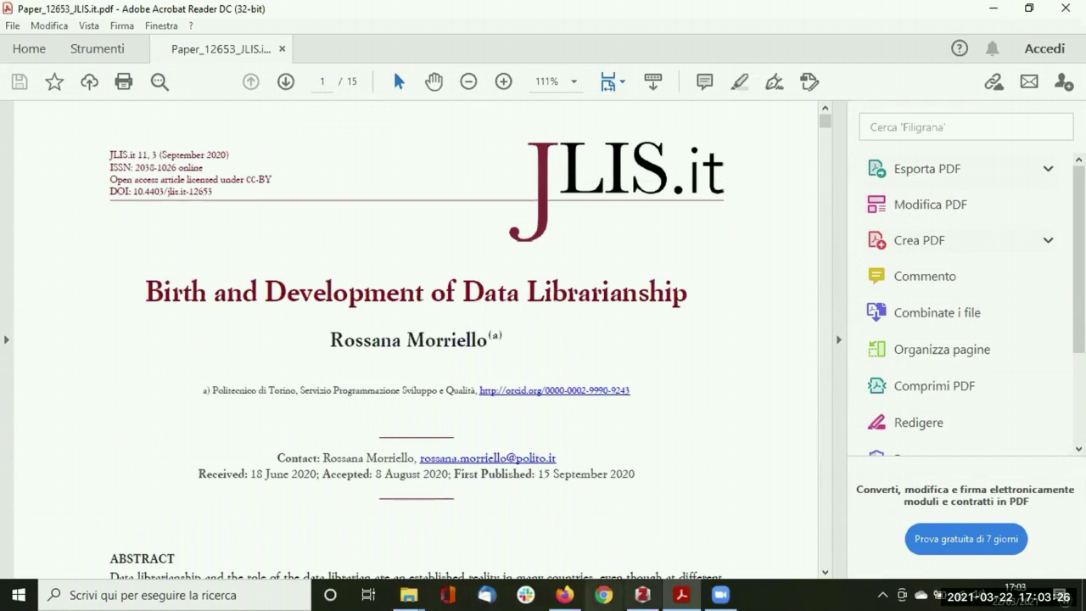
click(642, 594)
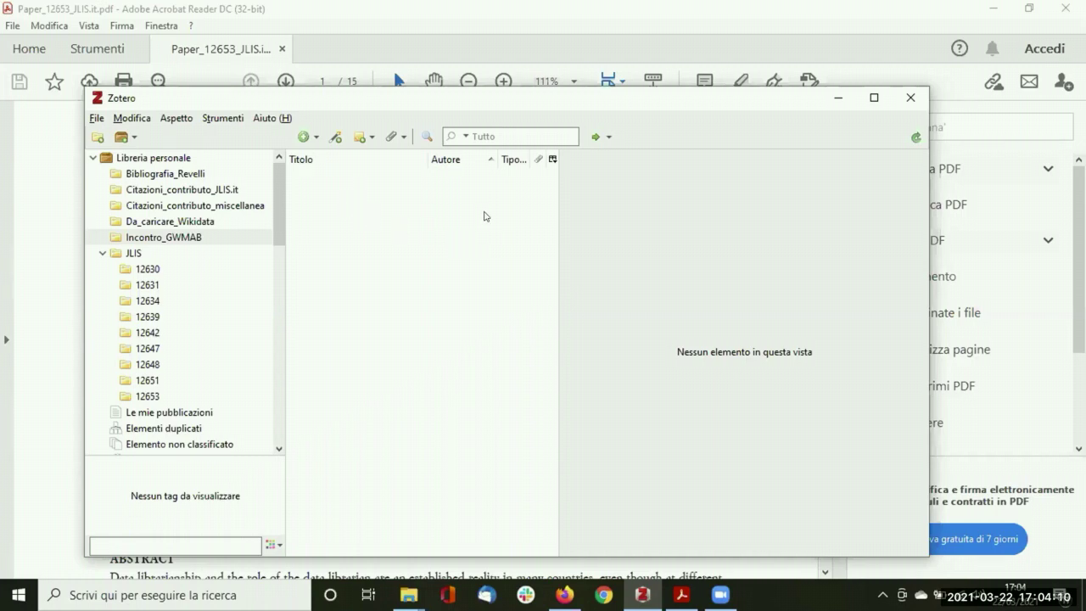
click(839, 98)
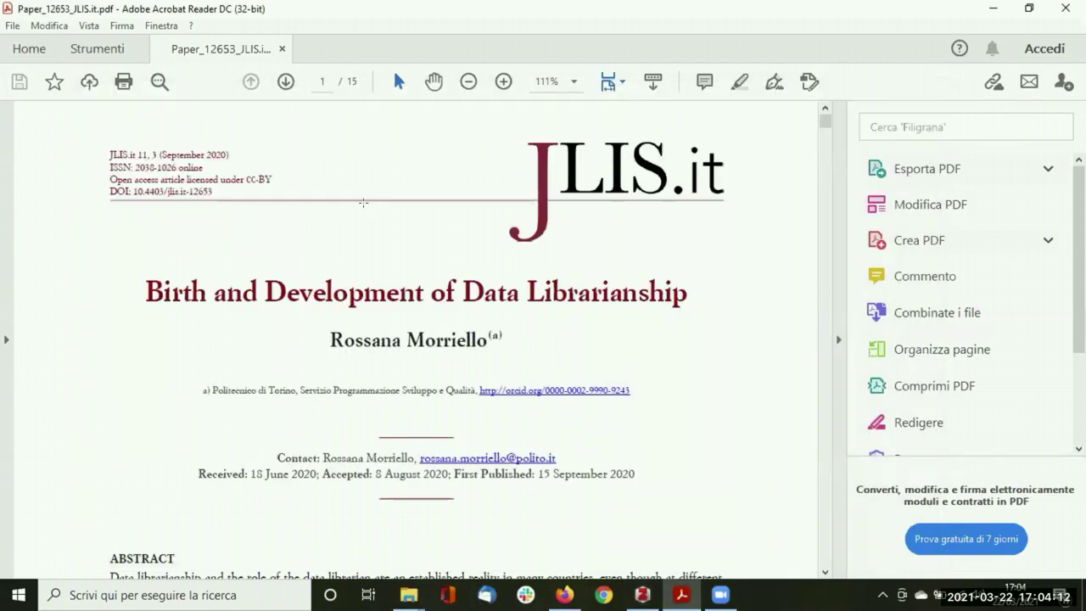
drag(144, 289, 687, 292)
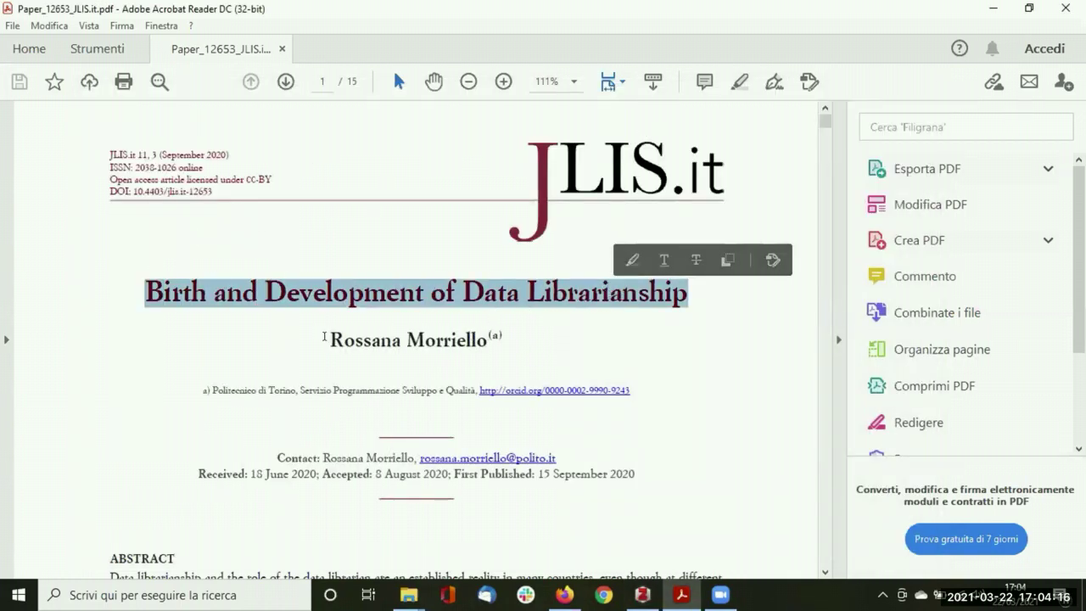
click(330, 339)
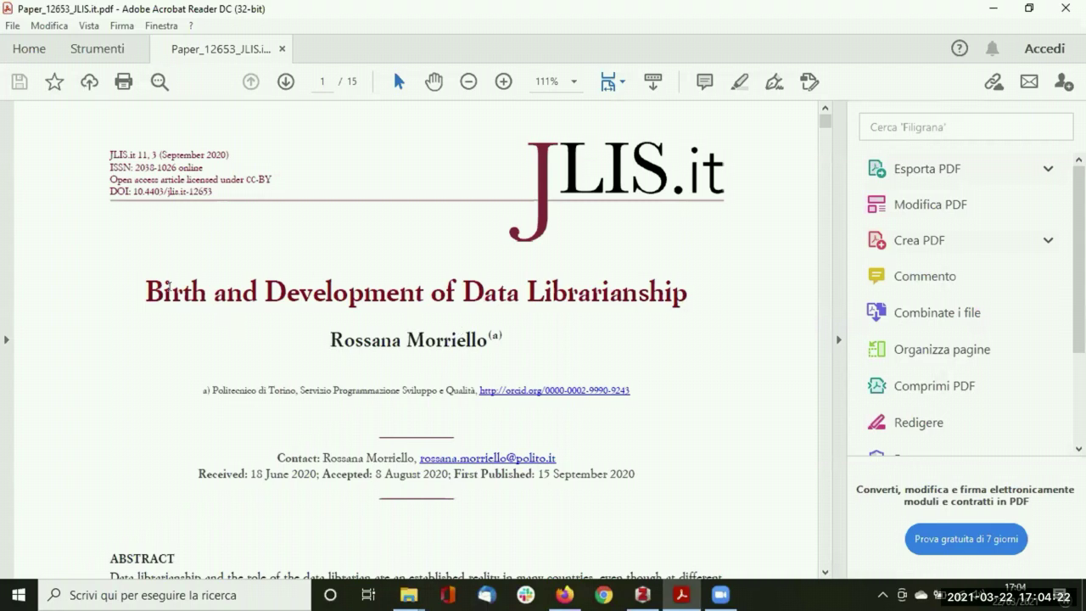
Copy the title "Birth and Development of Data Librarianship" from the PDF, search for it on Wikidata in Firefox, and open the matching article item.
drag(145, 289, 599, 290)
key(ctrl+c)
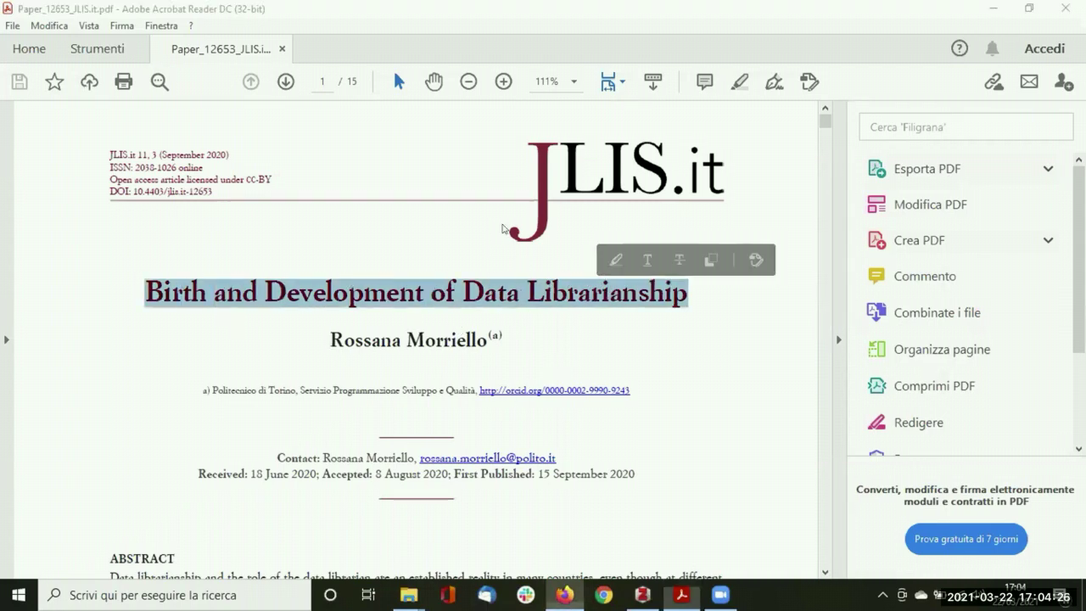
key(alt+Tab)
click(844, 149)
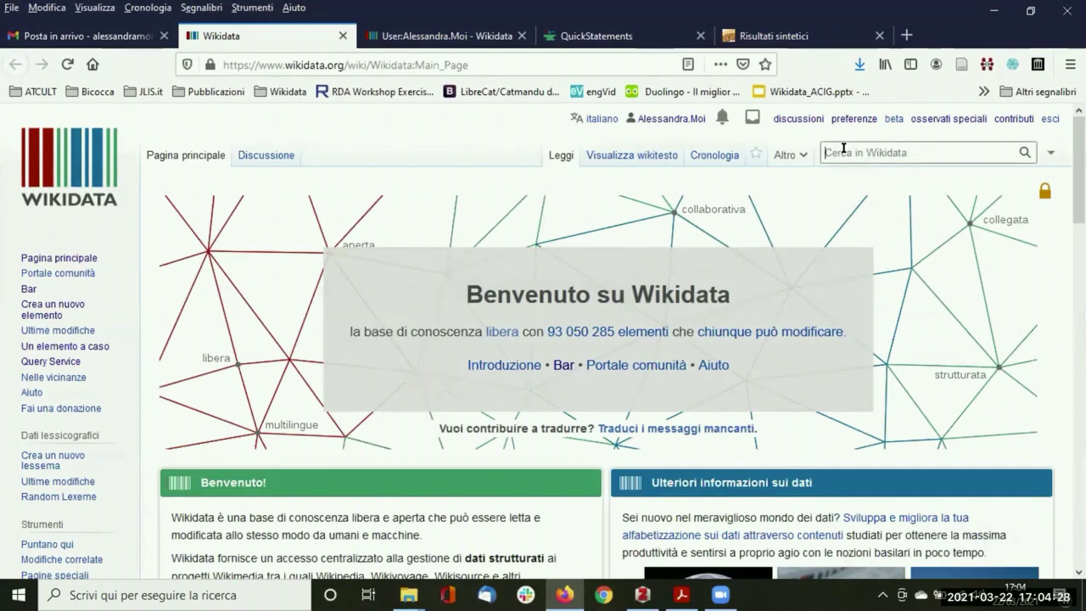
key(ctrl+v)
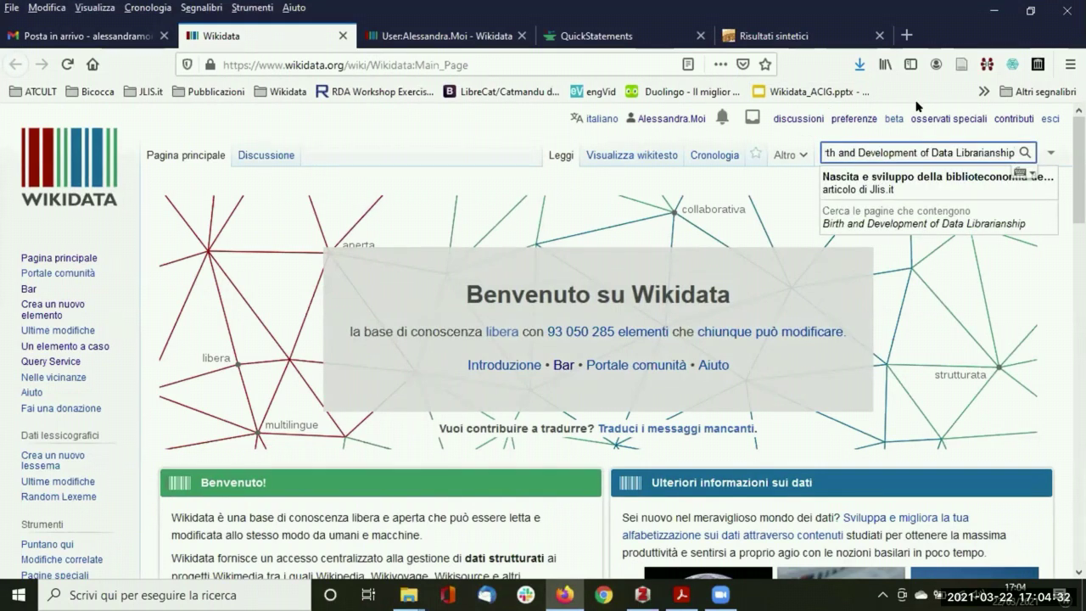
click(934, 181)
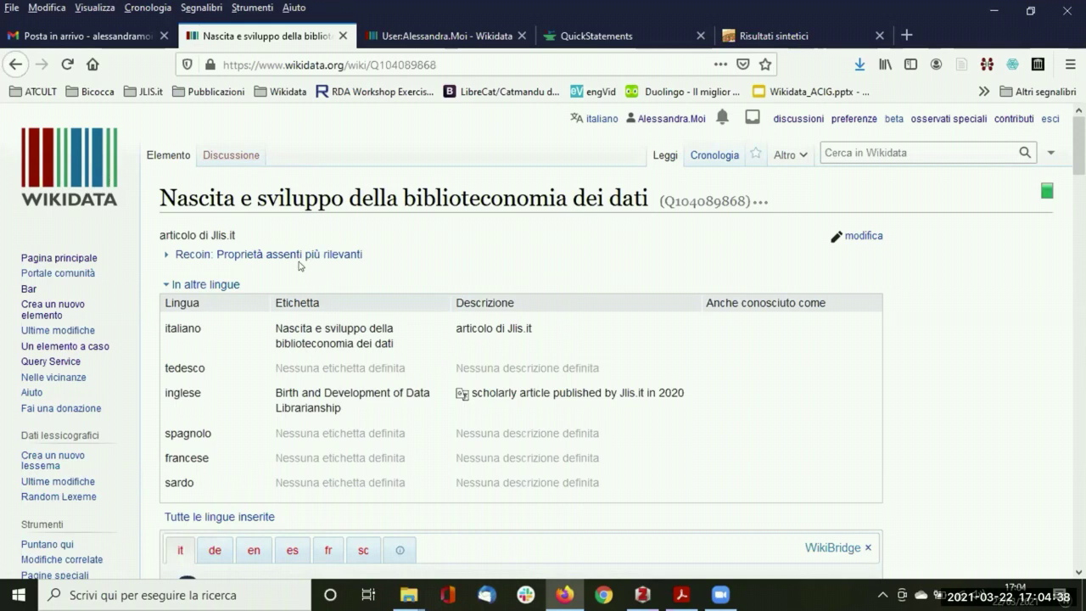
Review the Wikidata item's statements down to "cita", check that property's definition page, and return to the item's "cita" statement.
scroll(289, 280, down, 6)
scroll(284, 292, down, 8)
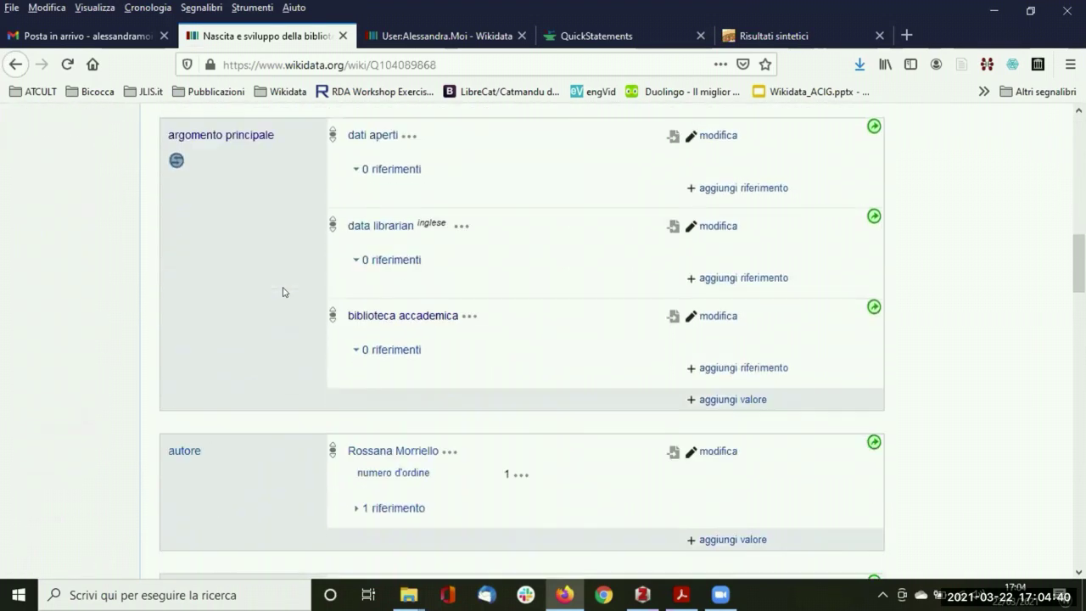
scroll(206, 311, down, 6)
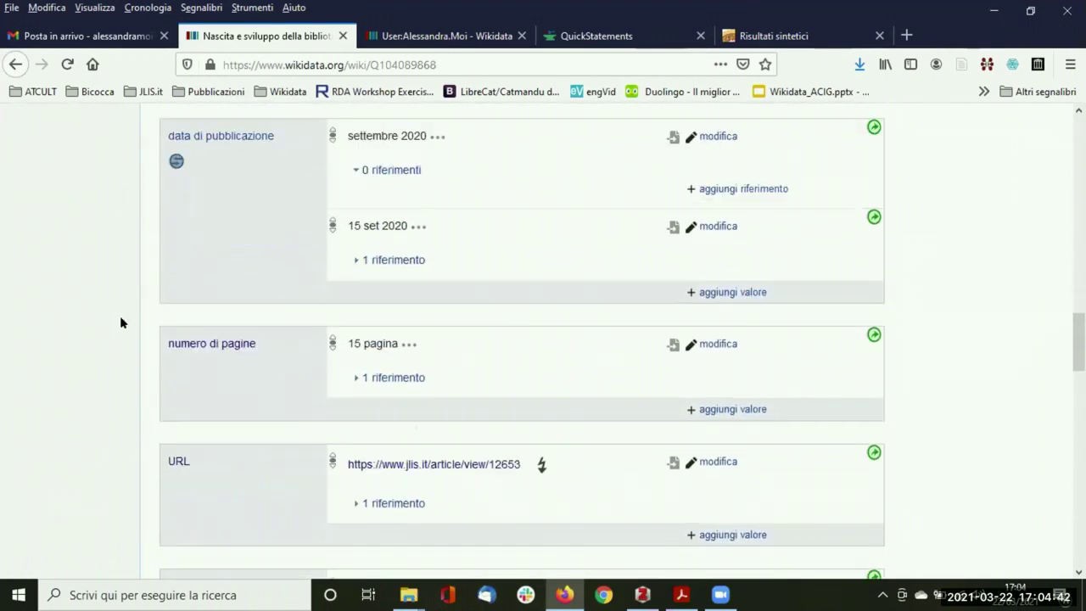
scroll(281, 260, down, 8)
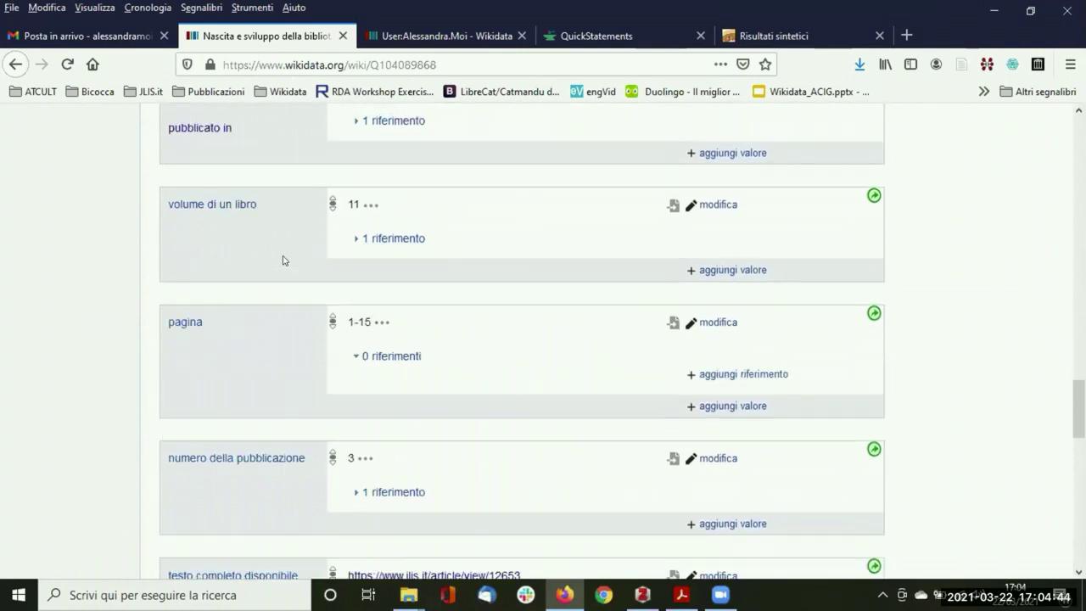
mouse_move(174, 341)
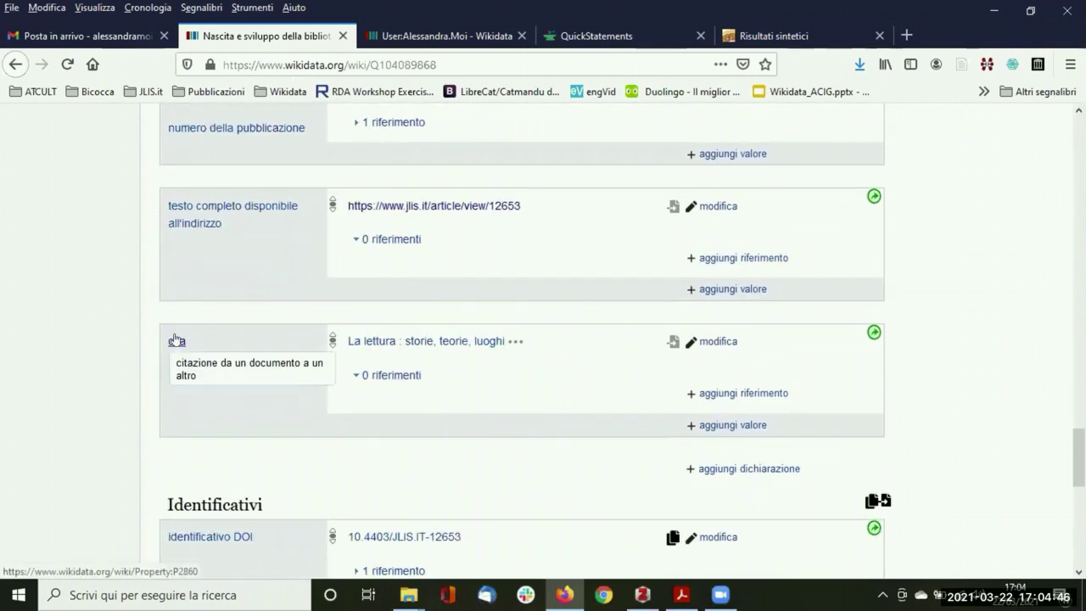
click(175, 341)
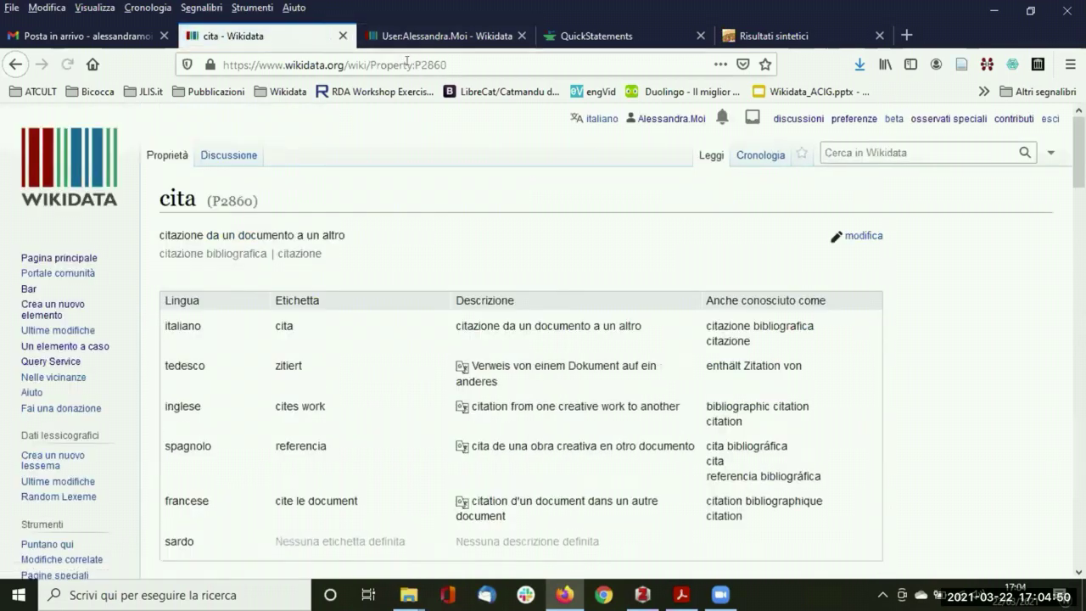
click(15, 63)
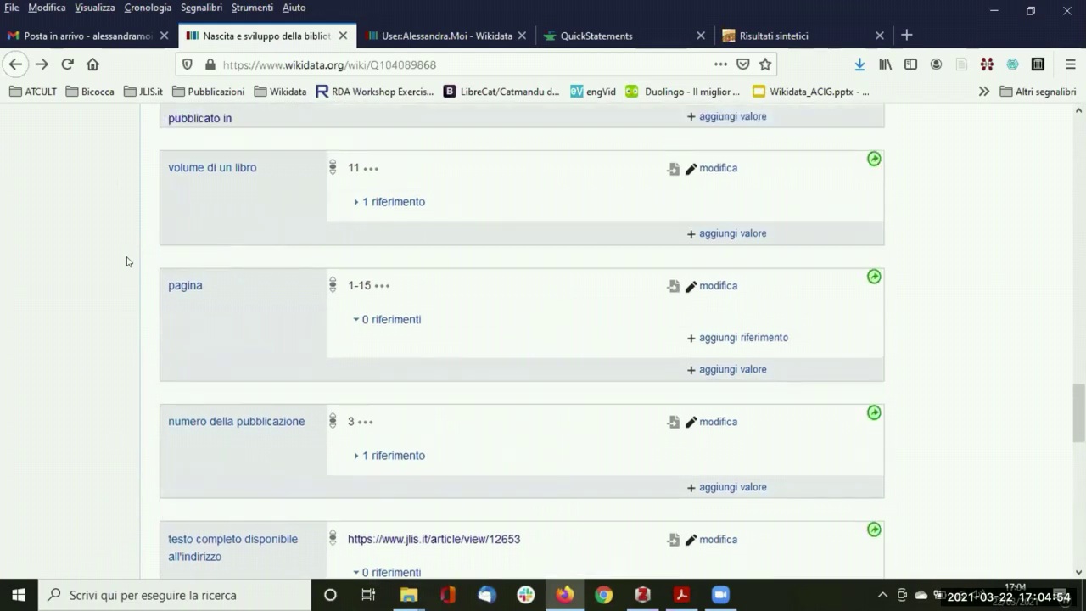
scroll(127, 261, down, 5)
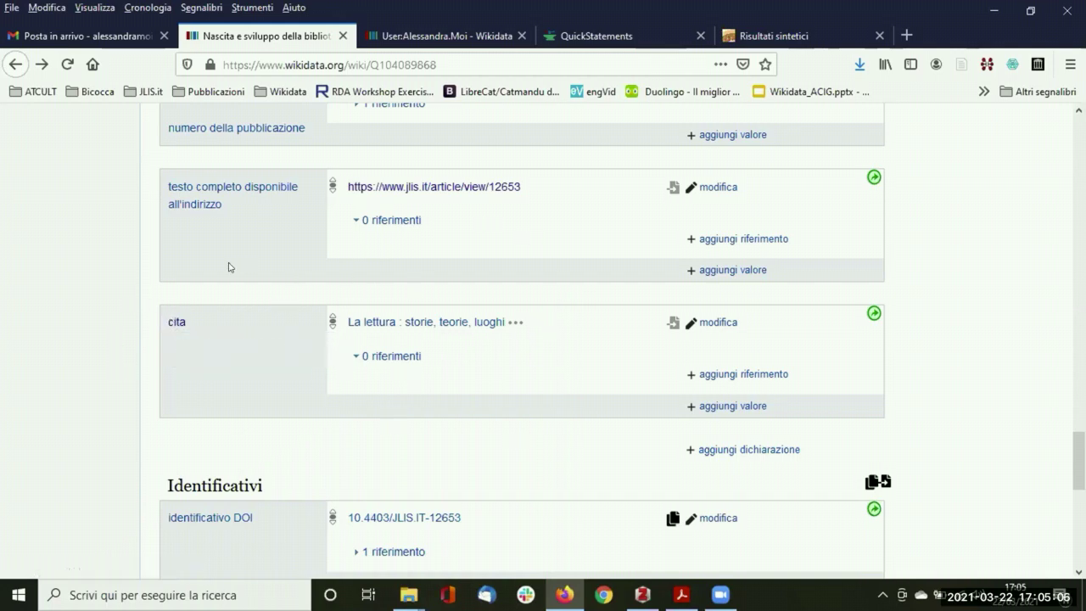
Switch to the article PDF in Acrobat Reader and look through the "Riferimenti bibliografici" list on page 13.
click(682, 594)
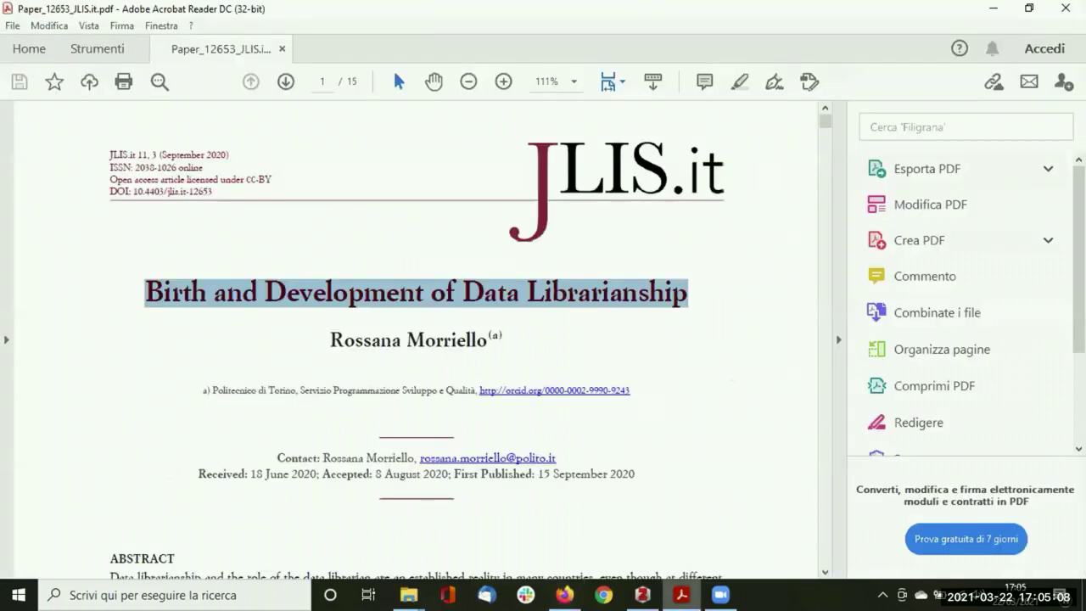
scroll(196, 284, down, 15)
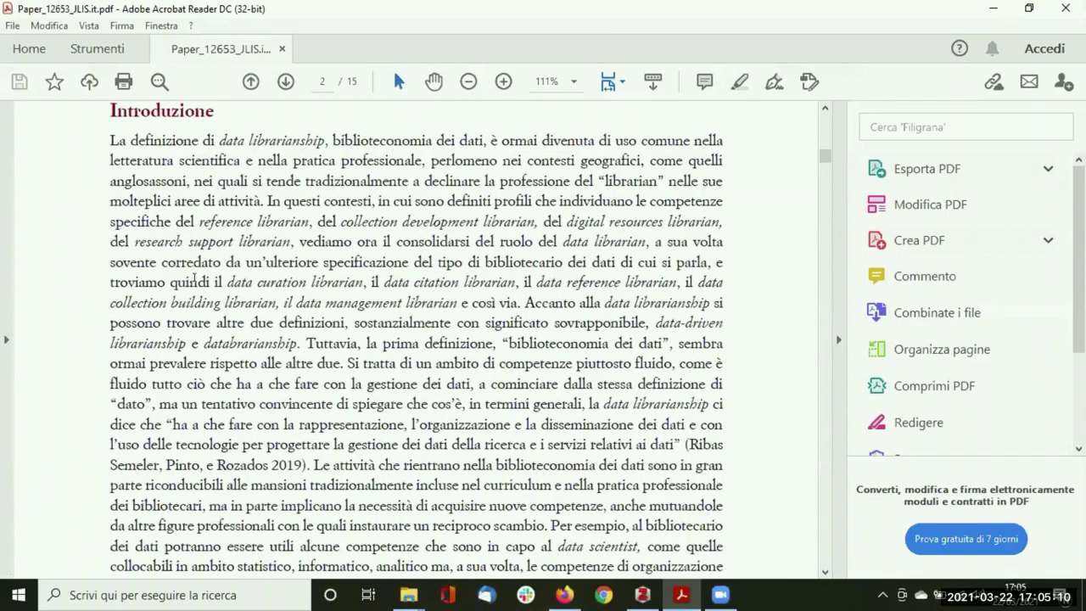
scroll(195, 278, down, 20)
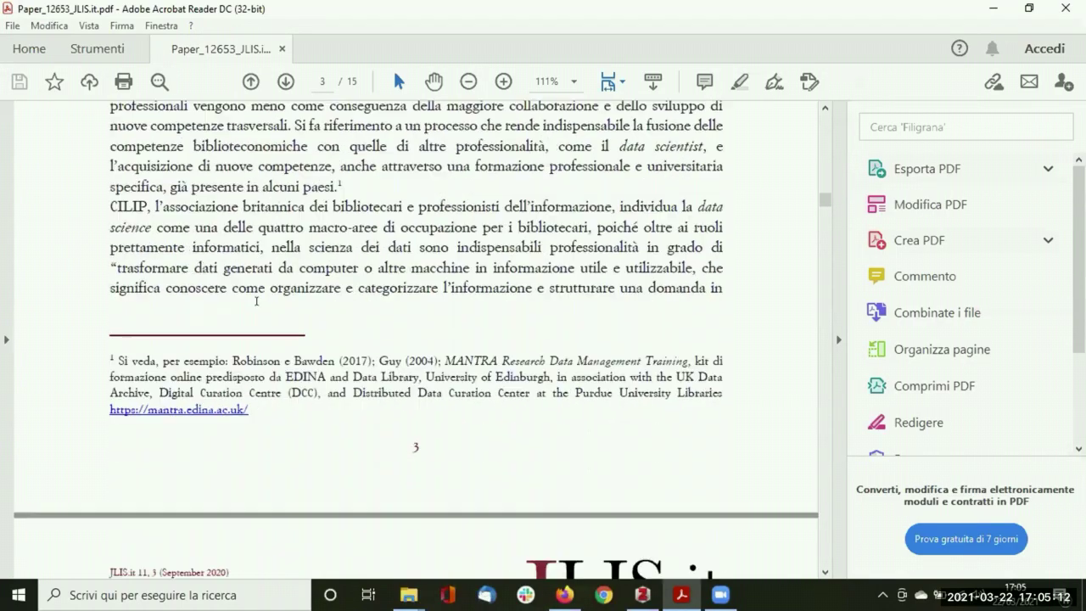
scroll(256, 301, down, 20)
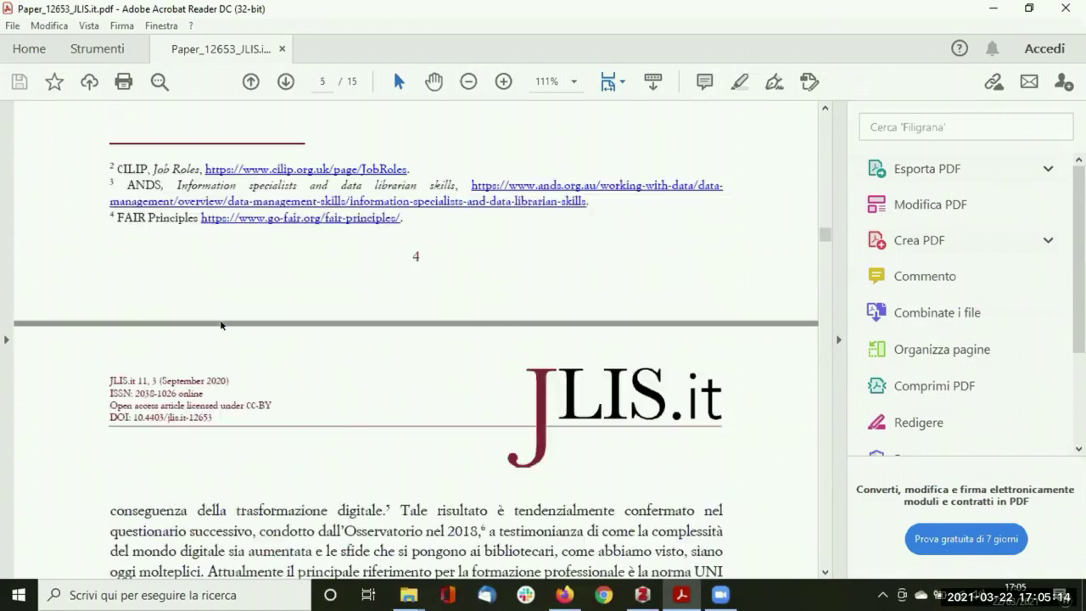
scroll(220, 318, down, 20)
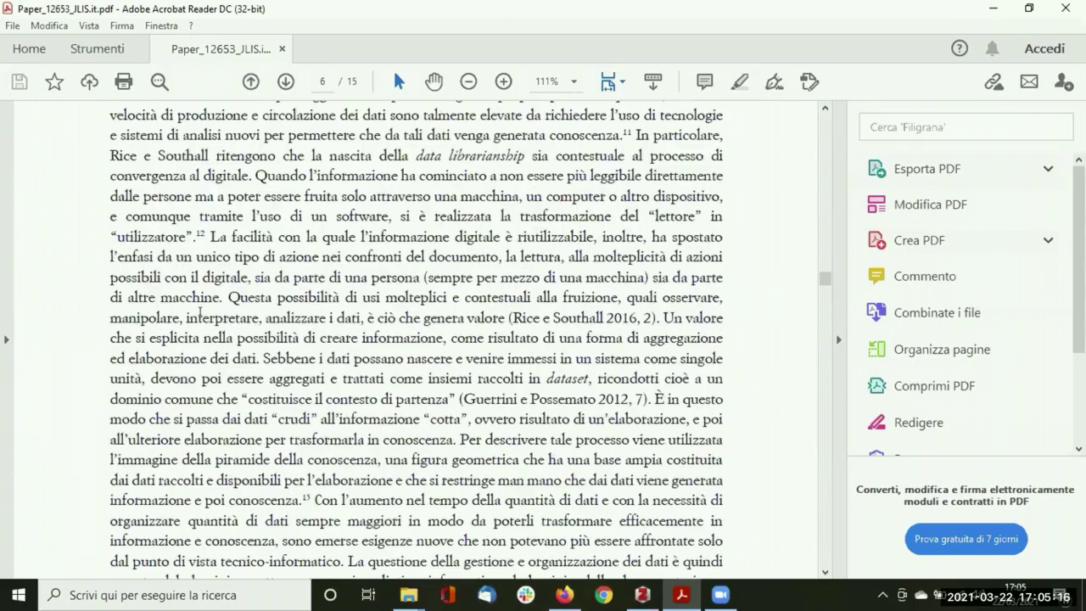
scroll(195, 303, down, 20)
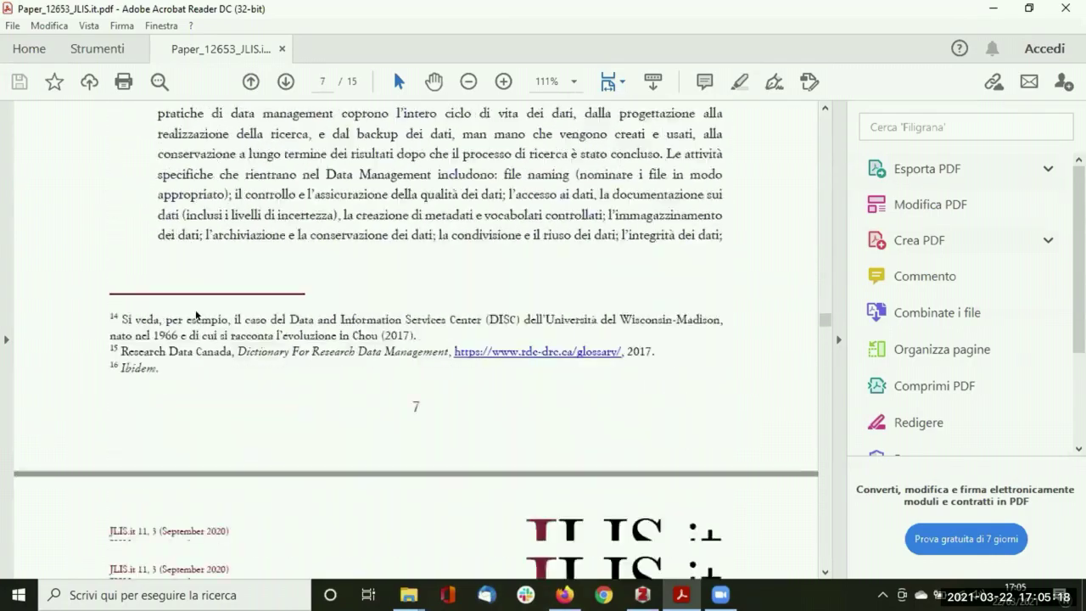
scroll(194, 308, down, 20)
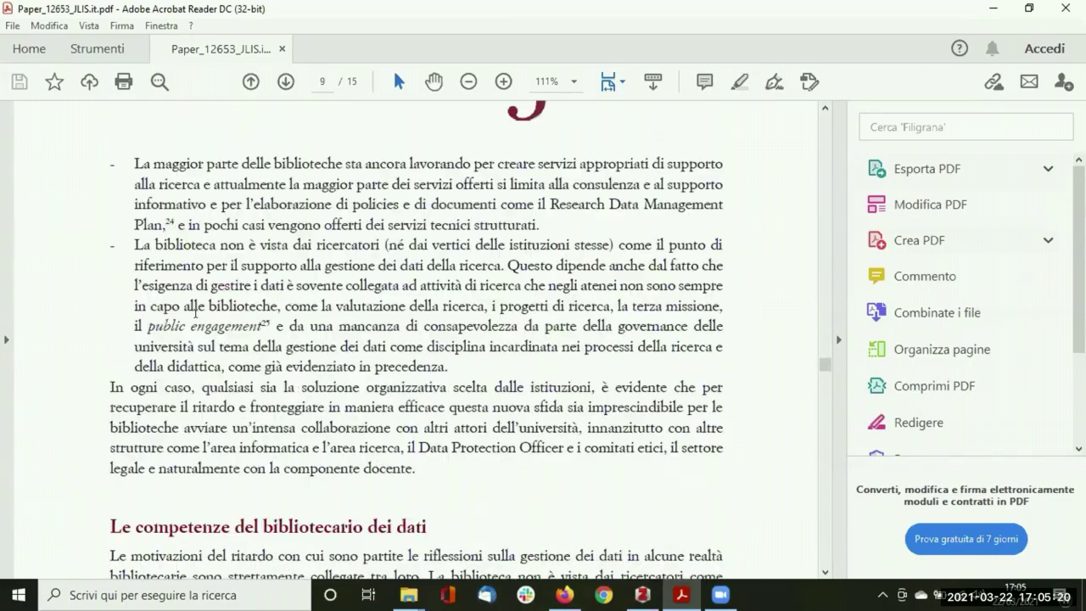
scroll(196, 316, down, 20)
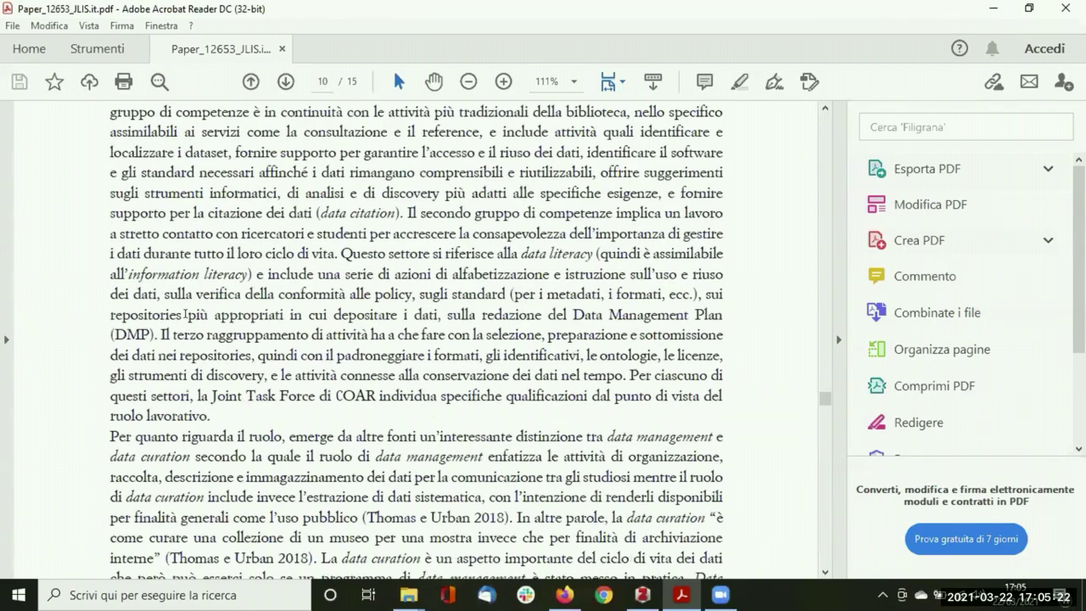
scroll(143, 312, down, 20)
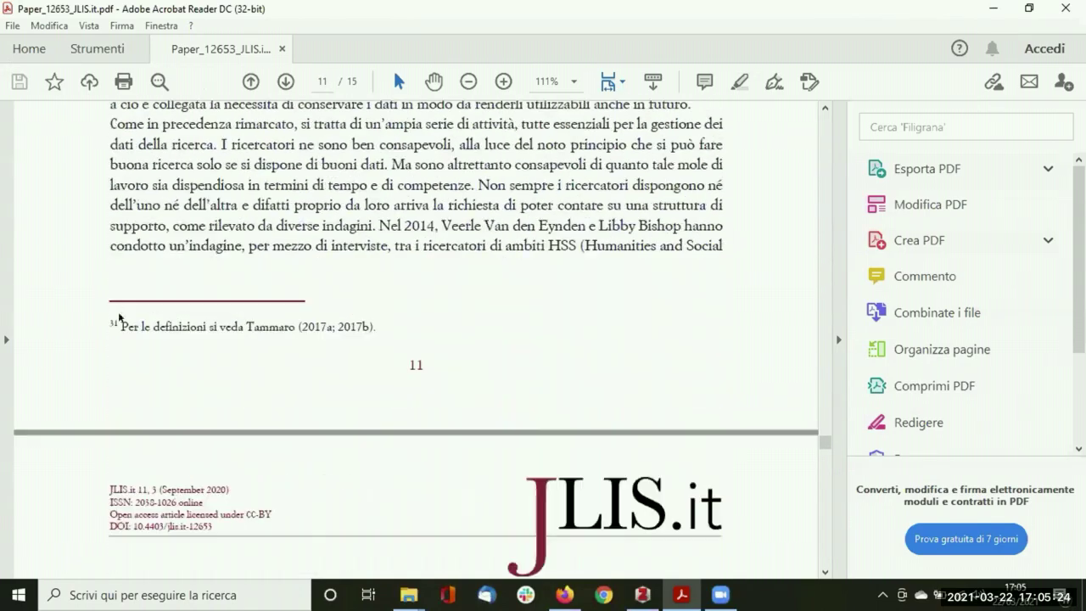
scroll(108, 297, down, 15)
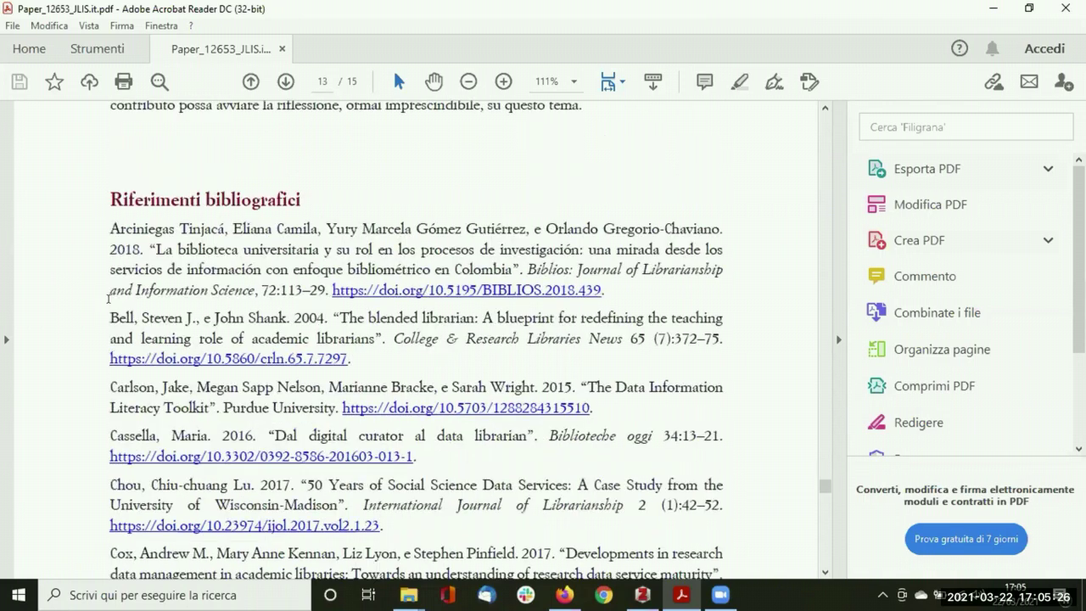
scroll(230, 159, down, 2)
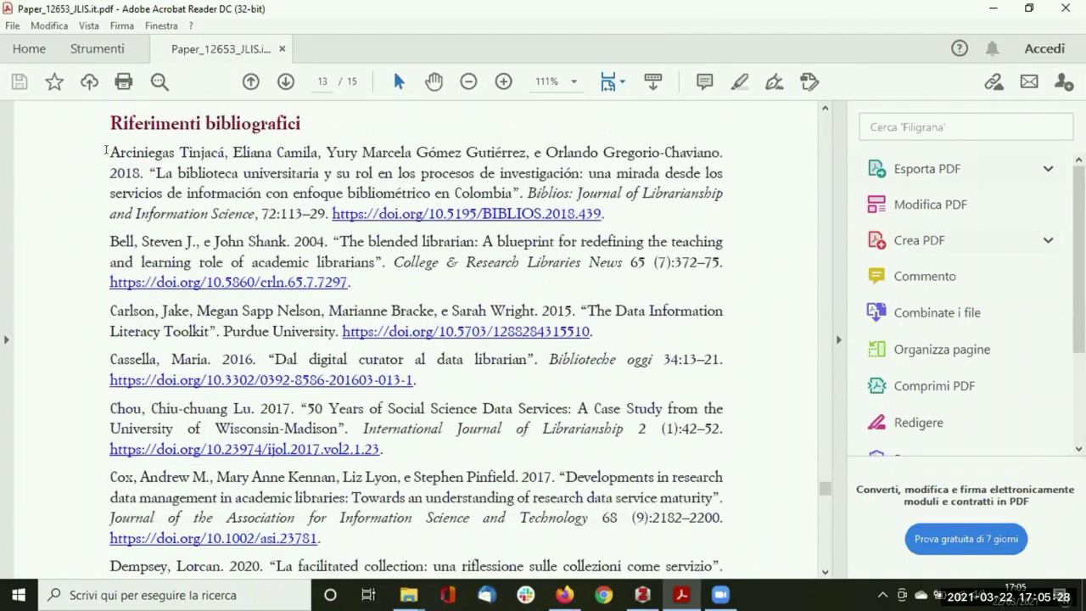
scroll(191, 176, down, 9)
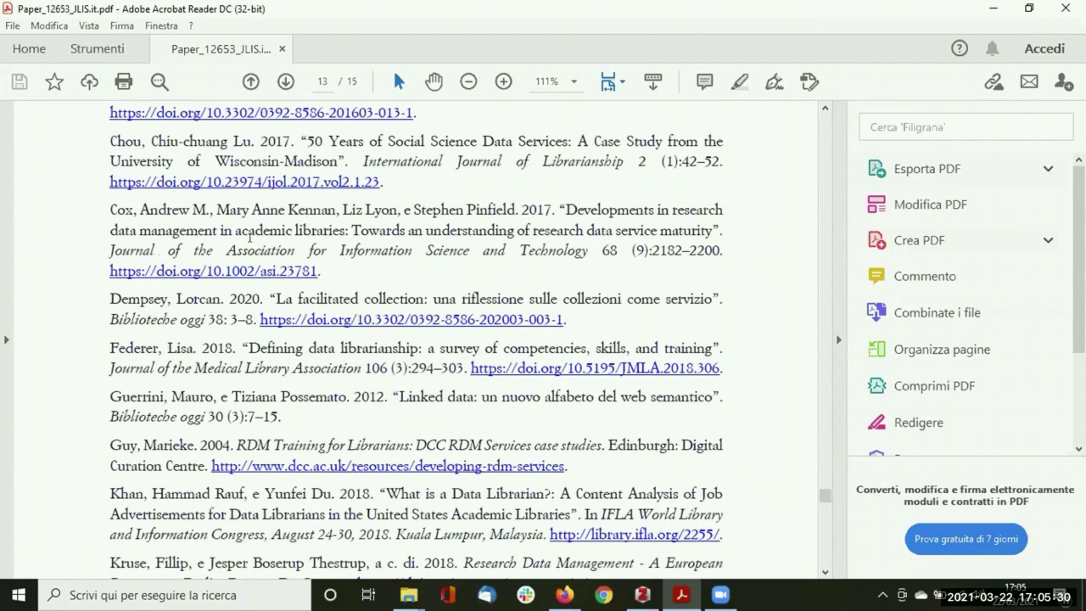
scroll(120, 267, down, 1)
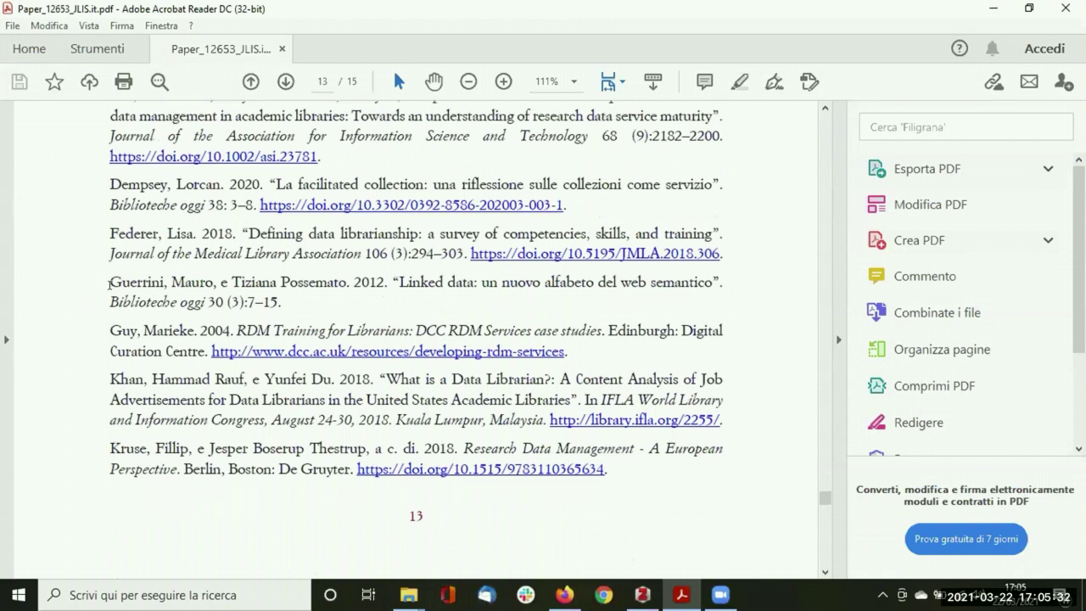
Examine the parts of the 2012 reference "Linked data: un nuovo alfabeto del web semantico" and compare it with the DOI in the "La facilitated collection" reference.
drag(336, 280, 337, 280)
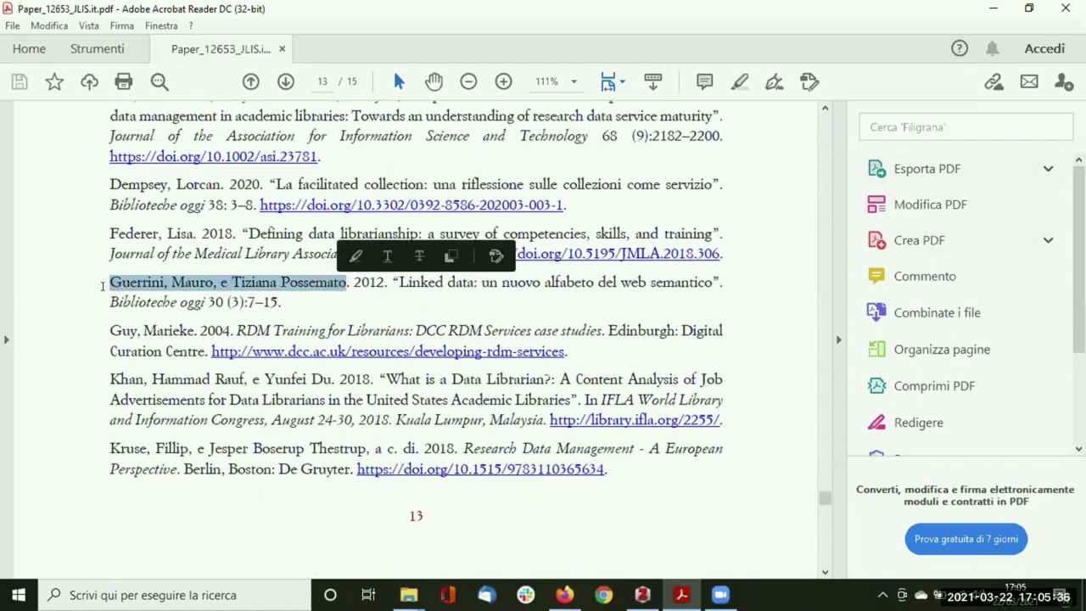
drag(107, 299, 201, 299)
click(161, 303)
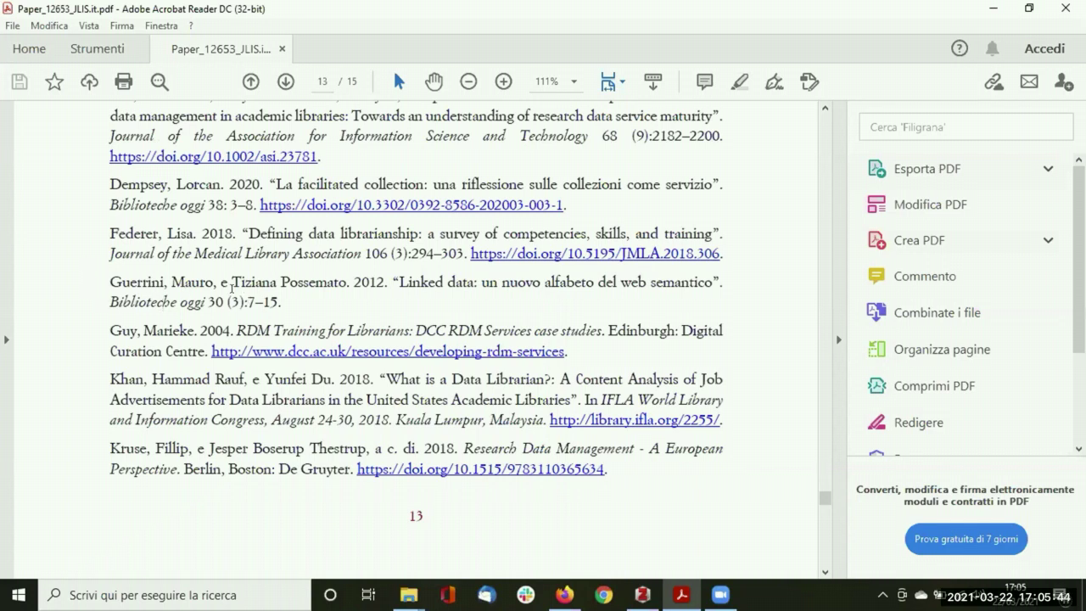
drag(284, 300, 123, 286)
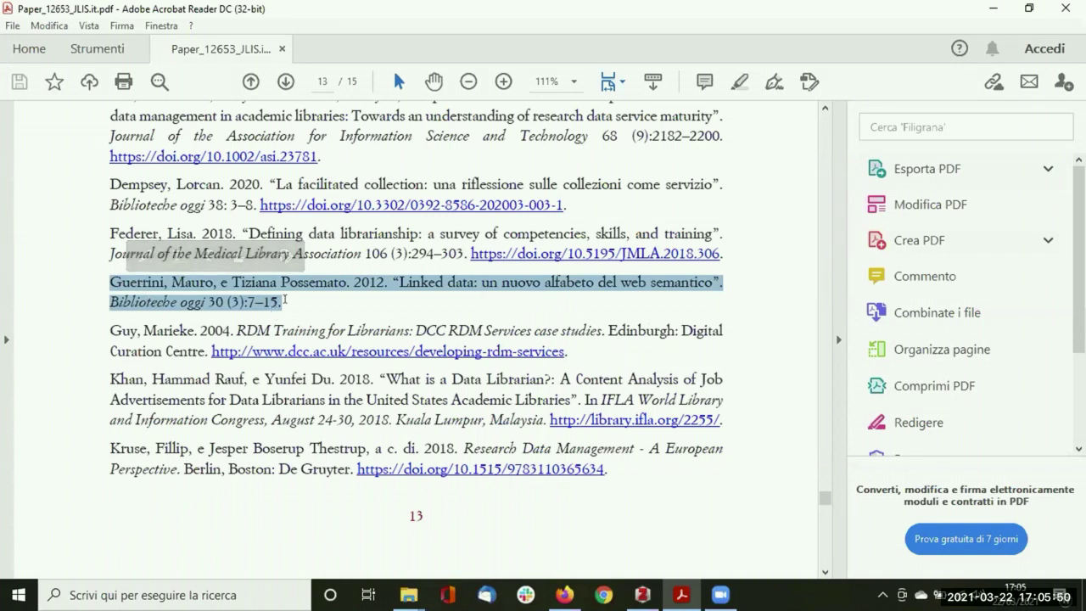
click(284, 300)
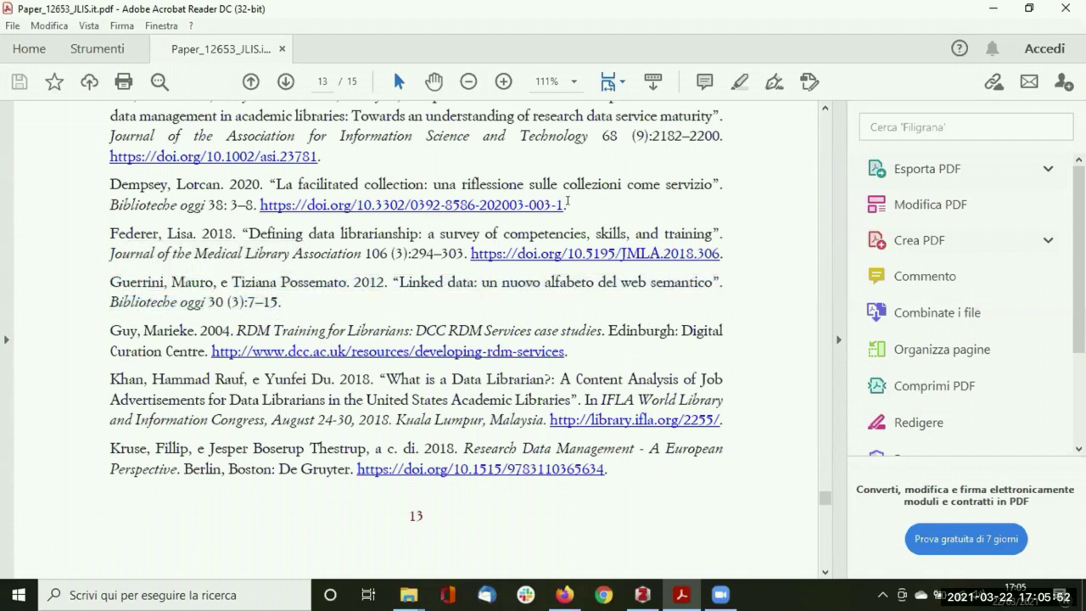
drag(566, 205, 256, 206)
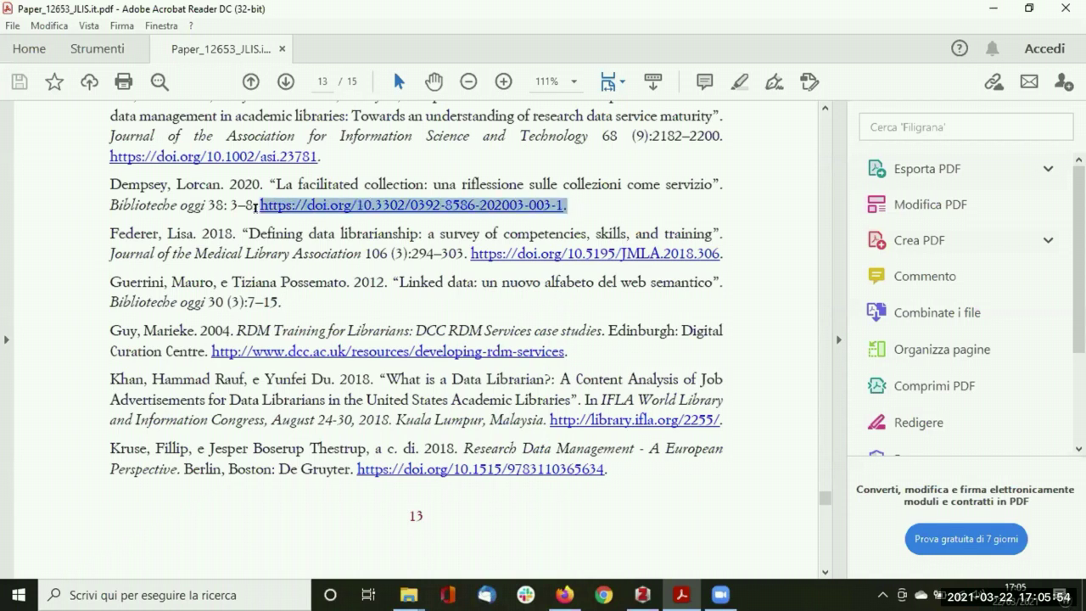
click(223, 282)
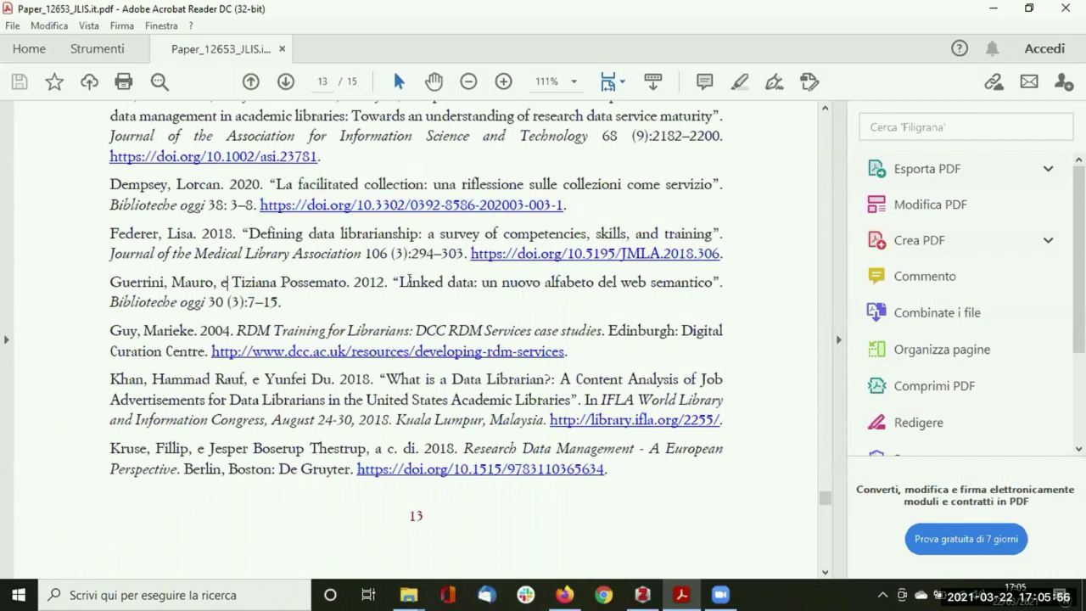
In Zotero, check the available item types and add a new "Articolo di periodico specializzato" item to the Incontro_GWMAB collection.
click(641, 593)
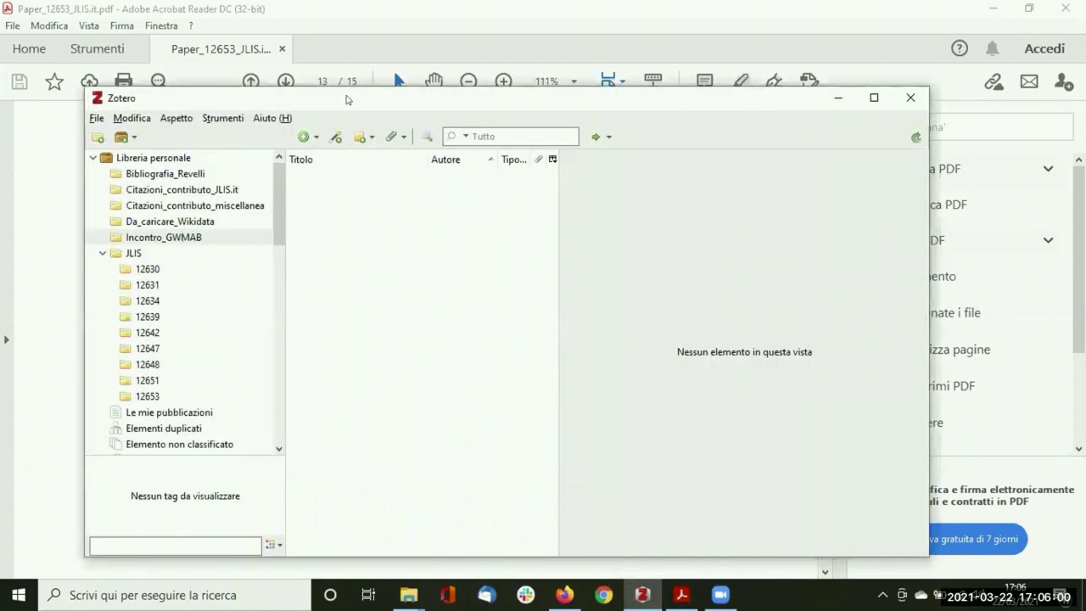
click(311, 137)
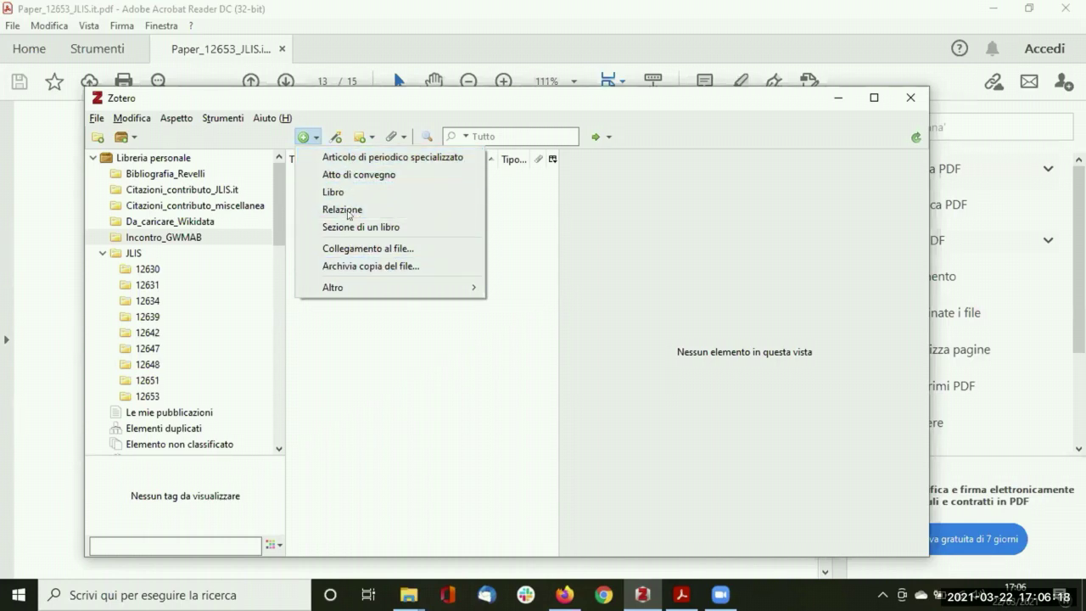
mouse_move(325, 289)
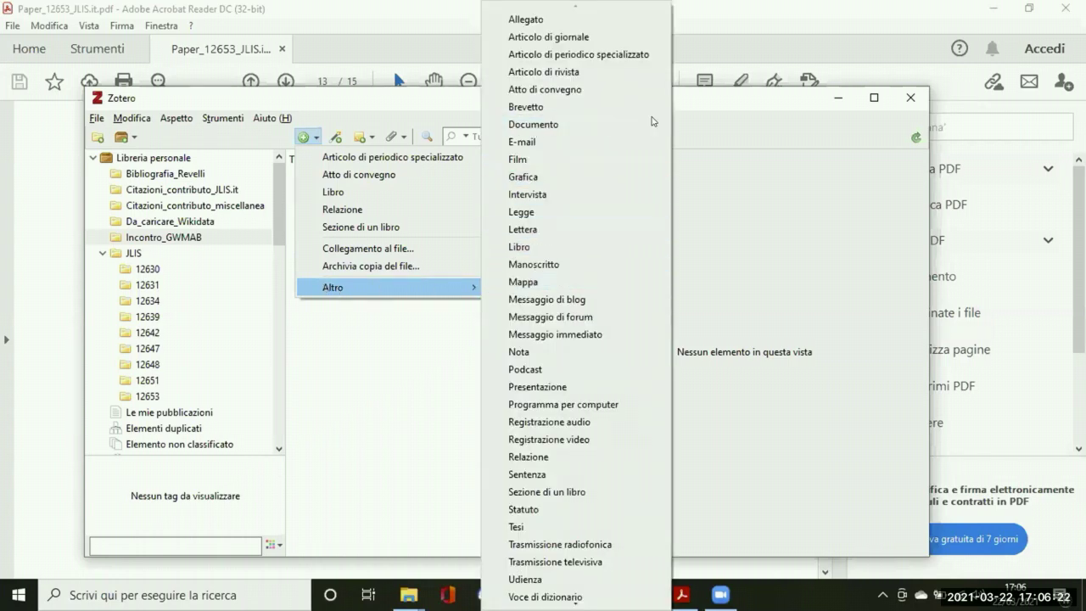
key(Escape)
key(Escape)
click(314, 136)
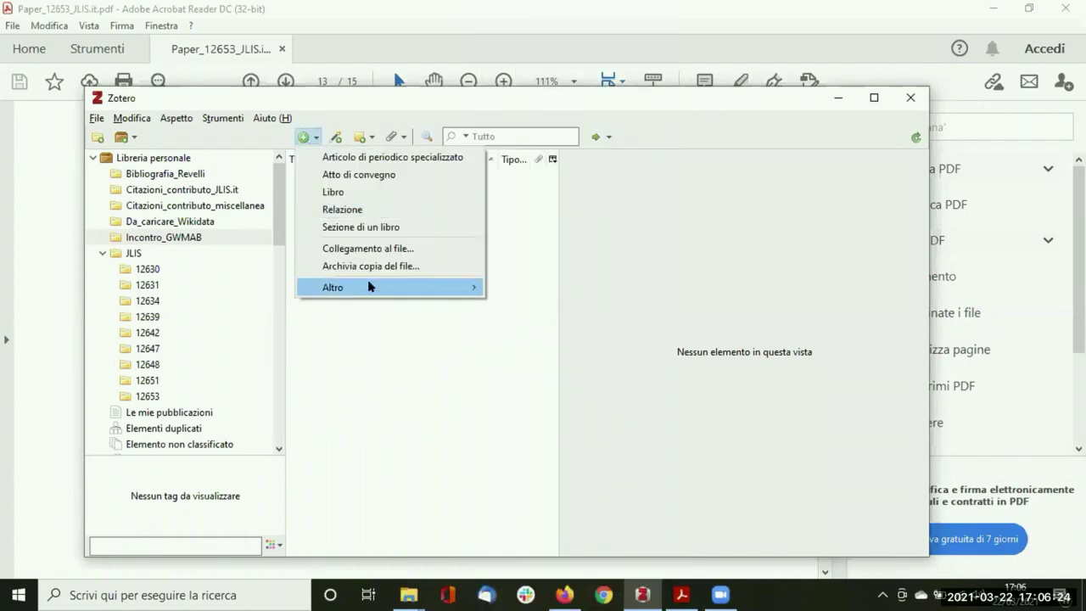
mouse_move(370, 287)
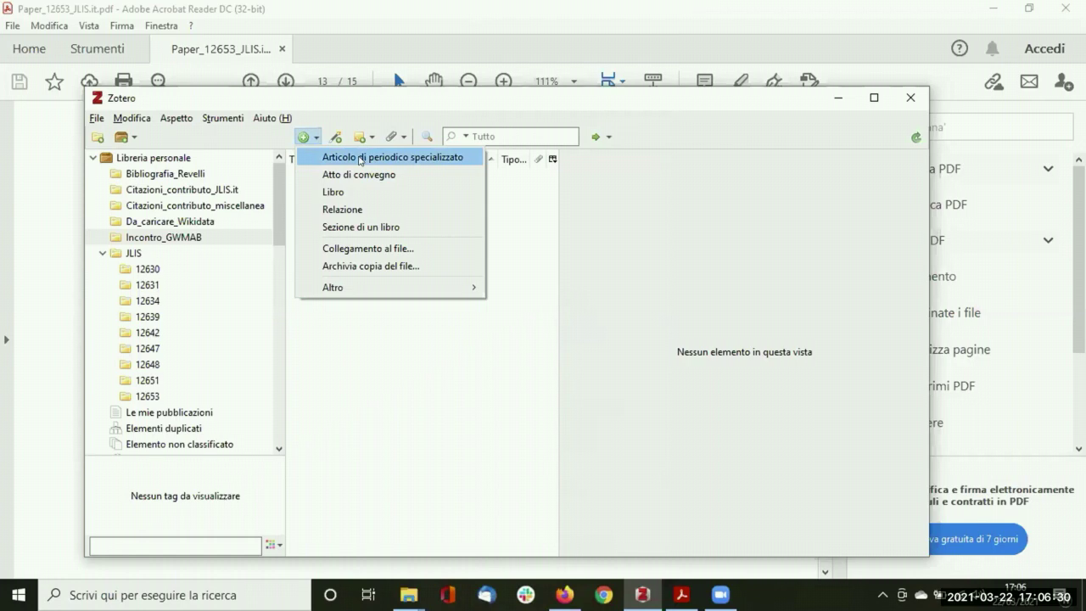
click(376, 164)
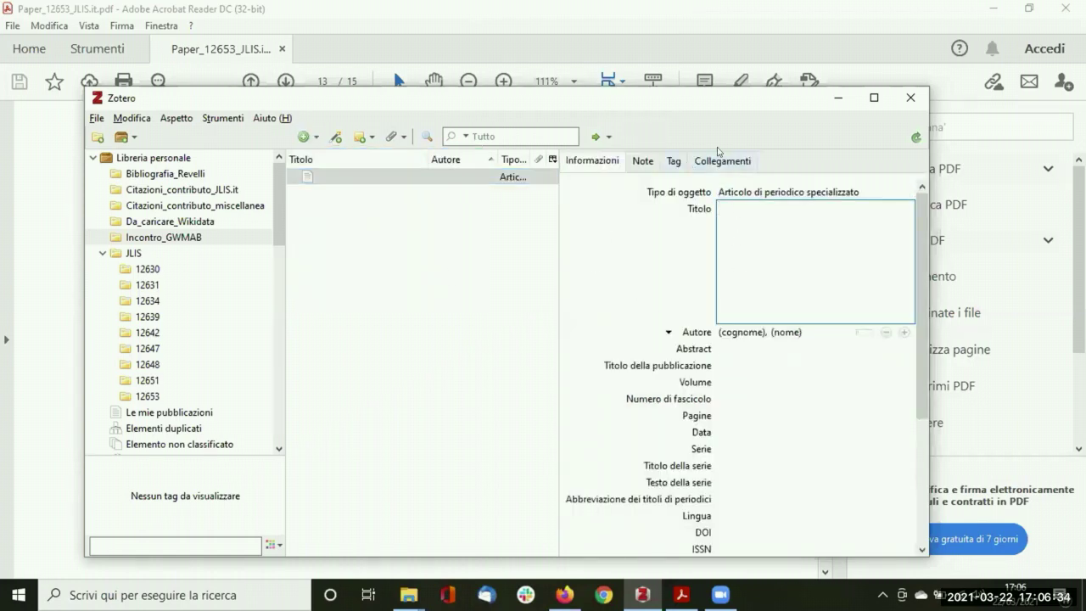
scroll(705, 212, down, 5)
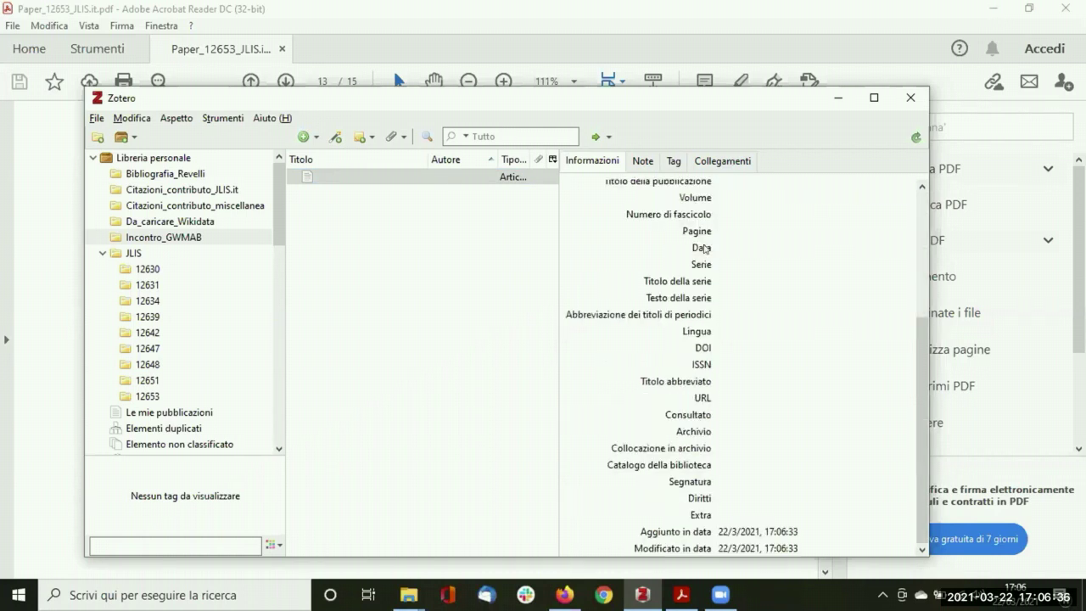
scroll(711, 272, up, 5)
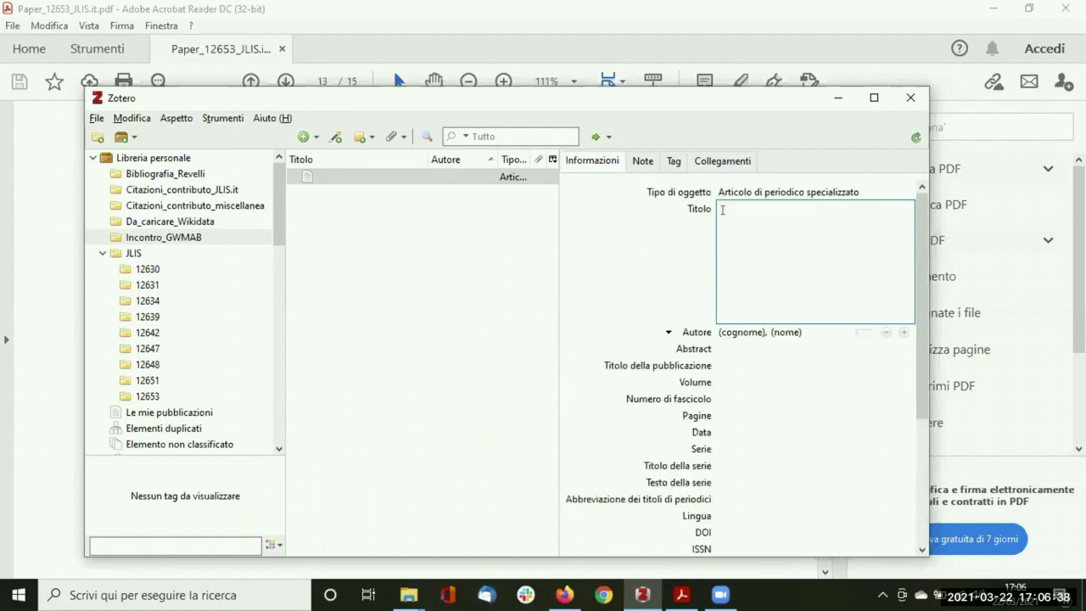
Copy the title "Linked data: un nuovo alfabeto del web semantico" from the PDF reference into the new Zotero item's Titolo field.
click(838, 97)
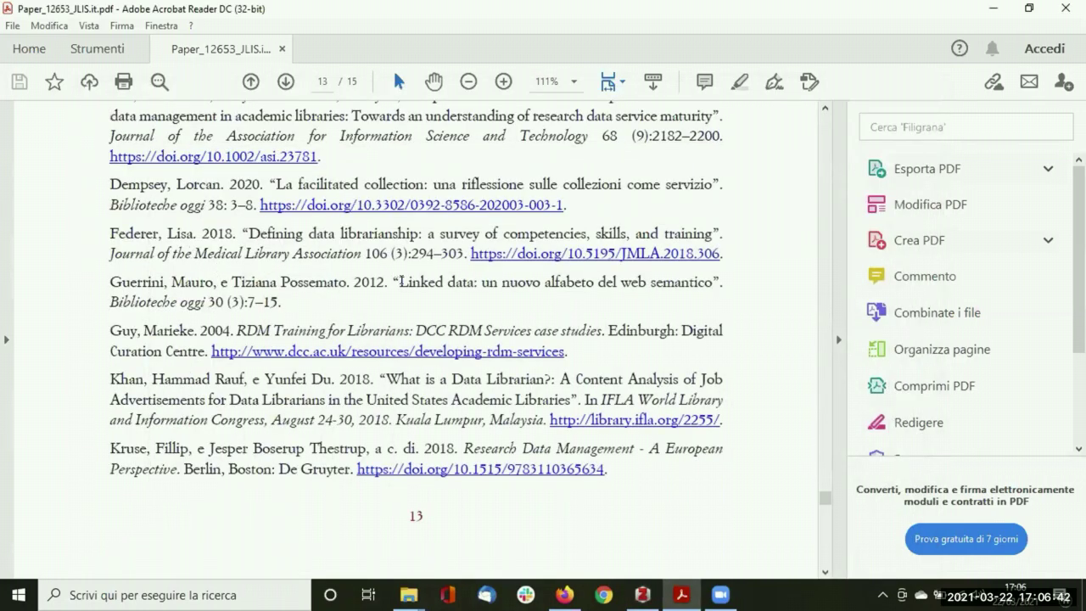
drag(398, 280, 677, 287)
key(ctrl+c)
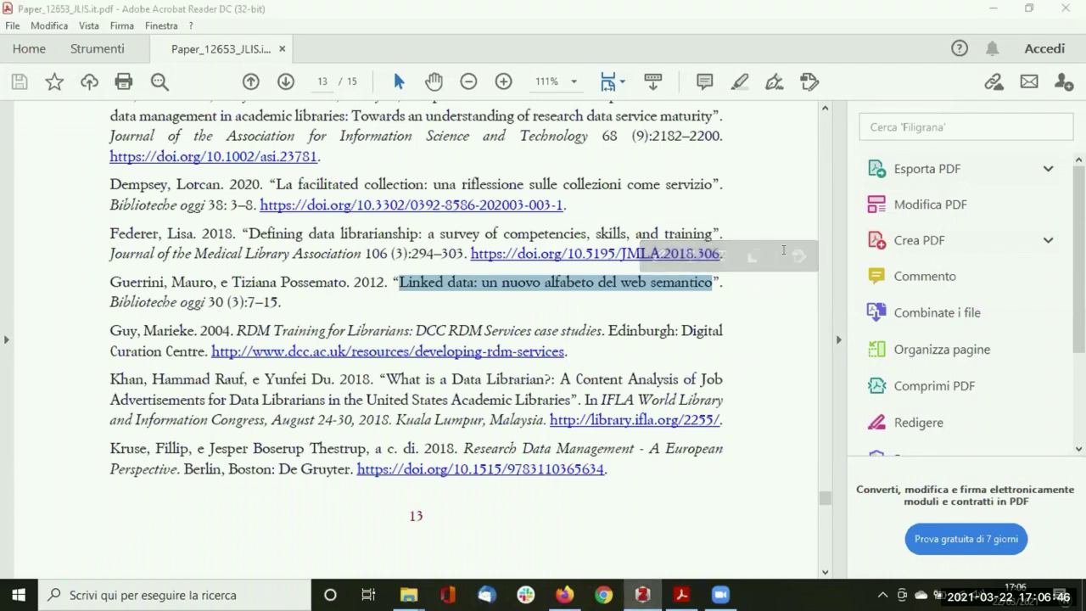
click(642, 594)
key(ctrl+v)
key(Tab)
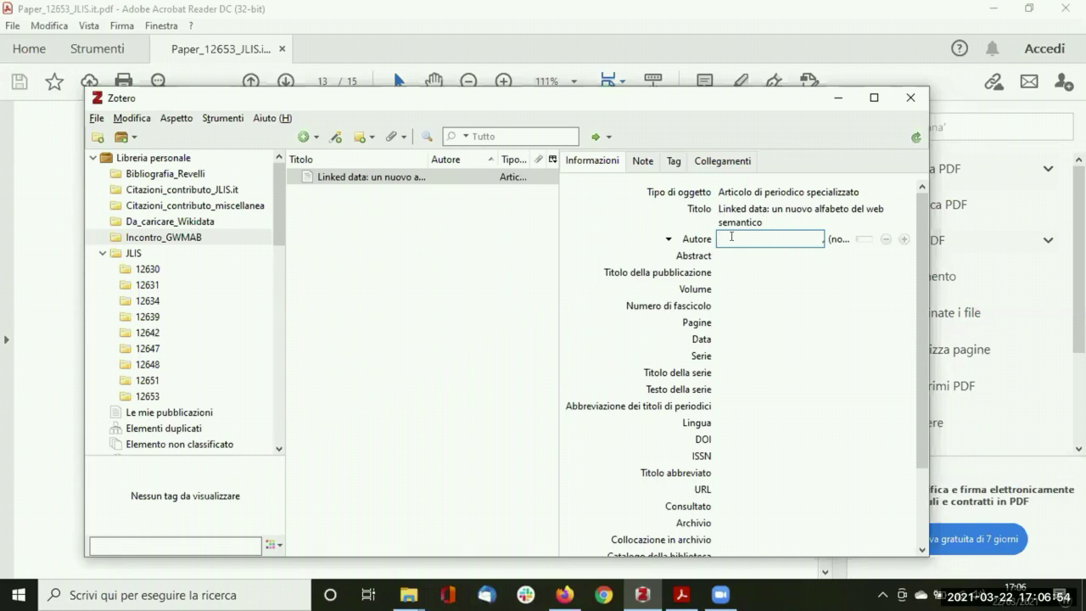
Fill in the surname and first name of the reference's first author, using Zotero's suggested entry.
text(G)
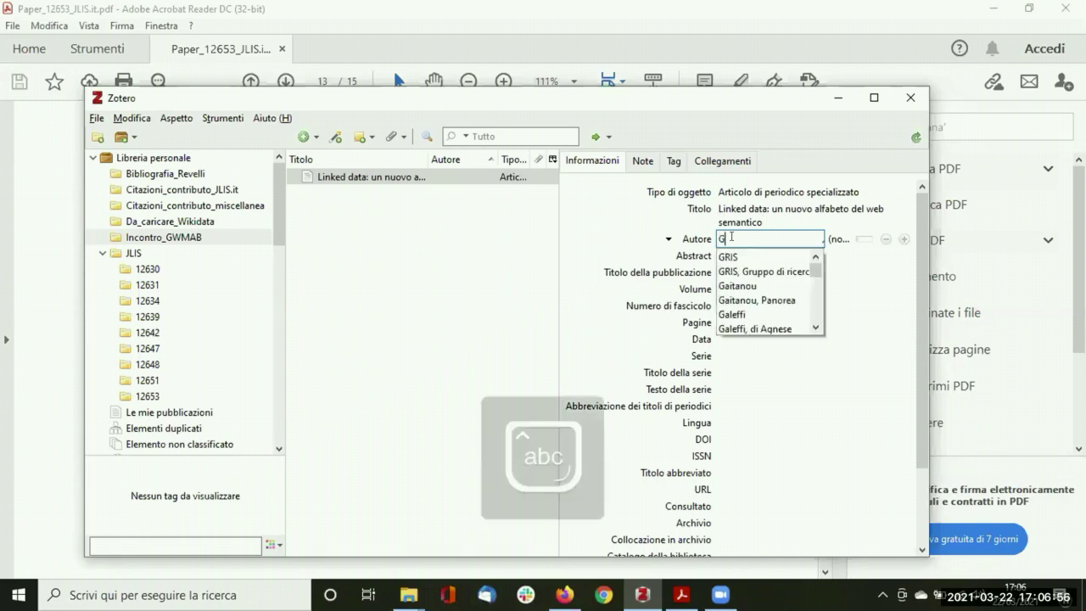
text(urr)
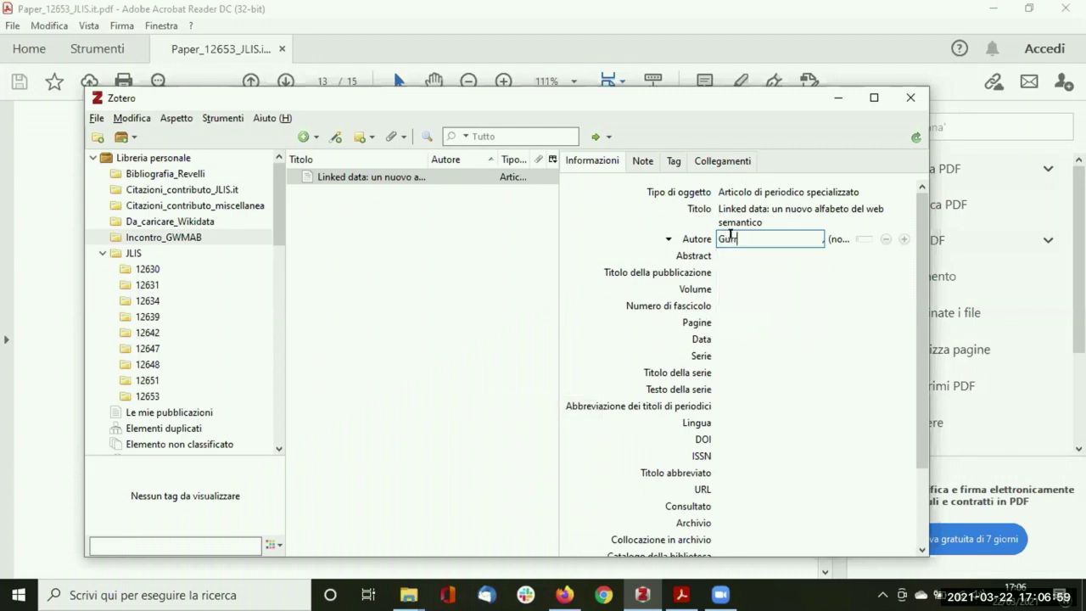
key(BackSpace)
text(erri)
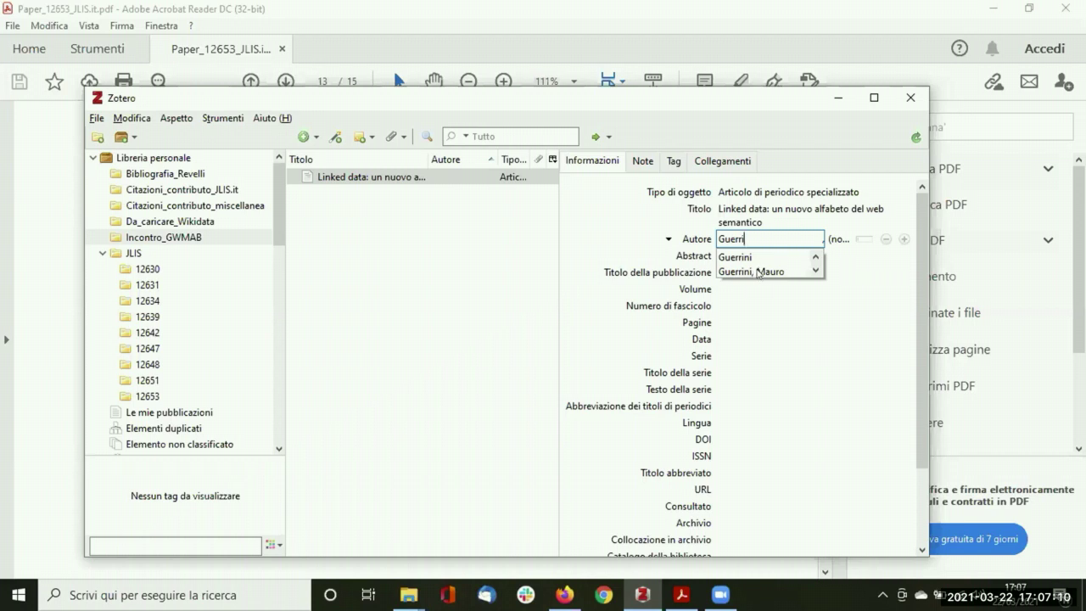
click(758, 271)
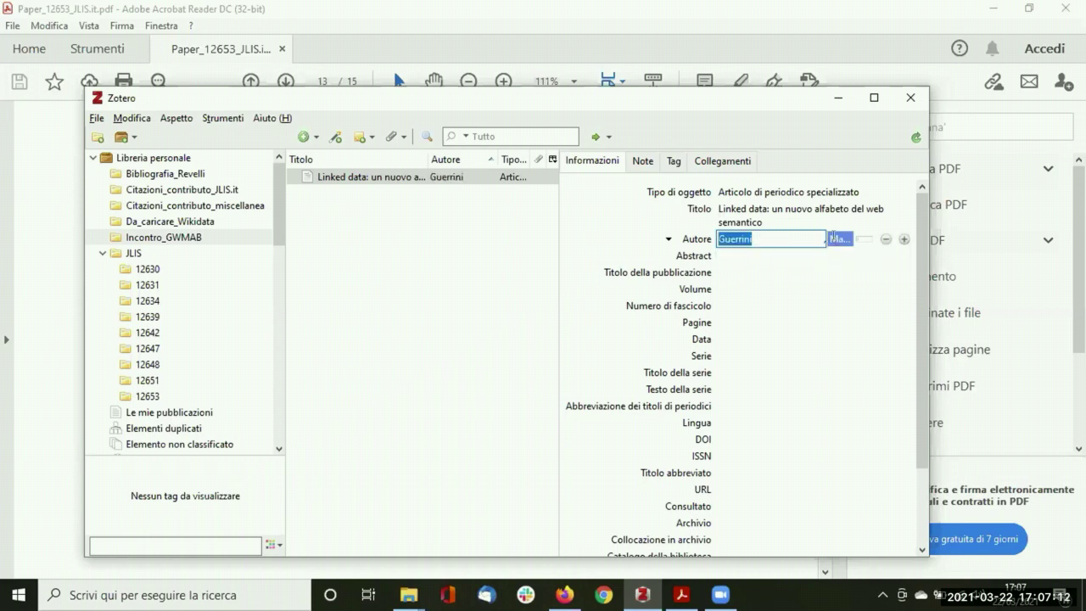
click(837, 240)
click(744, 259)
click(625, 297)
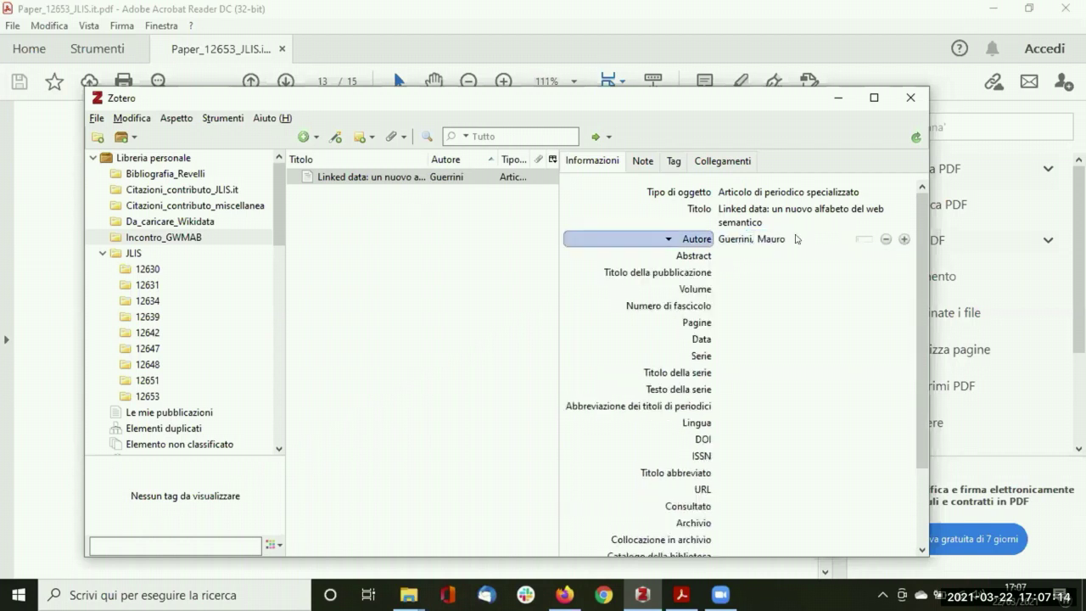
Add a second author to the item and fill in the surname and first name of the reference's co-author, using the suggested entry.
click(904, 240)
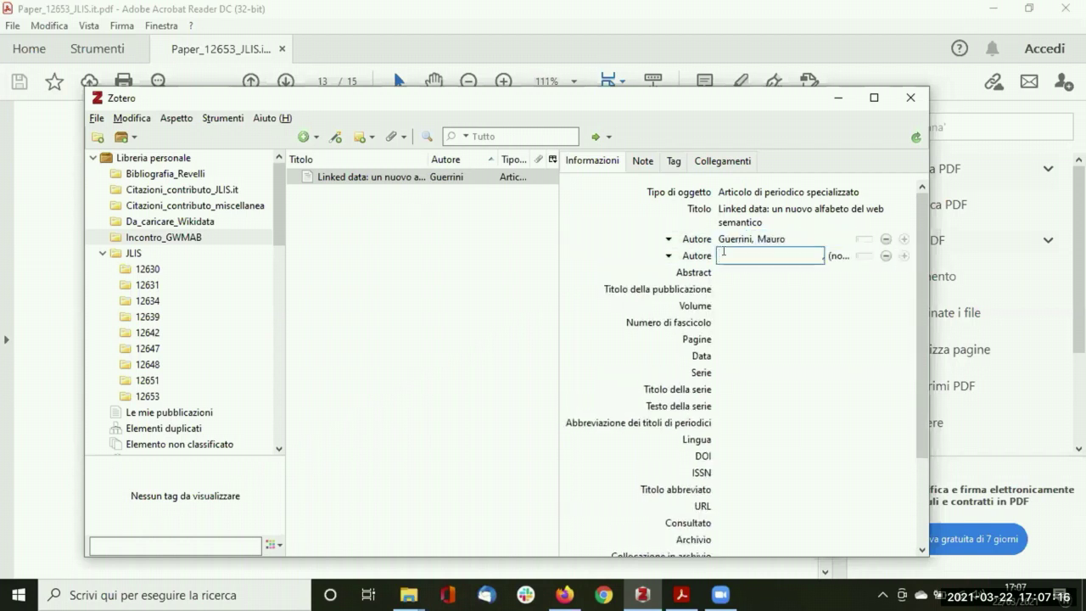
key(Caps_Lock)
text(P)
key(Caps_Lock)
text(osse)
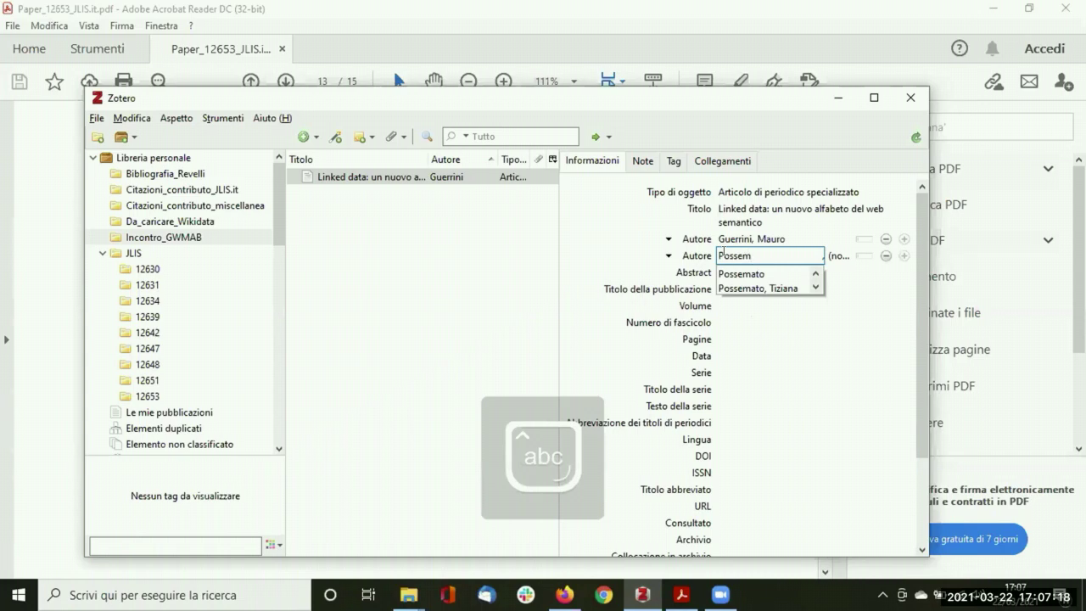
text(m)
click(760, 289)
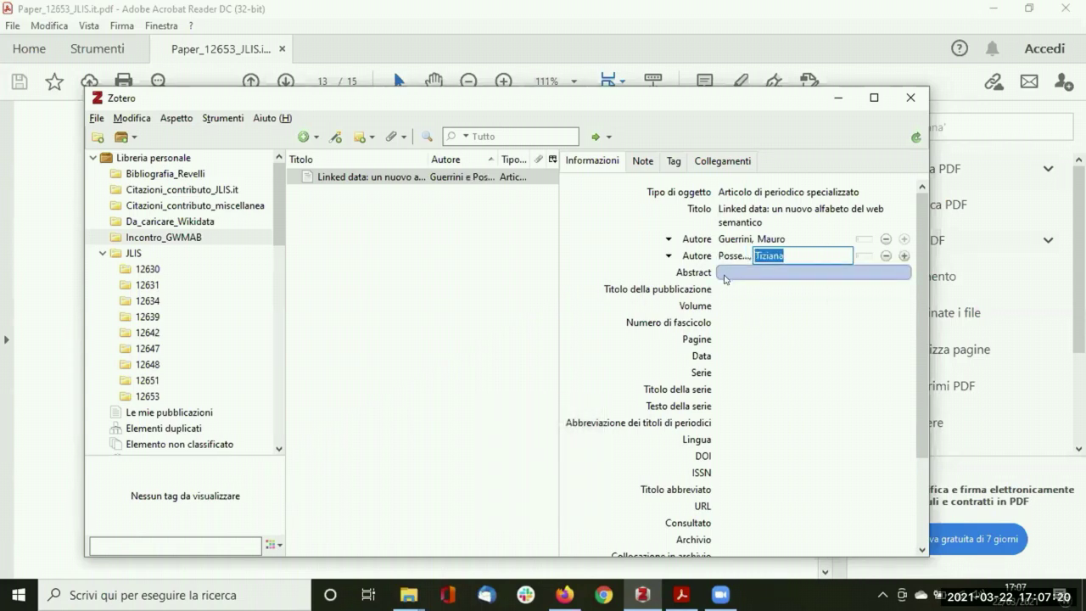
click(730, 289)
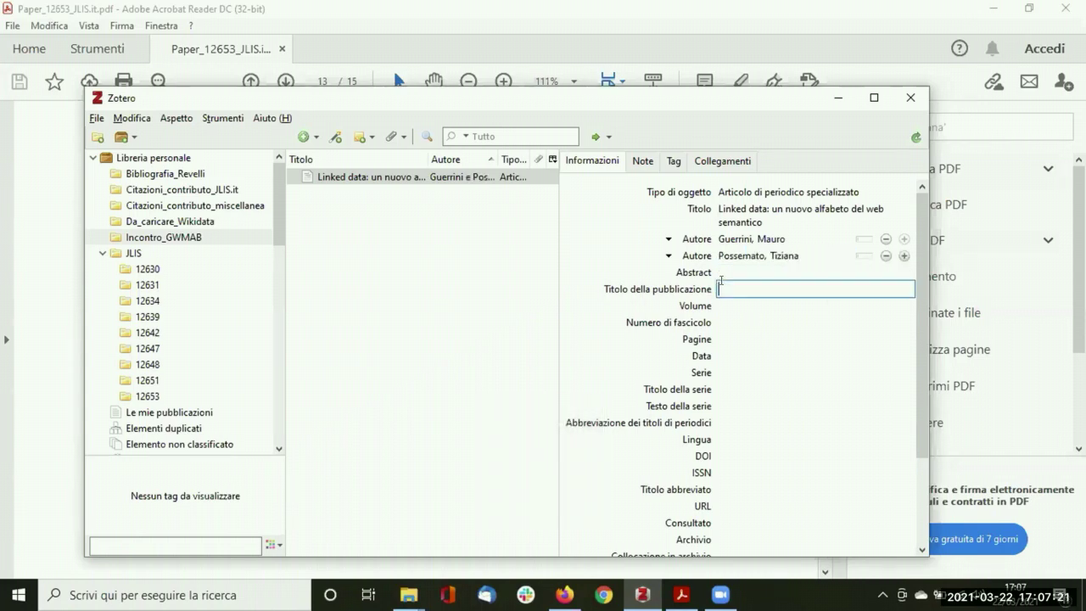
click(735, 240)
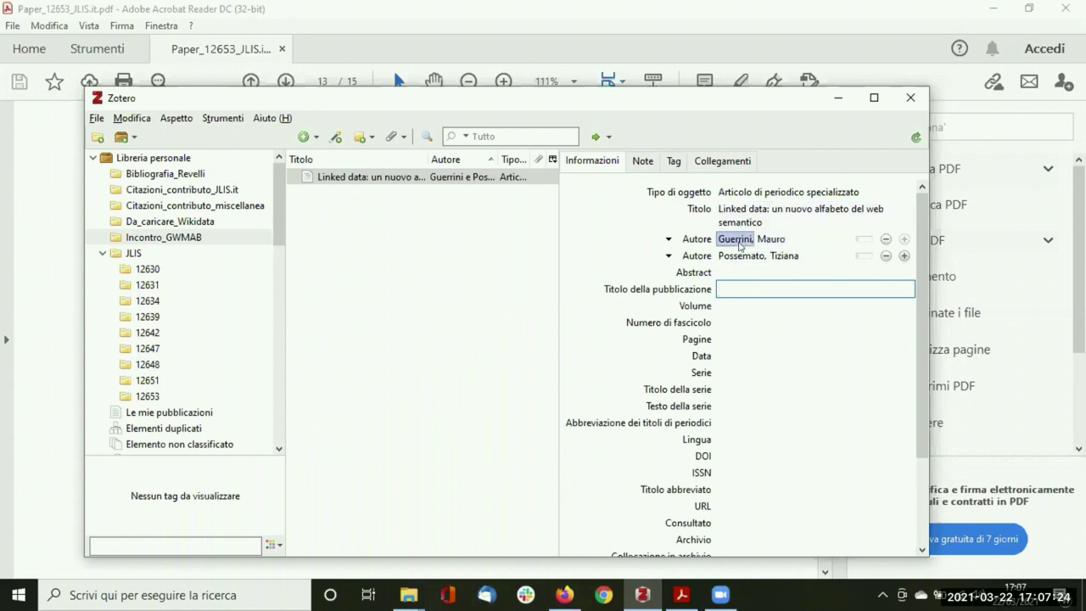
click(778, 241)
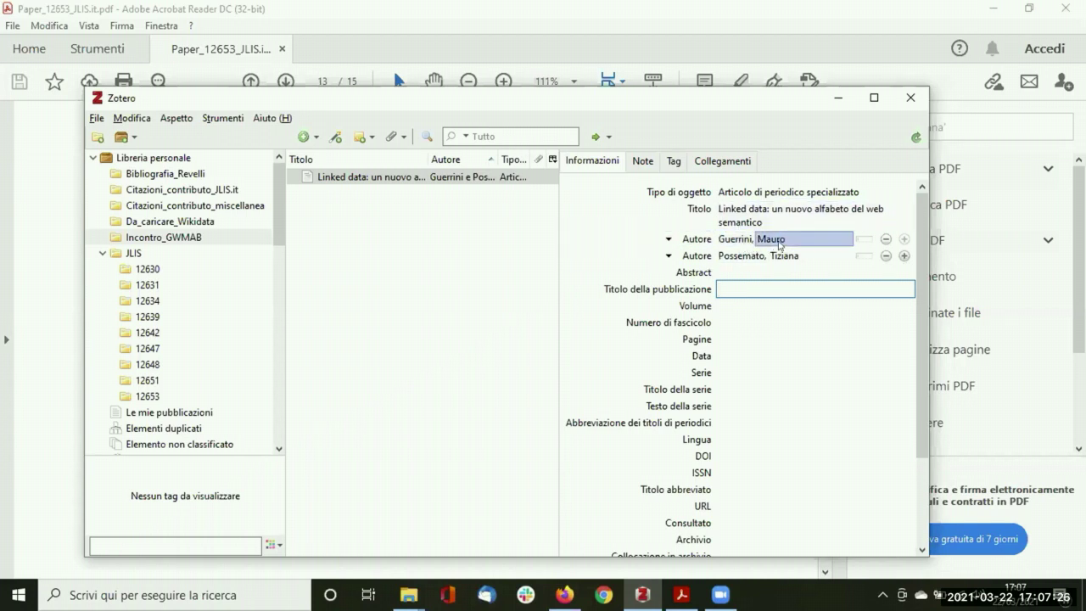
key(Return)
Copy the journal name "Biblioteche oggi" from the PDF reference into Titolo della pubblicazione, keeping that capitalisation instead of the all-caps suggestion.
click(756, 288)
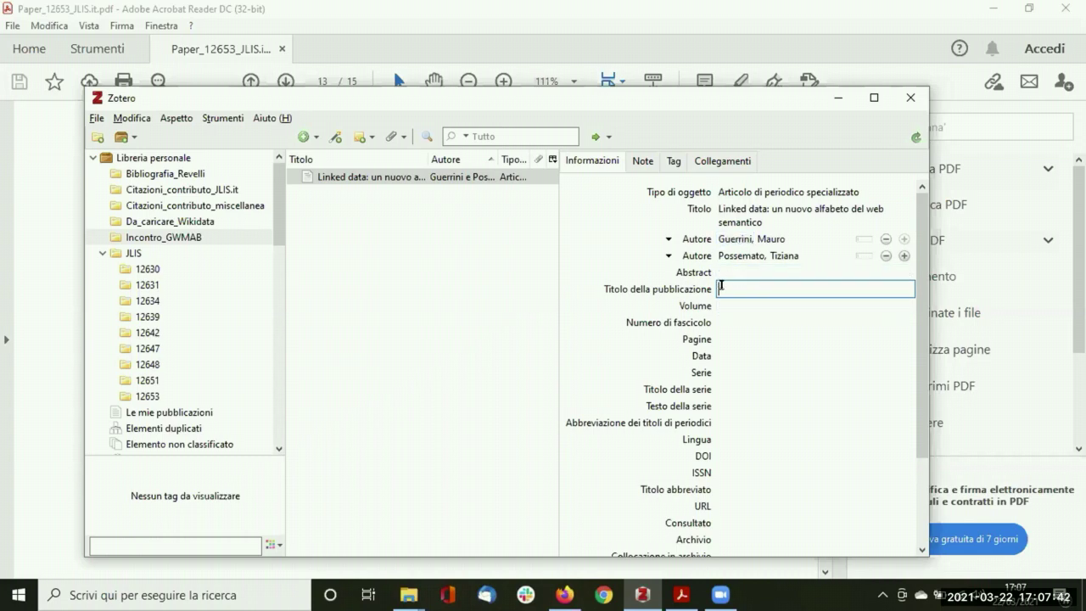
click(837, 97)
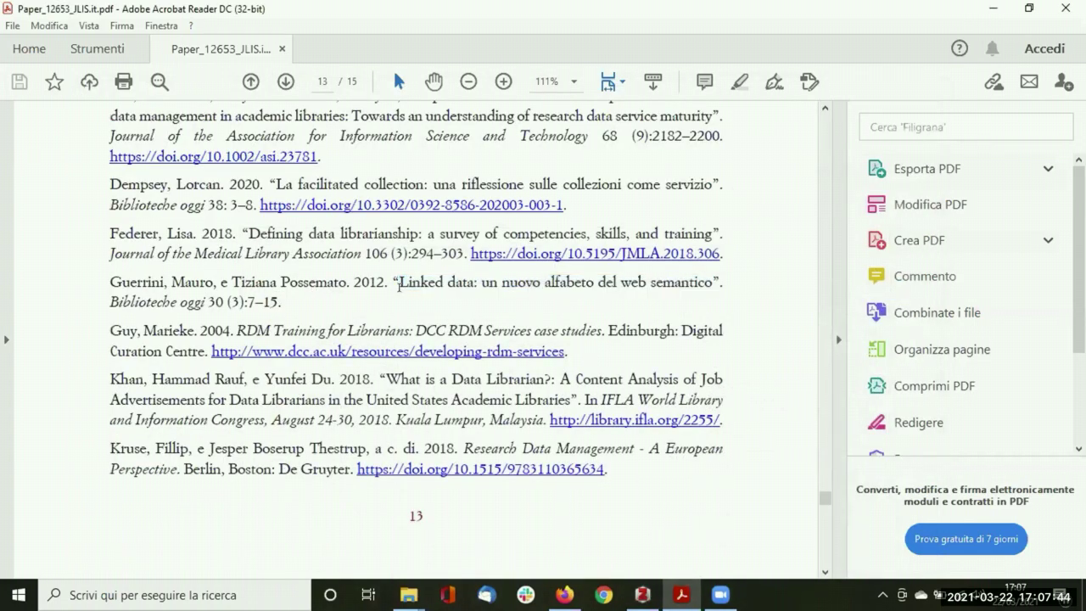
drag(106, 301, 202, 303)
key(ctrl+c)
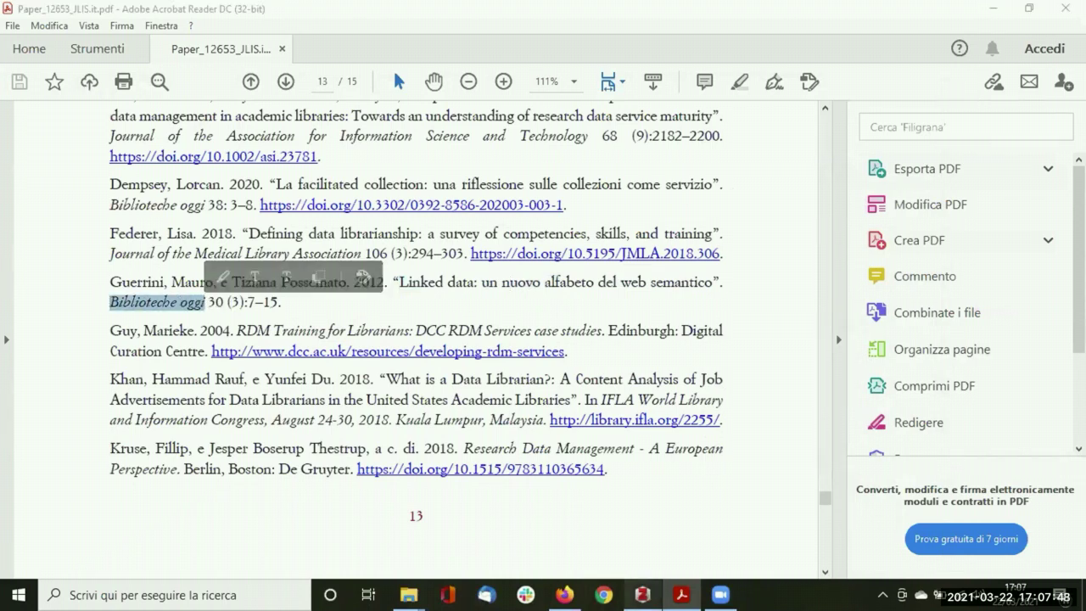
click(642, 595)
key(ctrl+v)
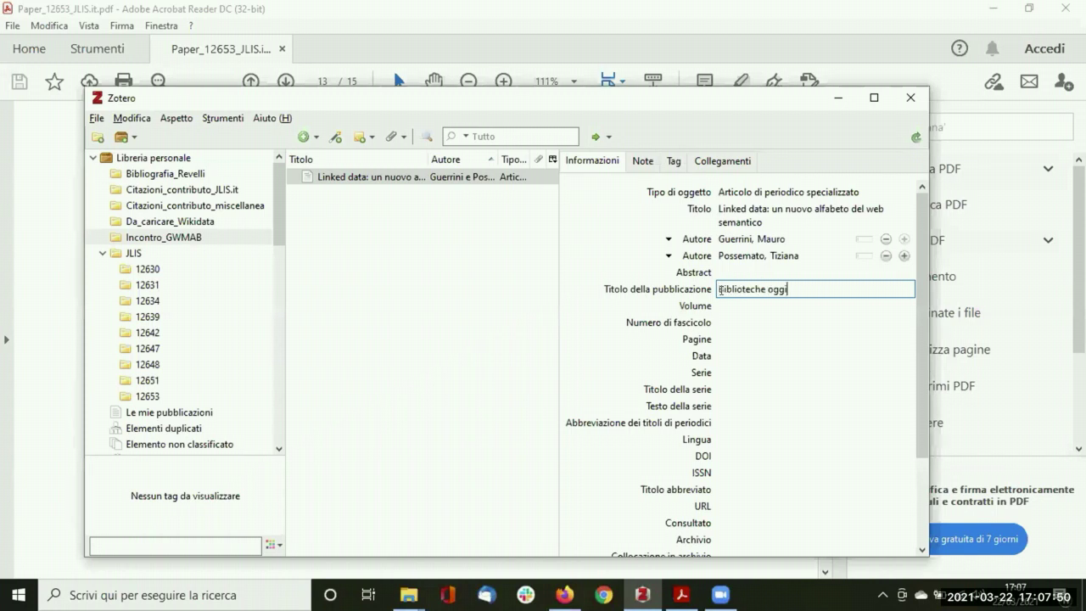
click(718, 306)
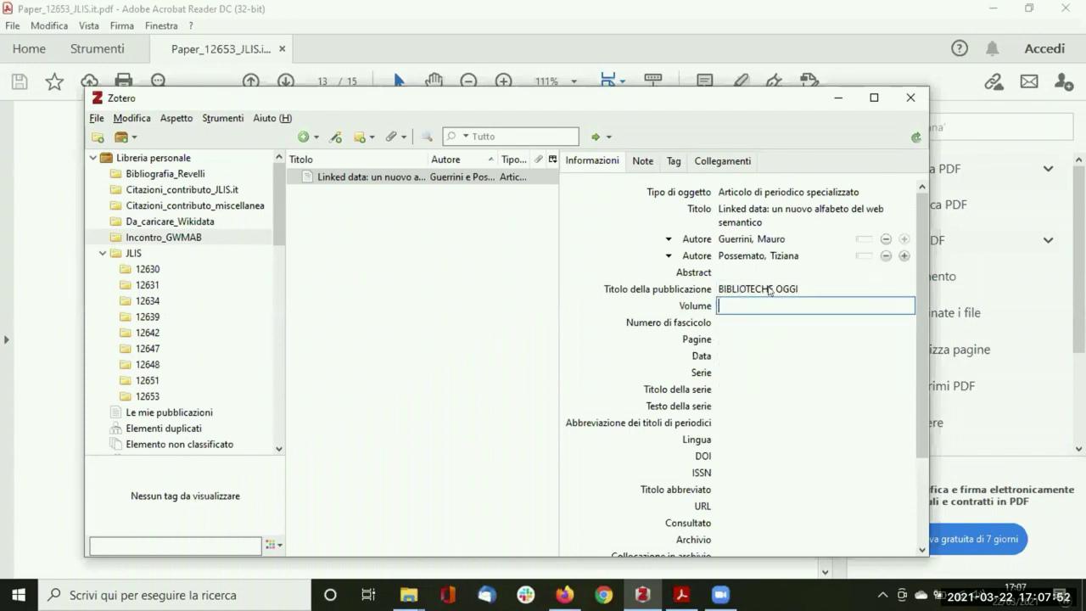
drag(719, 289, 801, 285)
key(BackSpace)
key(ctrl+v)
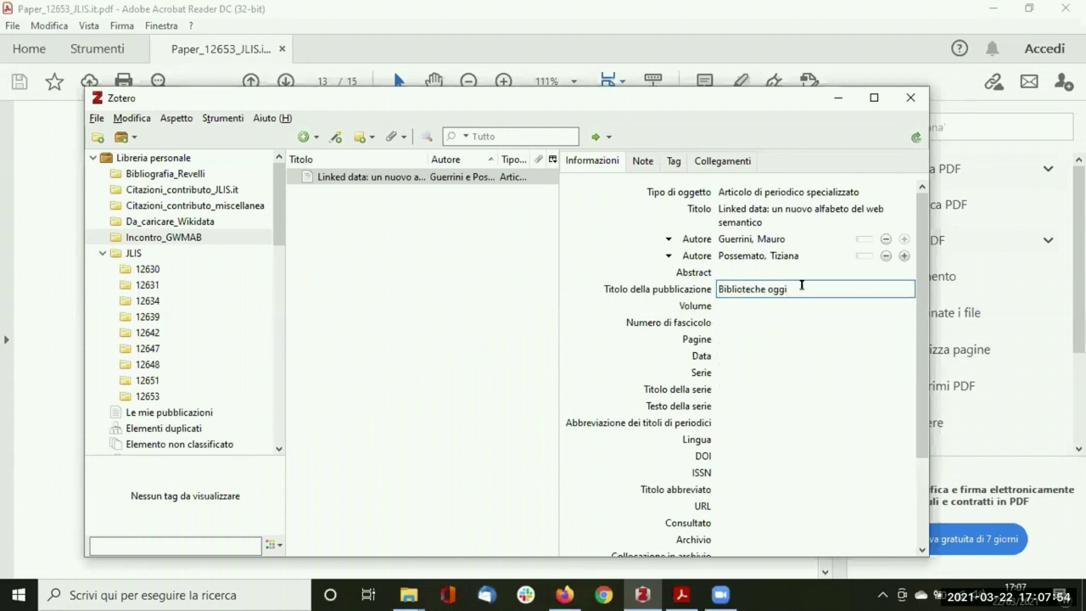
key(Tab)
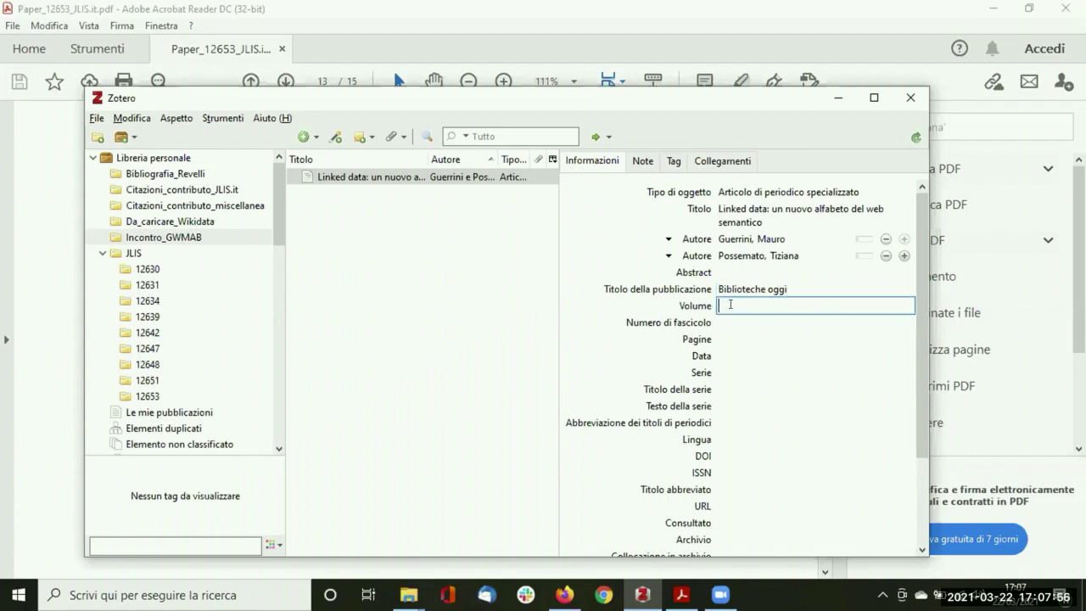
Check the PDF reference and set the item's Volume to 30 and Numero di fascicolo to 3.
click(838, 98)
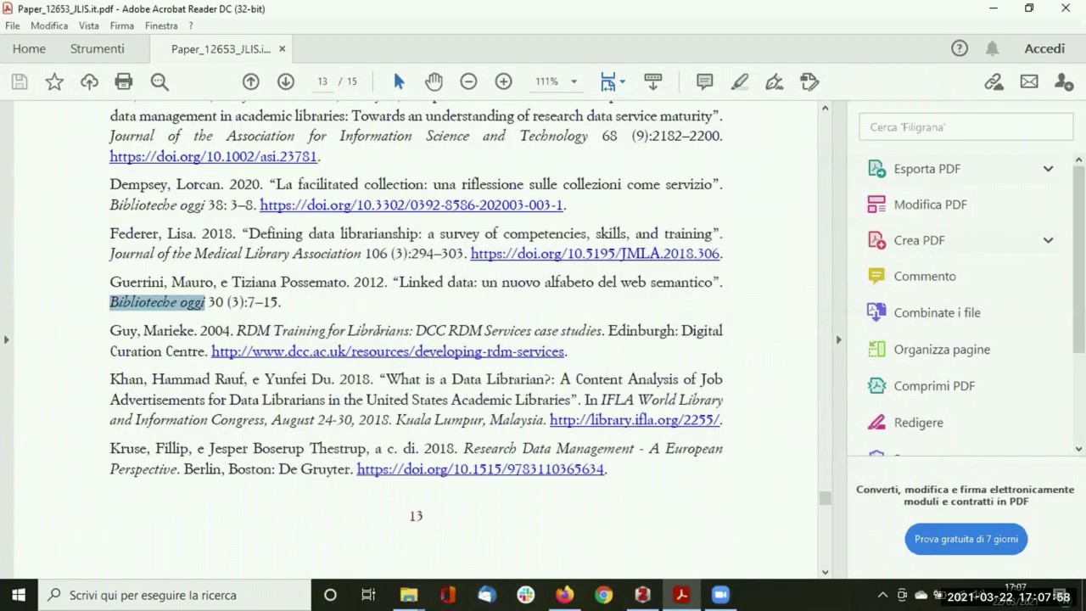
click(643, 594)
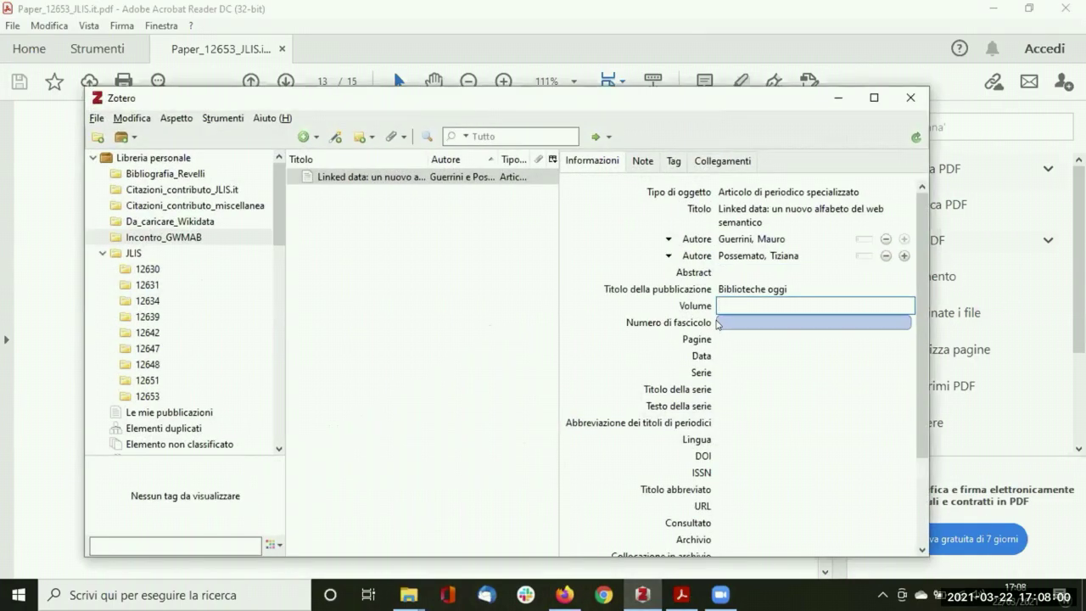
text(30)
click(721, 322)
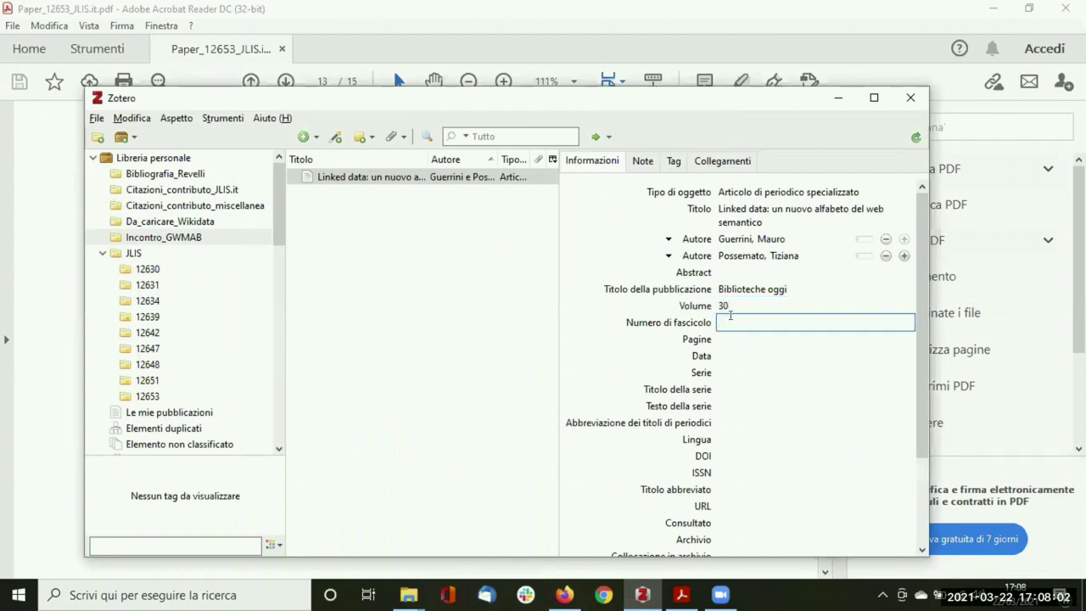
text(3)
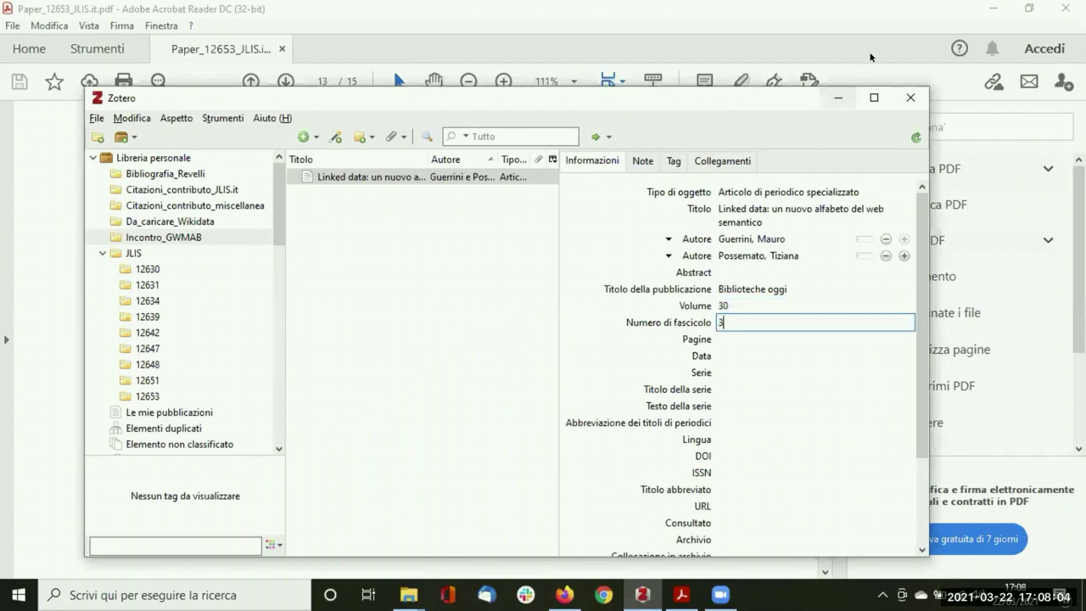
Copy the page range 7–15 from the PDF reference into the Zotero item's Pagine field.
click(837, 98)
drag(248, 301, 280, 302)
key(ctrl+c)
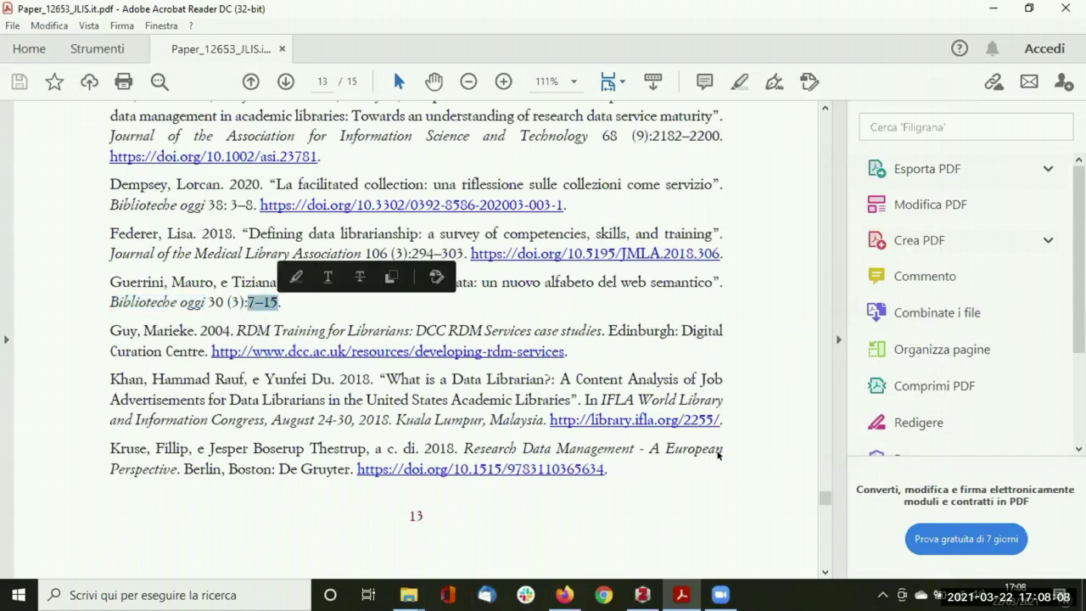
click(642, 594)
click(721, 339)
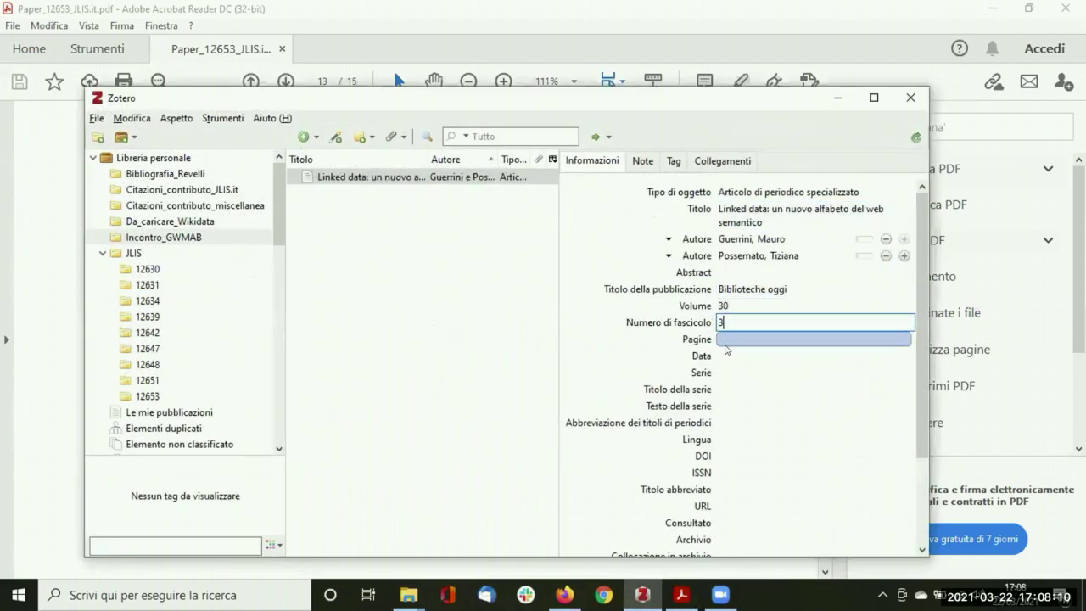
key(ctrl+v)
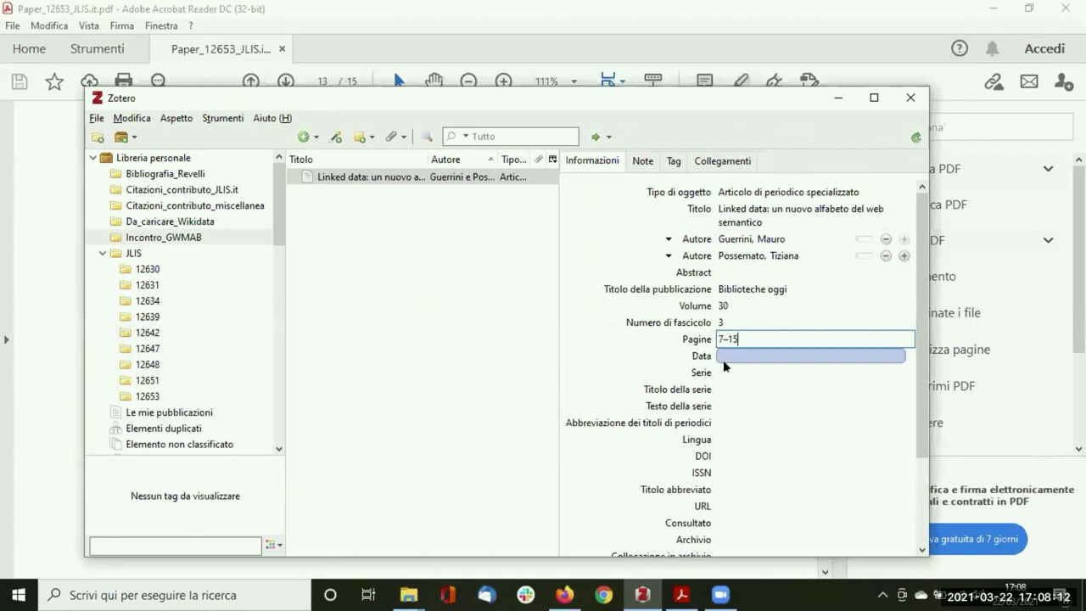
Set the article's Data field to 2012.
click(722, 356)
text(2)
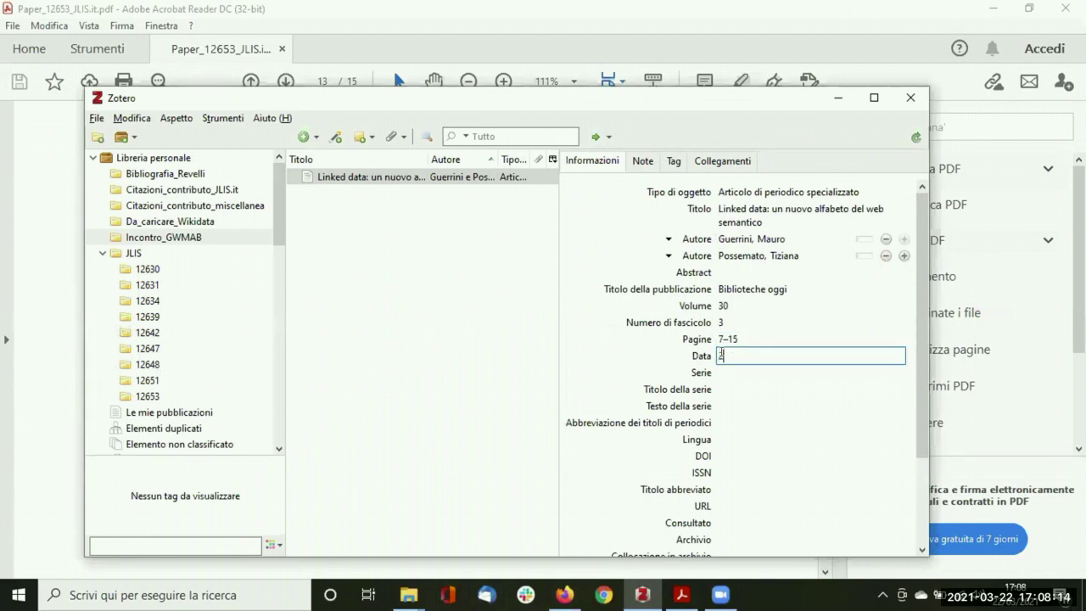
text(012)
click(738, 390)
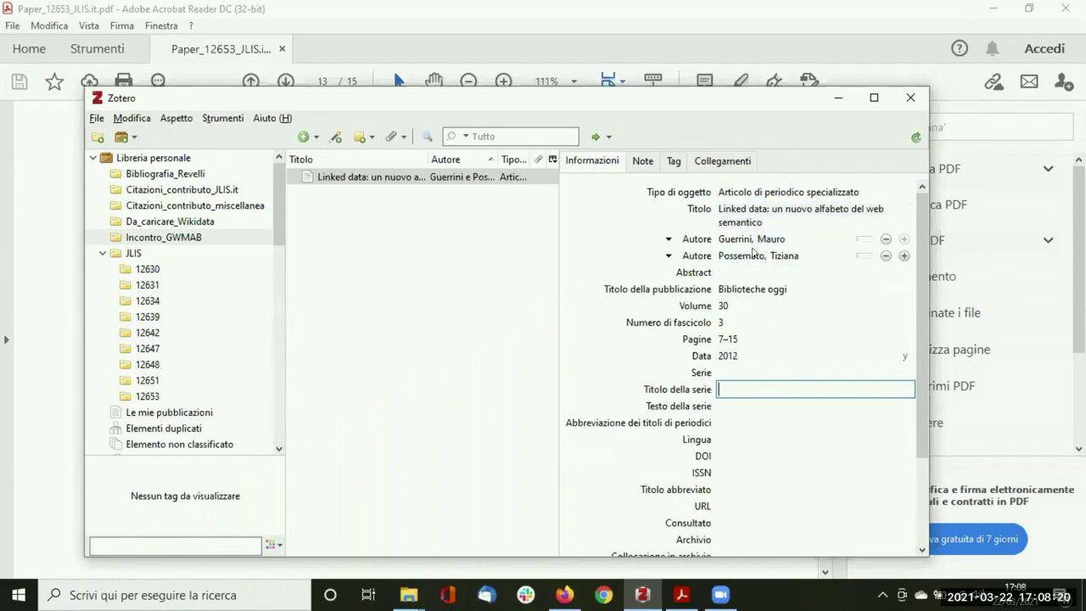
Review the item's remaining fields, including DOI, ISSN and Lingua, and look over the completed data.
scroll(756, 274, down, 2)
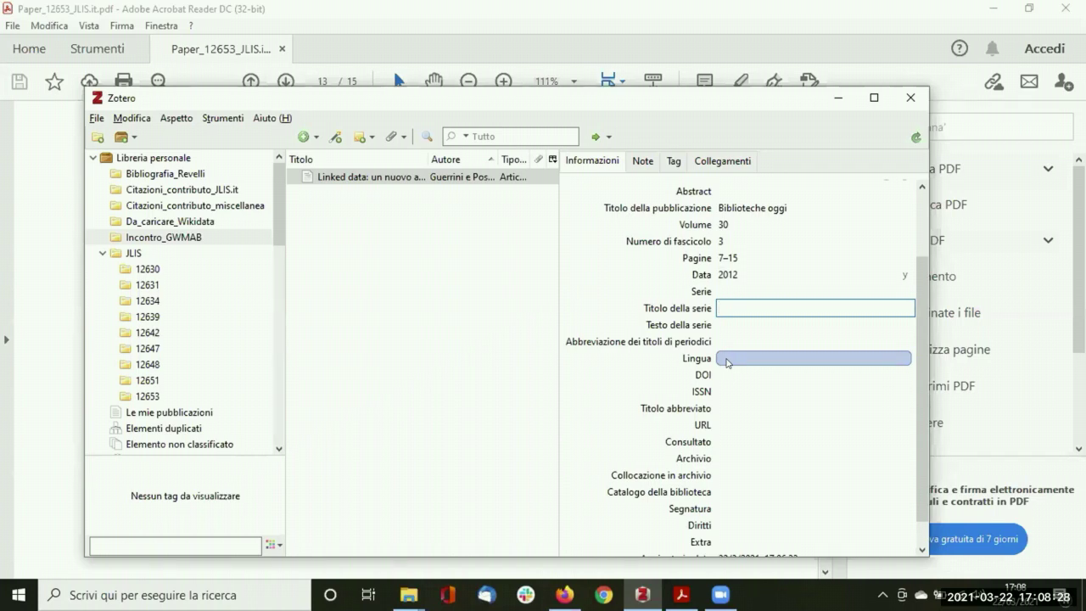
scroll(721, 292, down, 1)
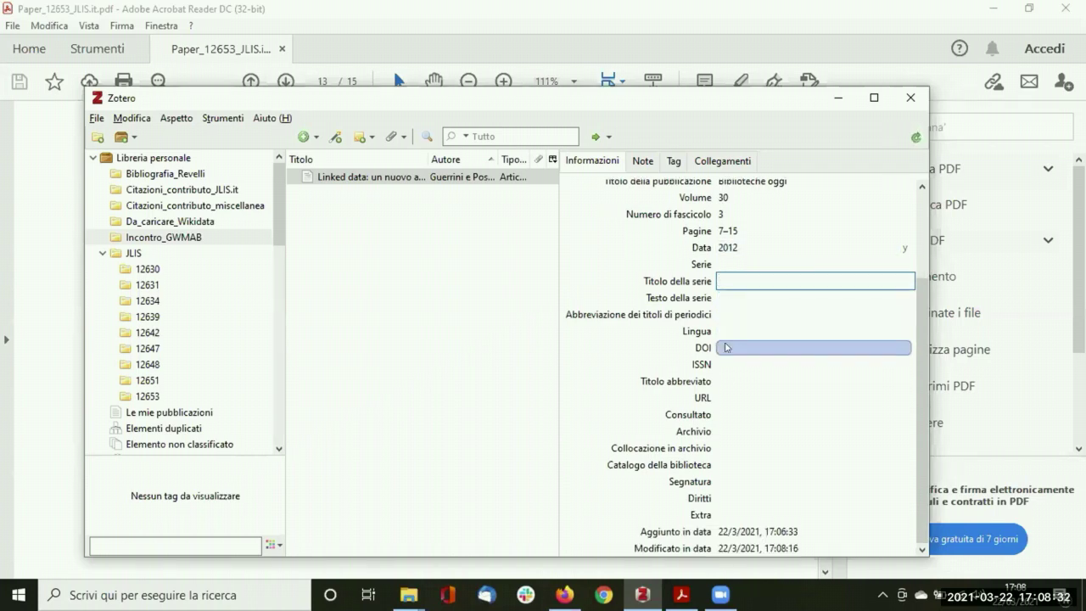
click(721, 348)
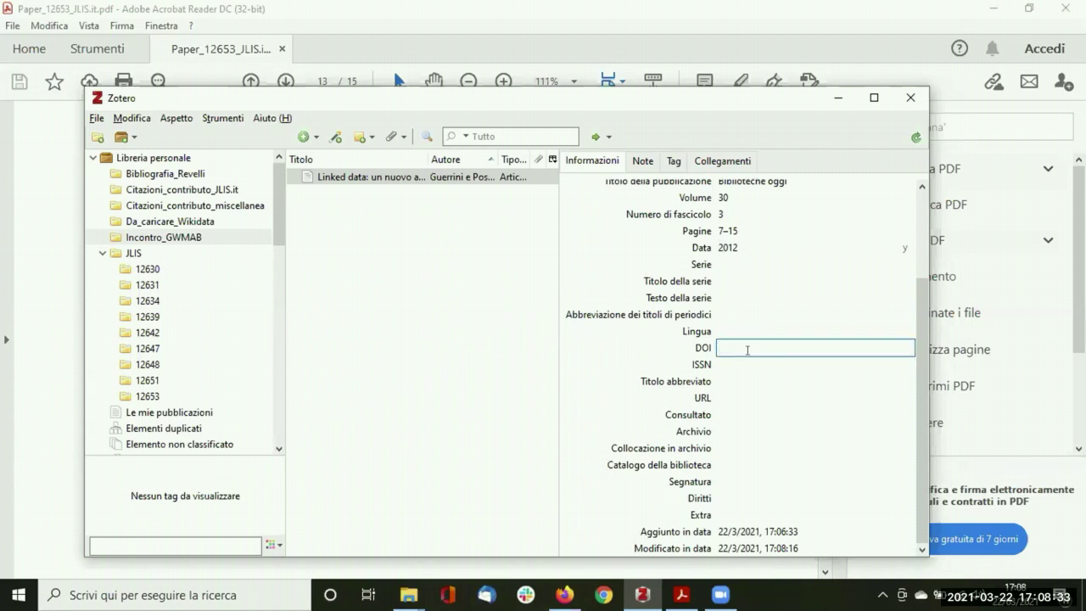
click(721, 364)
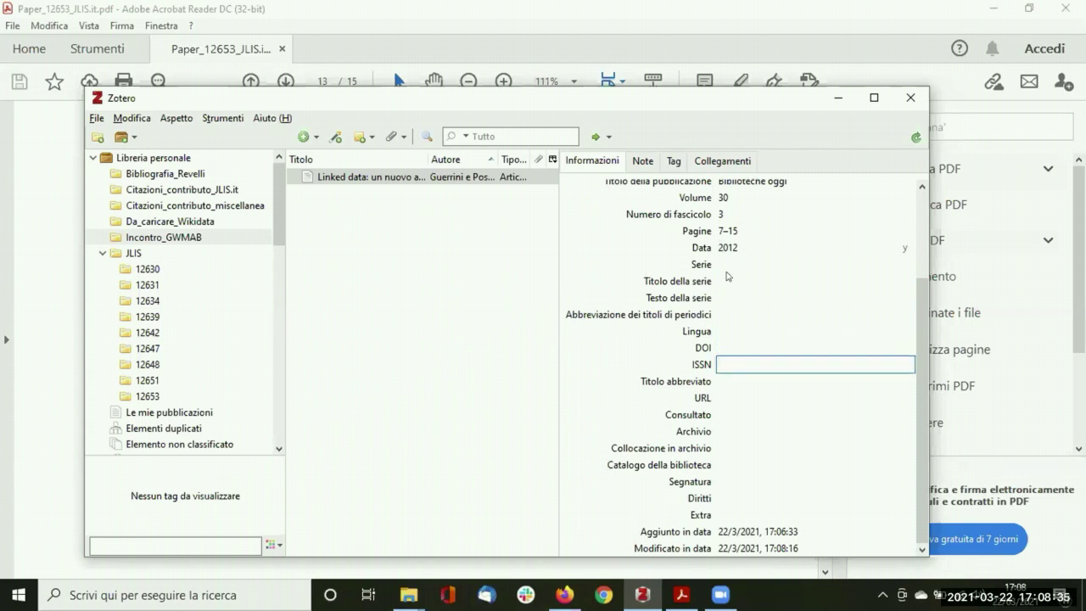
click(723, 331)
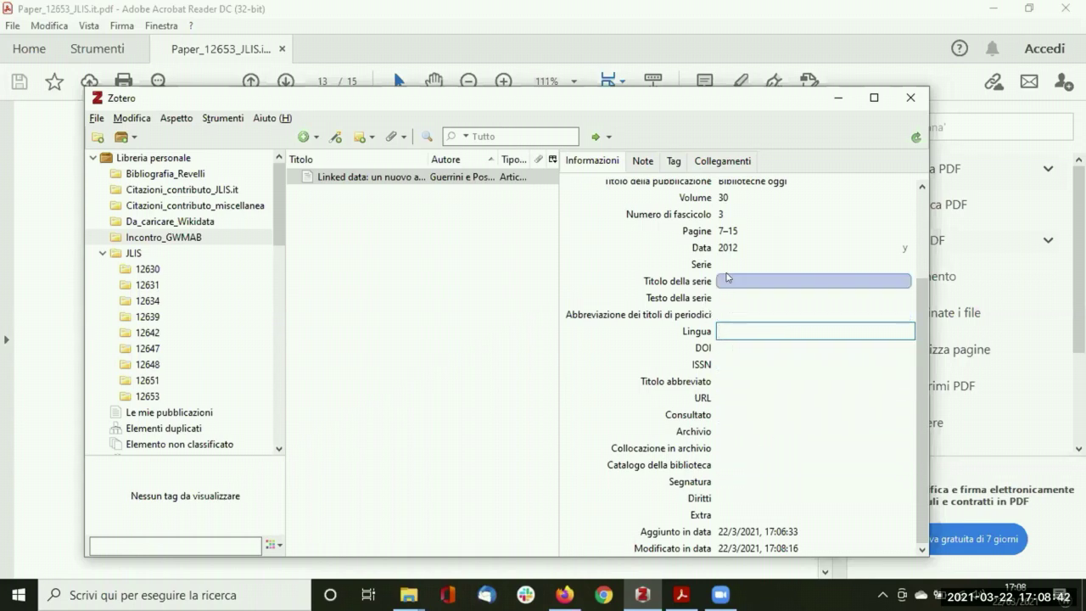
scroll(743, 297, up, 3)
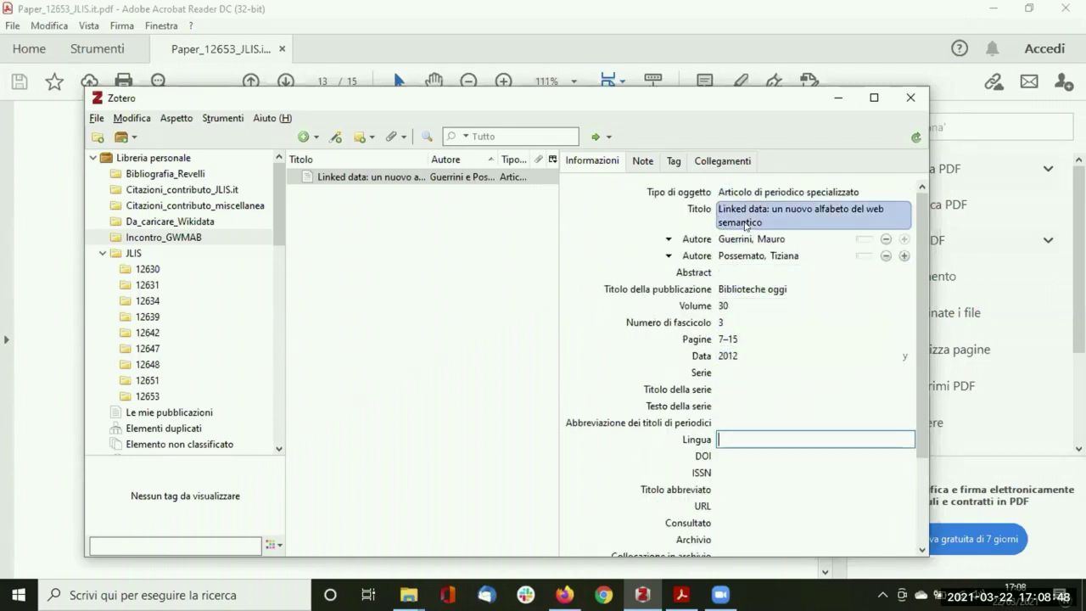
click(407, 252)
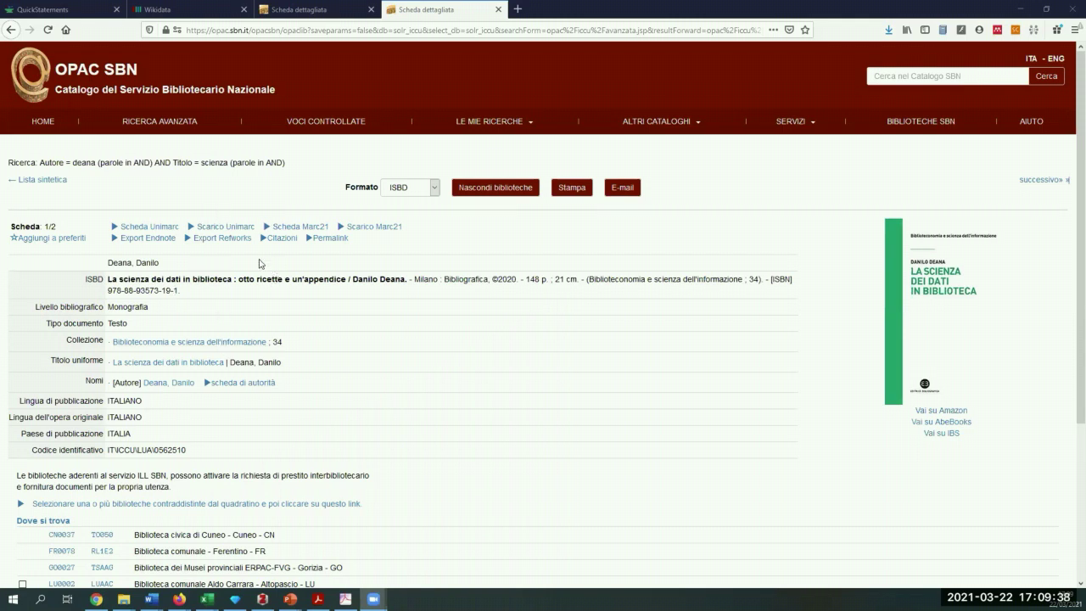
Copy the title "La scienza dei dati in biblioteca : otto ricette e un'appendice" from OPAC SBN into a new Libro item in Zotero's Incontro GWMAB collection.
drag(110, 278, 347, 280)
key(ctrl+c)
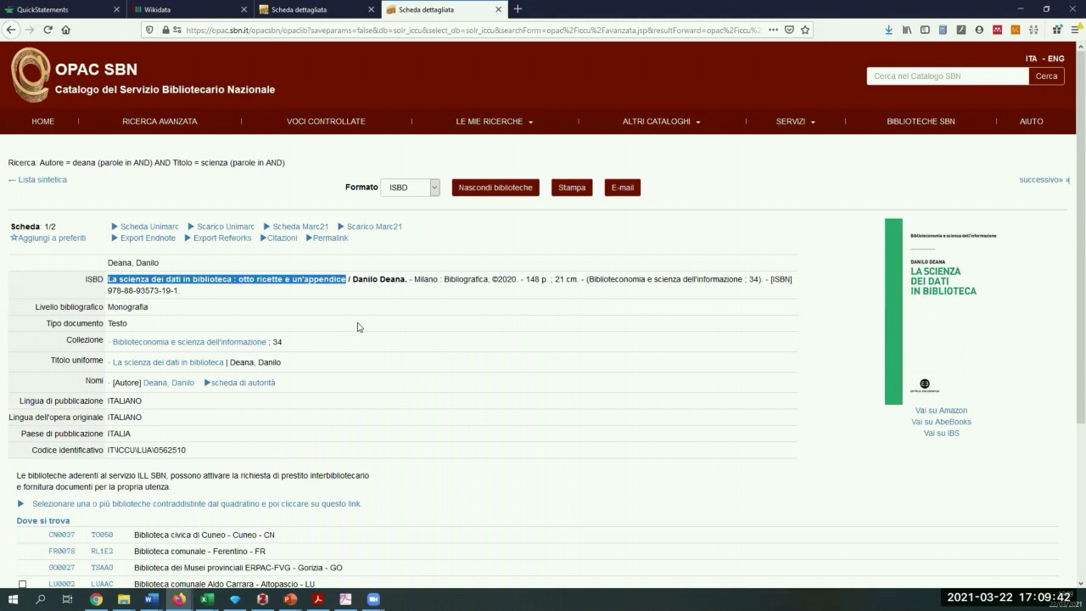
click(263, 600)
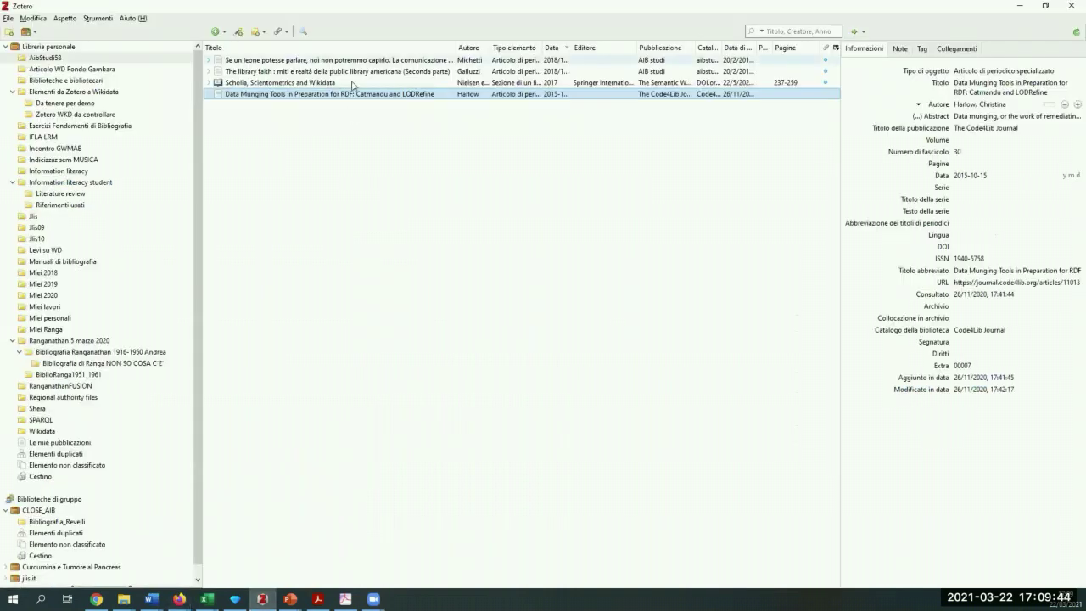
click(57, 149)
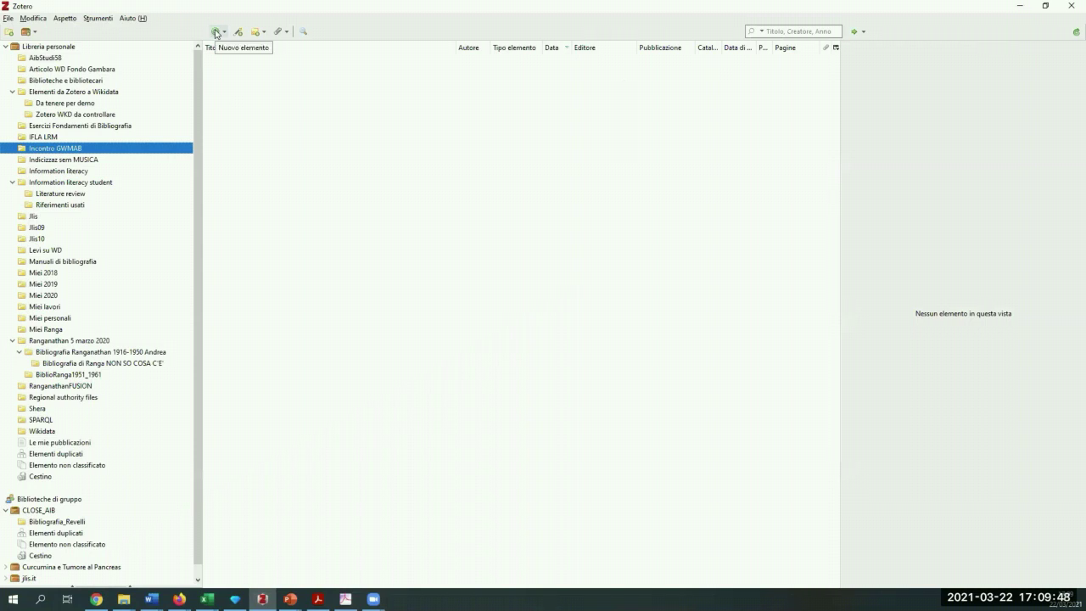
click(219, 34)
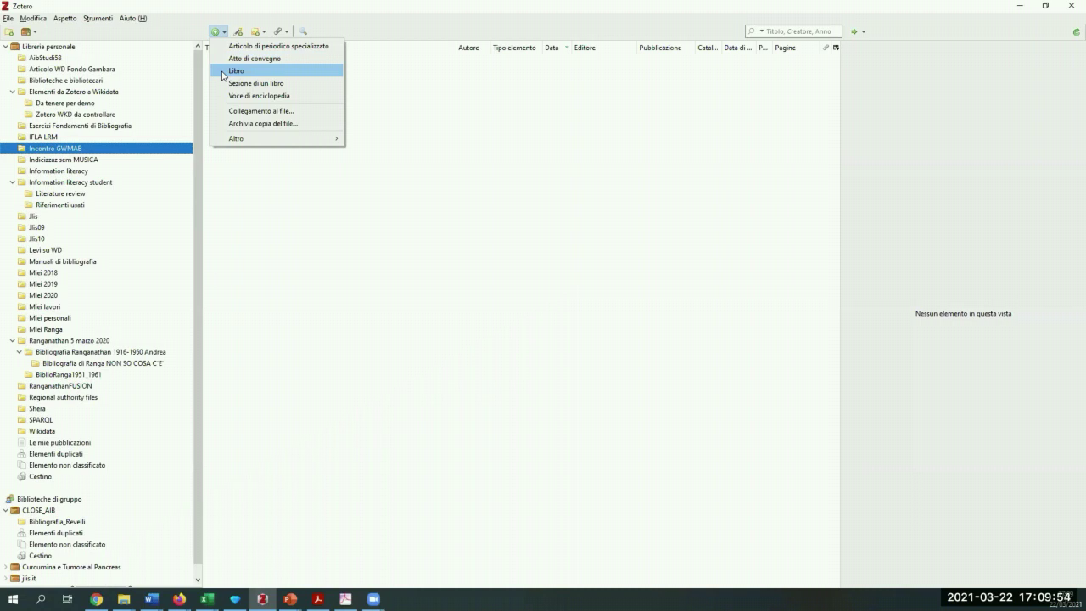
click(236, 71)
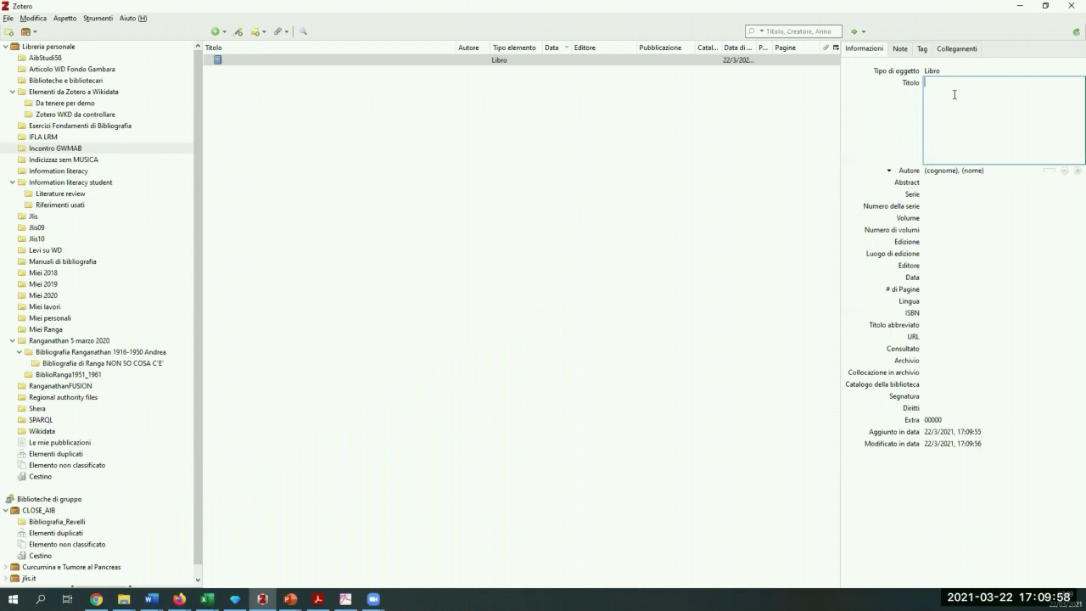
key(ctrl+v)
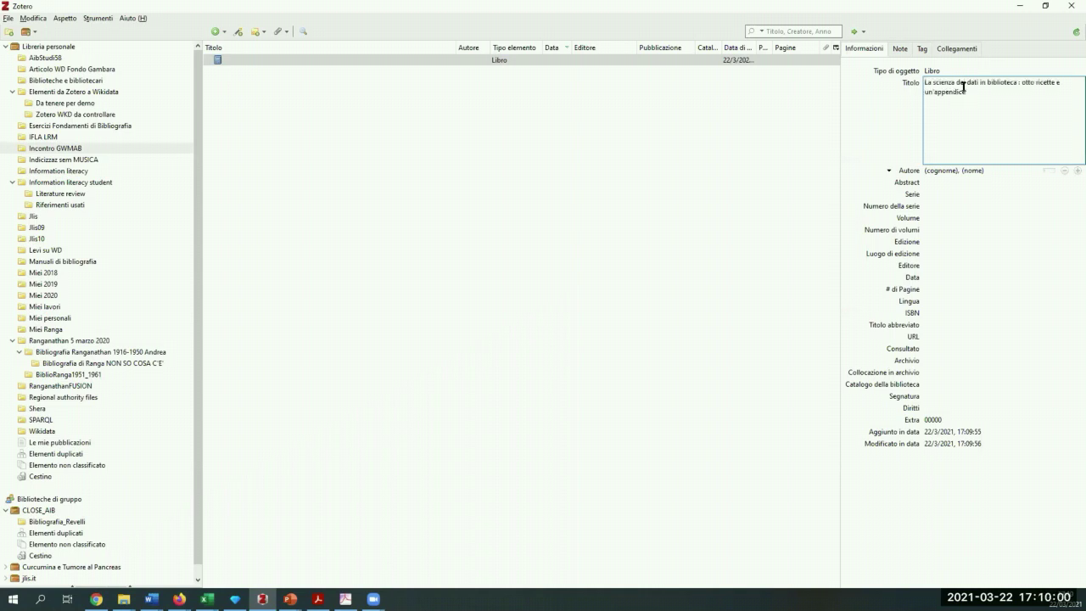
Fill in the book's Autore field with the author's full name from the suggested entries.
click(940, 171)
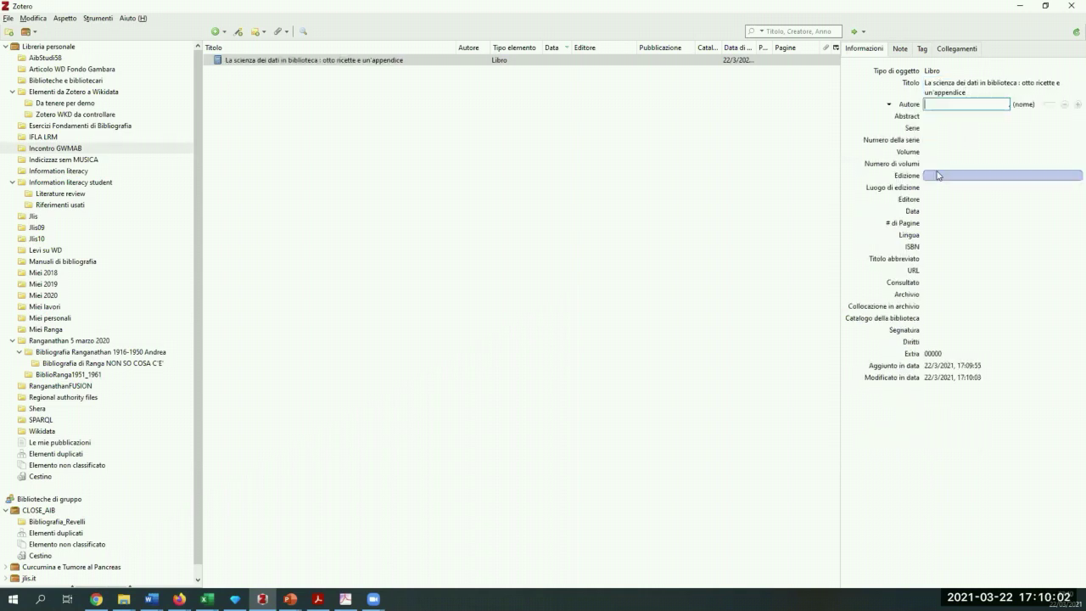
text(Dea)
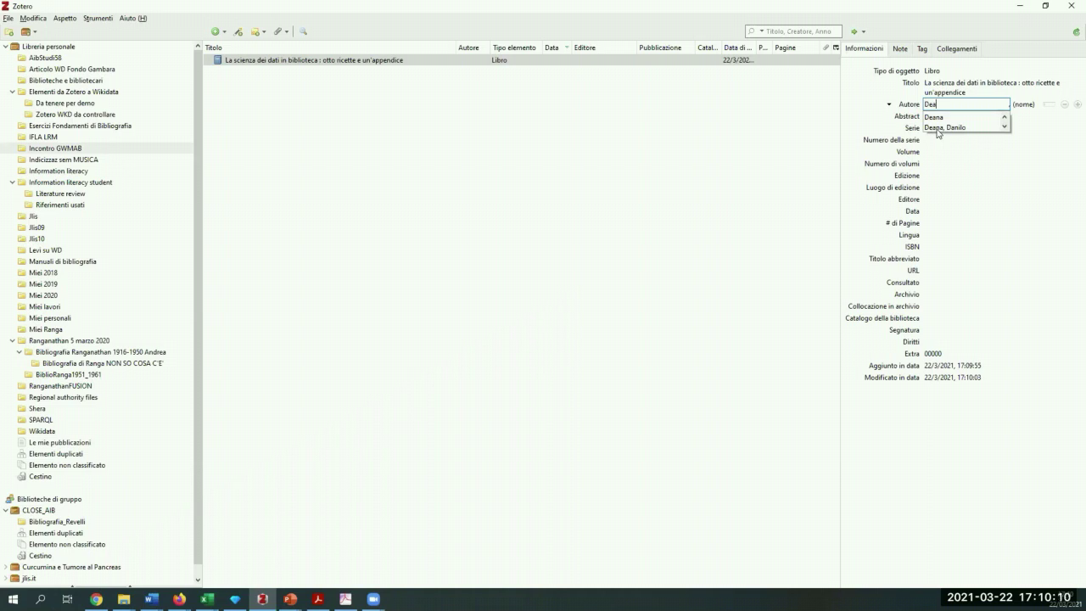
click(938, 128)
Copy the series title "Biblioteconomia e scienza dell'informazione" from the OPAC SBN record into the book's Serie field in Zotero.
click(1020, 6)
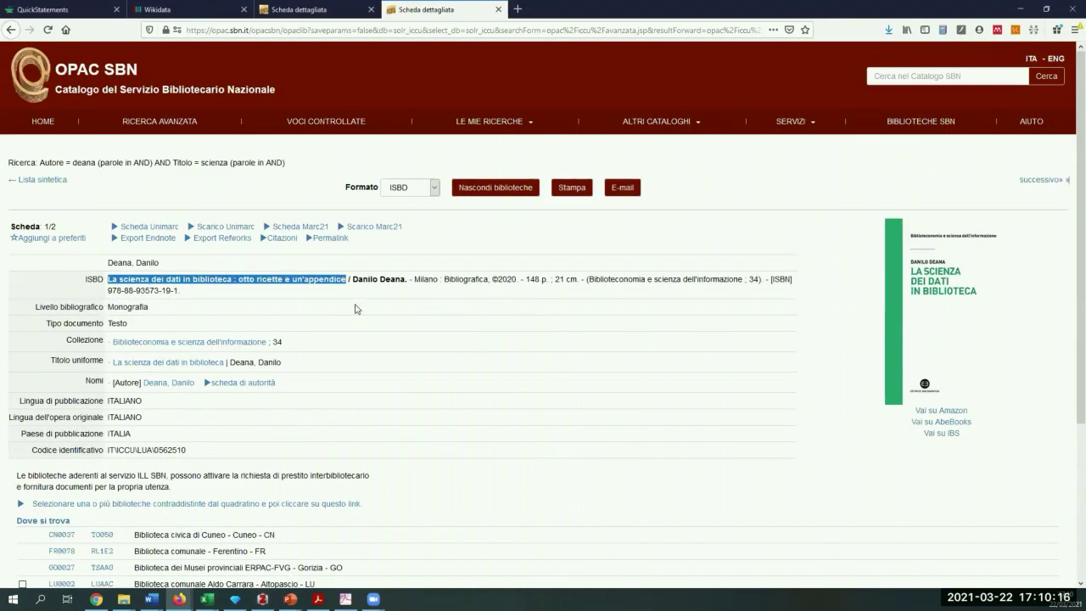
drag(589, 281, 743, 280)
key(ctrl+c)
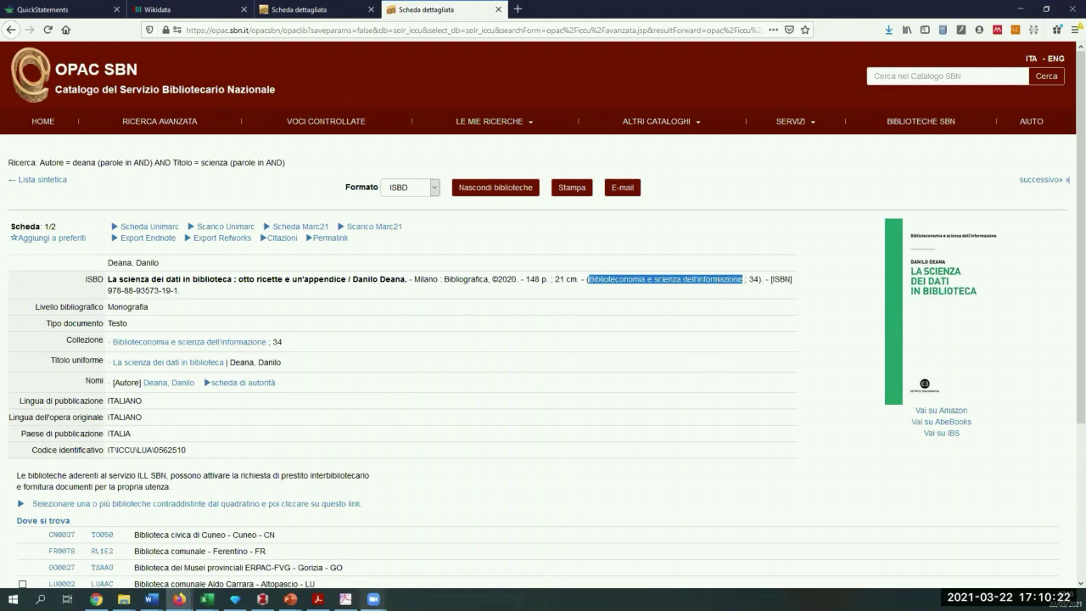
click(262, 599)
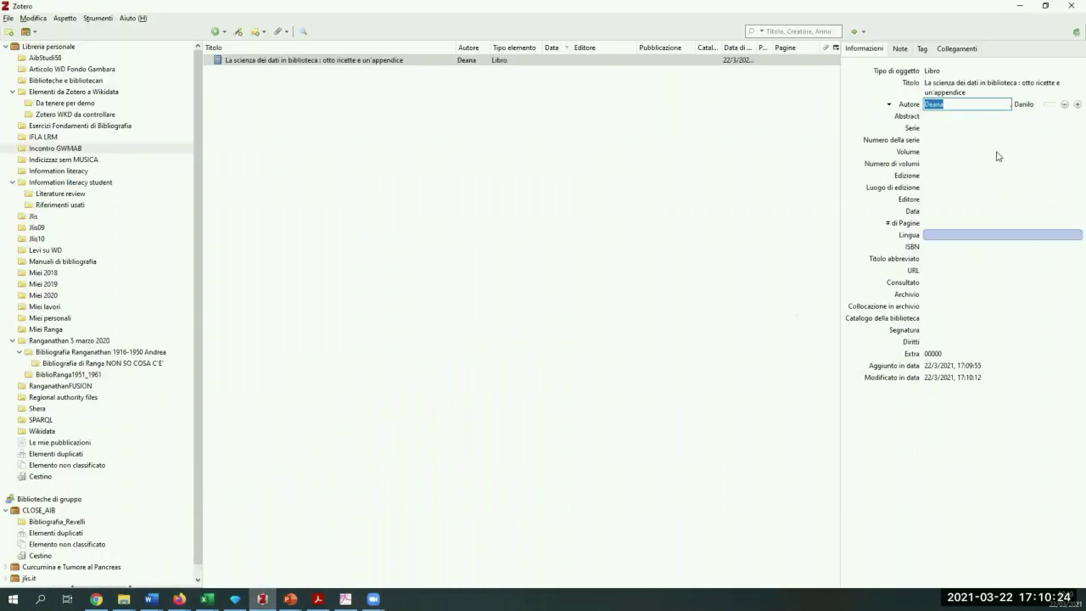
click(967, 127)
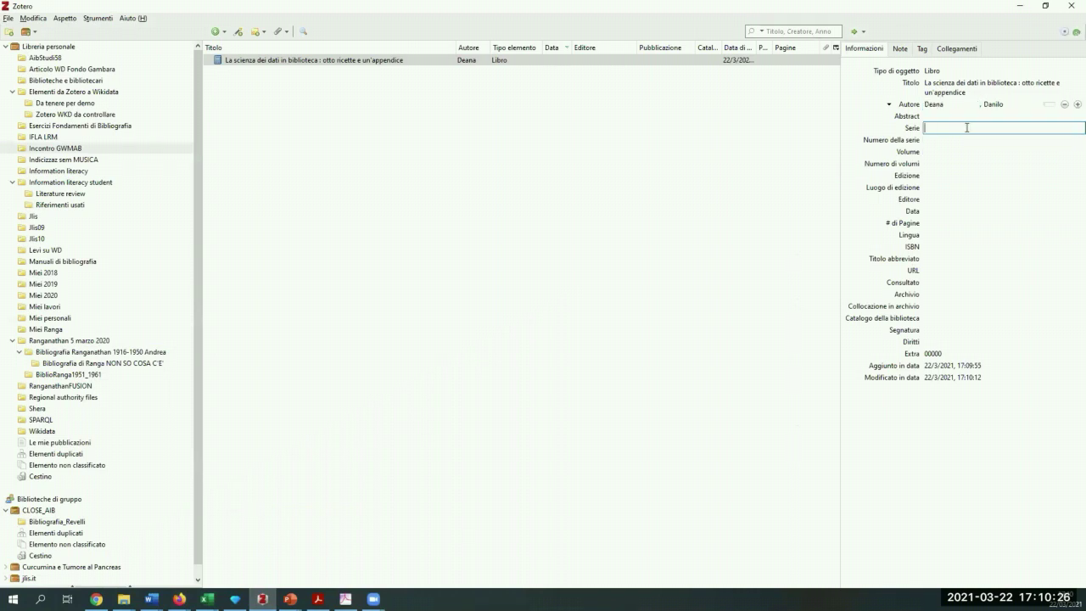
key(ctrl+v)
key(Tab)
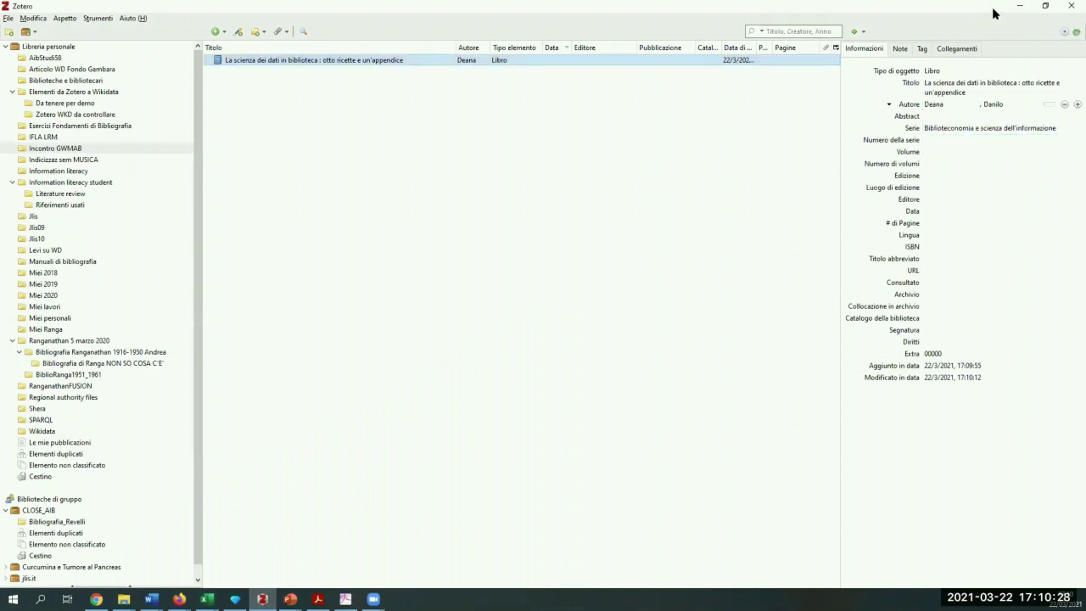
Check the series number in the OPAC SBN record and set Numero della serie to 34 in Zotero.
click(1024, 10)
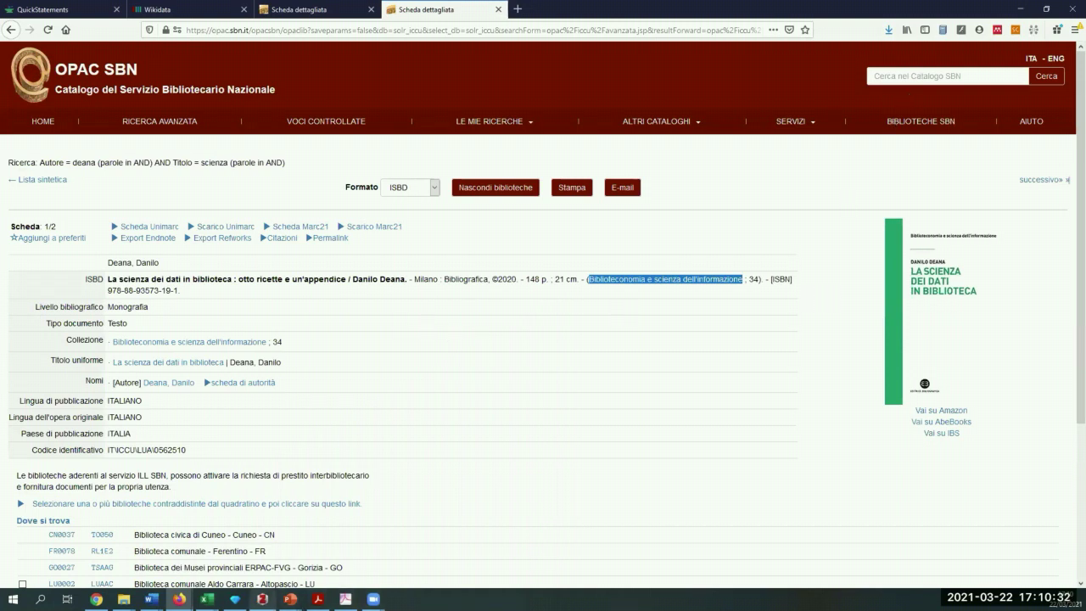
click(262, 599)
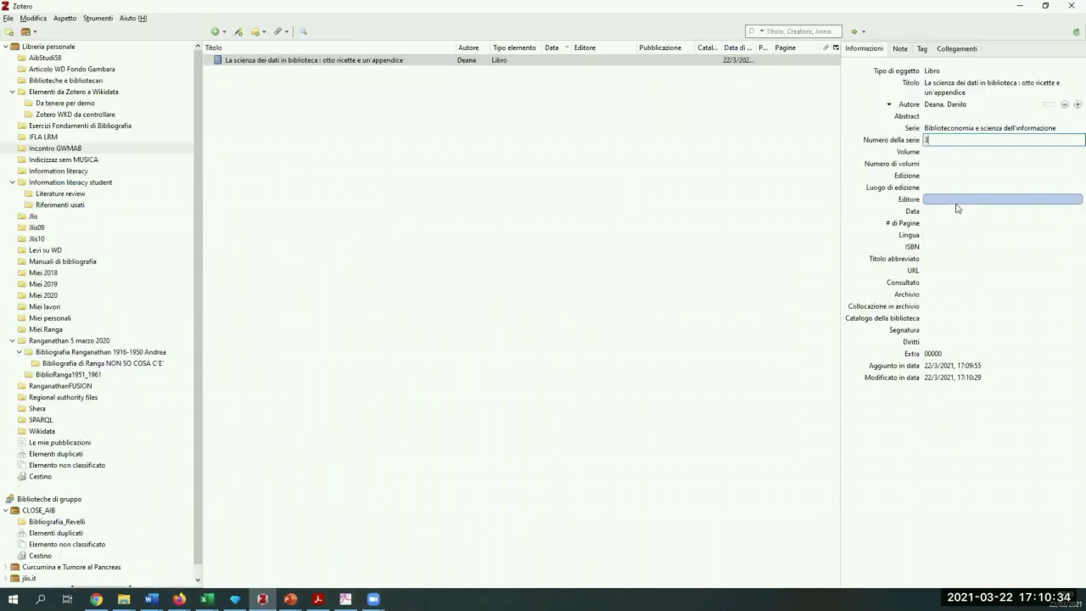
text(4)
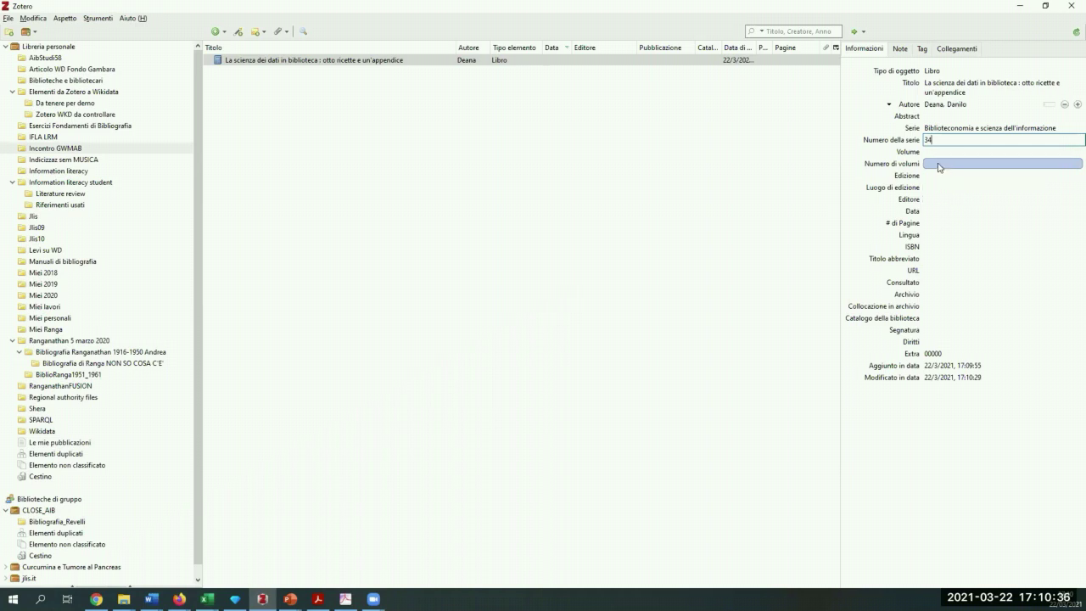
Set the book's Luogo di edizione to Milano and its Editore to the suggested Editrice Bibliografica.
click(934, 188)
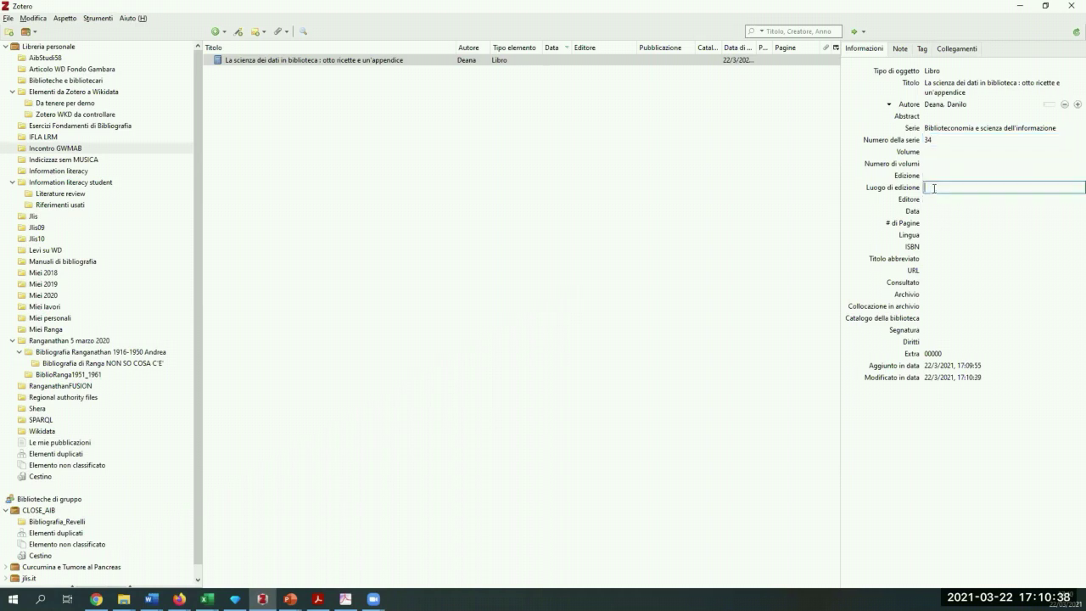
text(Milano)
click(939, 200)
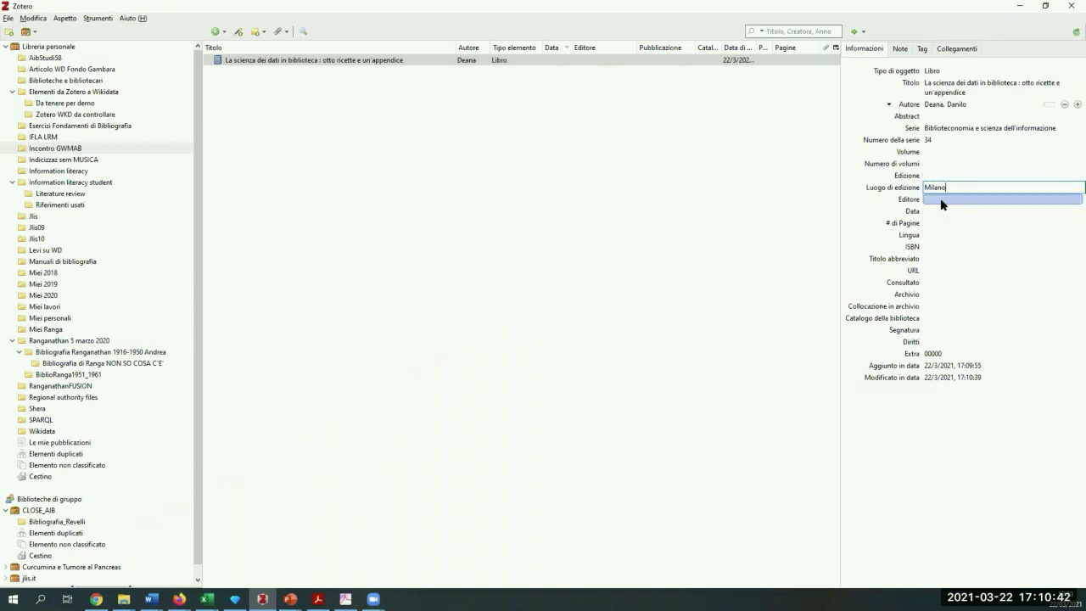
click(942, 199)
text(Editr)
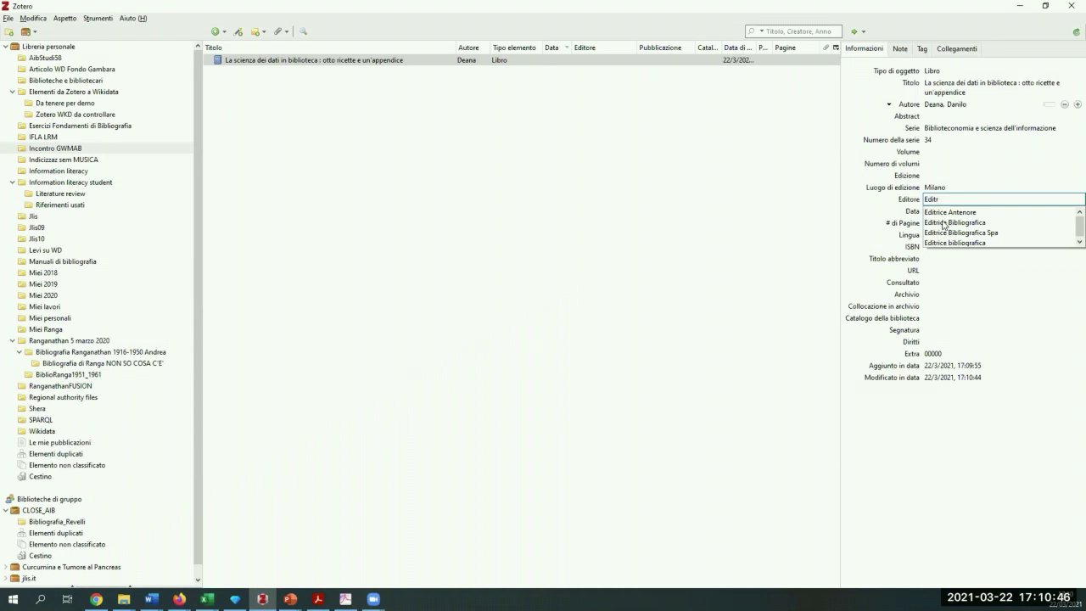
click(944, 223)
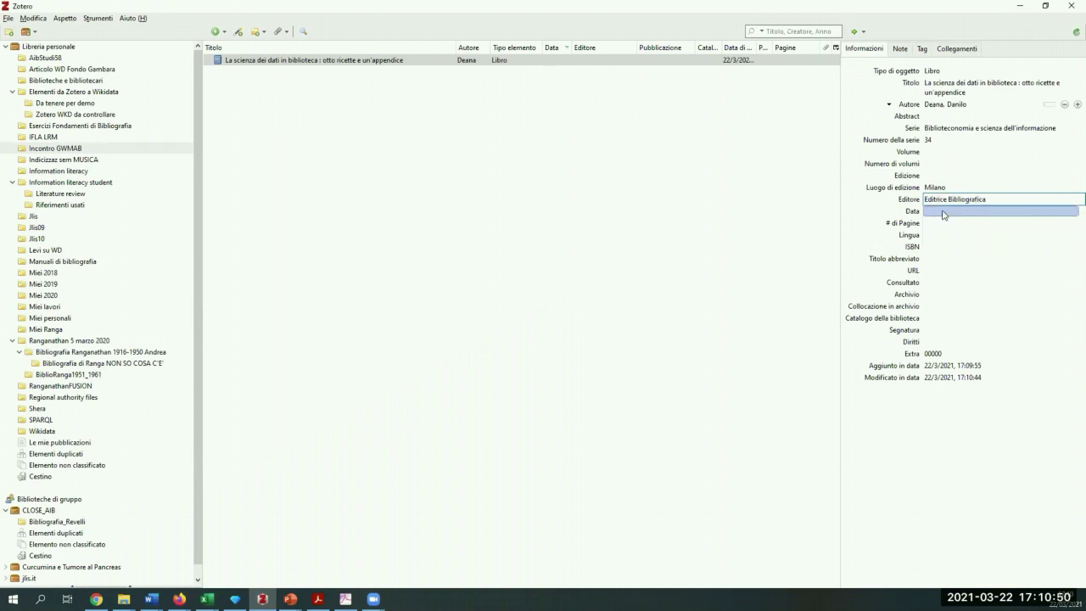
Consult the publication details in the OPAC SBN record and set the book's Data field in Zotero to 2021.
click(944, 213)
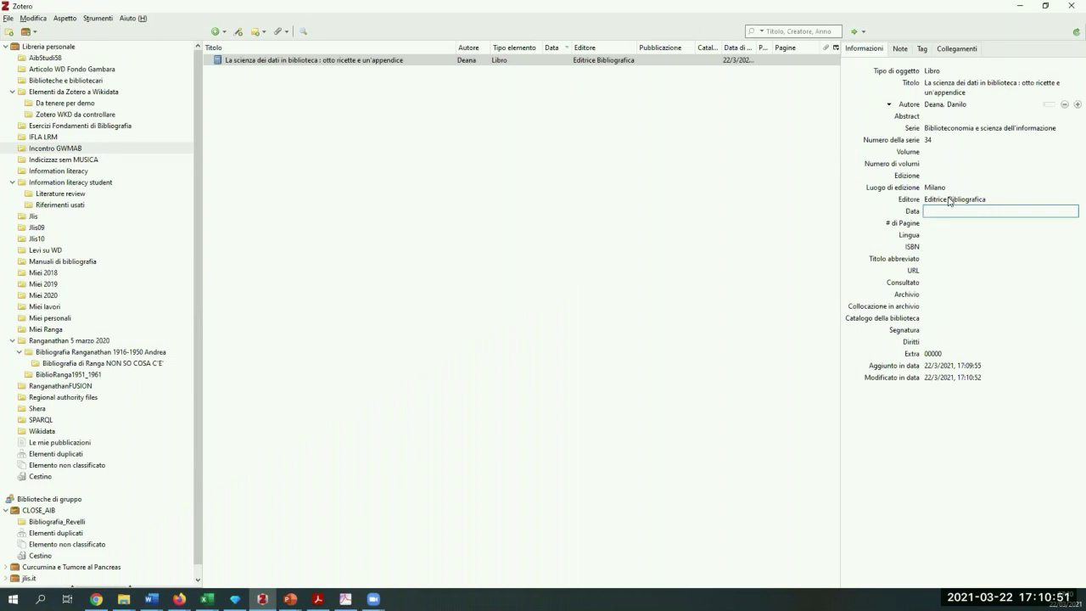
click(1021, 7)
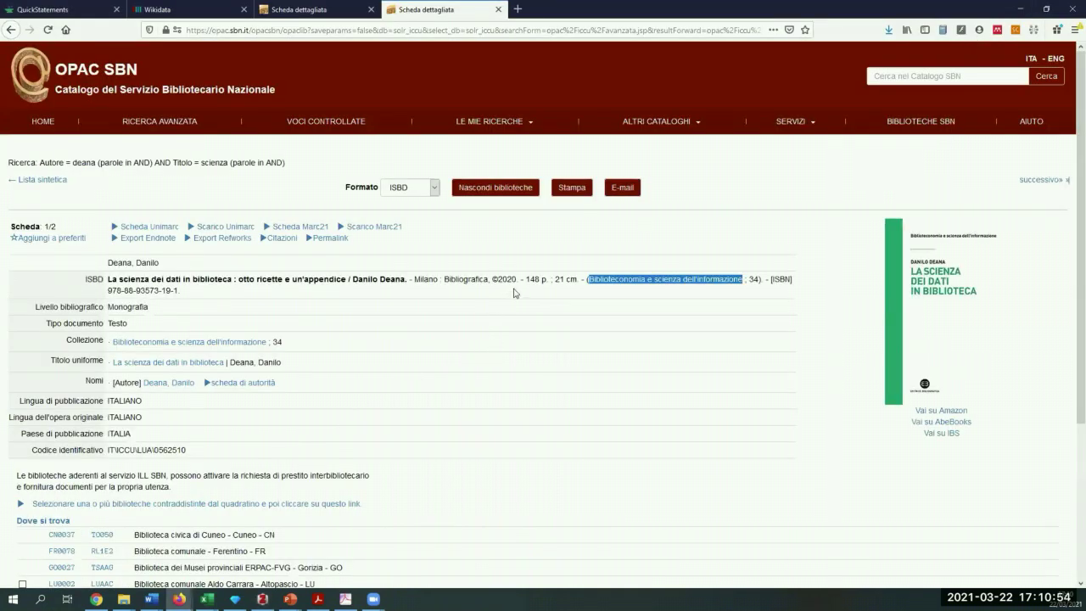
drag(526, 278, 541, 279)
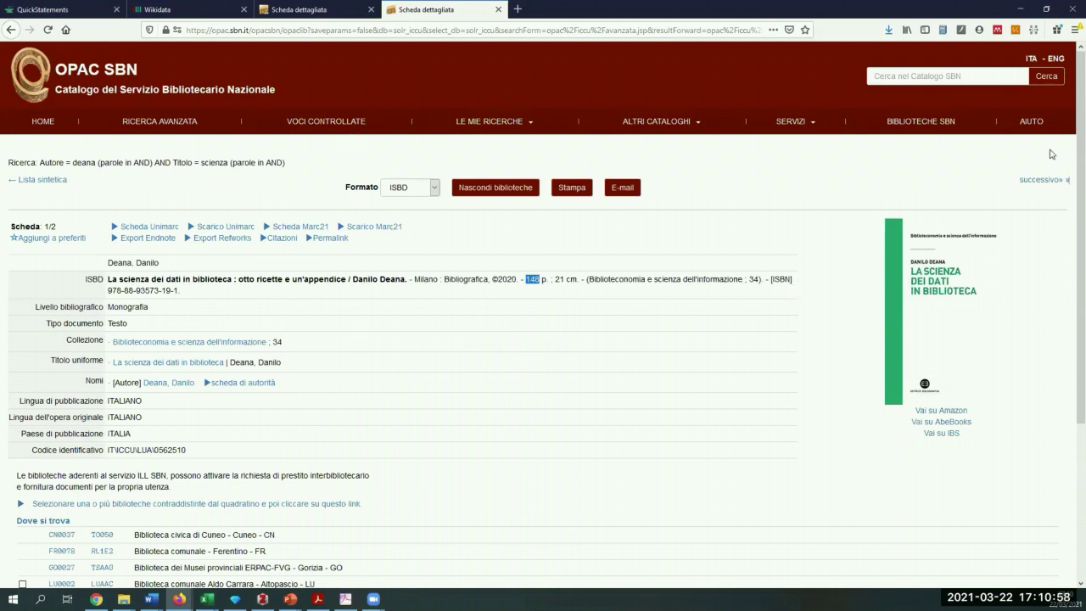
click(1017, 9)
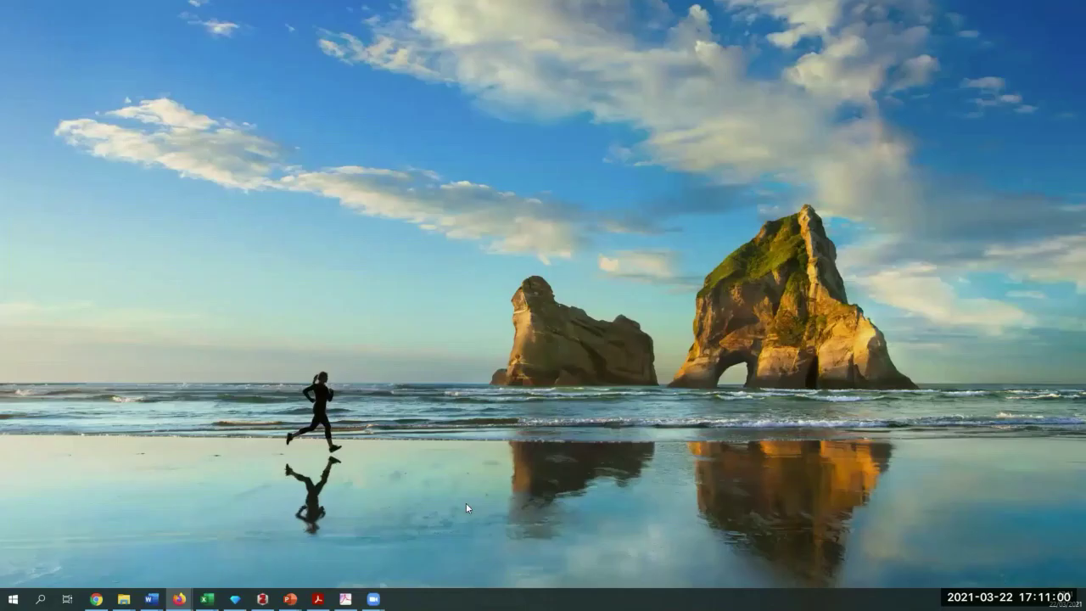
click(262, 599)
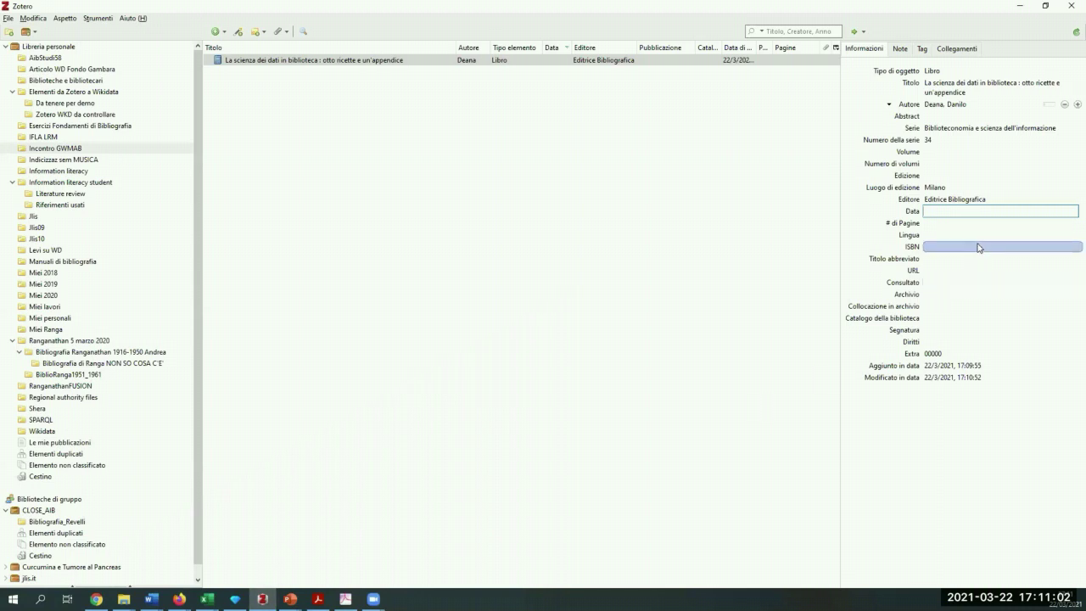
text(148)
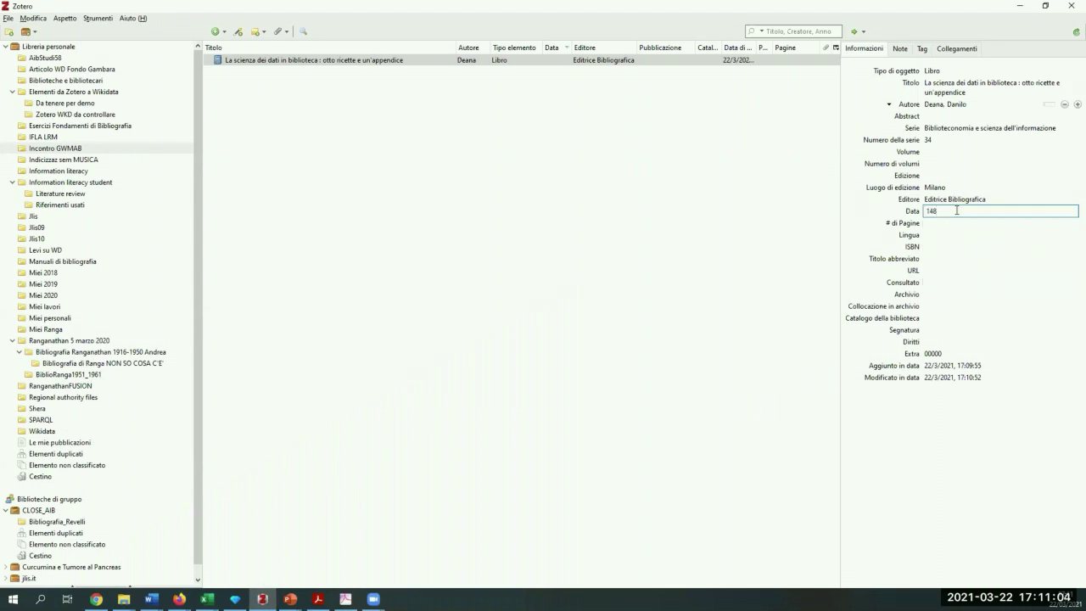
double_click(930, 210)
text(2021)
Set the book's # di Pagine field to 148.
click(965, 224)
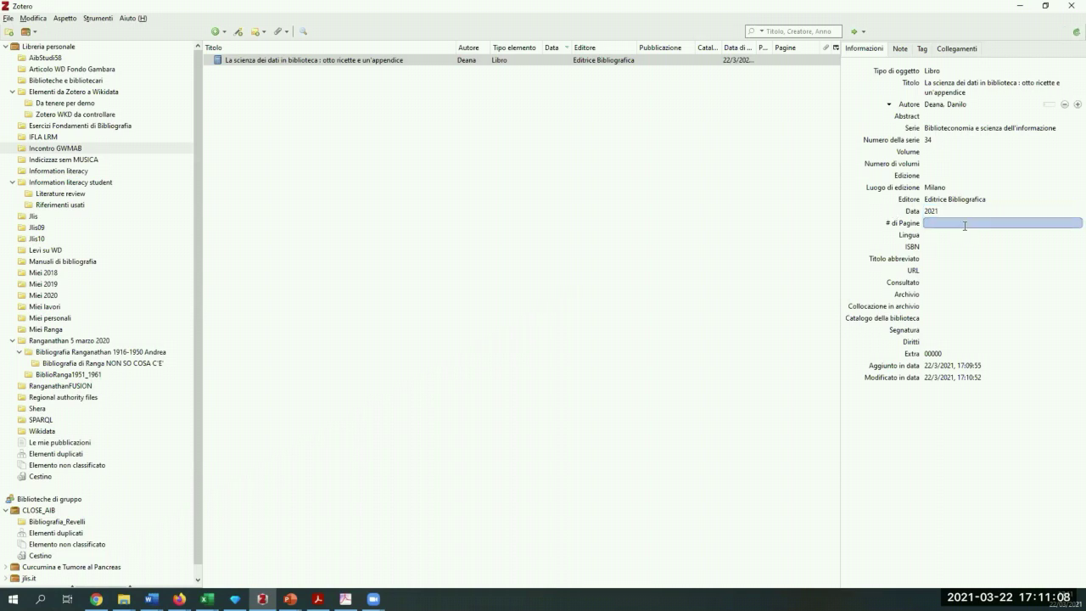
text(14)
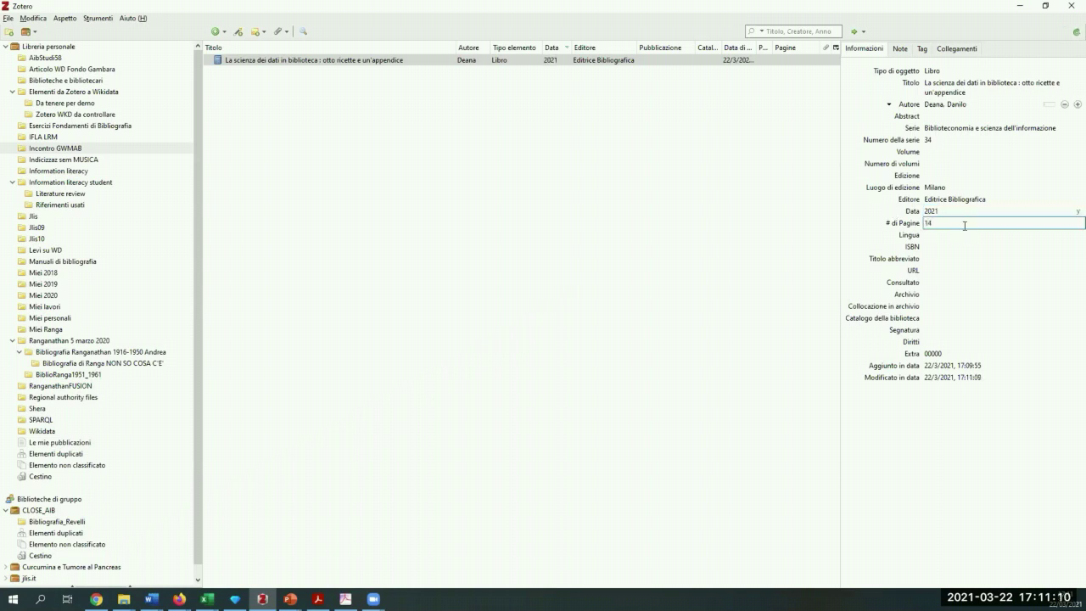
text(8)
click(1017, 6)
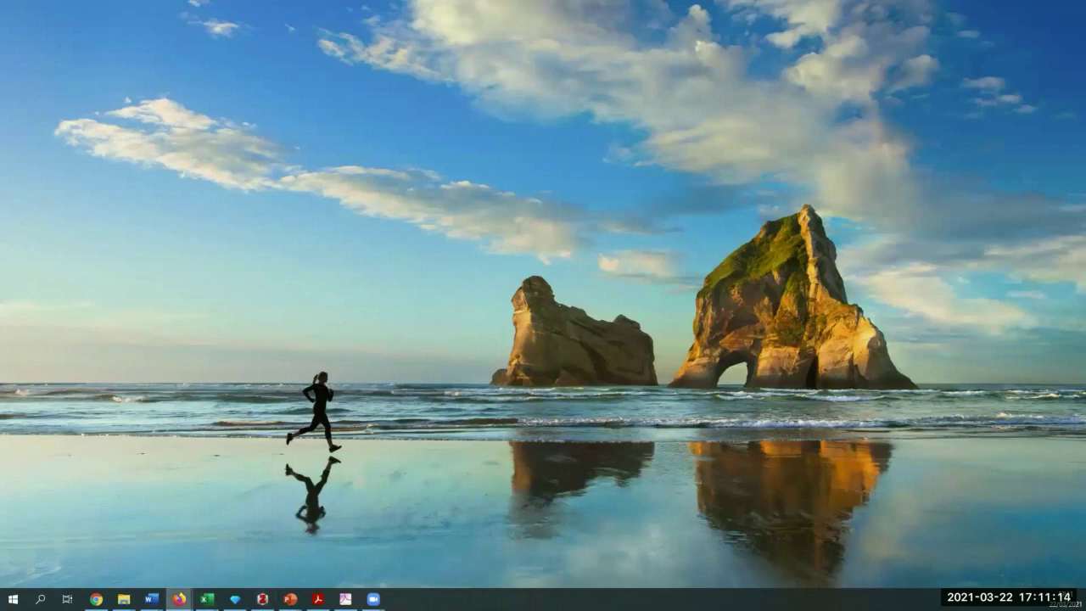
mouse_move(179, 599)
click(279, 560)
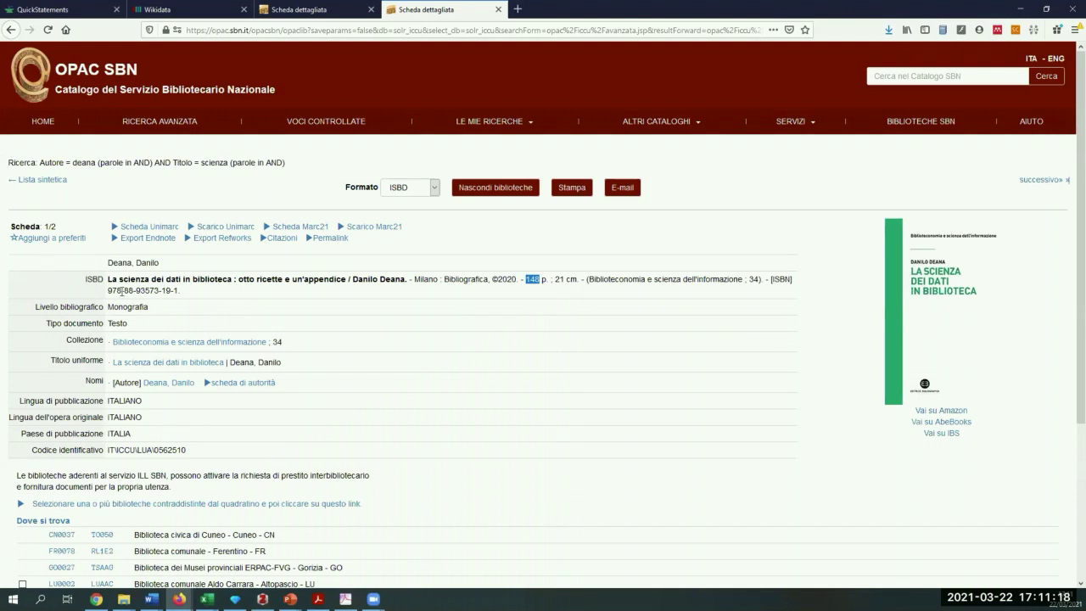
drag(110, 290, 176, 290)
key(ctrl+c)
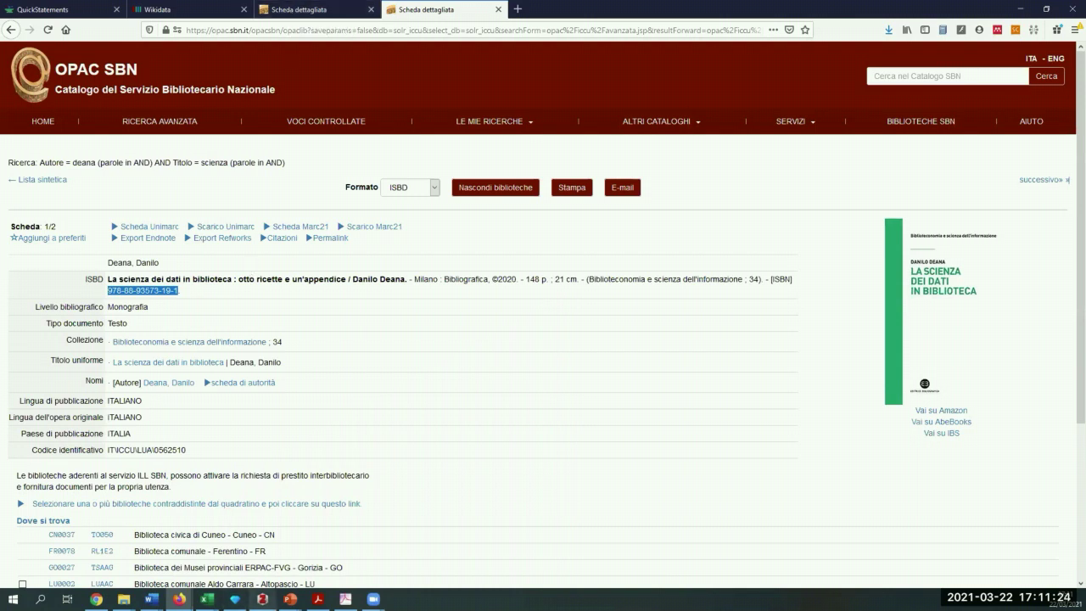
click(262, 599)
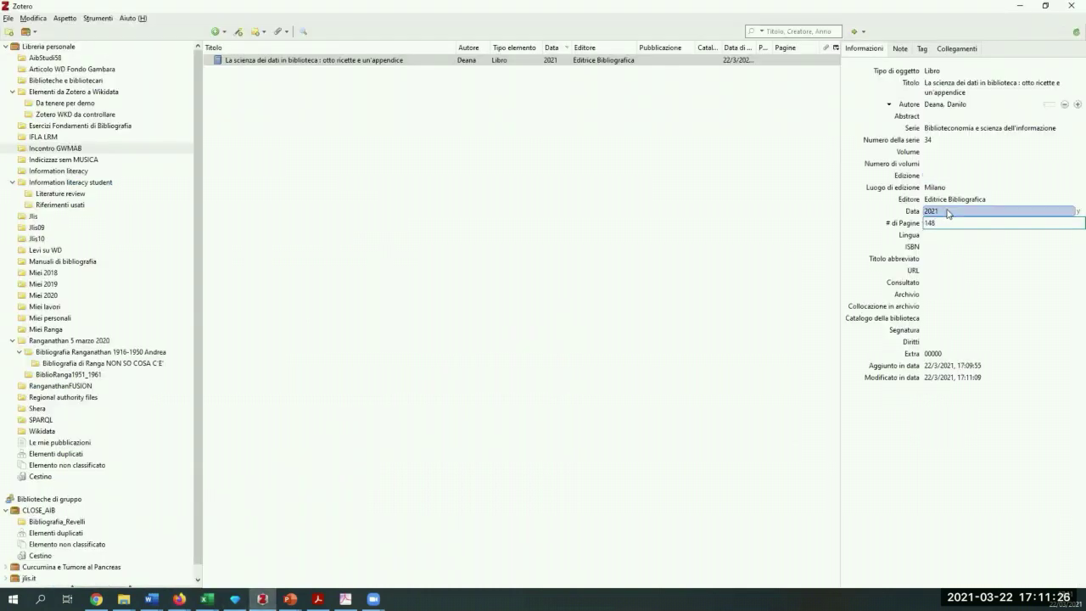
Correct the book's Data field to 2020.
click(946, 211)
click(945, 212)
click(953, 201)
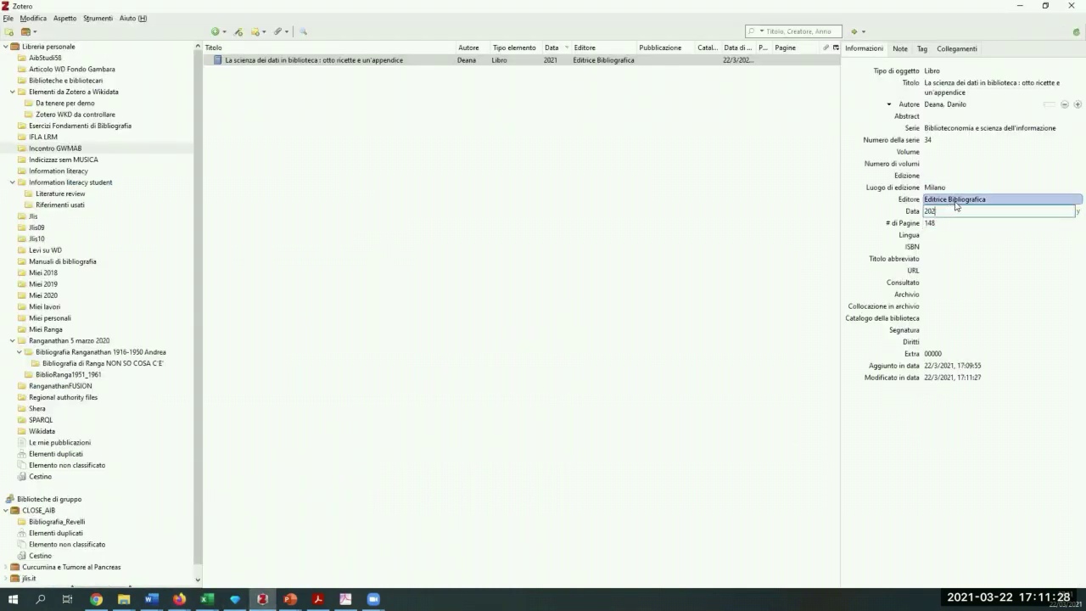
text(0)
click(929, 247)
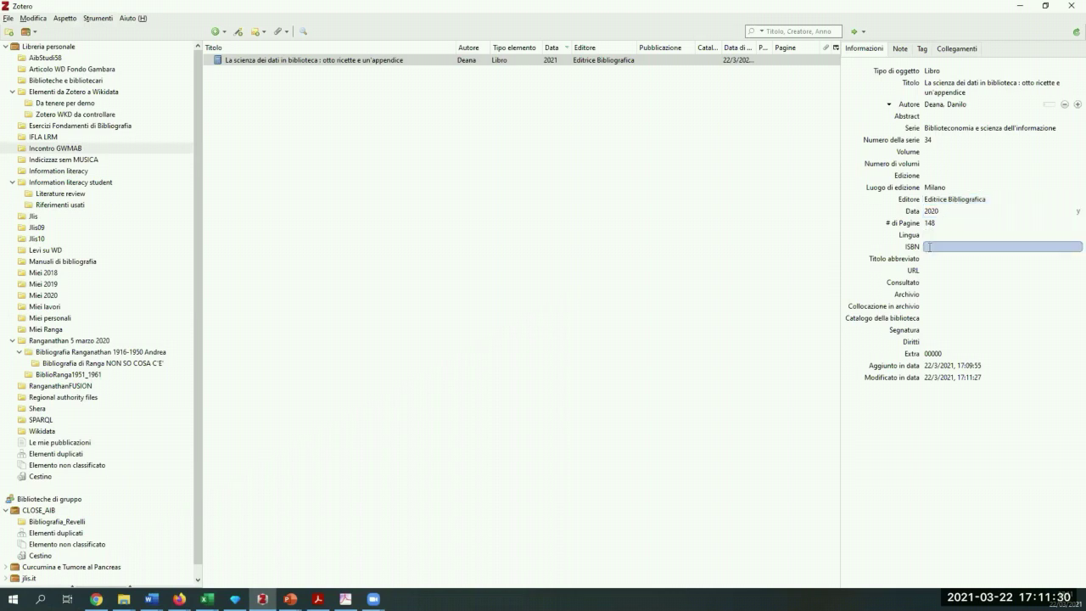
key(ctrl+v)
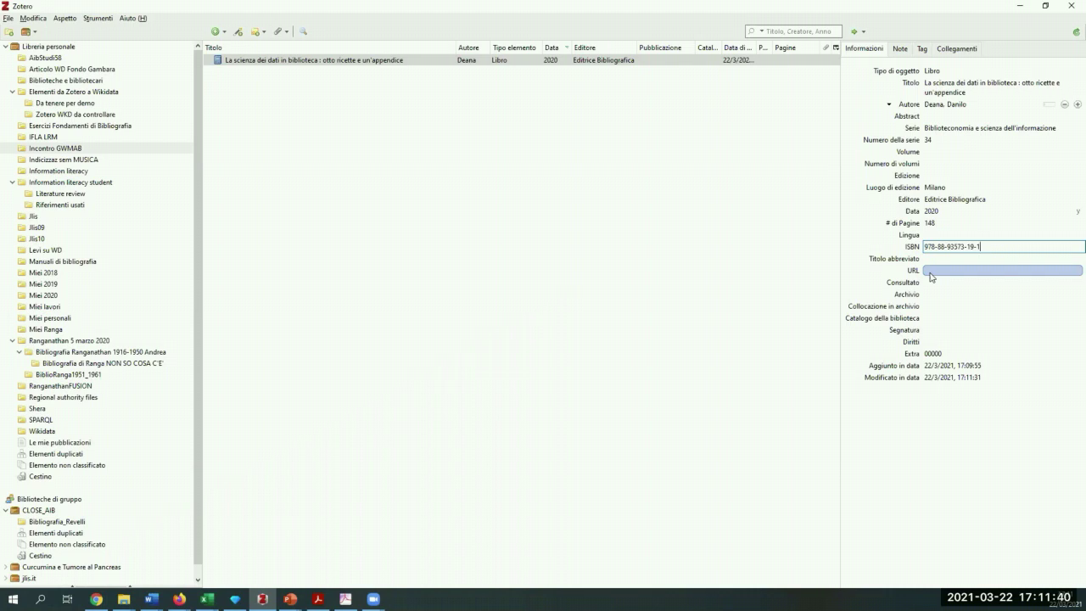
click(937, 176)
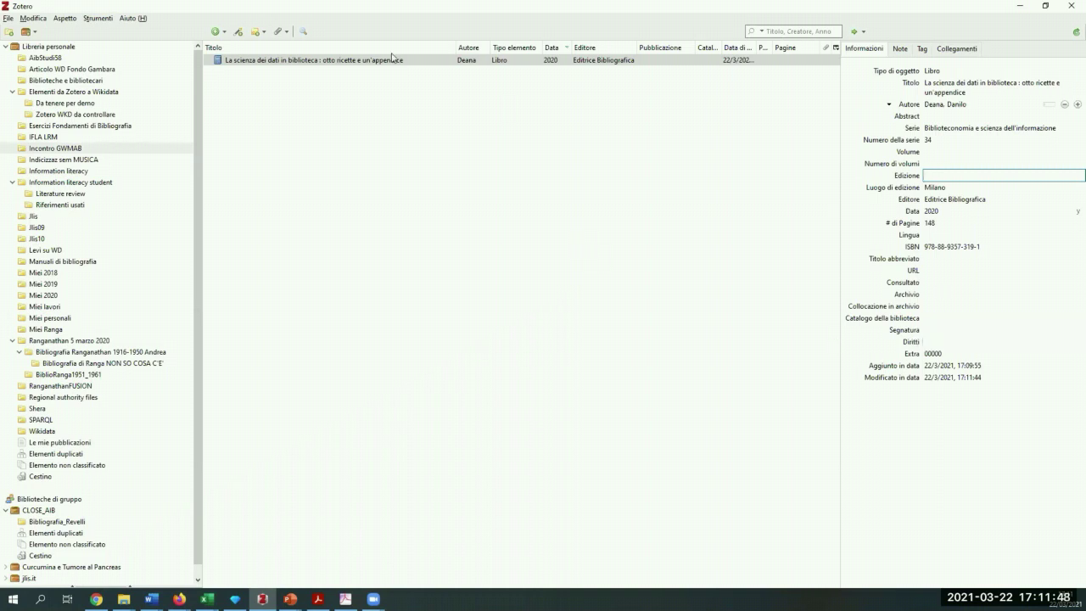
click(365, 62)
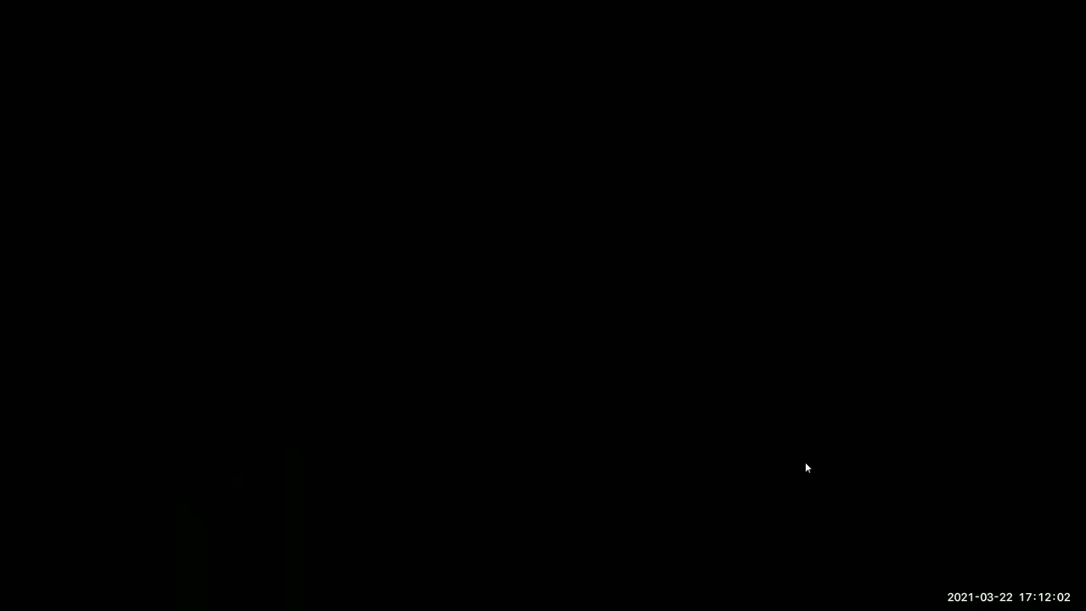
Bring up the start of the PDF's Riferimenti bibliografici list and place the Zotero window below it so both can be seen.
scroll(522, 380, up, 2)
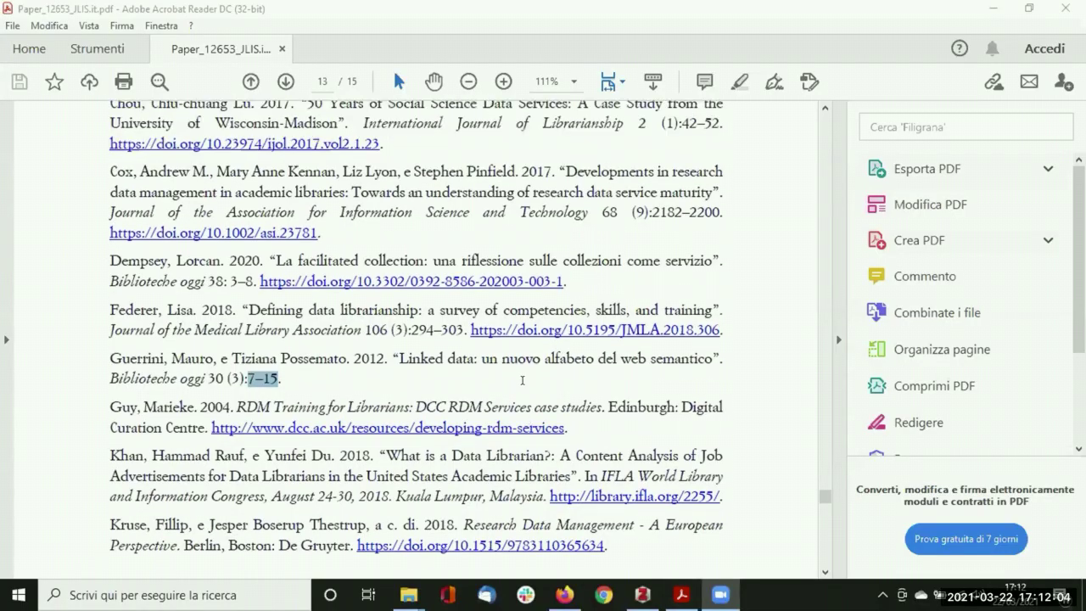
scroll(415, 366, up, 8)
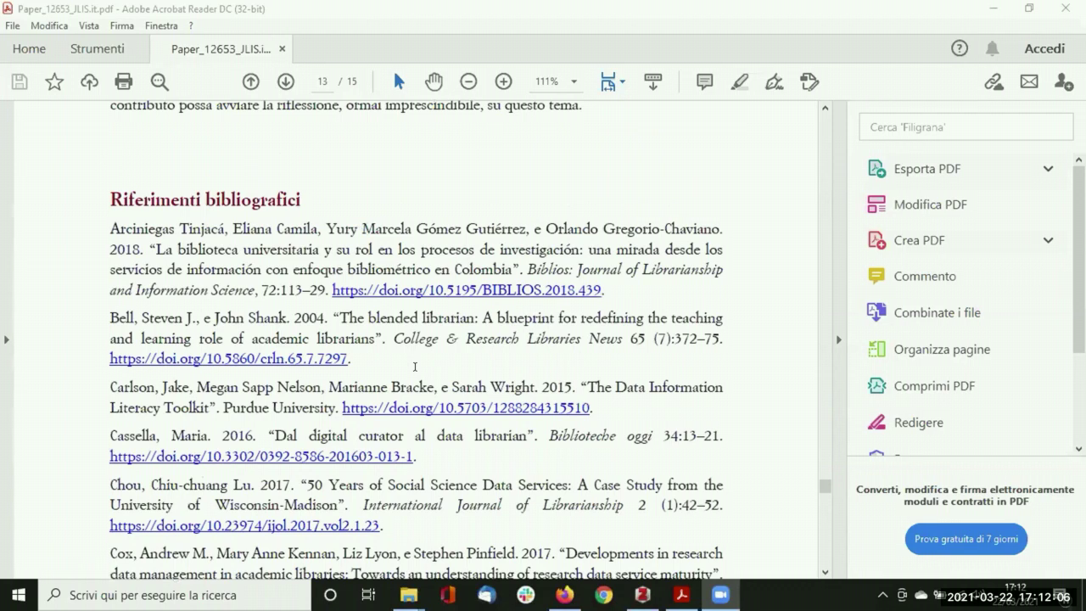
scroll(415, 366, down, 1)
key(alt+Tab)
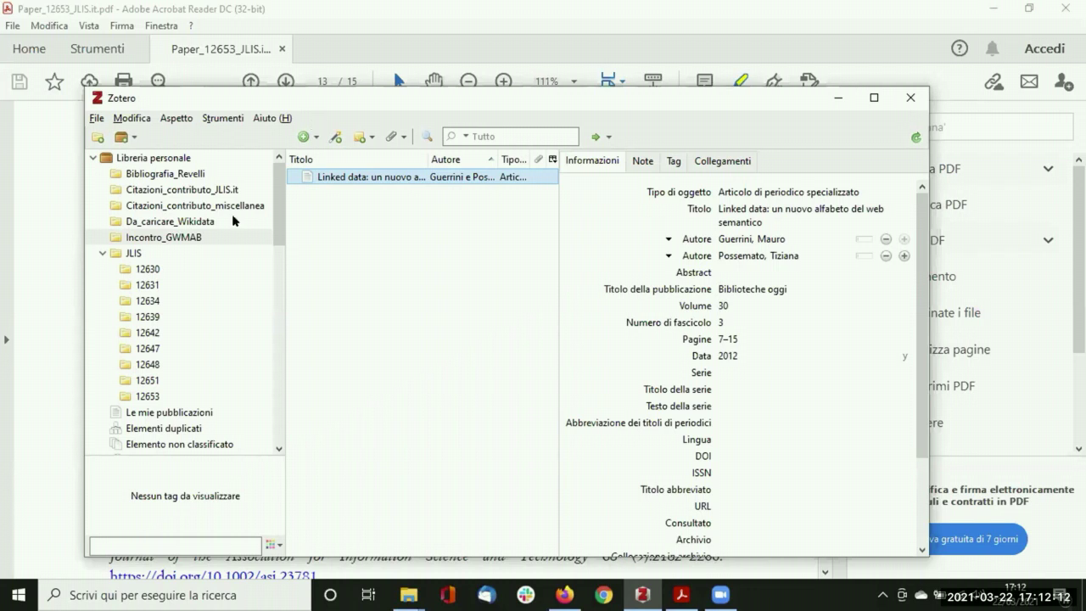
drag(280, 98, 225, 332)
scroll(197, 164, down, 2)
scroll(190, 158, up, 1)
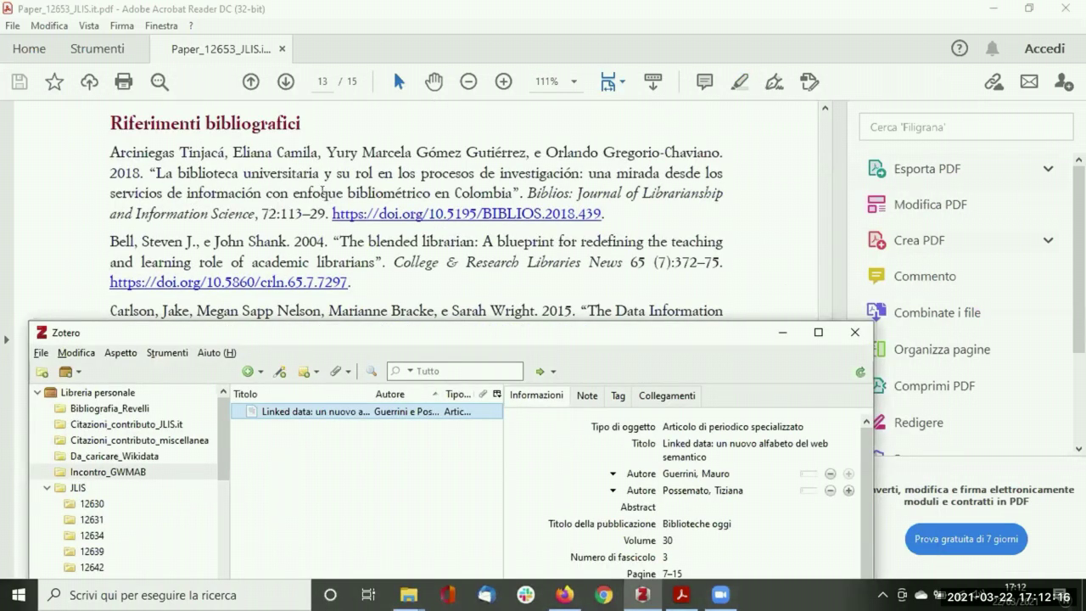
Highlight the PDF's first two references and the second one's DOI link, and bring the Zotero window back below them.
click(275, 181)
drag(274, 180, 604, 214)
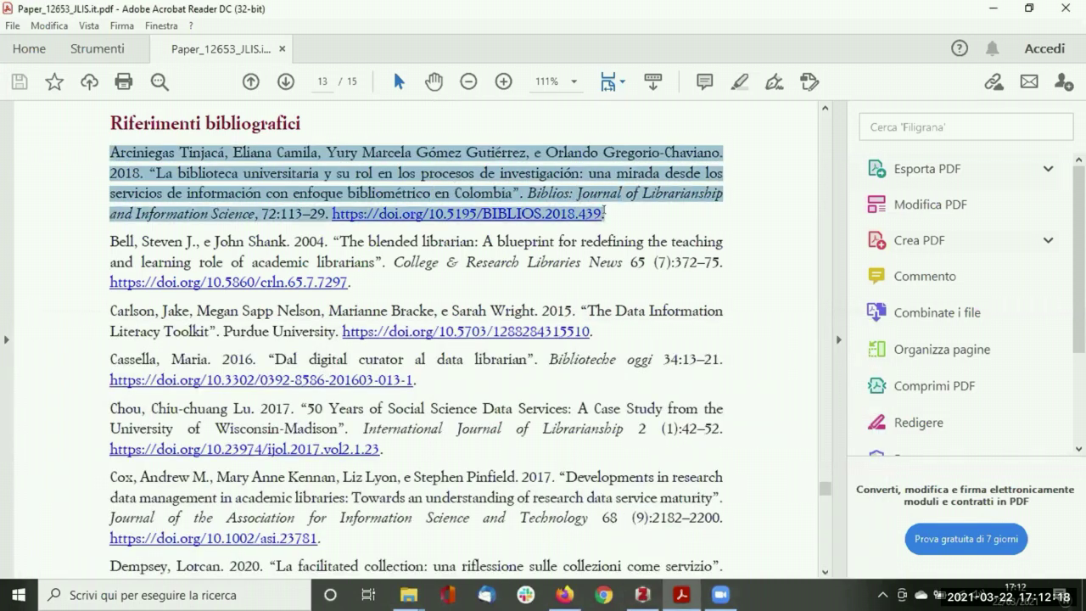
click(280, 262)
drag(109, 241, 376, 279)
click(351, 283)
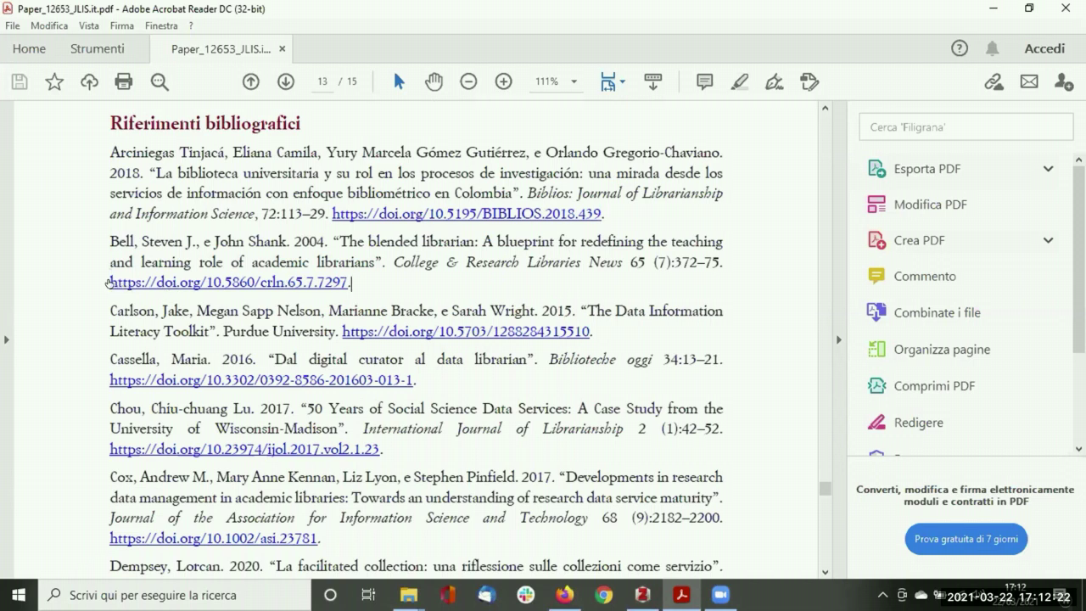
drag(92, 278, 352, 278)
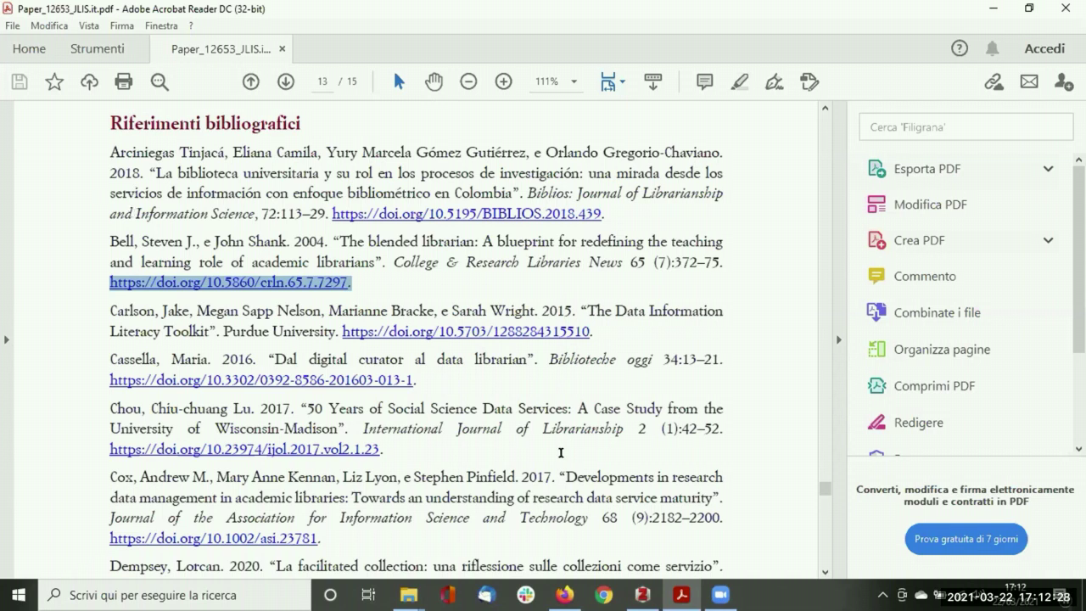
click(642, 594)
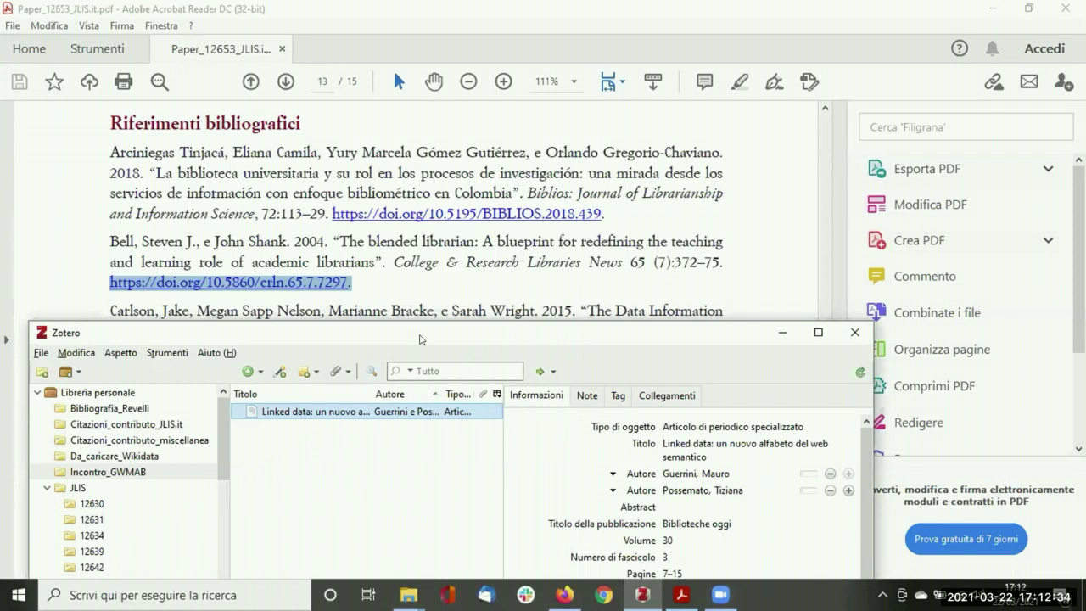
drag(419, 339, 490, 324)
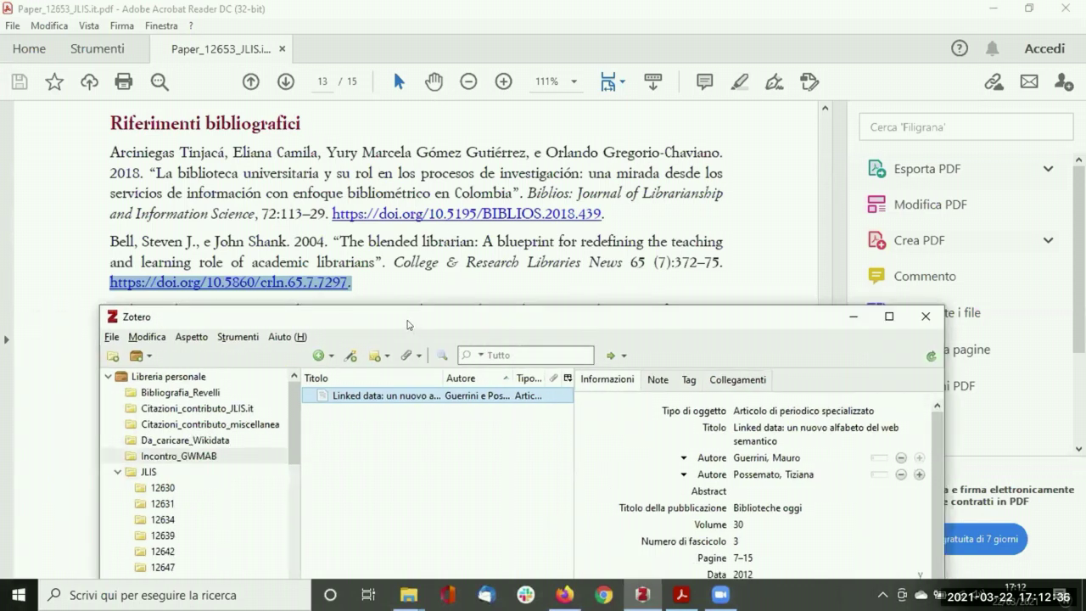
drag(409, 315, 389, 313)
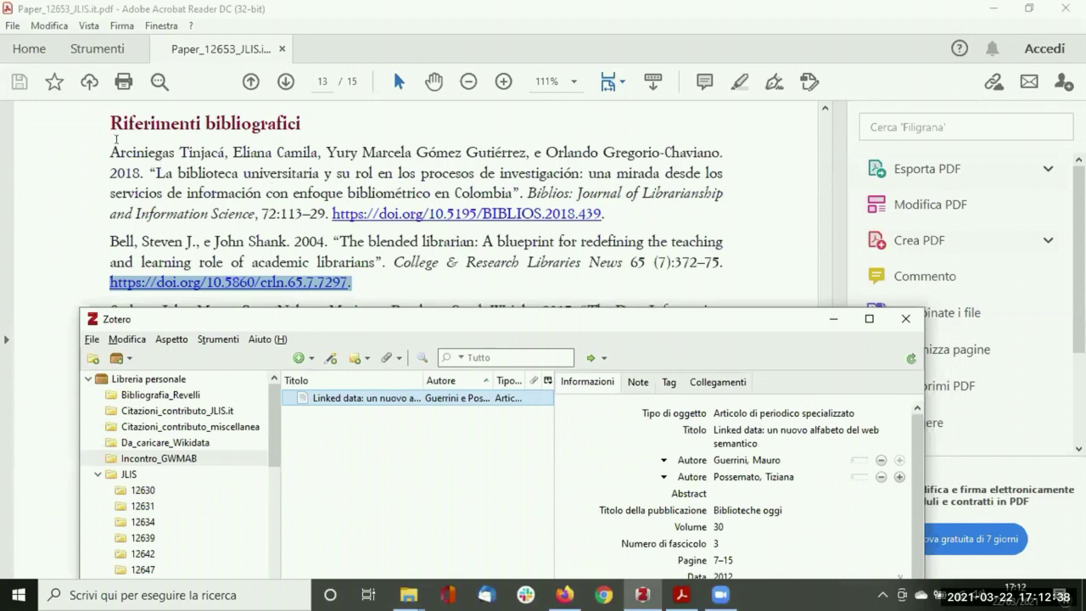
drag(107, 146, 333, 213)
click(616, 214)
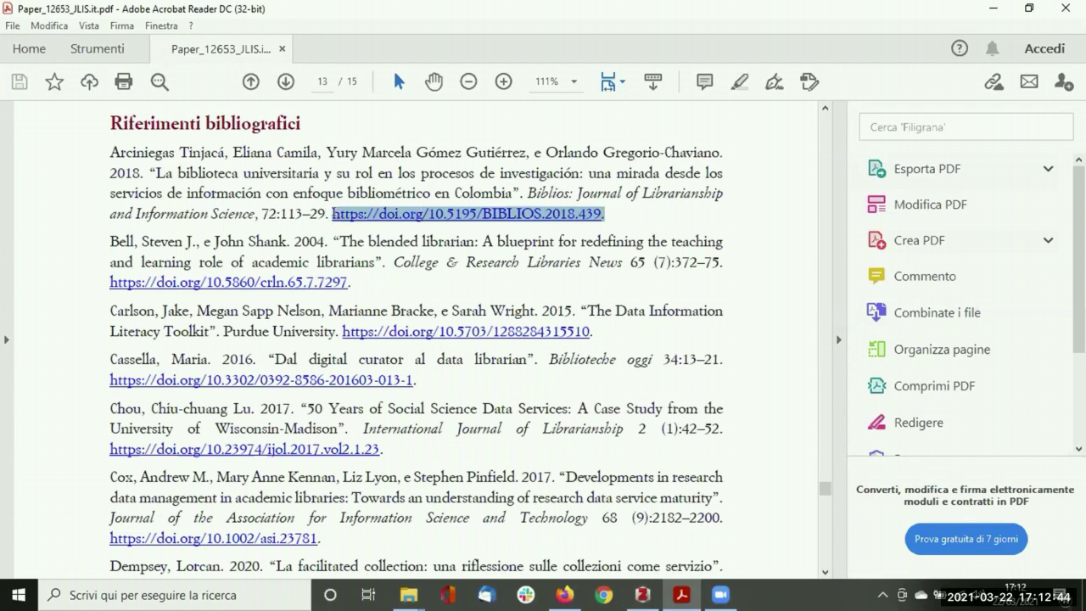
click(616, 211)
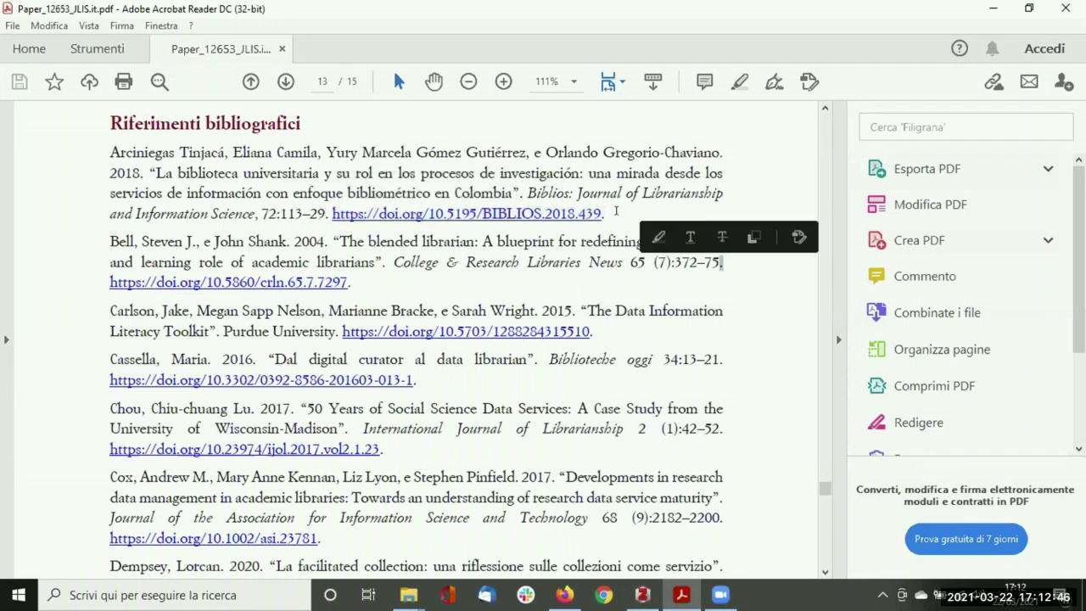
drag(616, 211, 325, 215)
key(ctrl+c)
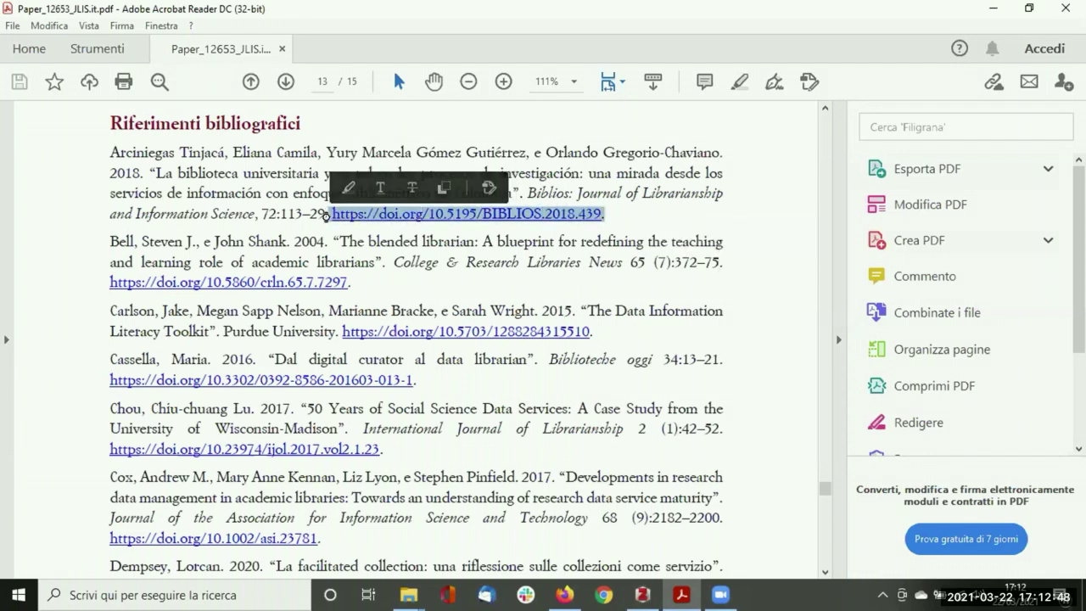
key(alt+Tab)
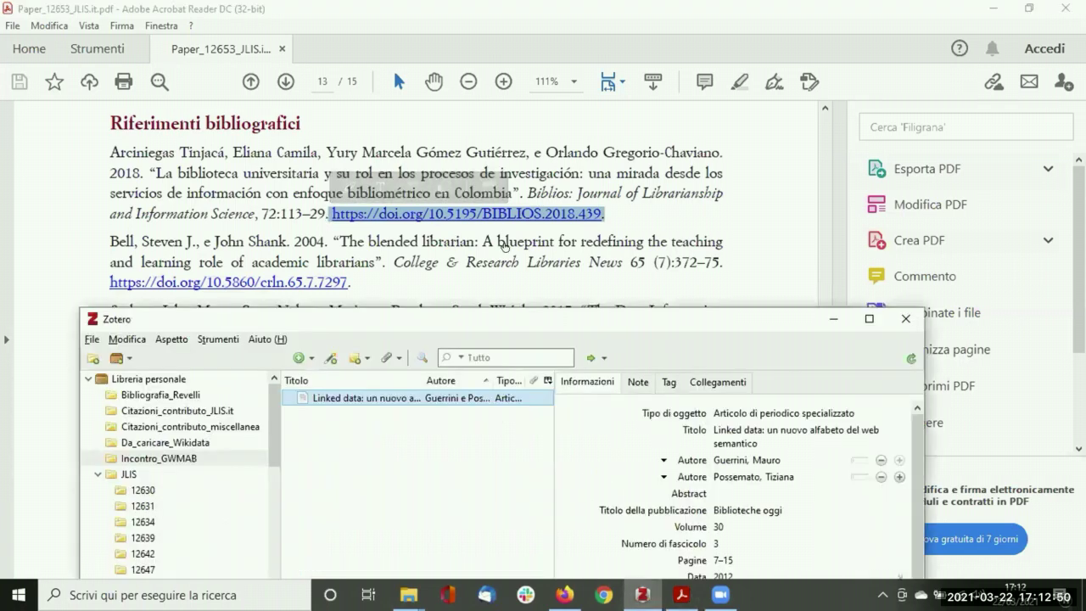
drag(329, 319, 326, 106)
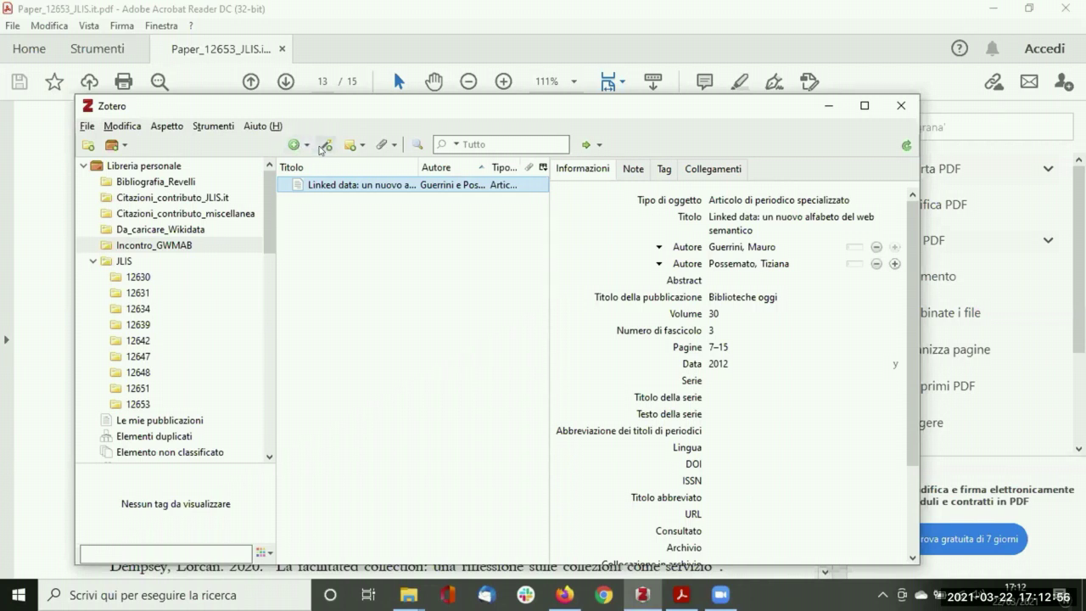
click(324, 147)
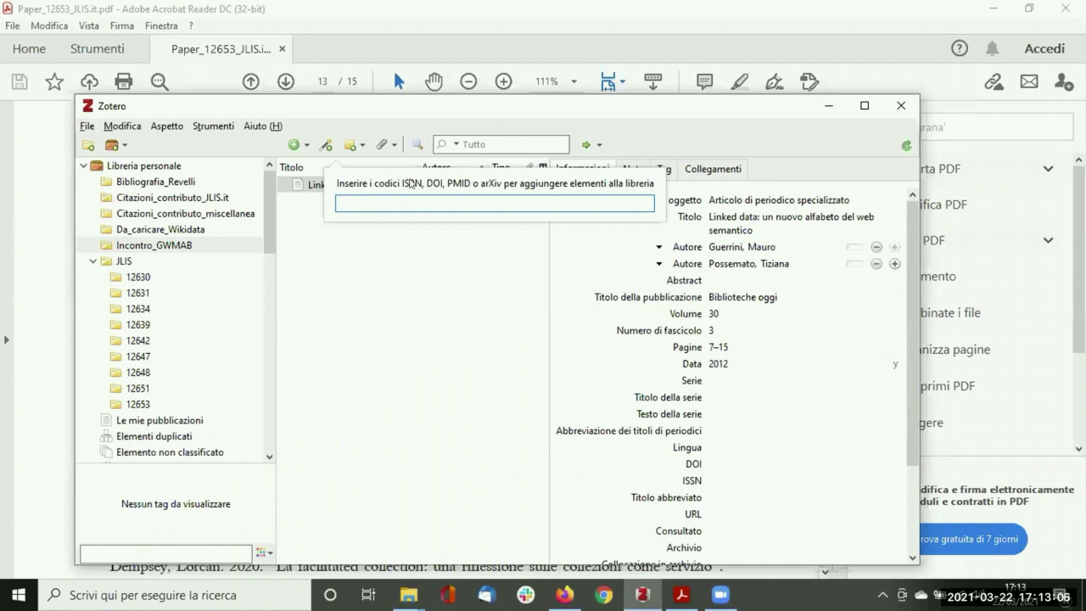
key(ctrl+v)
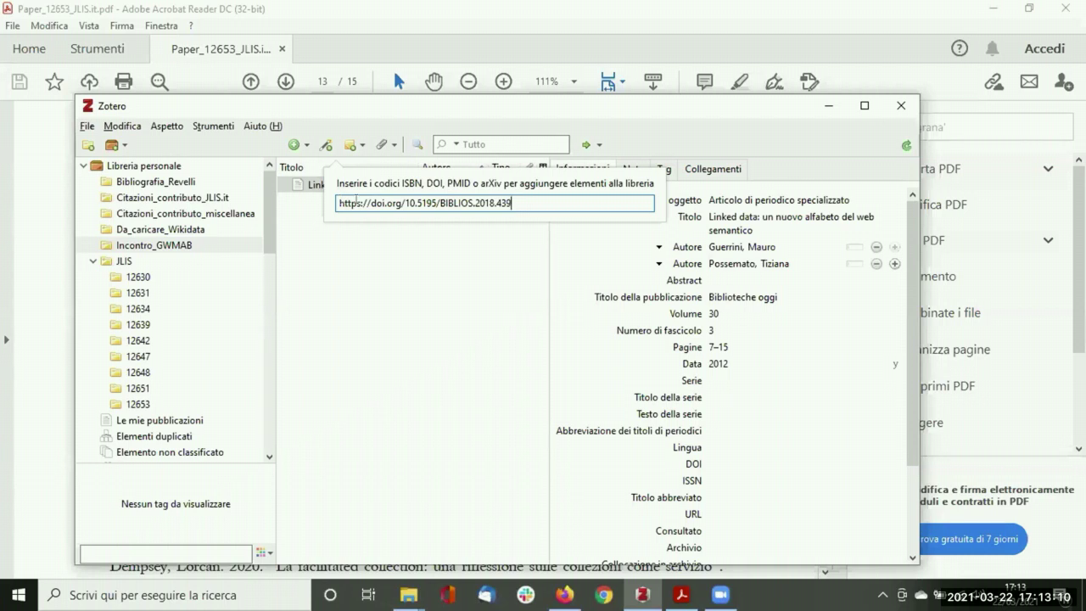
key(Return)
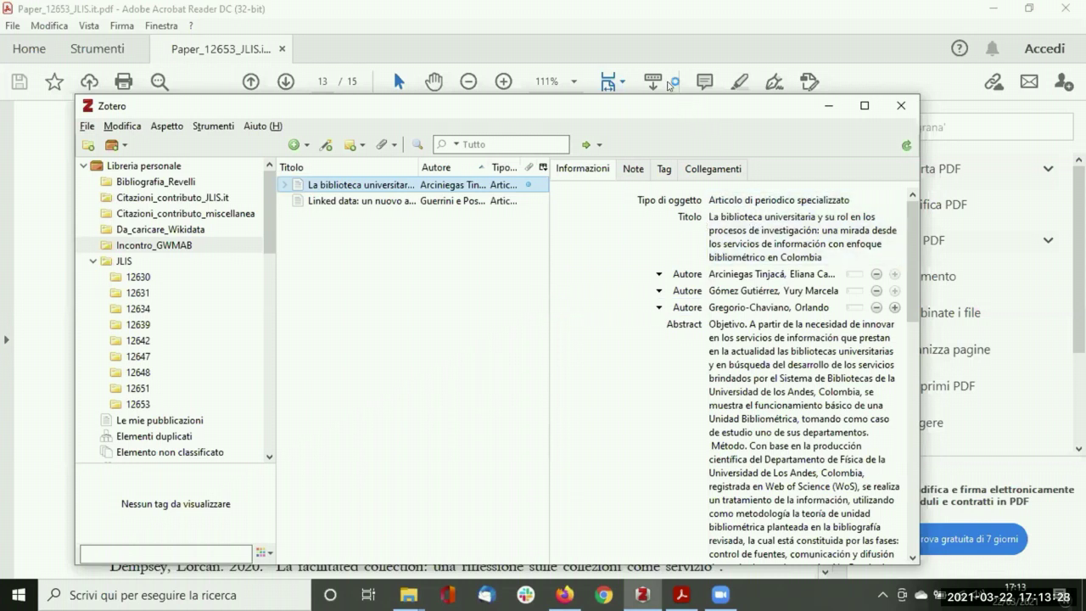
Compare the imported article's title and authors with the first reference in the PDF, keeping the Zotero window and the citation in view.
drag(670, 105, 652, 78)
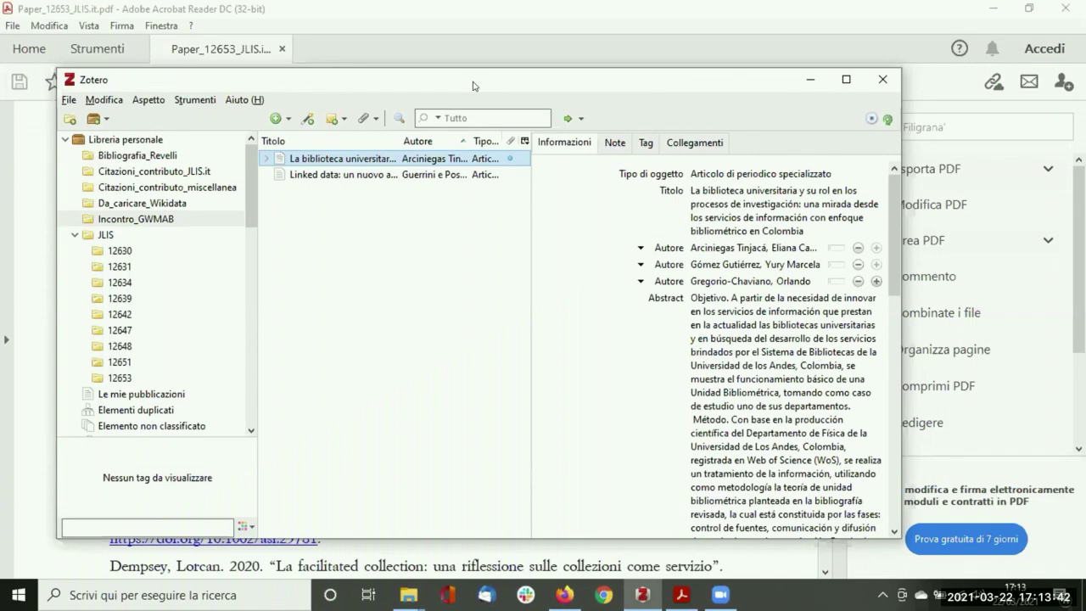
drag(473, 86, 397, 253)
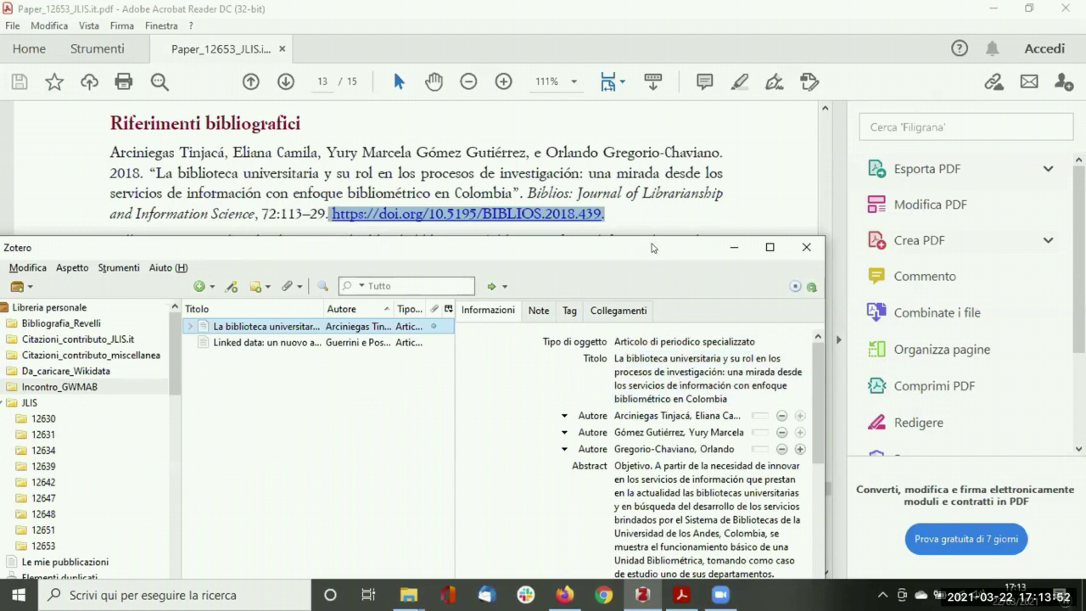
drag(651, 247, 667, 238)
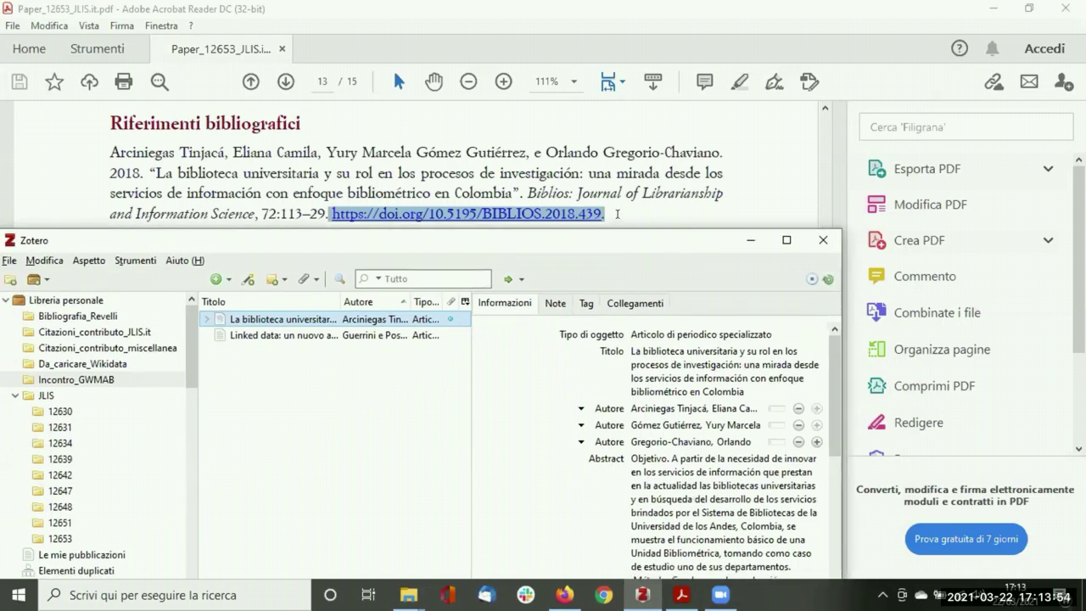
click(617, 220)
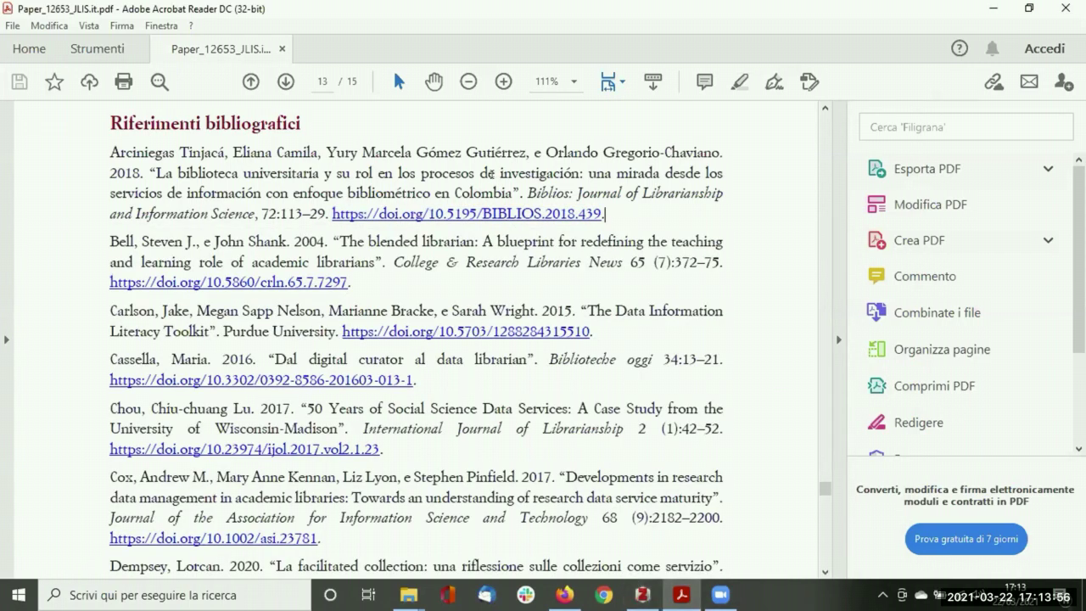
drag(95, 149, 616, 219)
click(618, 221)
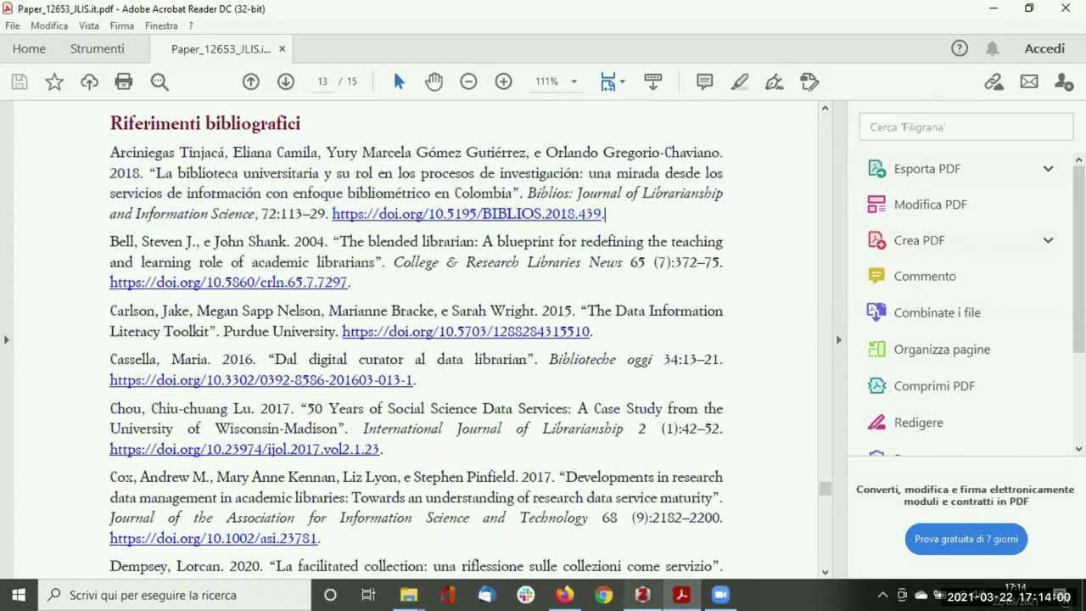
click(643, 594)
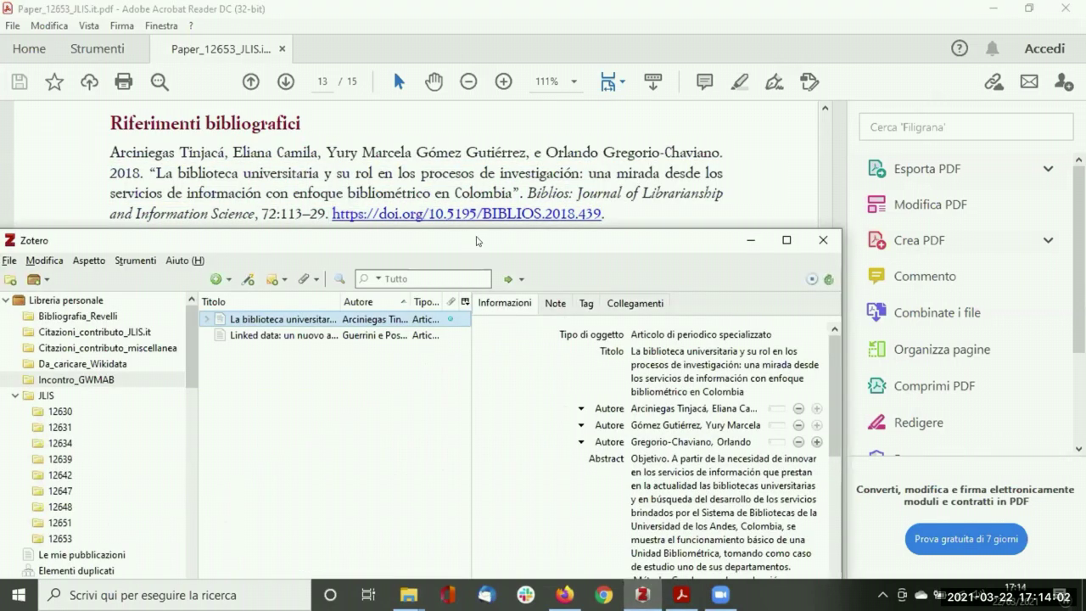
drag(479, 243, 477, 167)
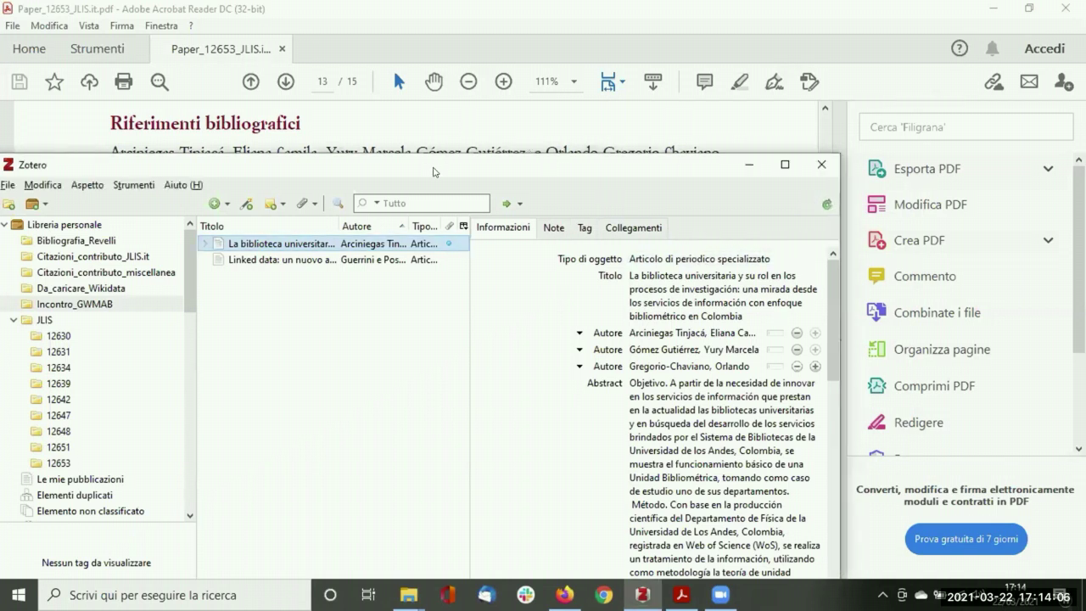
drag(432, 171, 375, 255)
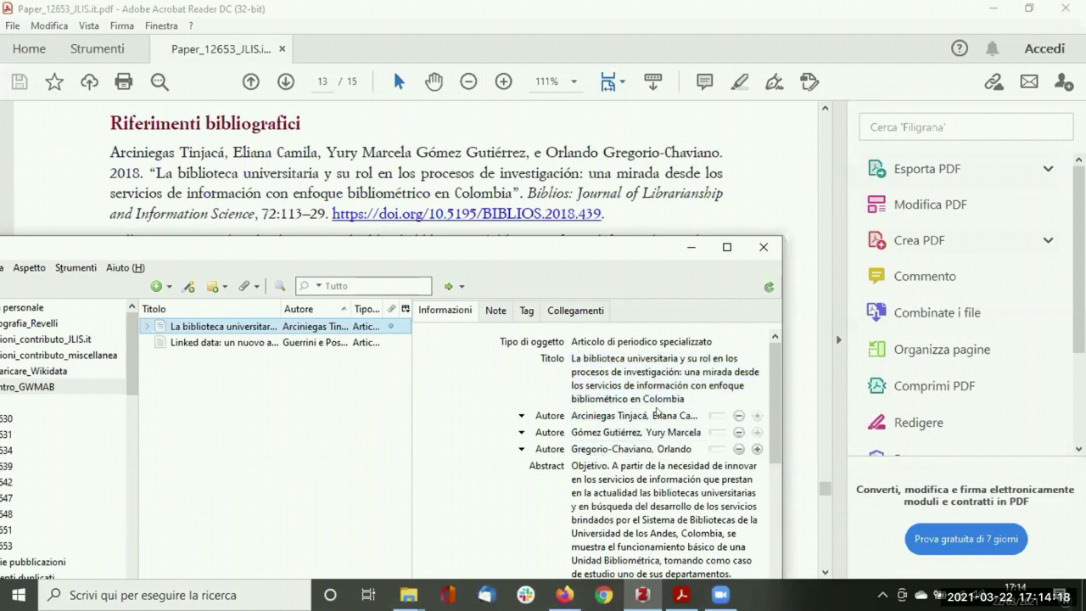
Delete the whole text of the imported article's Abstract field and commit the empty field.
scroll(658, 414, down, 2)
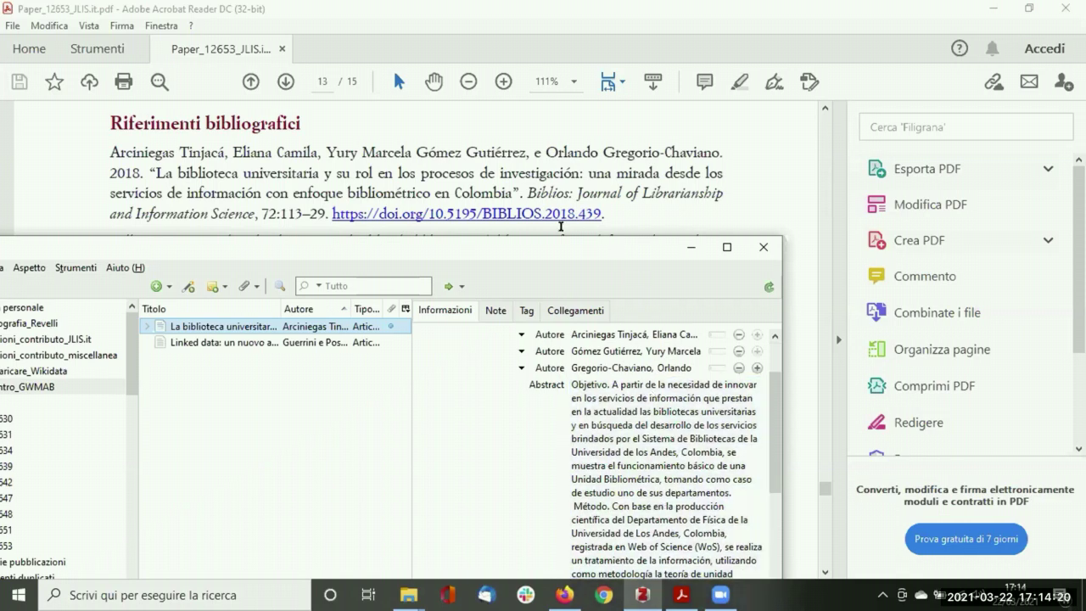
drag(562, 248, 548, 160)
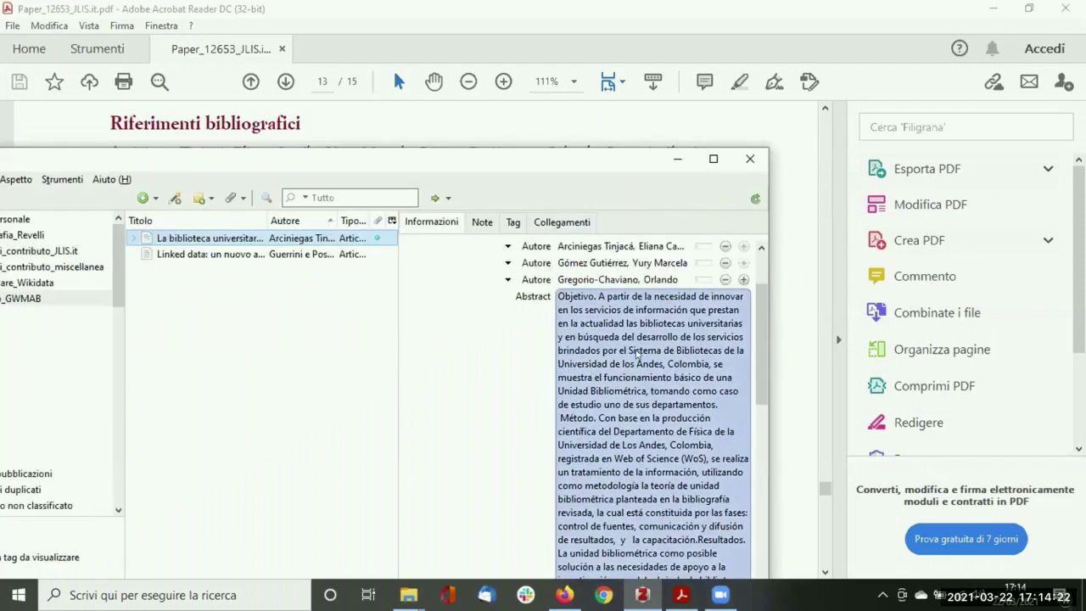
scroll(516, 392, down, 2)
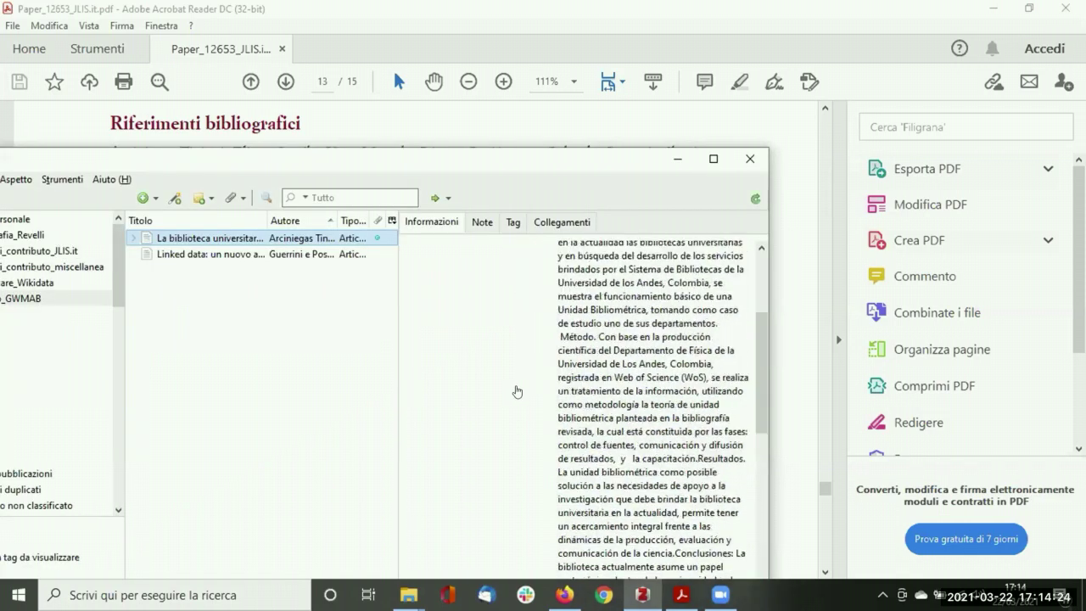
scroll(517, 392, up, 2)
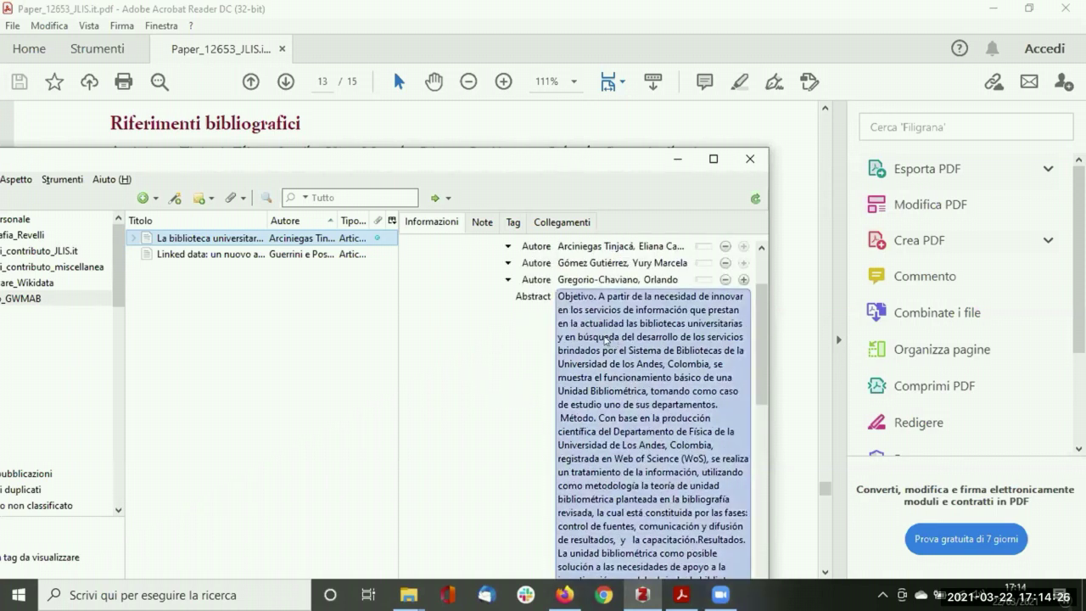
click(603, 337)
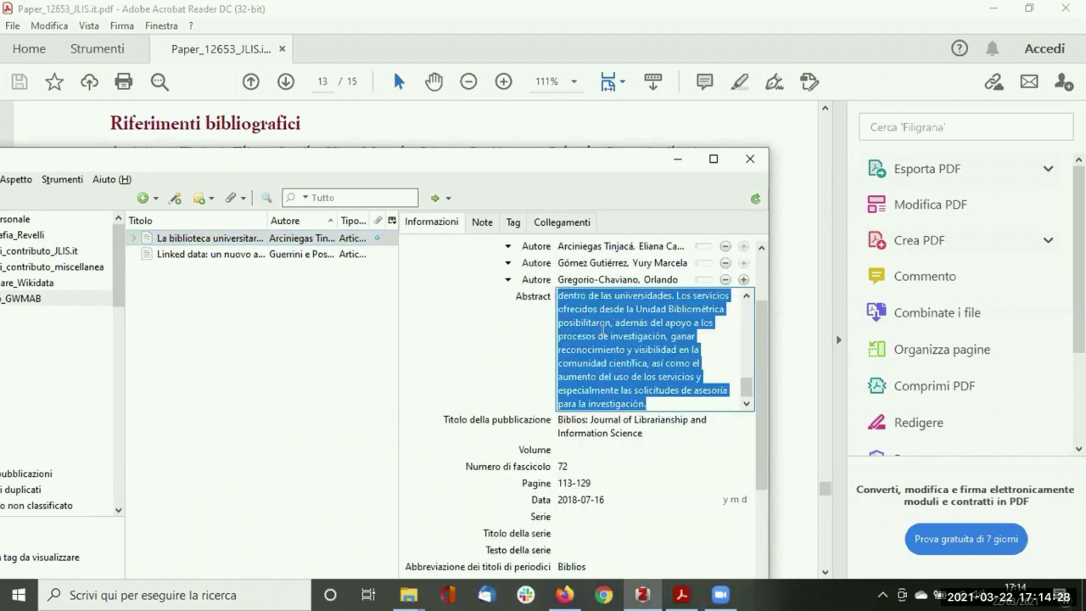
key(Delete)
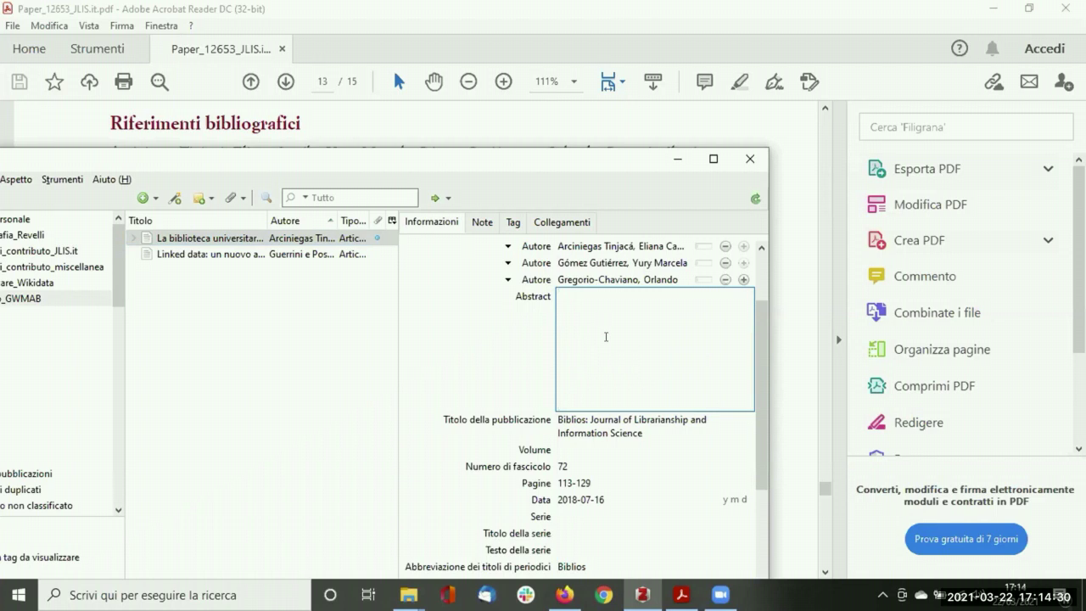
click(312, 360)
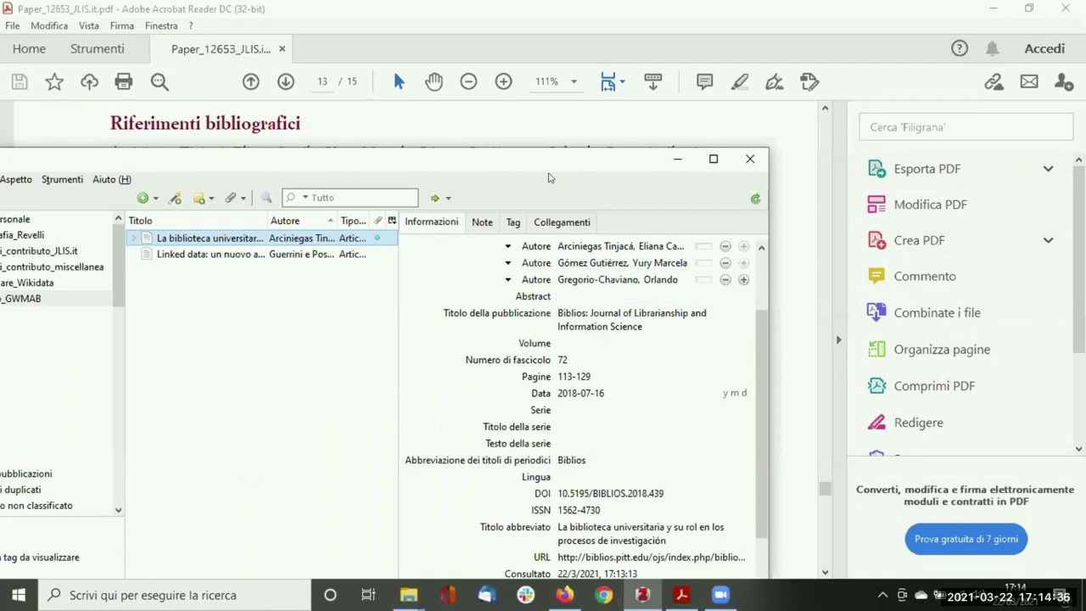
Check the imported article's publication title, issue, pages, date, DOI and ISSN fields against the PDF reference.
drag(548, 177, 552, 316)
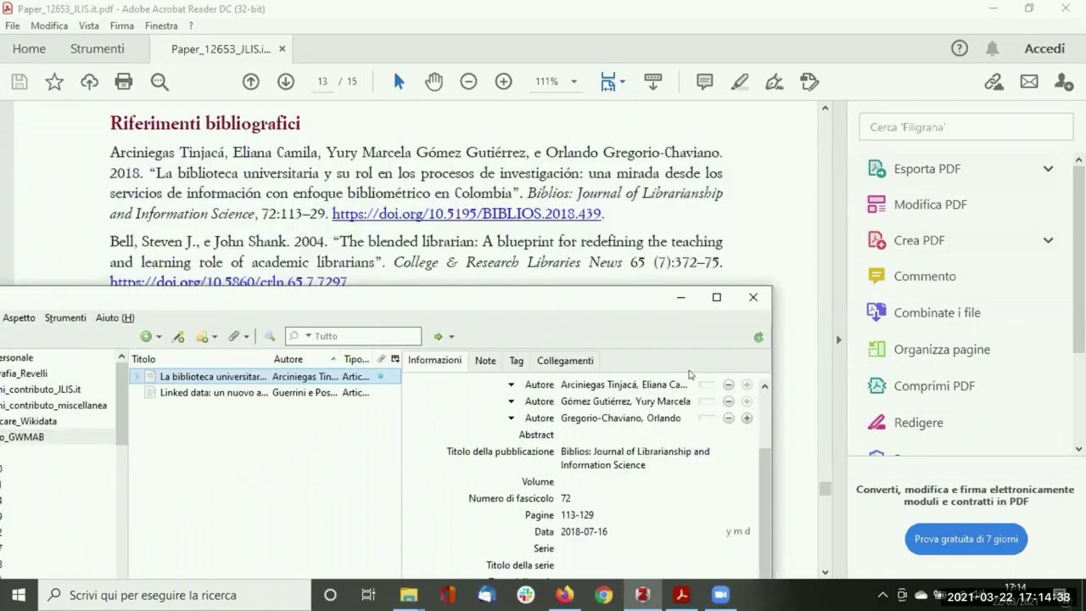
scroll(654, 388, down, 2)
scroll(611, 417, up, 2)
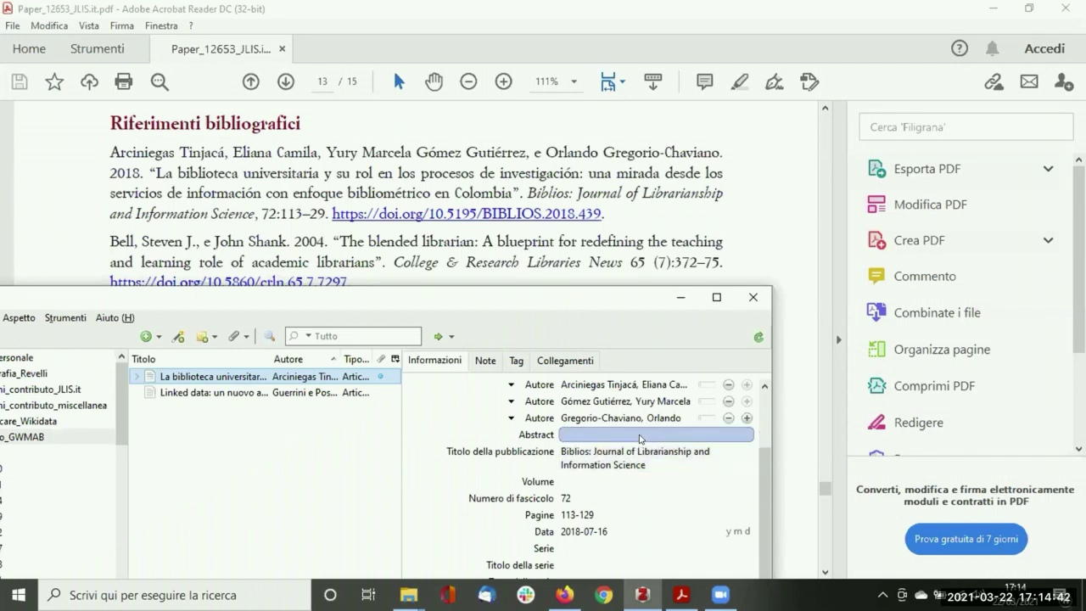
scroll(619, 434, down, 2)
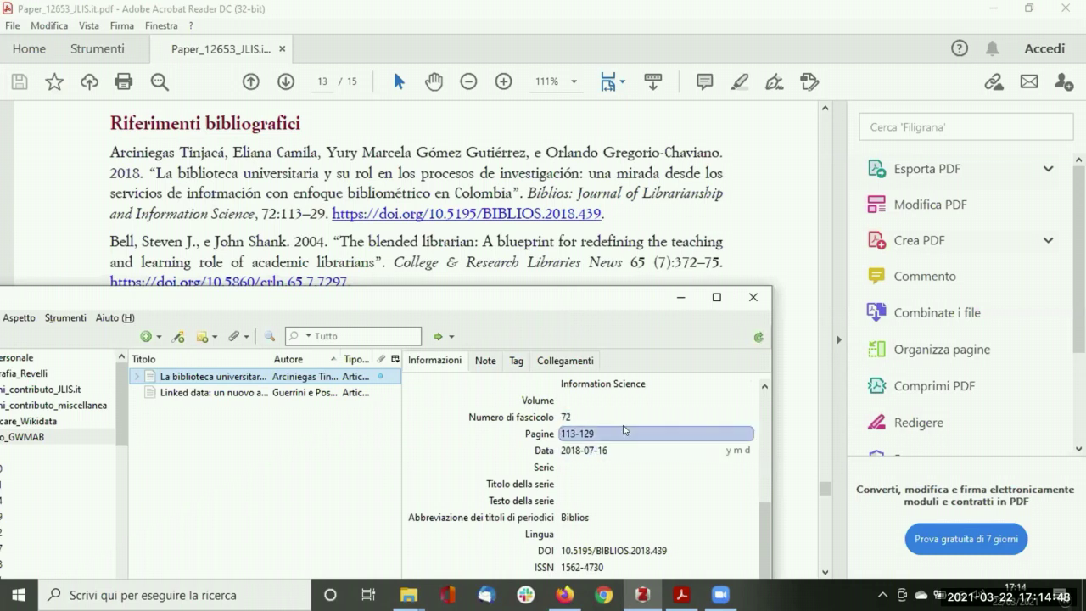
drag(609, 297, 656, 87)
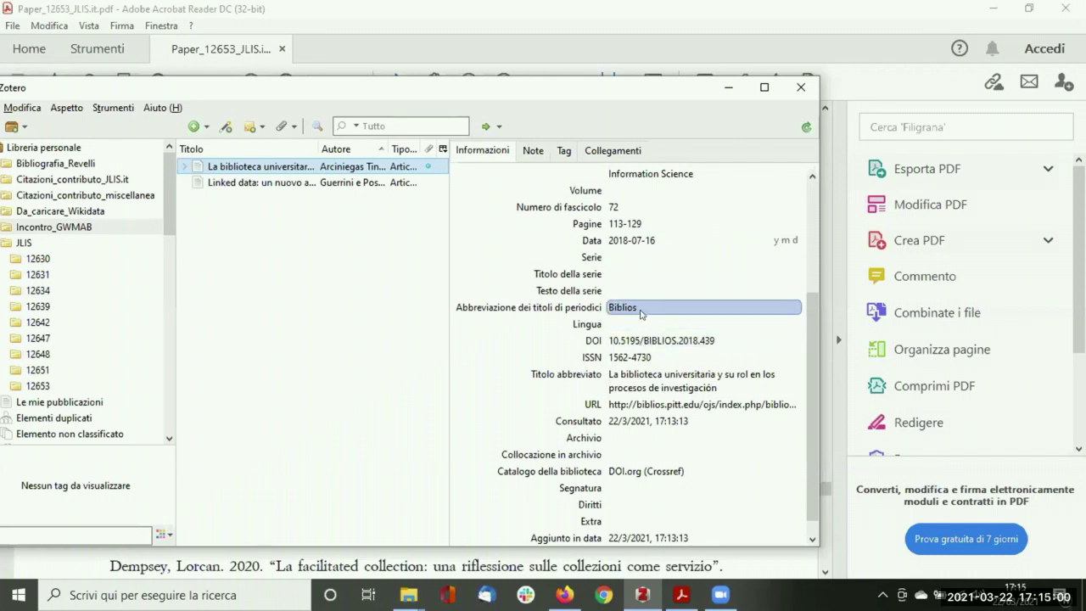
scroll(657, 255, down, 1)
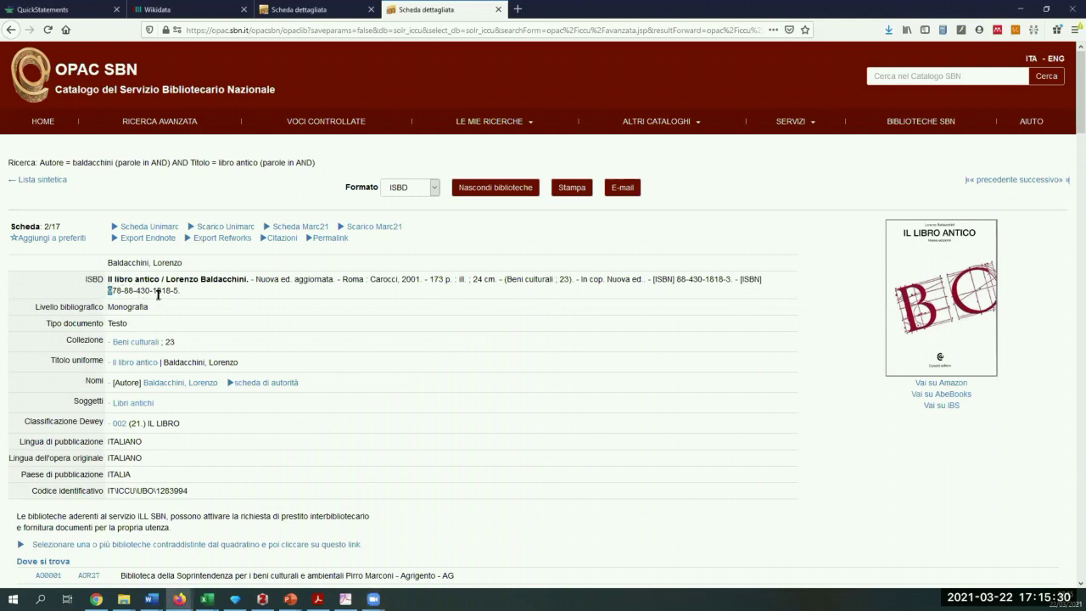
drag(109, 291, 180, 293)
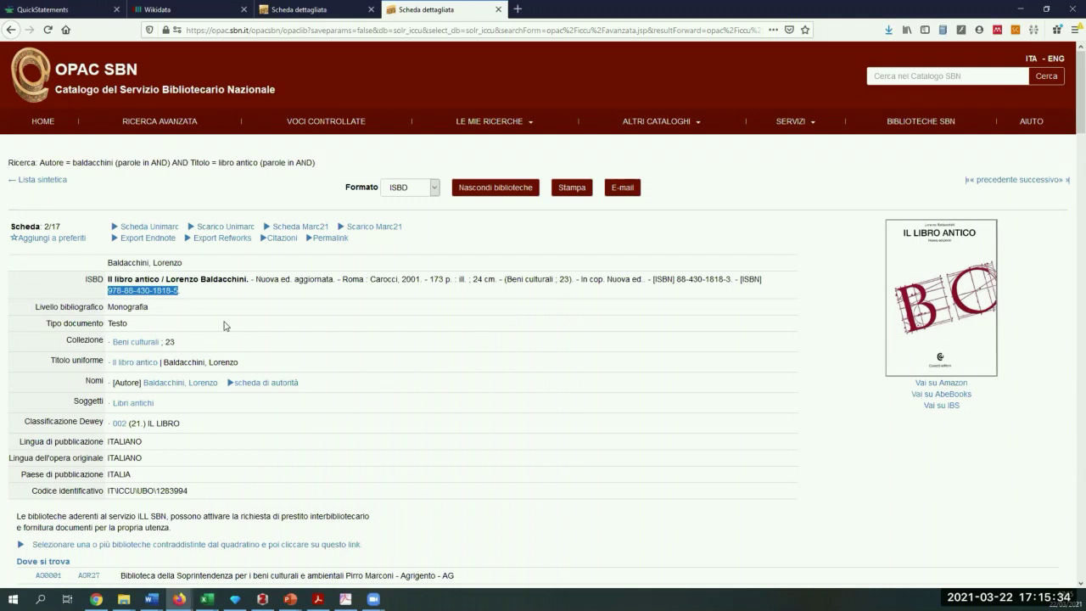
key(alt+Tab)
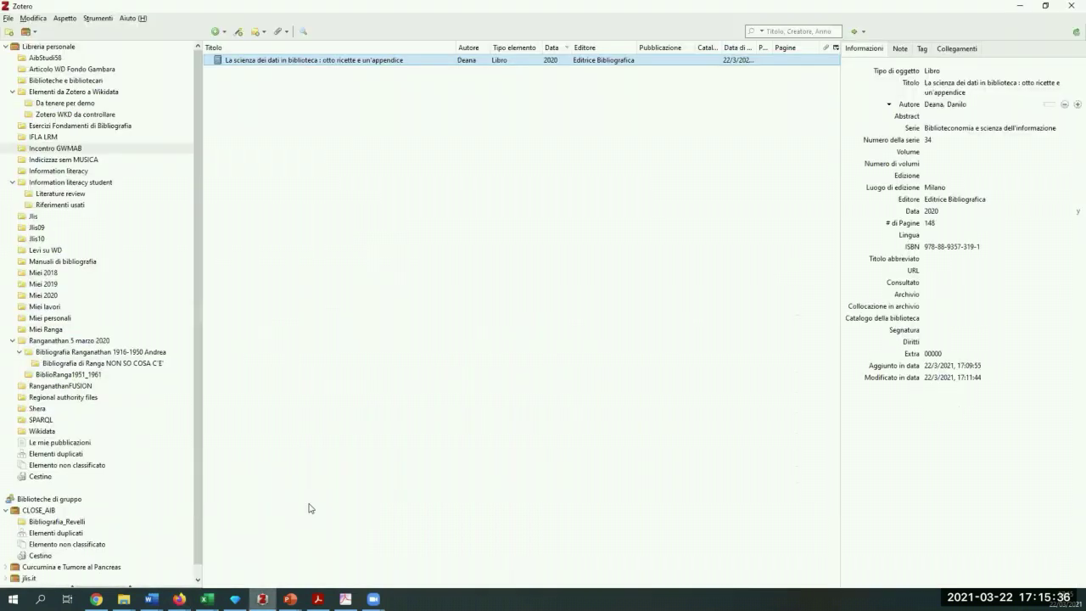
click(238, 31)
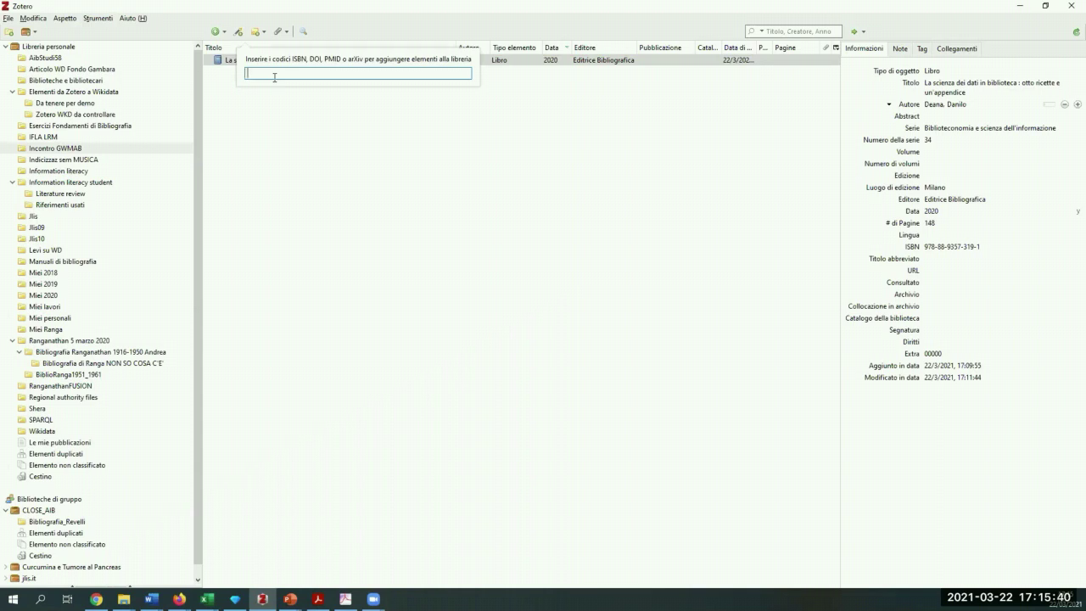
key(ctrl+v)
key(Return)
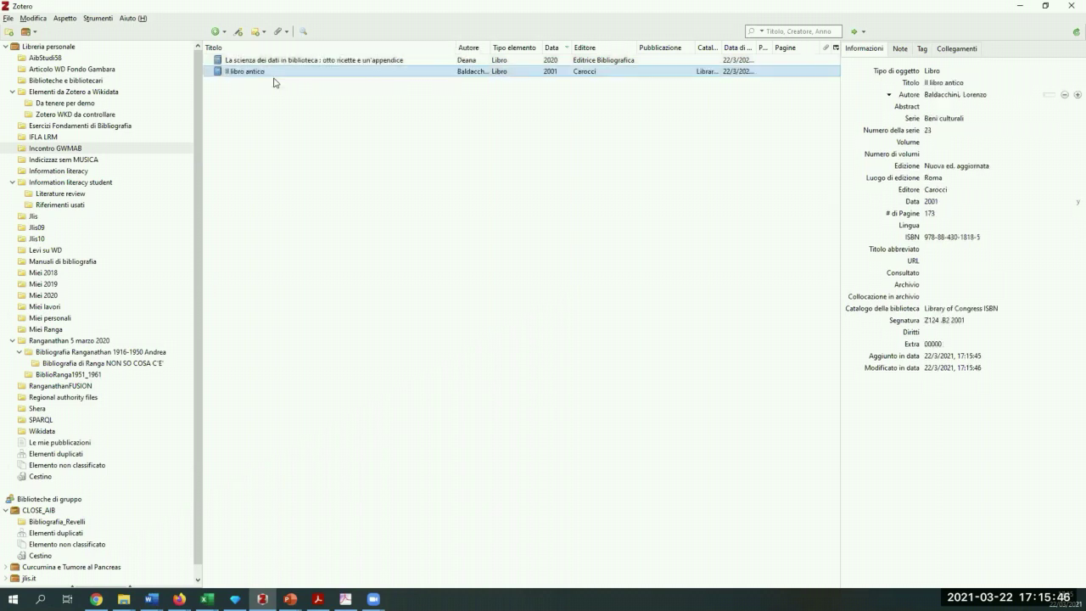
Check the imported book's title, author, series, series number, number of volumes and edition fields.
click(937, 83)
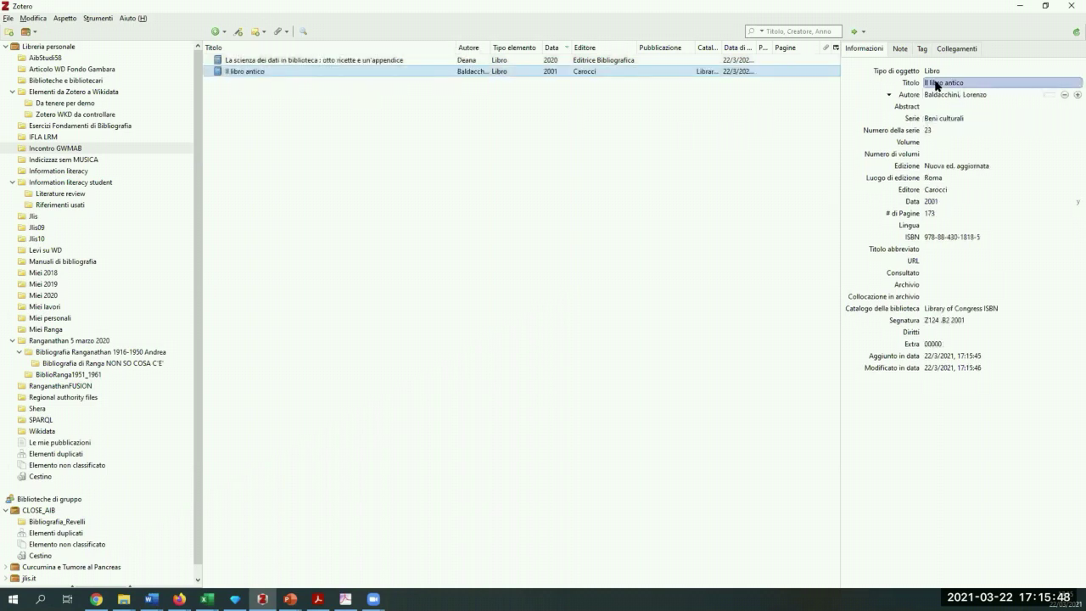
click(942, 95)
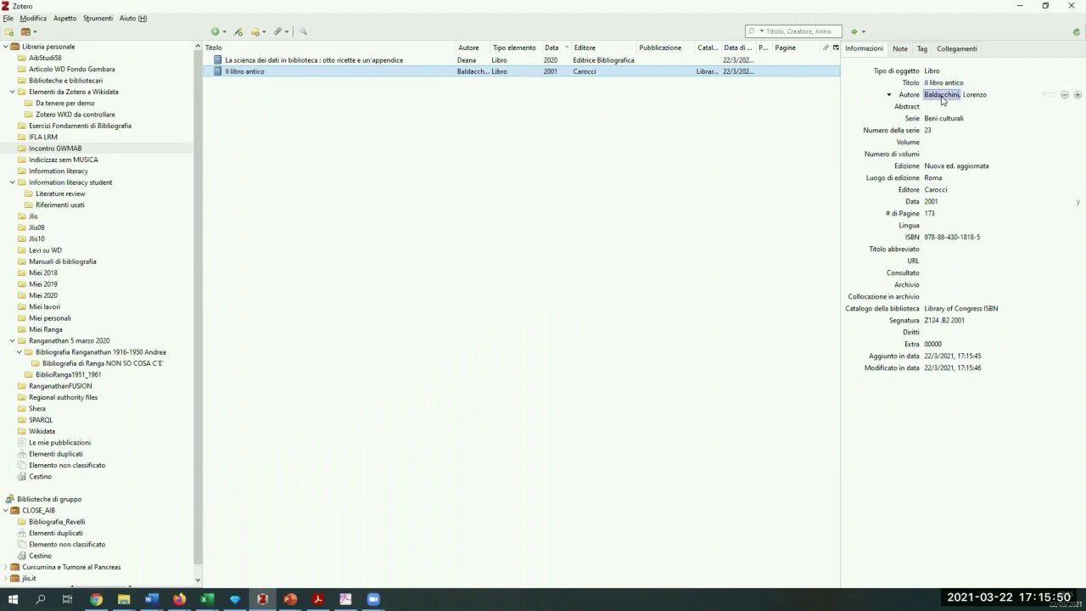
click(983, 97)
click(942, 132)
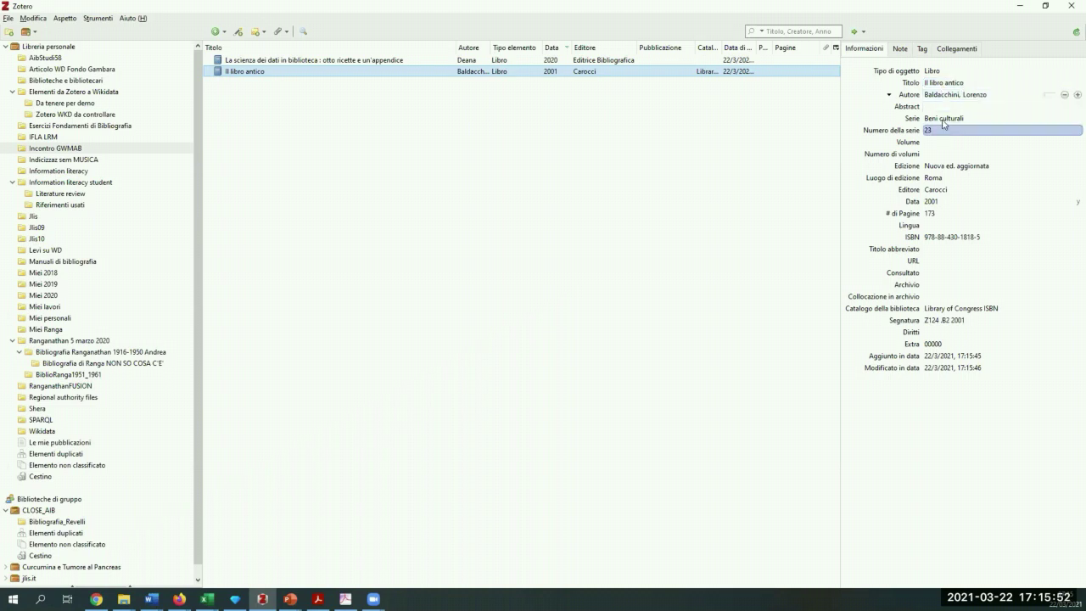
click(940, 120)
click(941, 129)
click(947, 153)
click(952, 166)
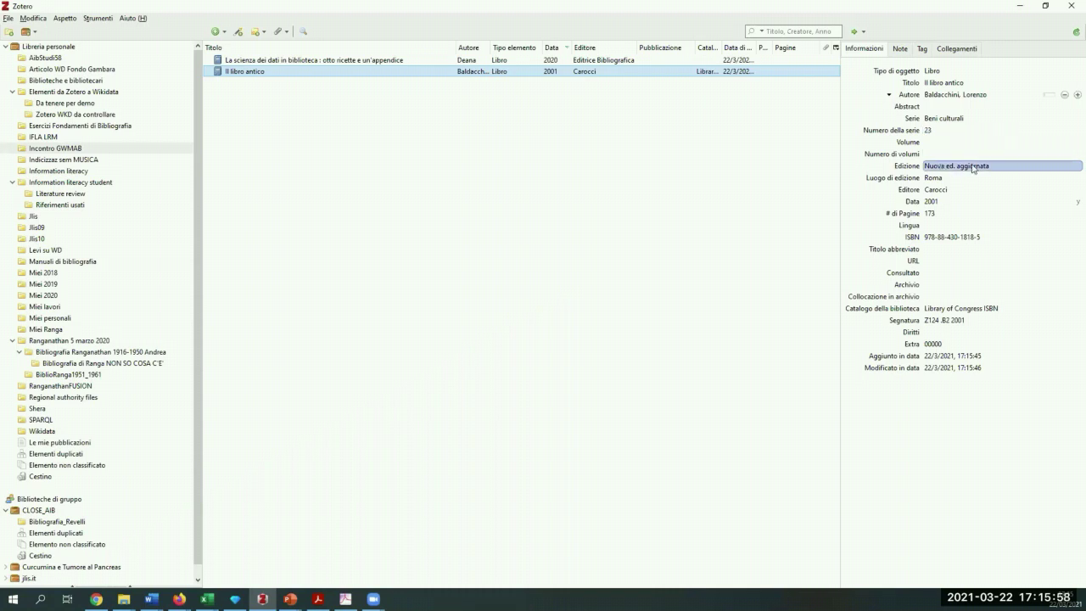
Check the imported book's place, publisher, date, page count, language, ISBN and call number fields.
click(937, 177)
click(937, 189)
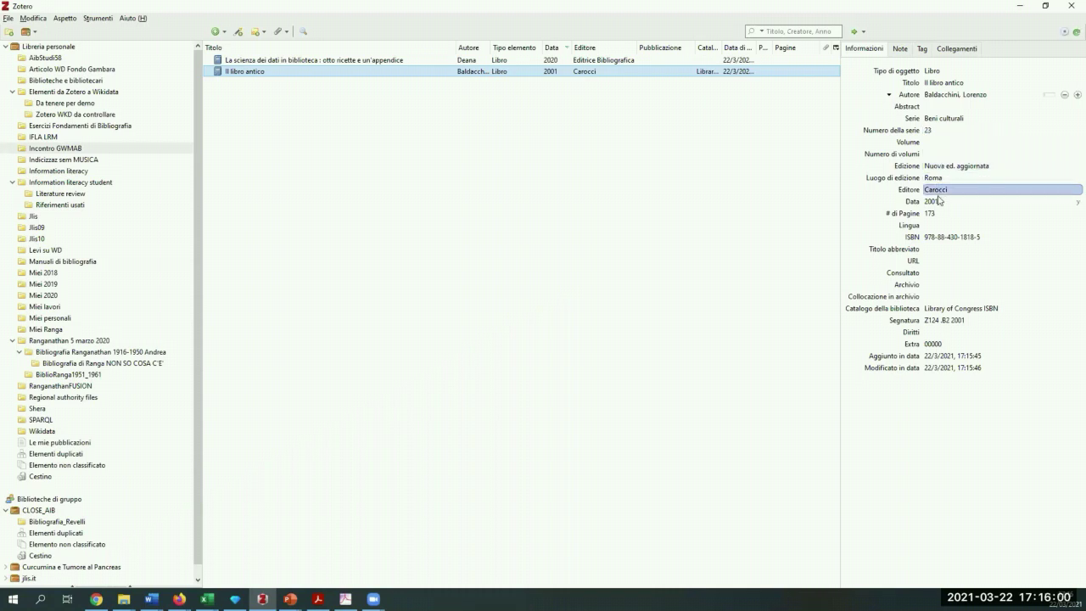
click(938, 201)
click(938, 213)
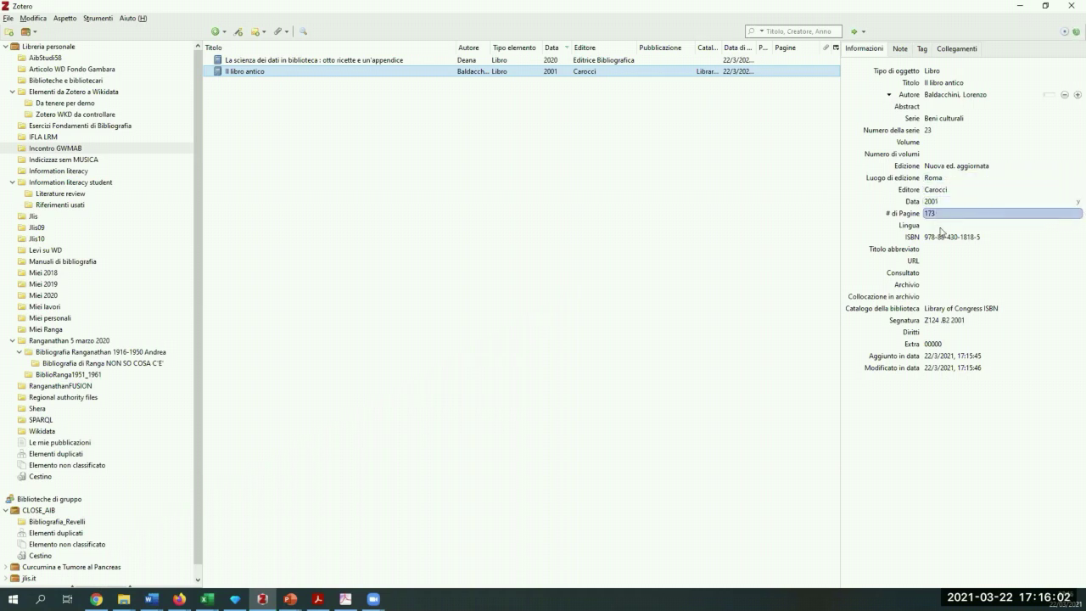
click(940, 225)
click(925, 239)
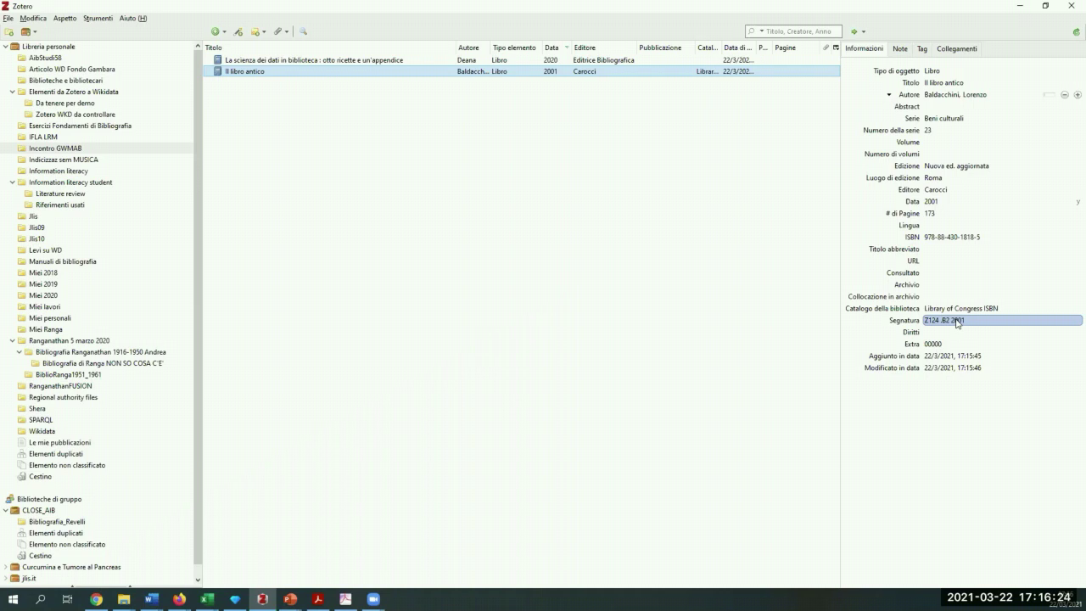
key(Return)
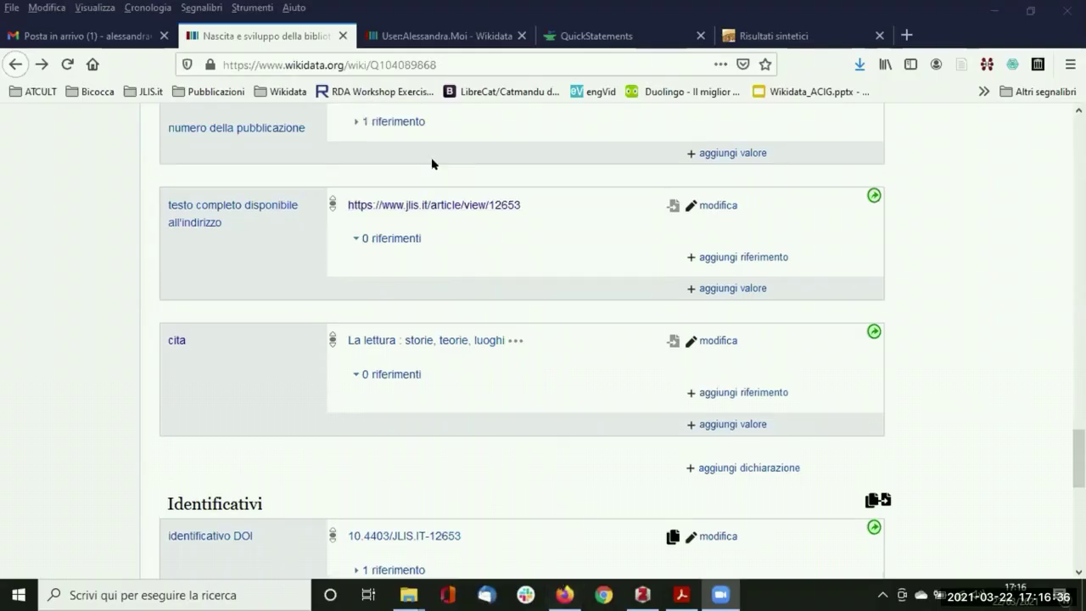
Switch from the Wikidata item to Zotero and review the details of both articles in the Incontro_GWMAB collection.
scroll(473, 158, up, 5)
click(989, 10)
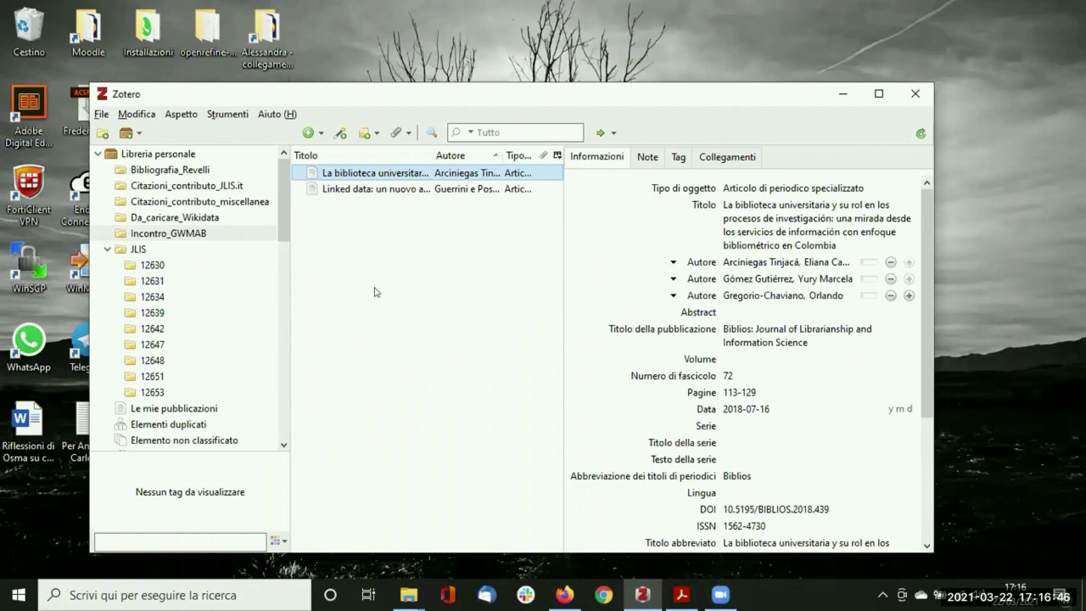
click(357, 188)
click(351, 174)
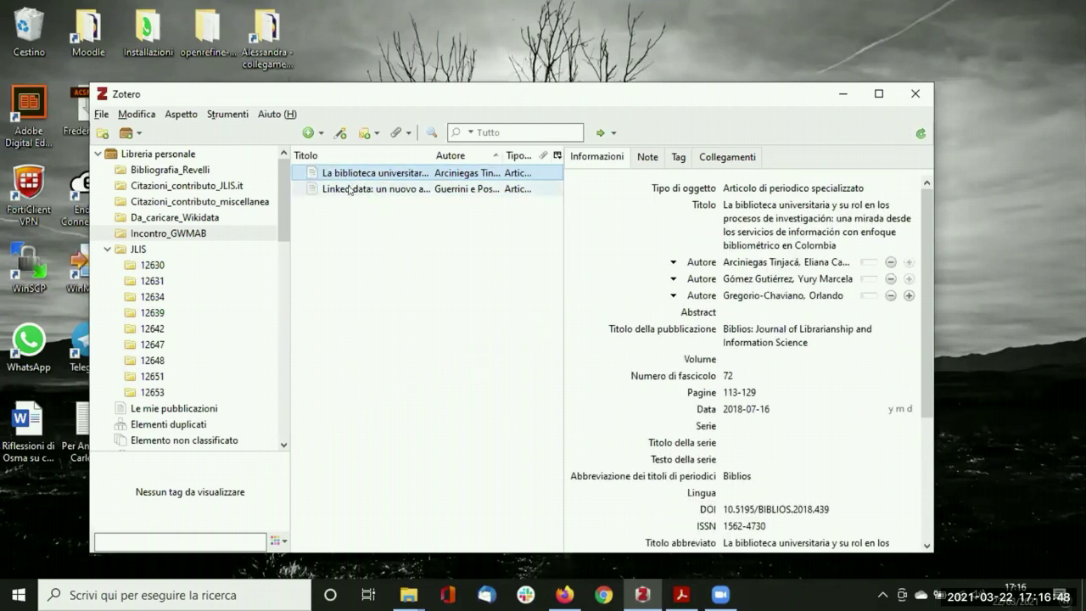
click(349, 188)
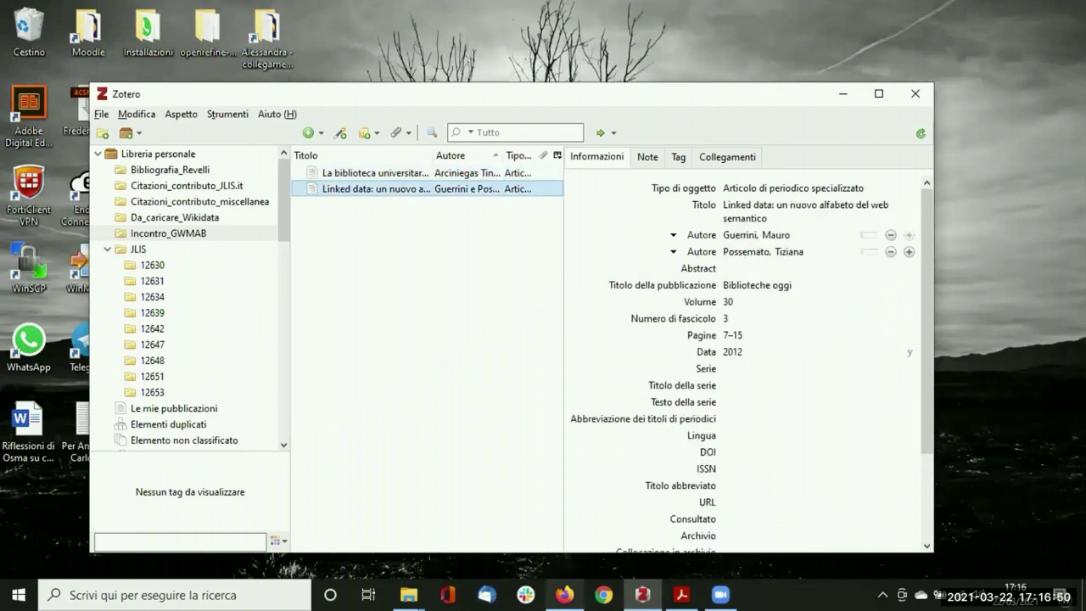
Show the QuickStatements page with the Zotero window laid over its lower part, and view both collected articles.
click(564, 594)
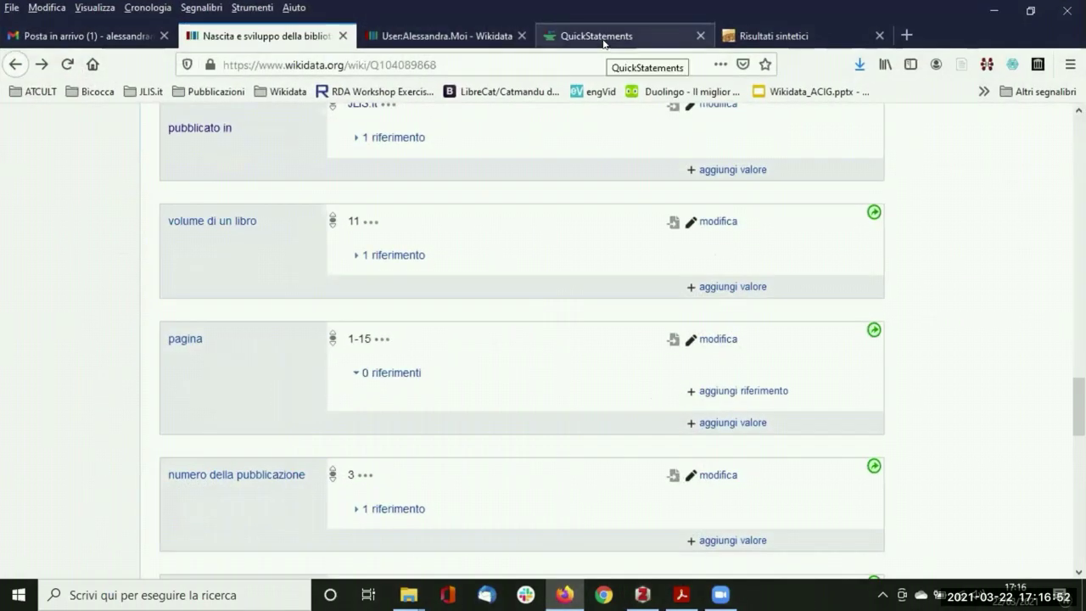
click(590, 37)
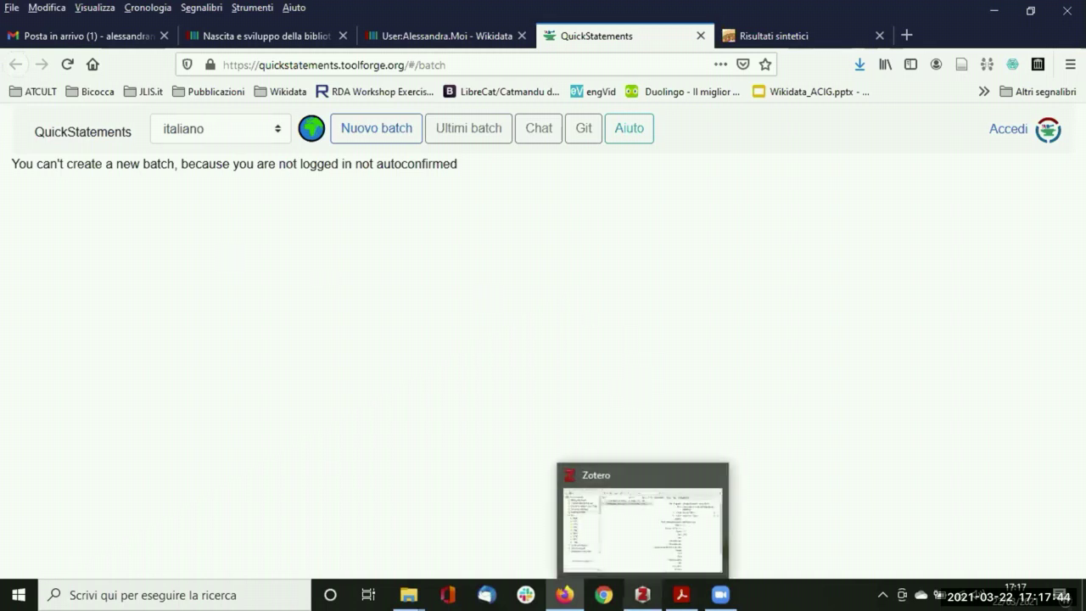
click(643, 594)
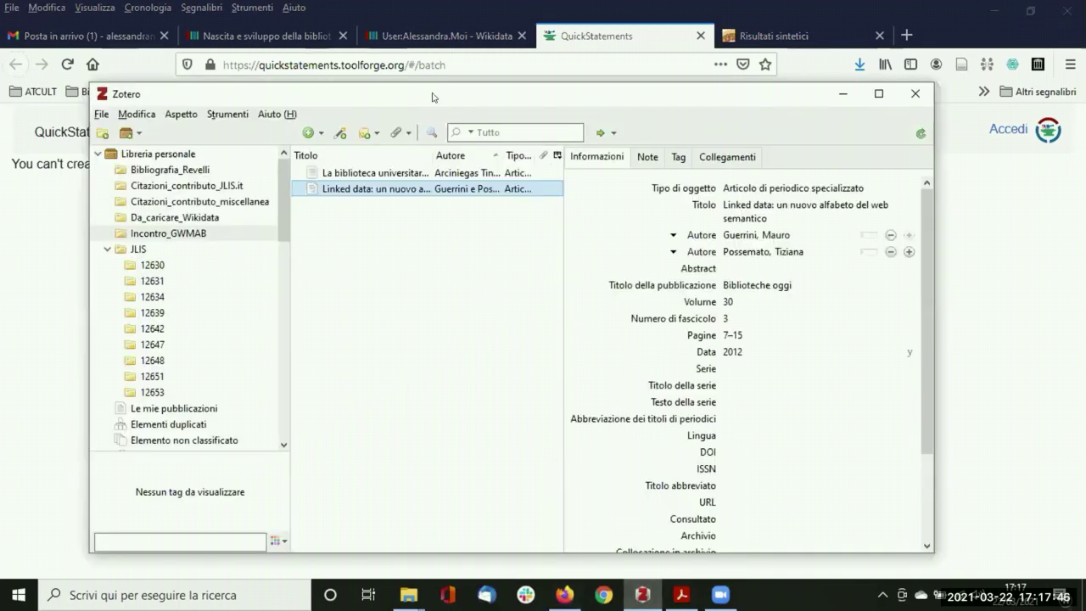
drag(435, 101, 451, 213)
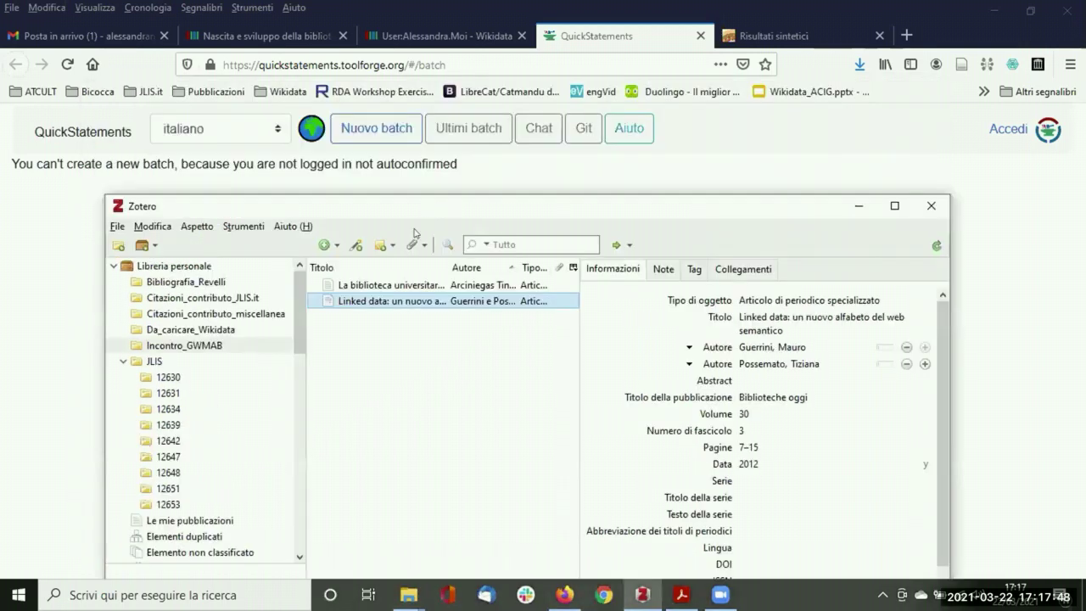
click(400, 287)
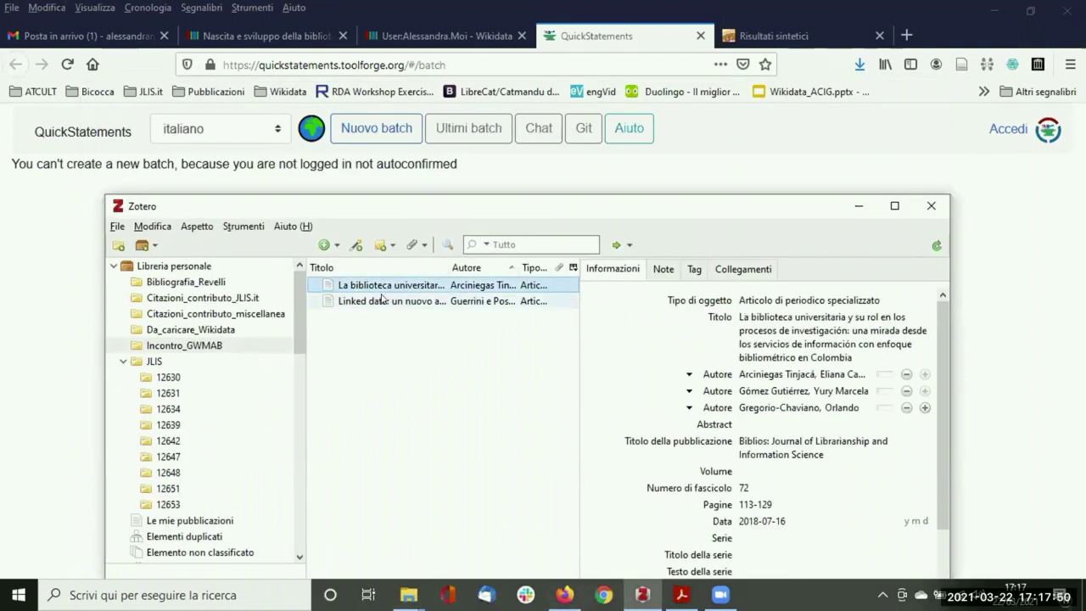
click(384, 299)
drag(407, 206, 401, 288)
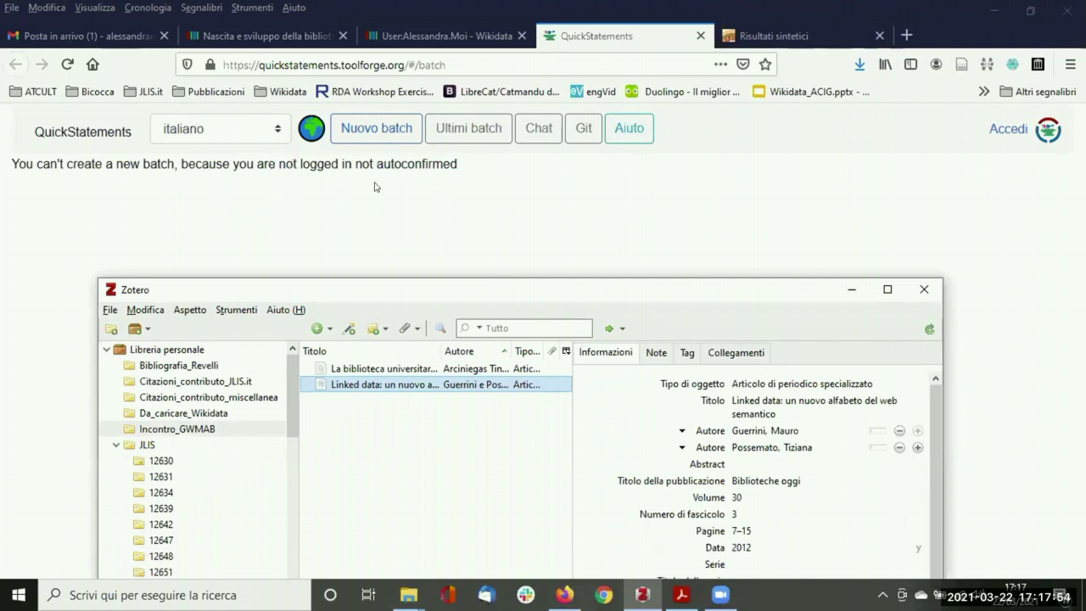
Examine the new batch page in QuickStatements, and bring the Zotero window back in front just below its message line.
click(376, 128)
drag(491, 278, 489, 217)
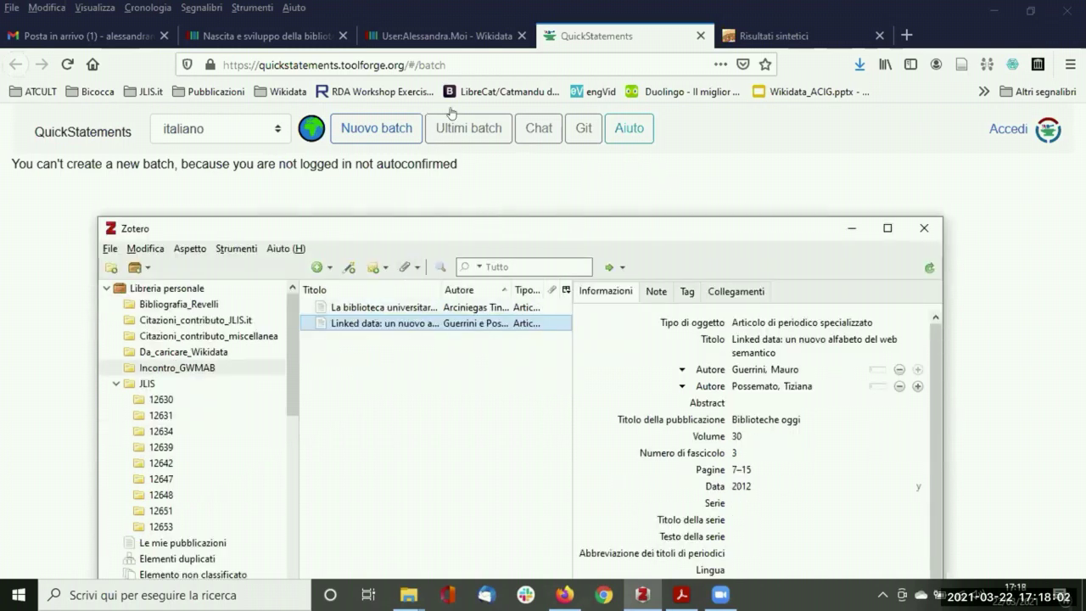
drag(459, 163, 12, 159)
click(395, 303)
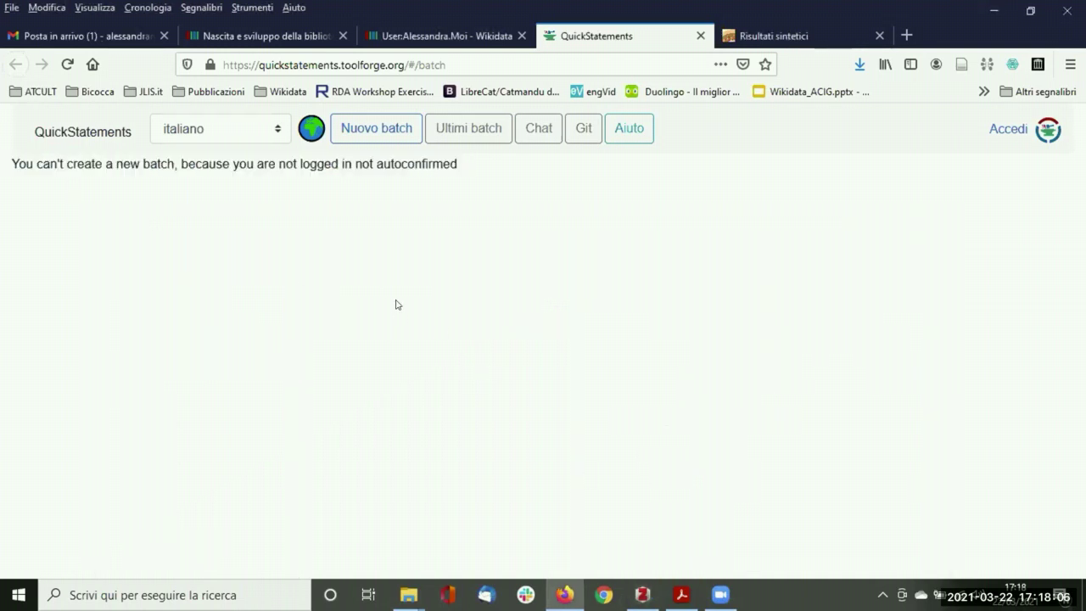
mouse_move(642, 594)
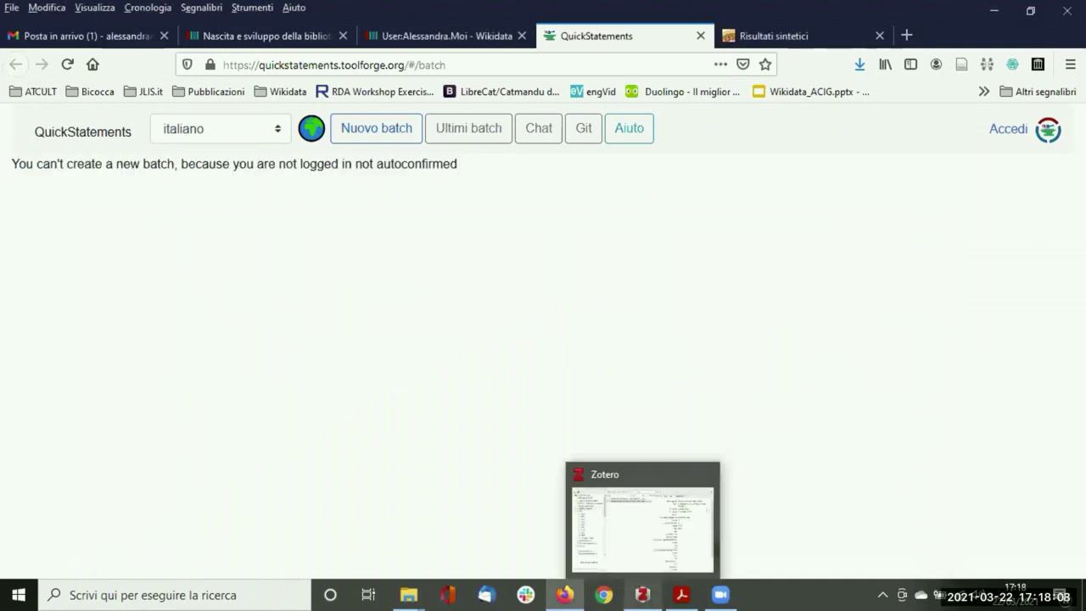
click(643, 517)
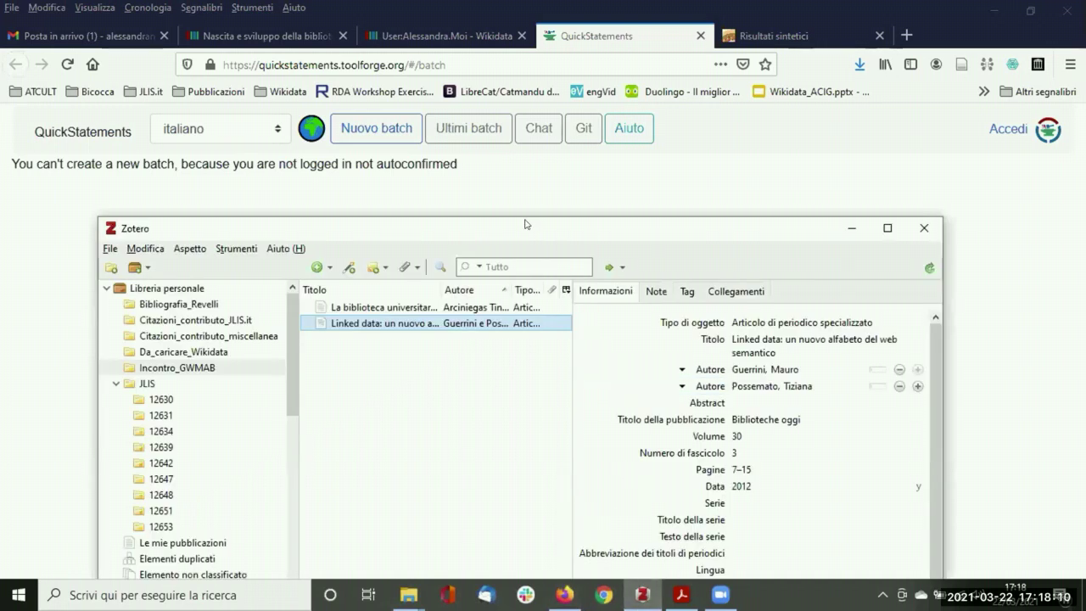
drag(525, 224, 473, 193)
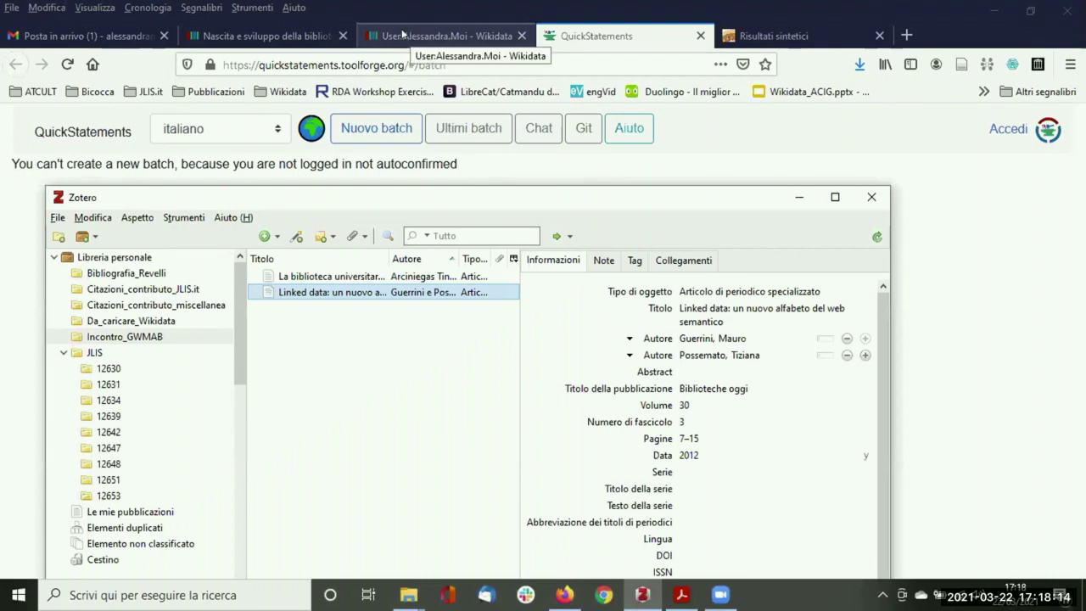
From the Wikidata item "Nascita e sviluppo della biblioteconomia dei dati", open the Wikidata main page in a new tab and display it.
click(255, 35)
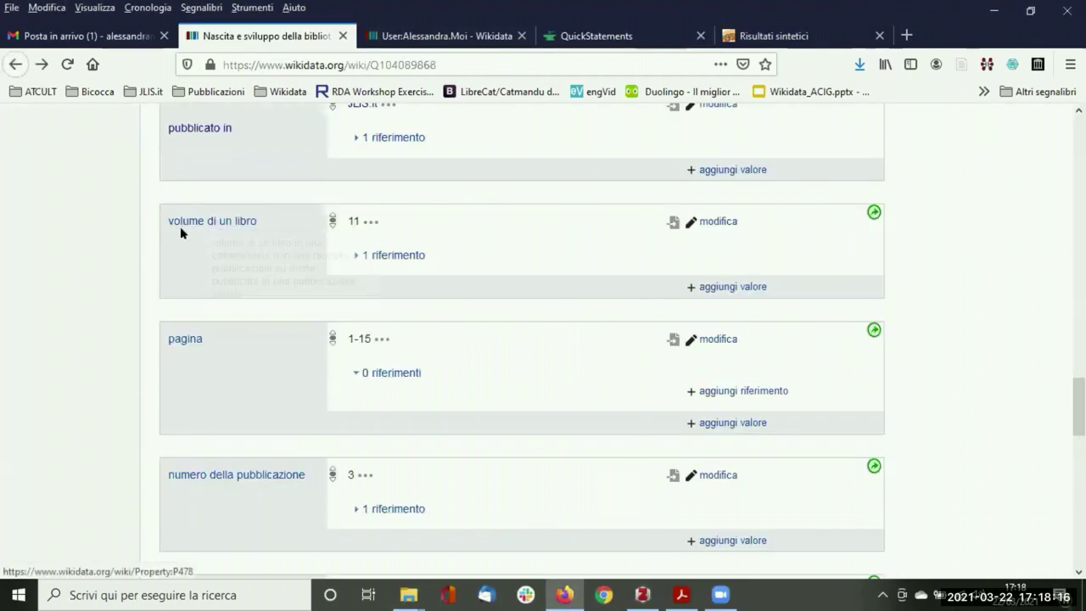
scroll(114, 210, up, 10)
scroll(107, 208, up, 10)
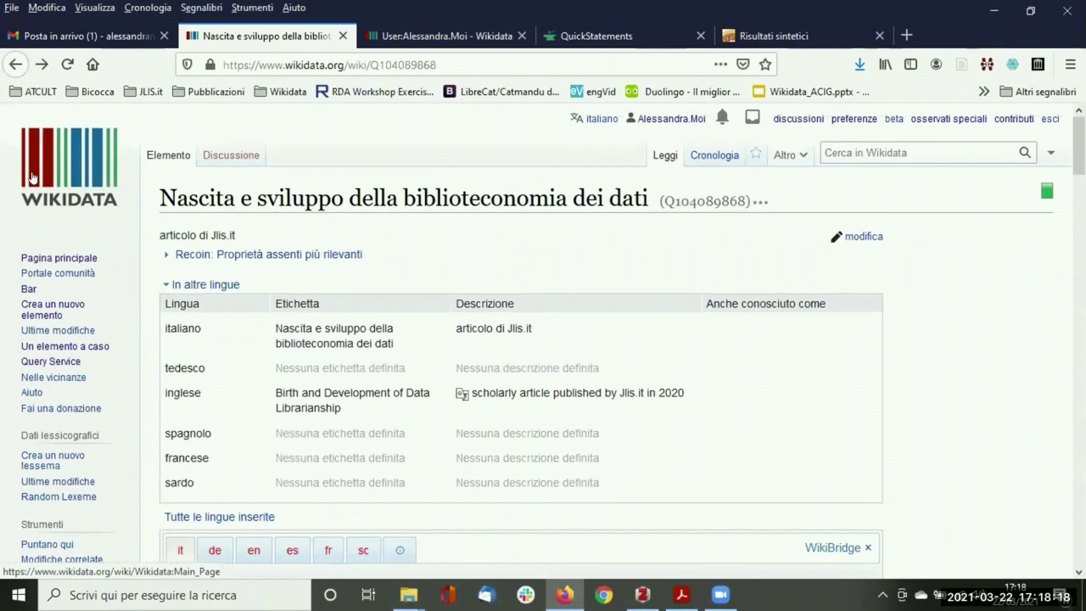
right_click(52, 181)
click(54, 185)
scroll(424, 250, down, 10)
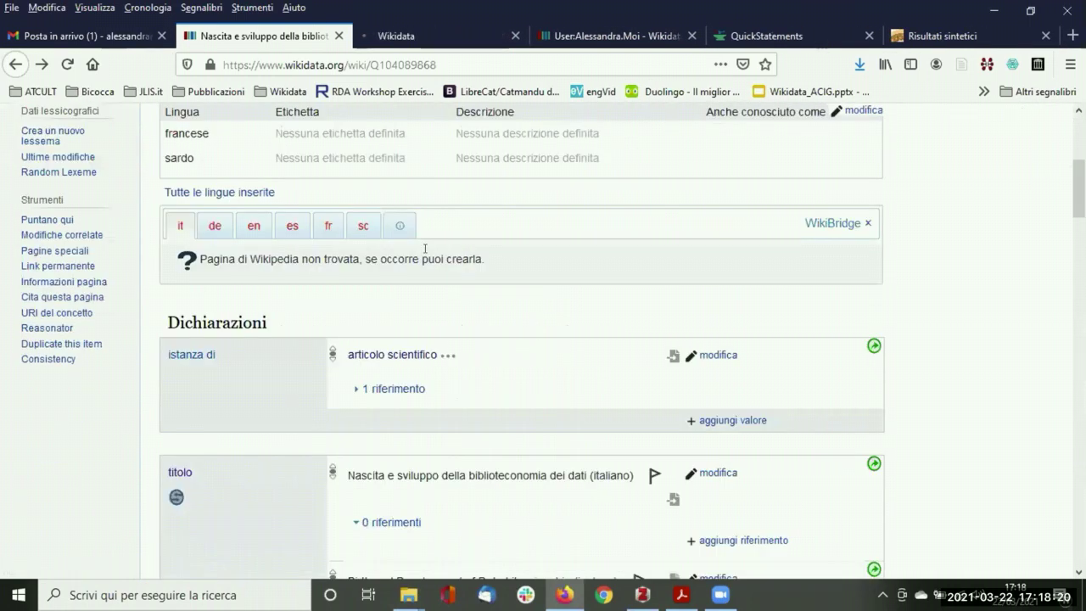
click(422, 35)
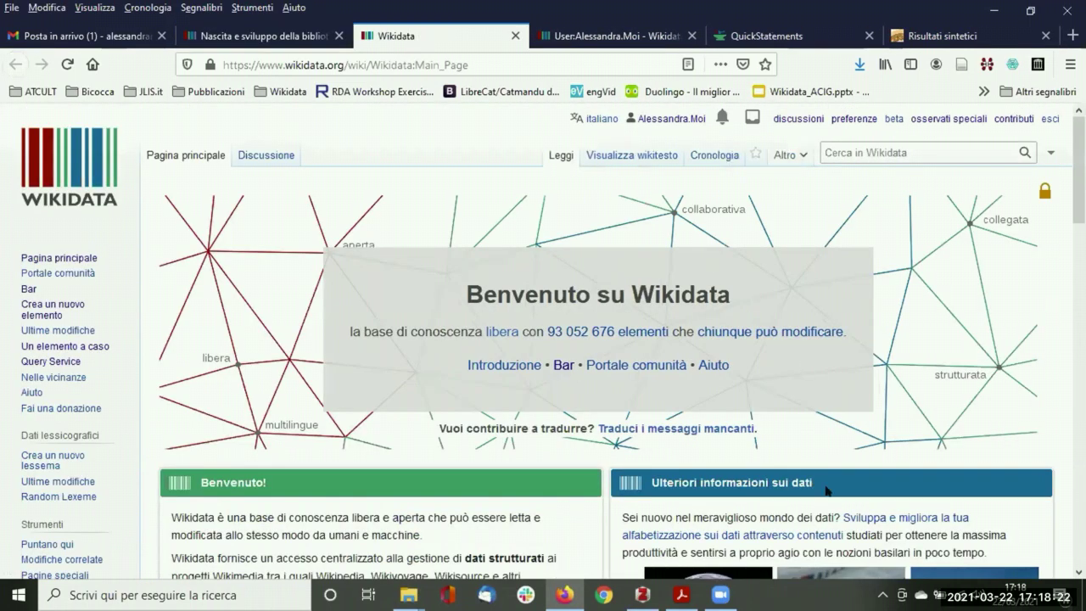
Switch to Zotero and copy "La biblioteca universitaria y su rol en los procesos de investigación" from the first article's title.
click(642, 594)
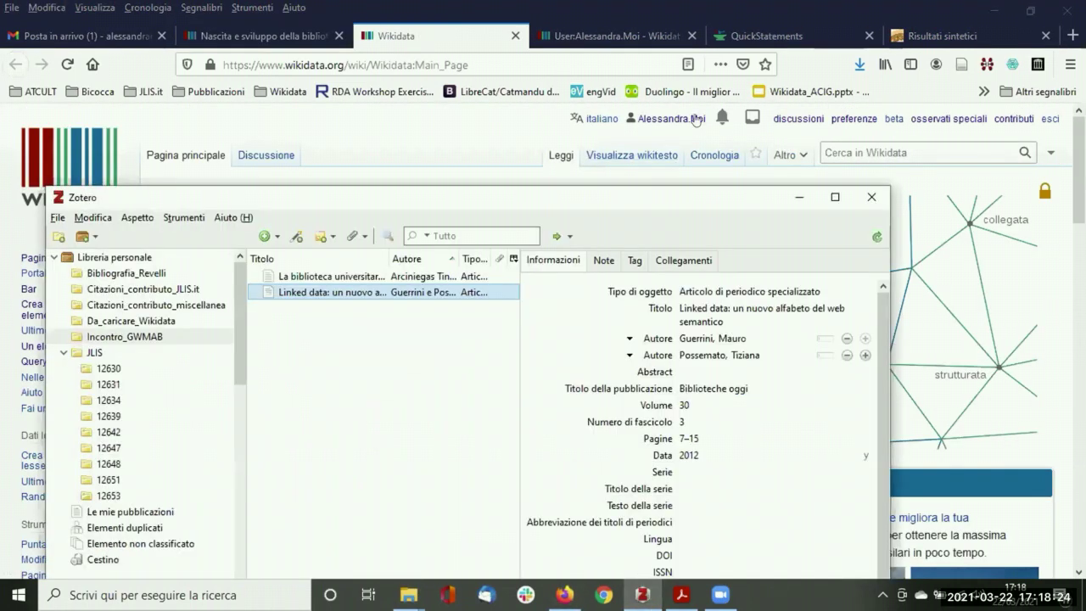
click(374, 277)
click(718, 311)
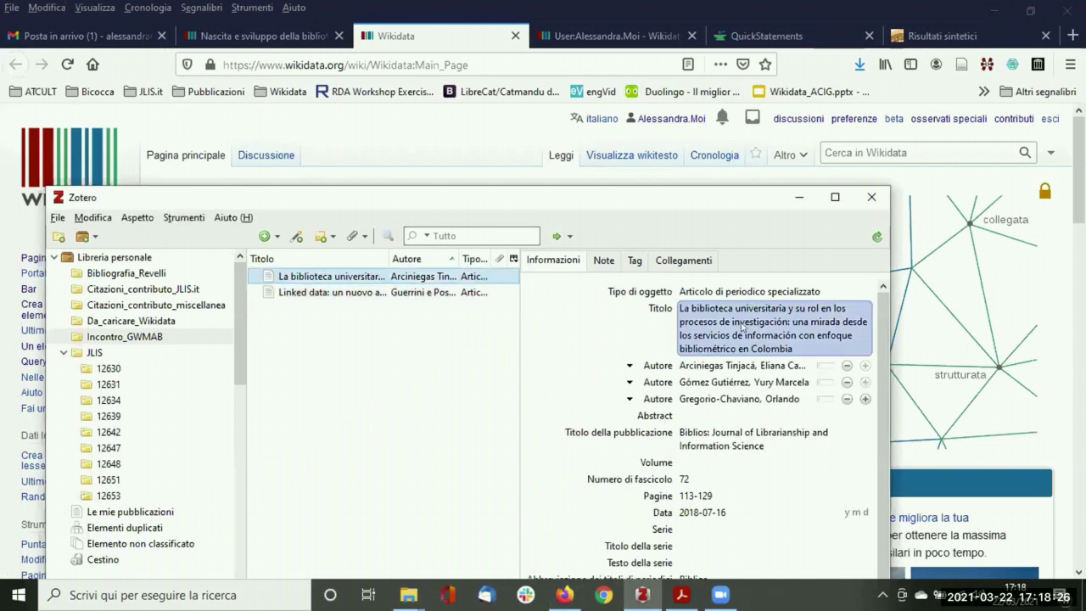
drag(682, 314, 786, 318)
key(ctrl+c)
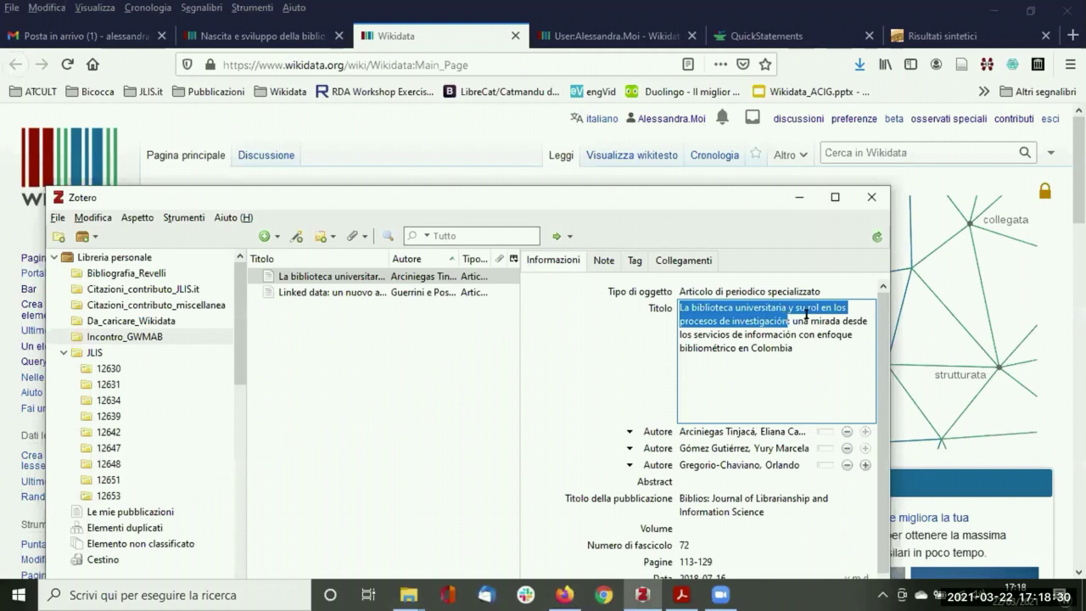
click(435, 376)
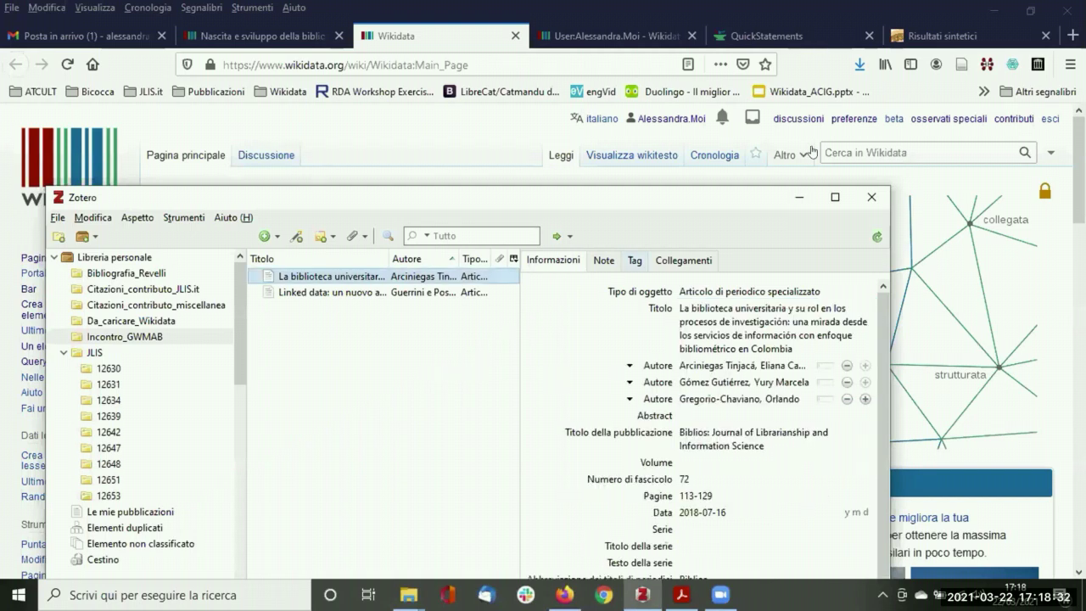
Search Wikidata for the copied title "La biblioteca universitaria y su rol en los procesos de investigación" and close the suggestions.
click(845, 157)
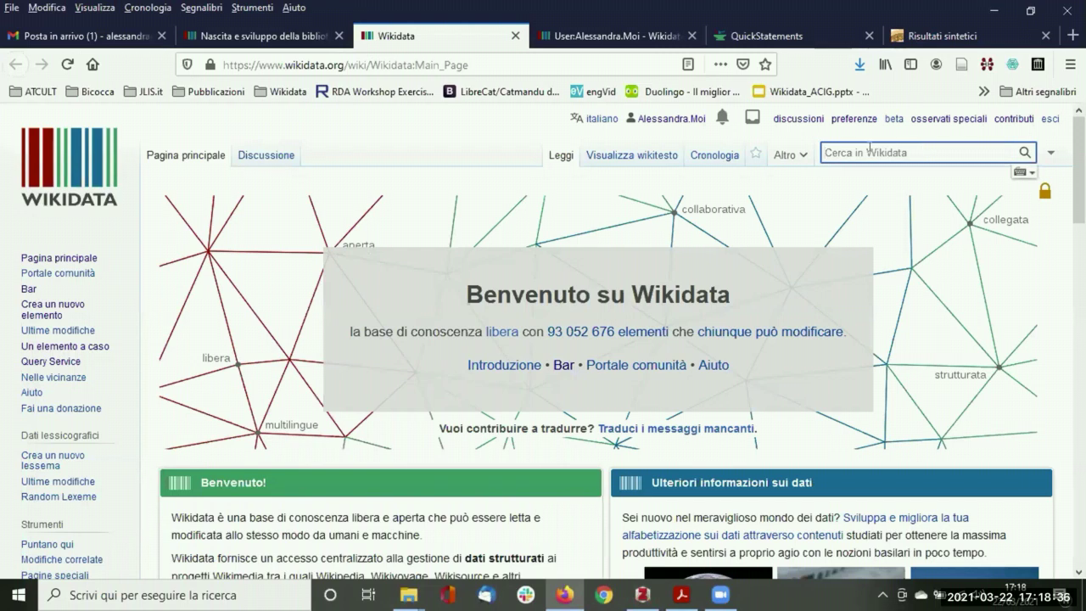
key(ctrl+v)
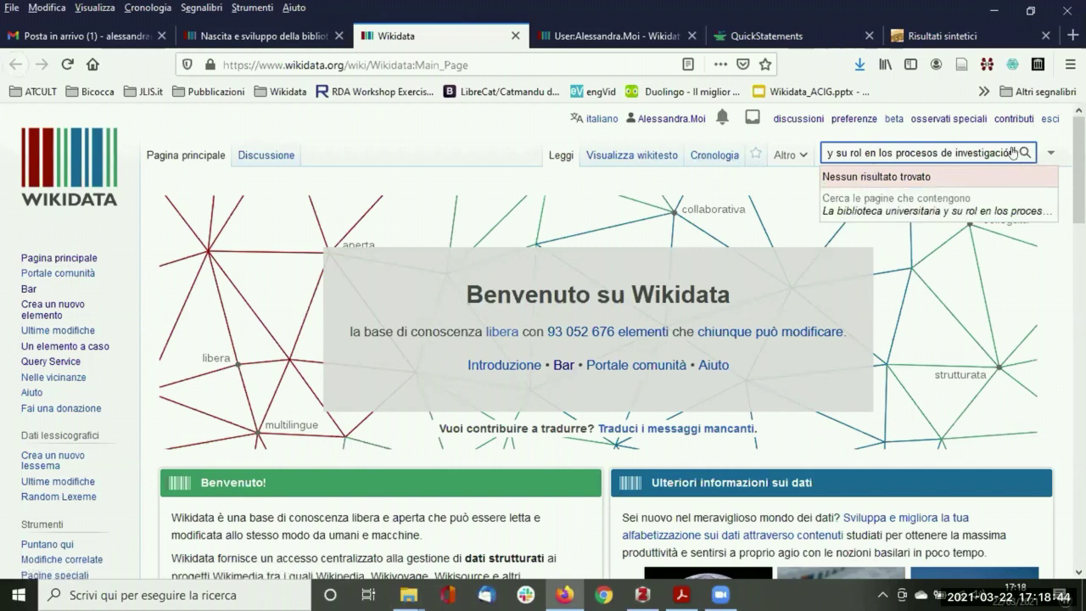
click(743, 192)
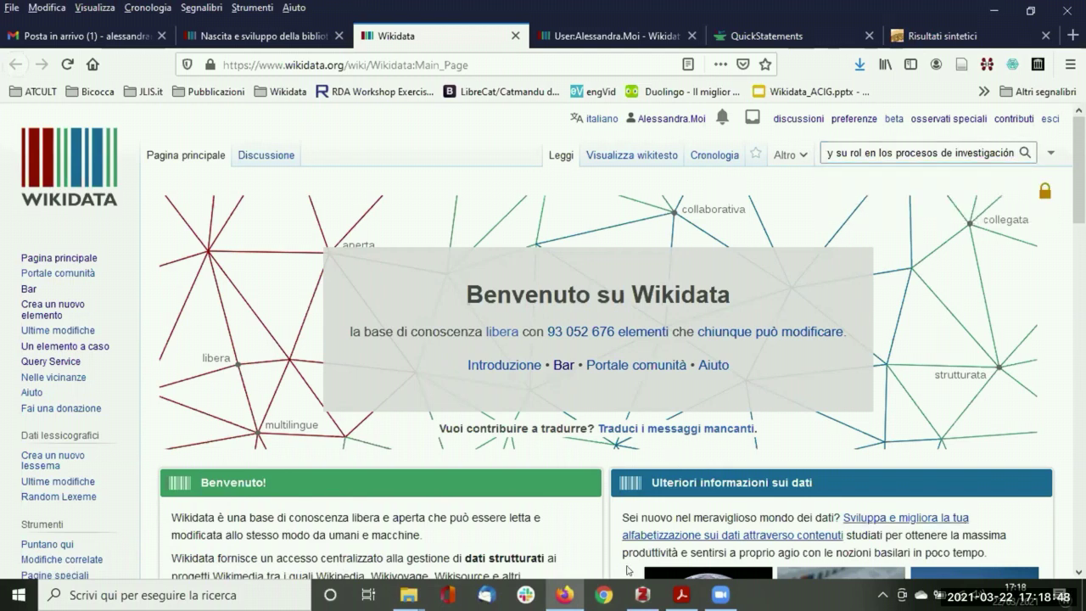
Copy the full title "Linked data: un nuovo alfabeto del web semantico" from its Zotero record and minimize the Zotero window.
click(643, 594)
click(408, 295)
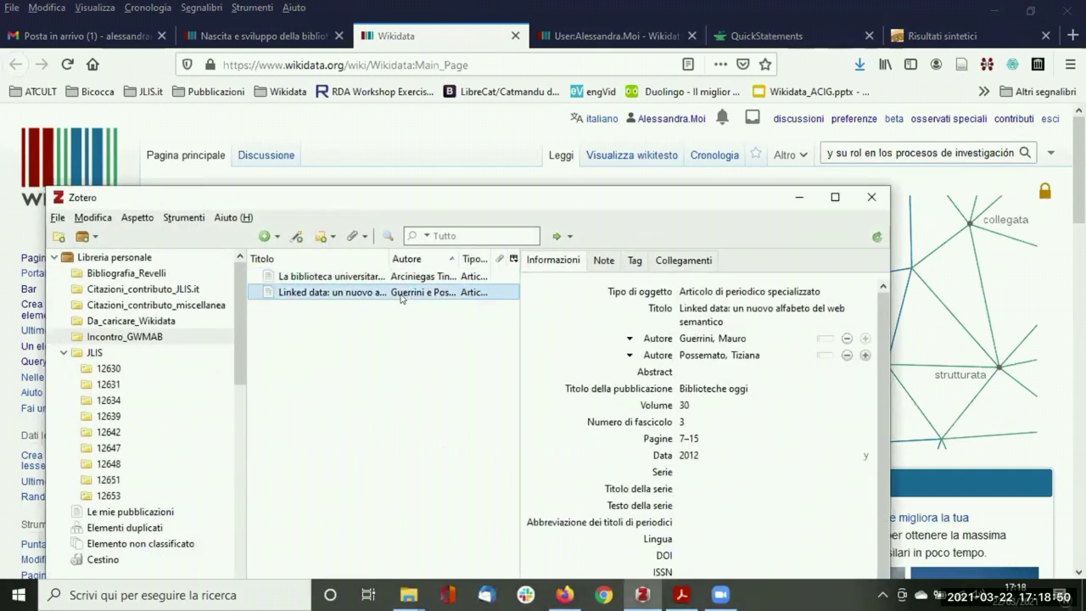
click(724, 309)
key(ctrl+c)
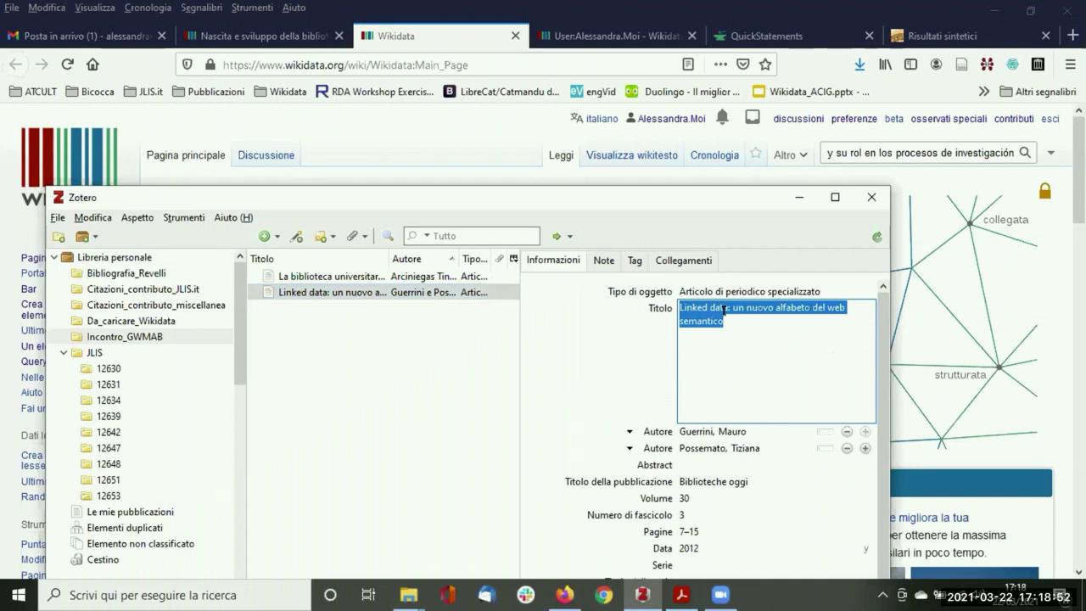
key(Return)
click(800, 199)
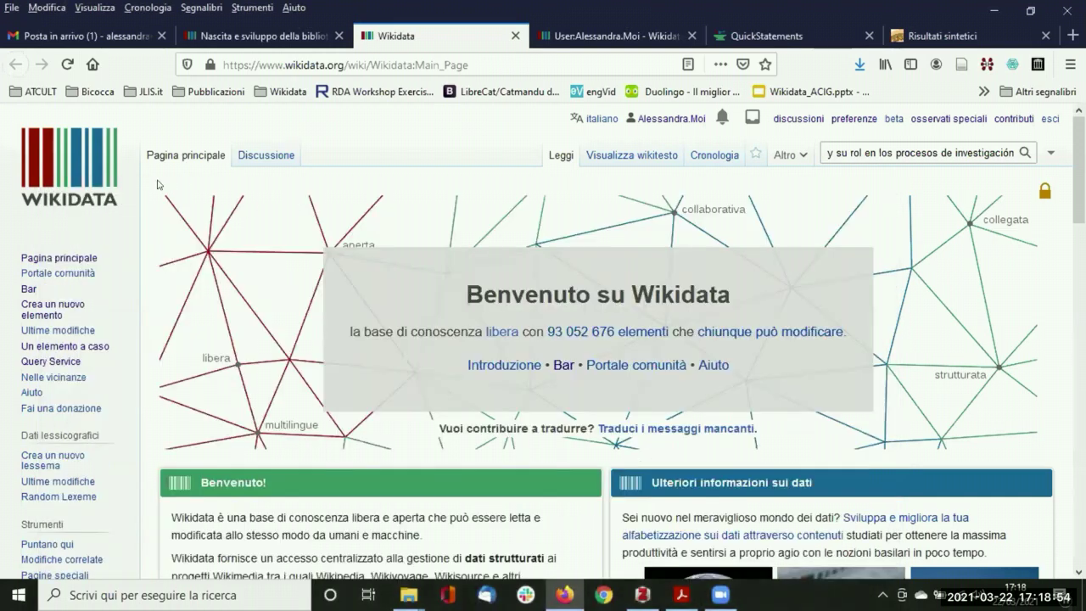
Reload the Wikidata main page, search for the copied Linked data title, and open the matching item published in Jlis.it.
click(106, 174)
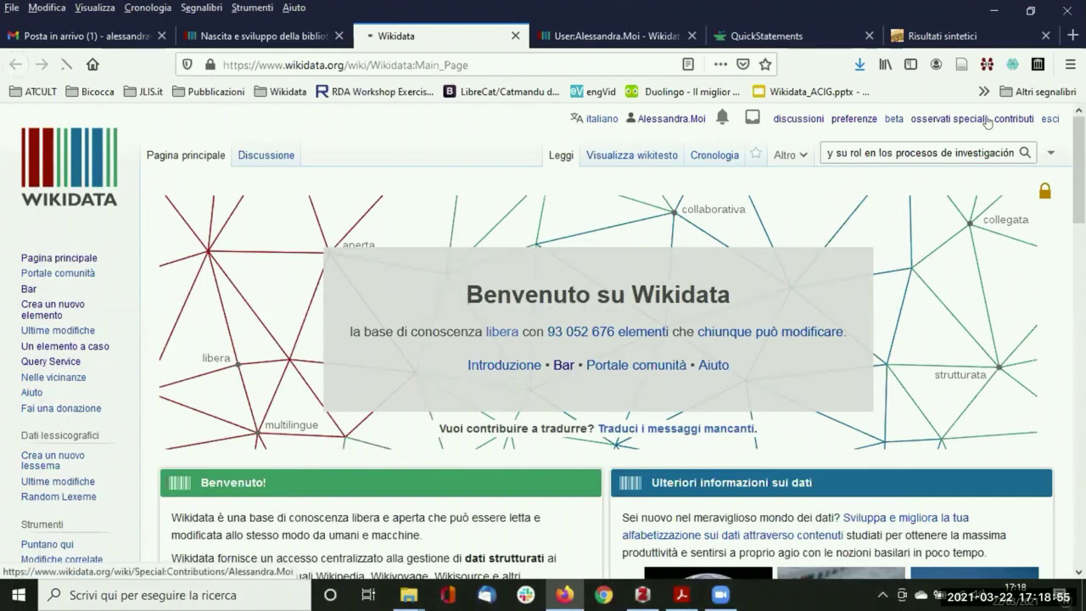
click(866, 152)
key(ctrl+v)
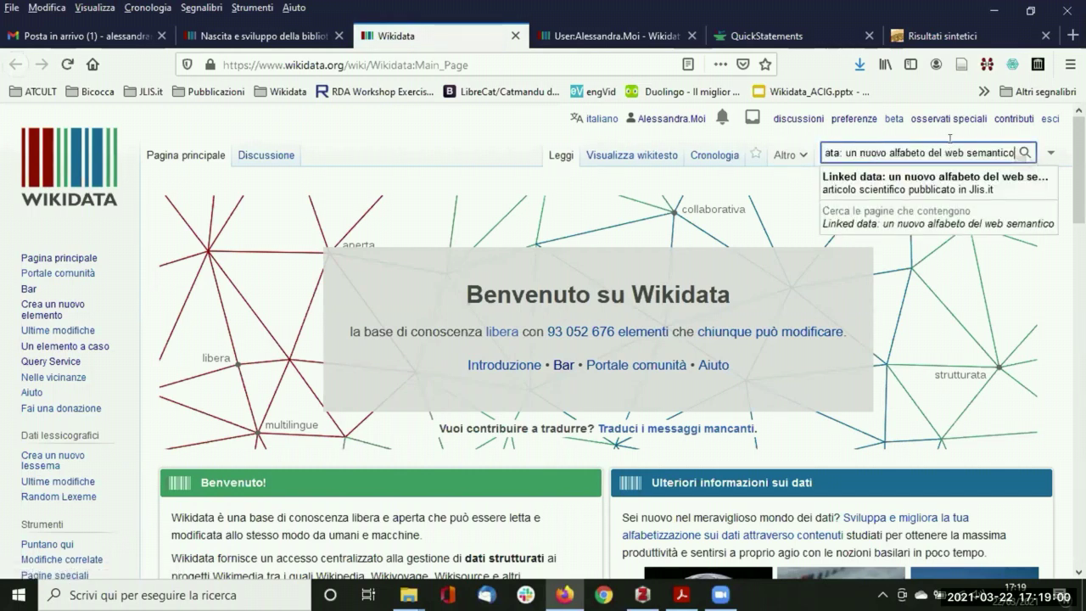
click(925, 174)
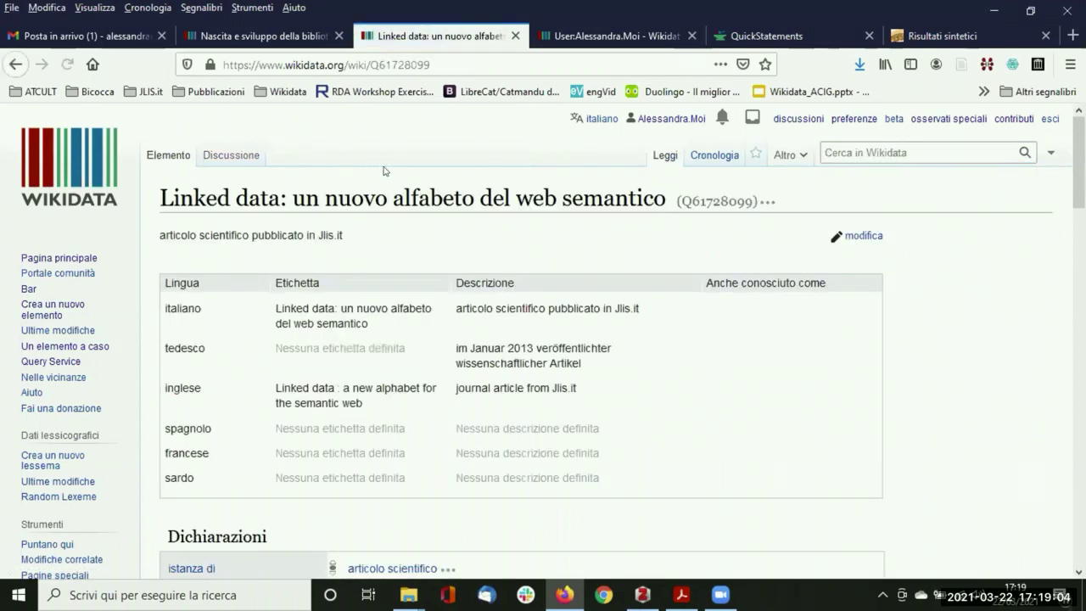
Examine the Wikidata item's title, descriptions and statements, and compare them with the Linked data article's publication details in Zotero.
drag(162, 198, 660, 198)
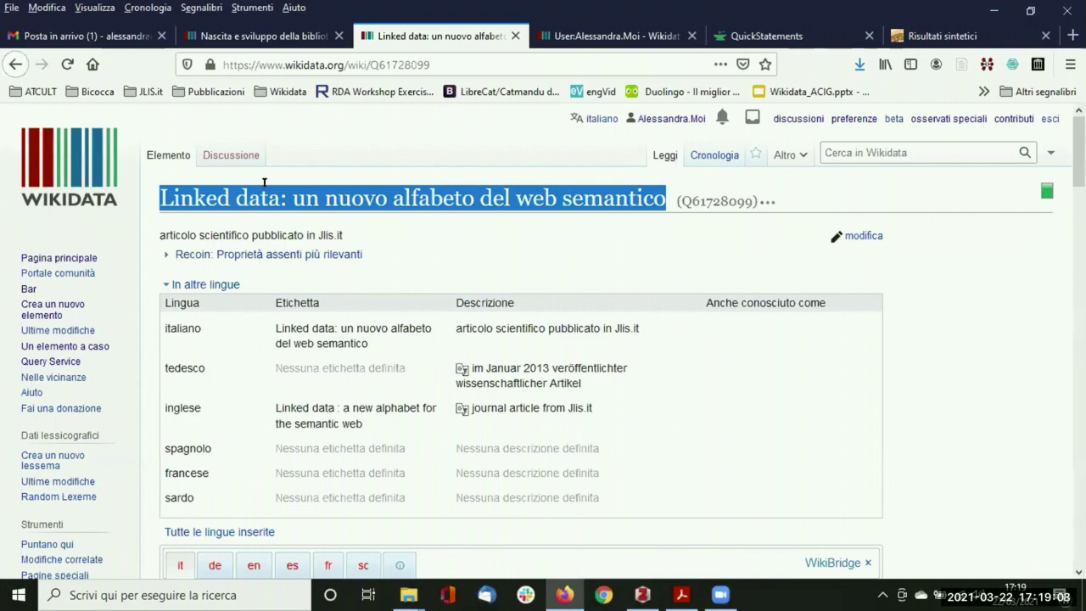
scroll(328, 202, down, 8)
scroll(434, 229, up, 3)
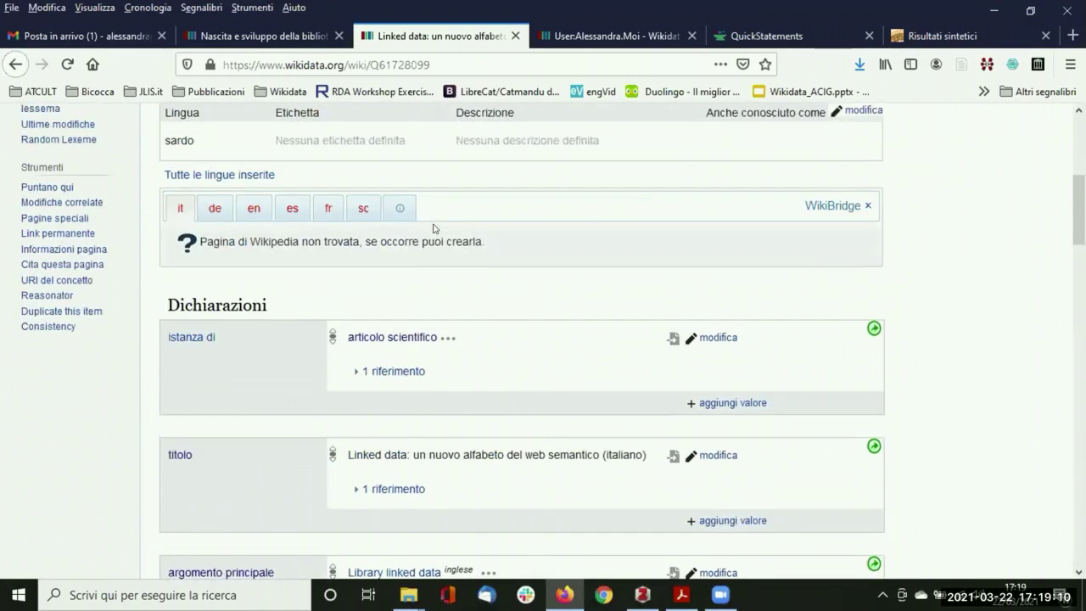
scroll(434, 228, up, 5)
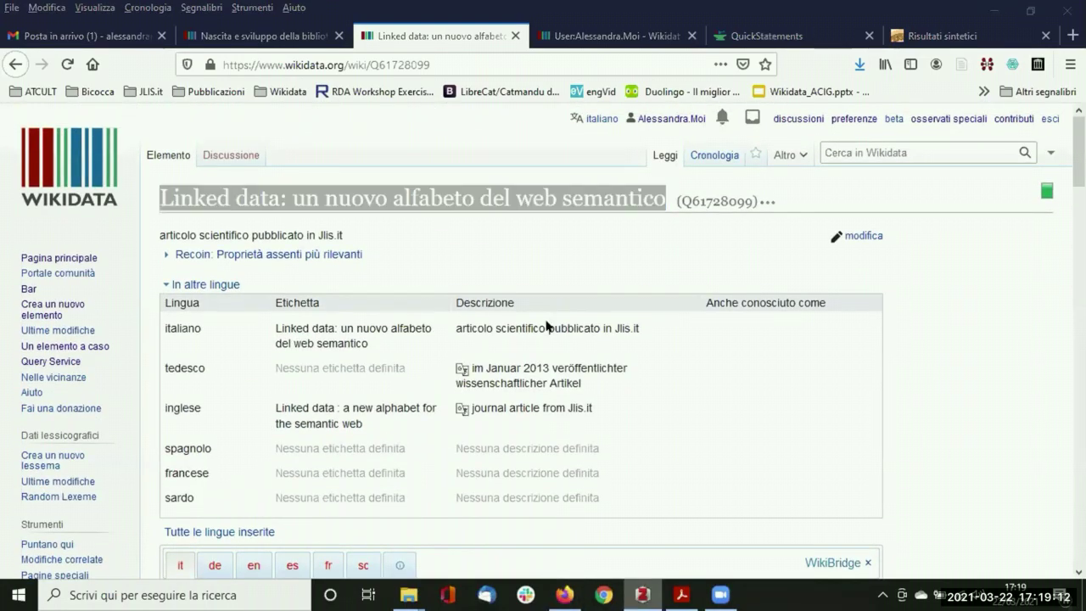
key(alt+Tab)
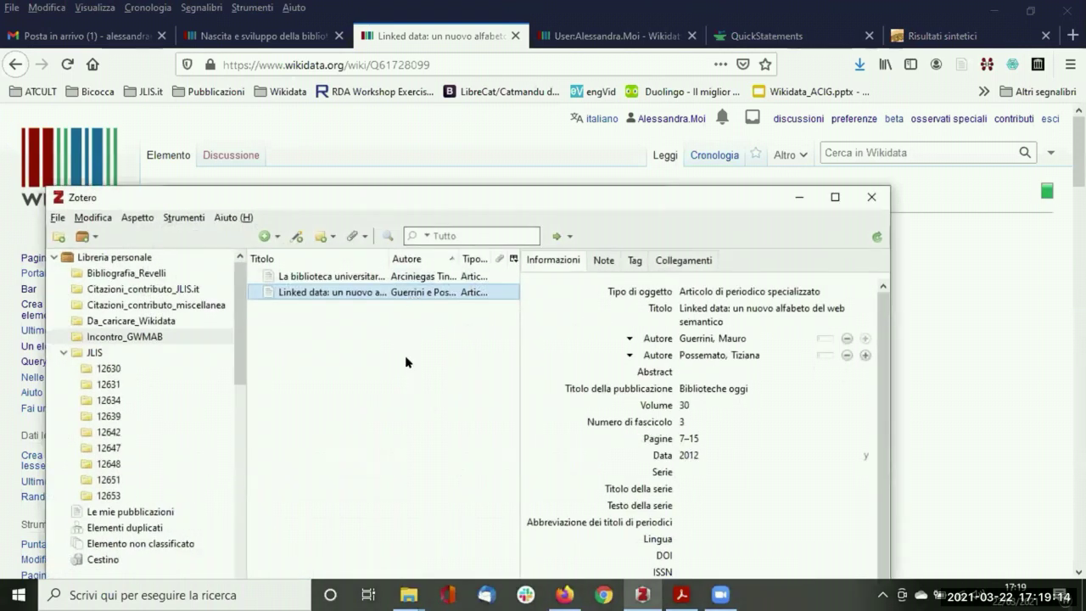
click(743, 390)
click(360, 386)
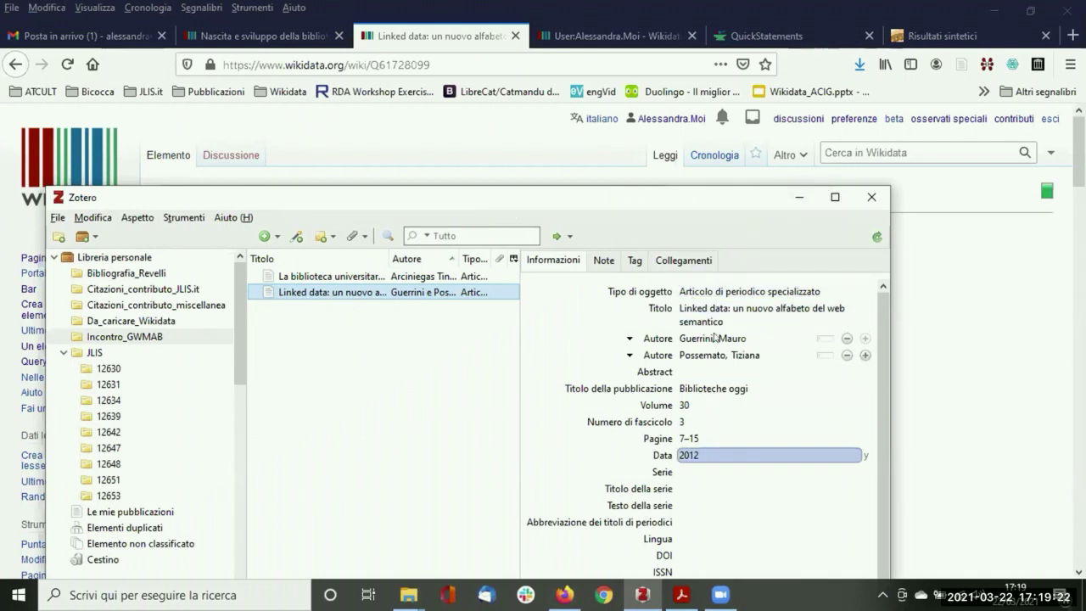
Switch to QuickStatements and log in through MediaWiki with the account password, declining to save the credentials in Firefox.
click(741, 35)
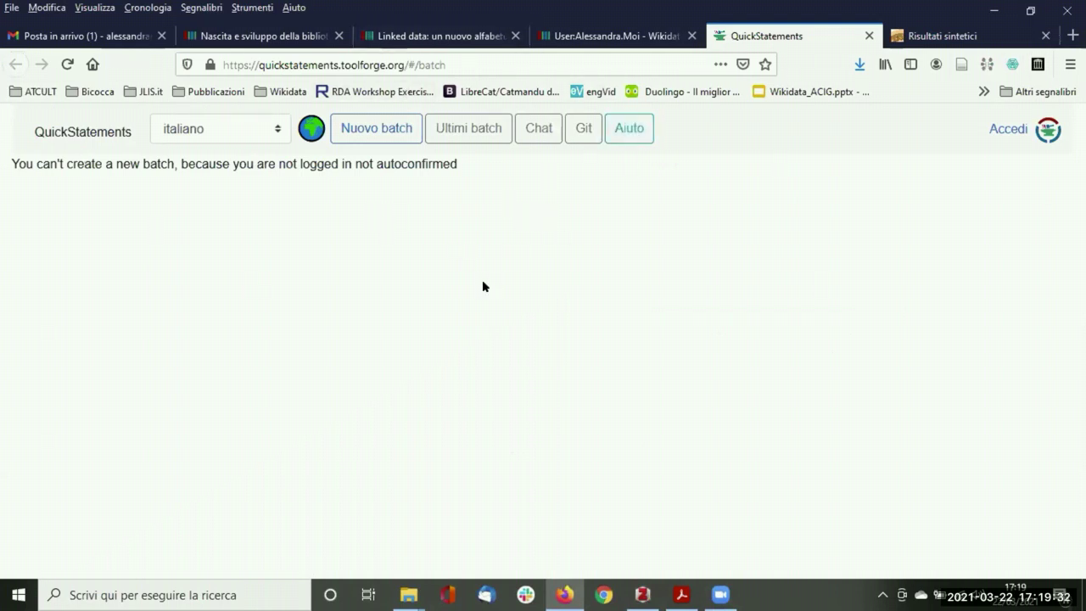
click(1003, 129)
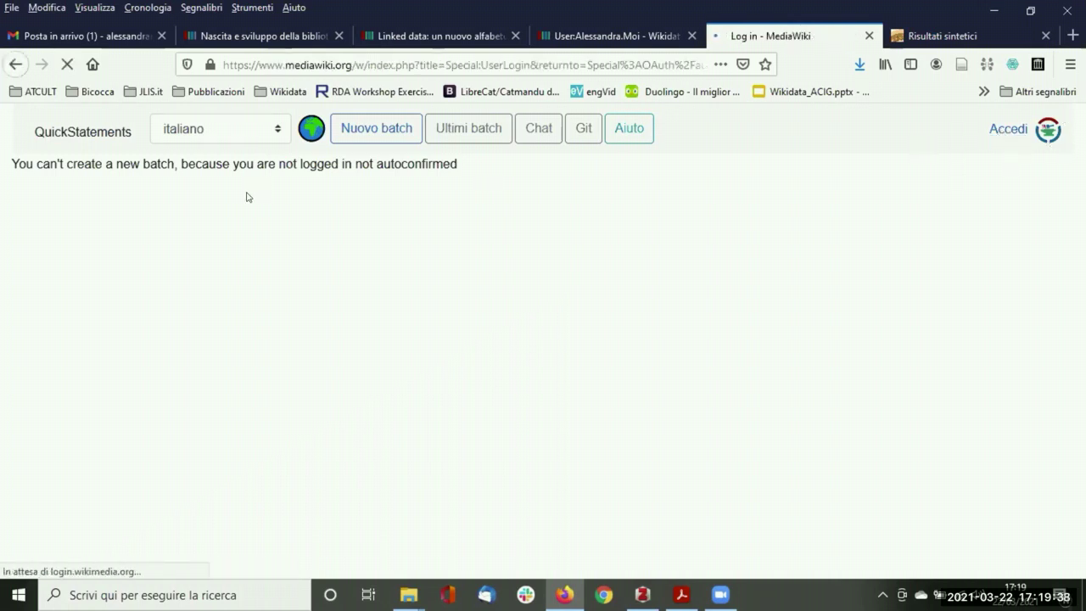
scroll(208, 337, down, 2)
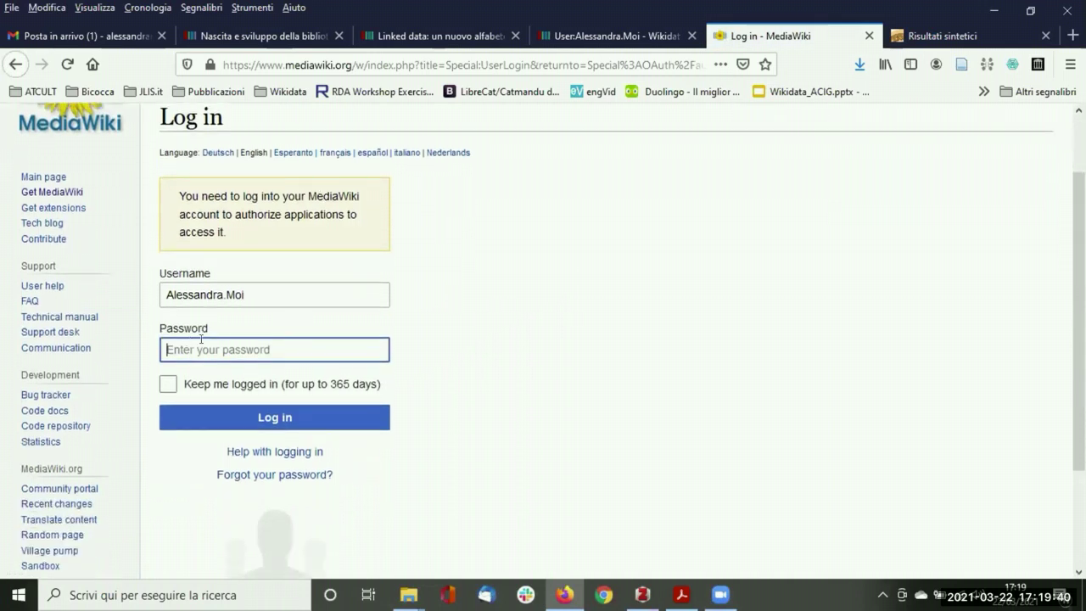
text(•••)
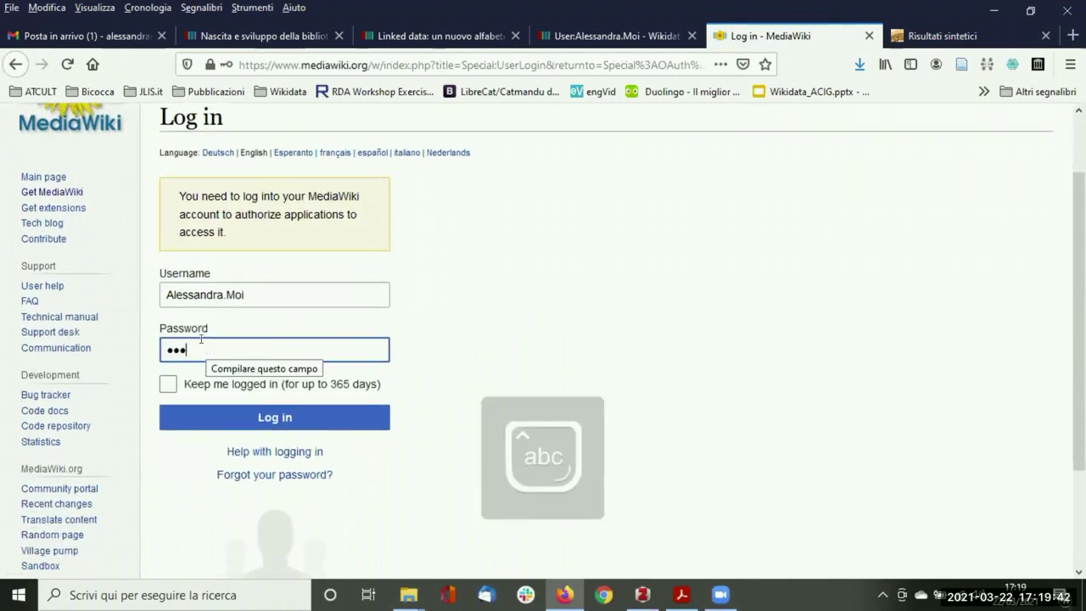
text(•••)
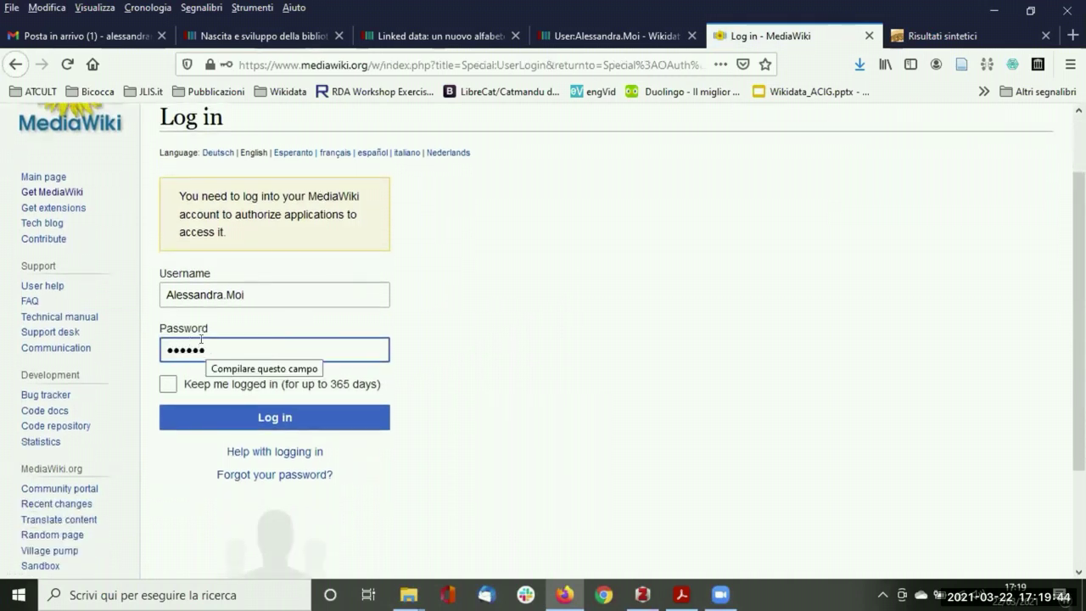
text(•••••)
key(Return)
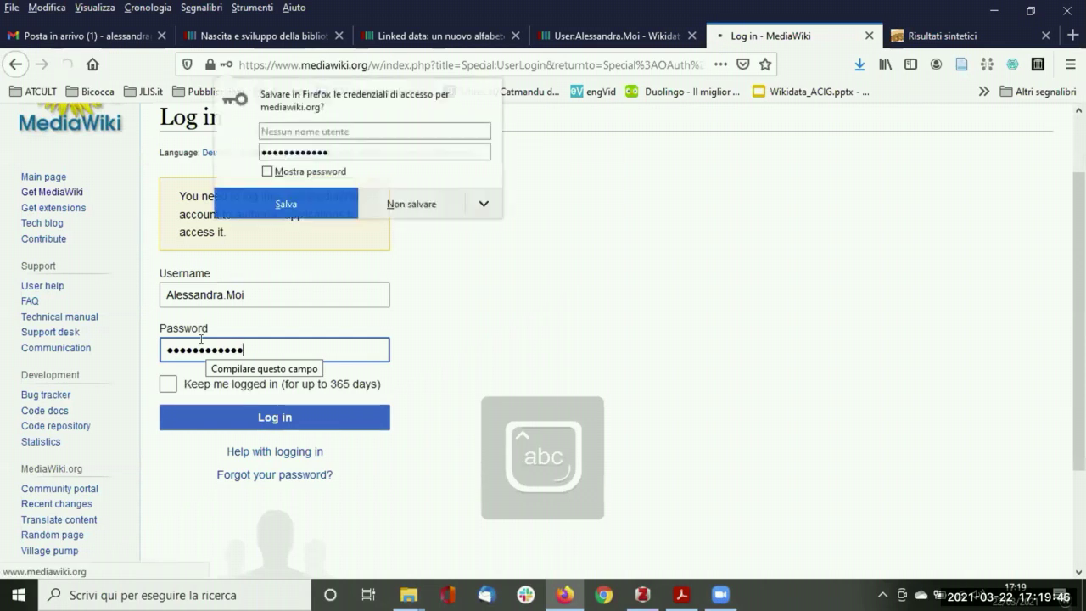
click(392, 205)
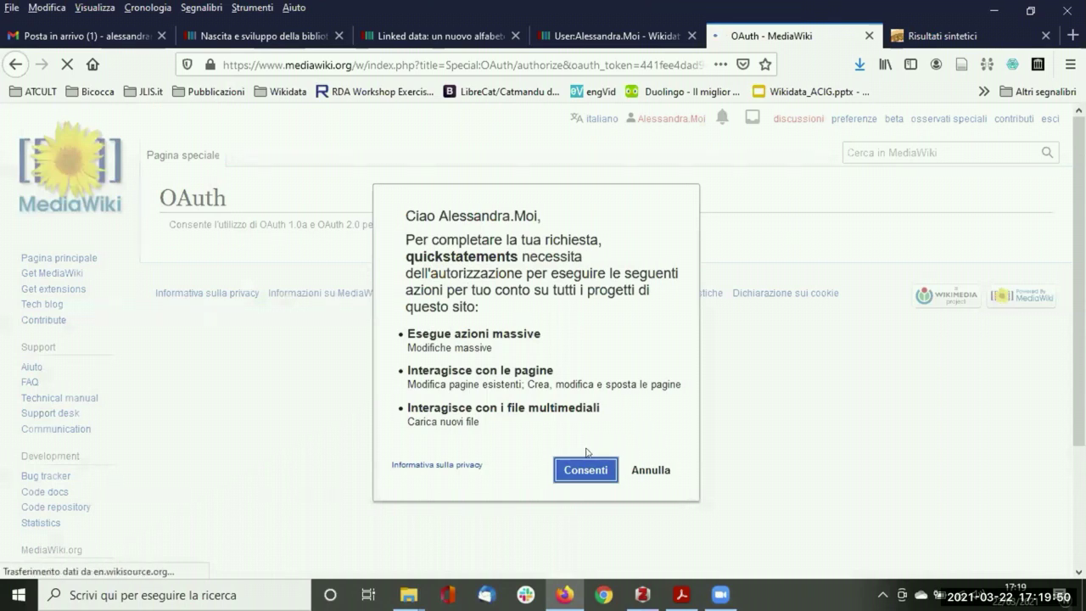
Authorize QuickStatements to act on the account's behalf and open a new Wikidata batch.
click(585, 473)
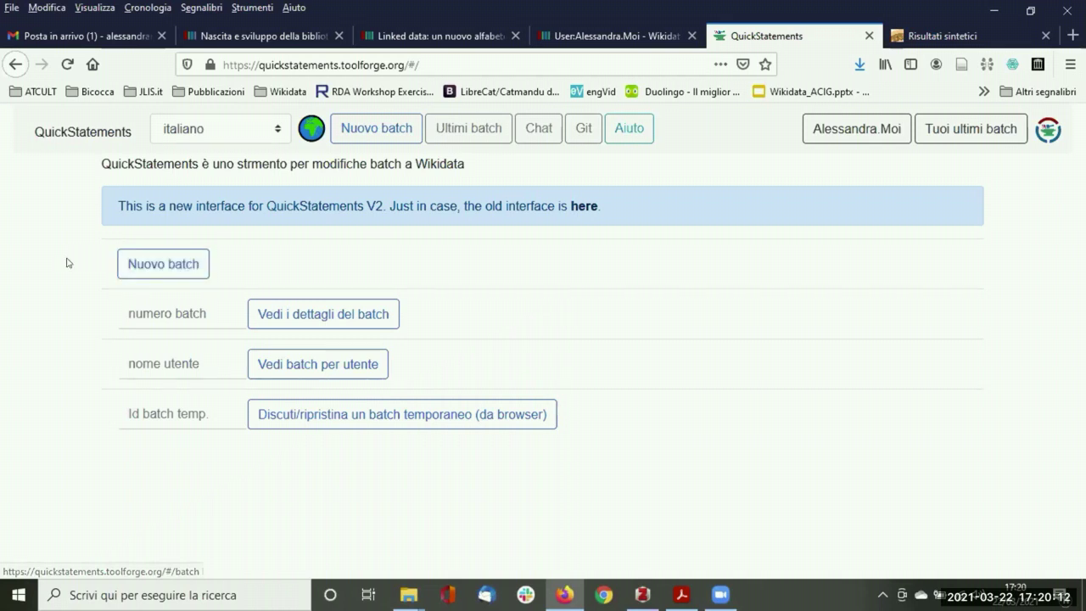
click(161, 265)
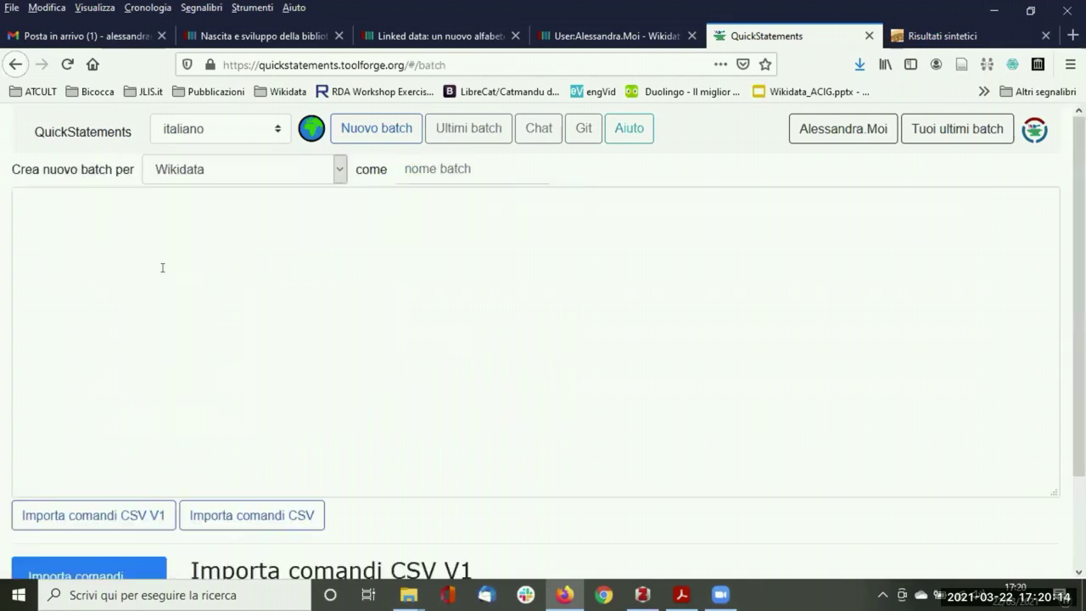
scroll(57, 303, down, 2)
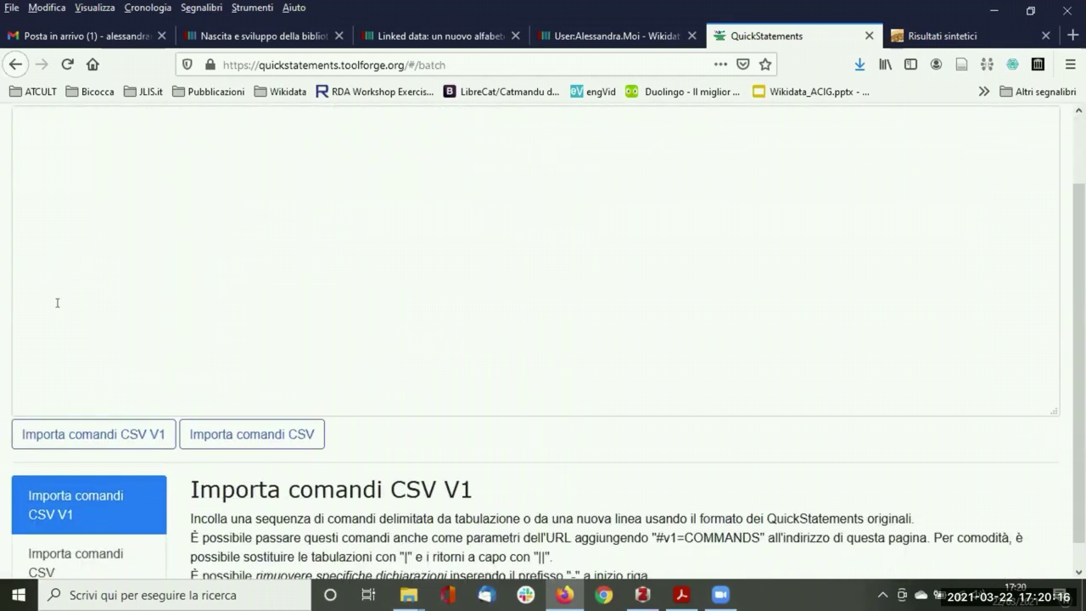
scroll(126, 291, up, 2)
Bring Zotero in front of the new batch page, move its window partly aside, and review the details of both Incontro_GWMAB articles.
click(642, 594)
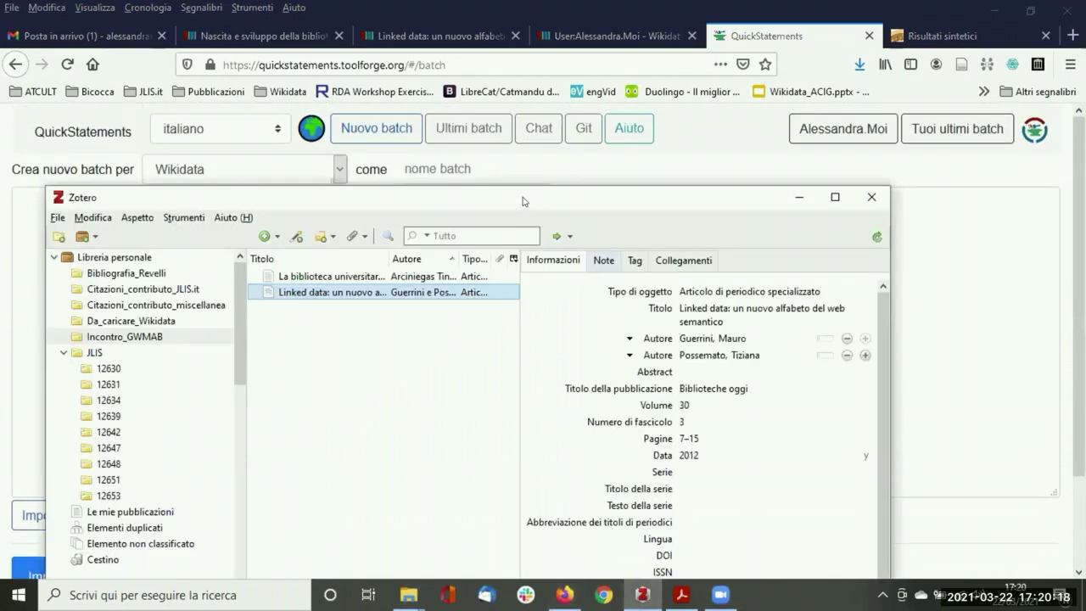
drag(507, 205, 532, 158)
click(335, 228)
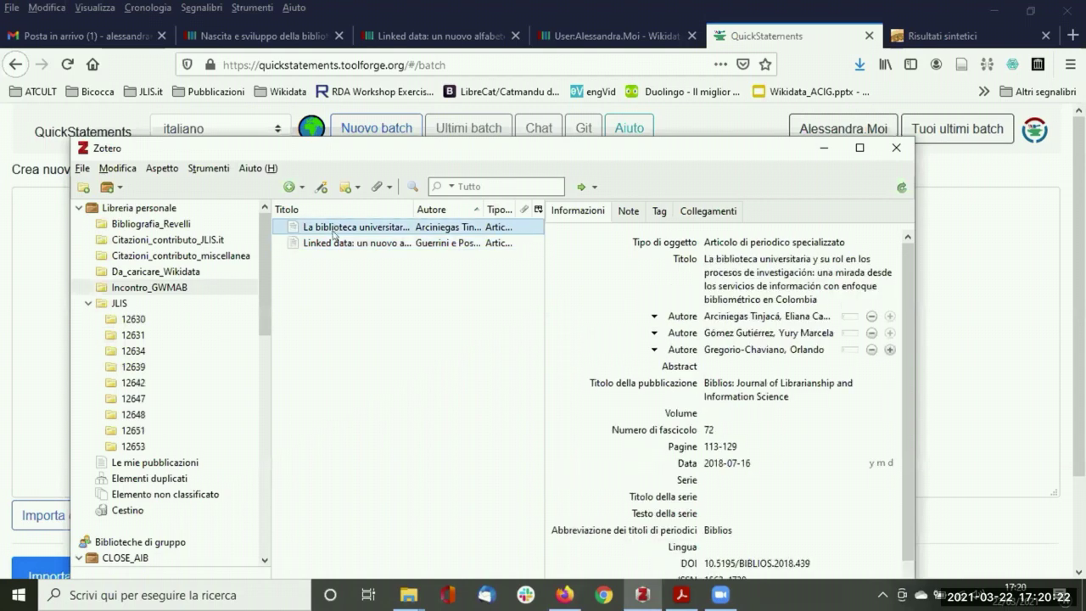
click(331, 243)
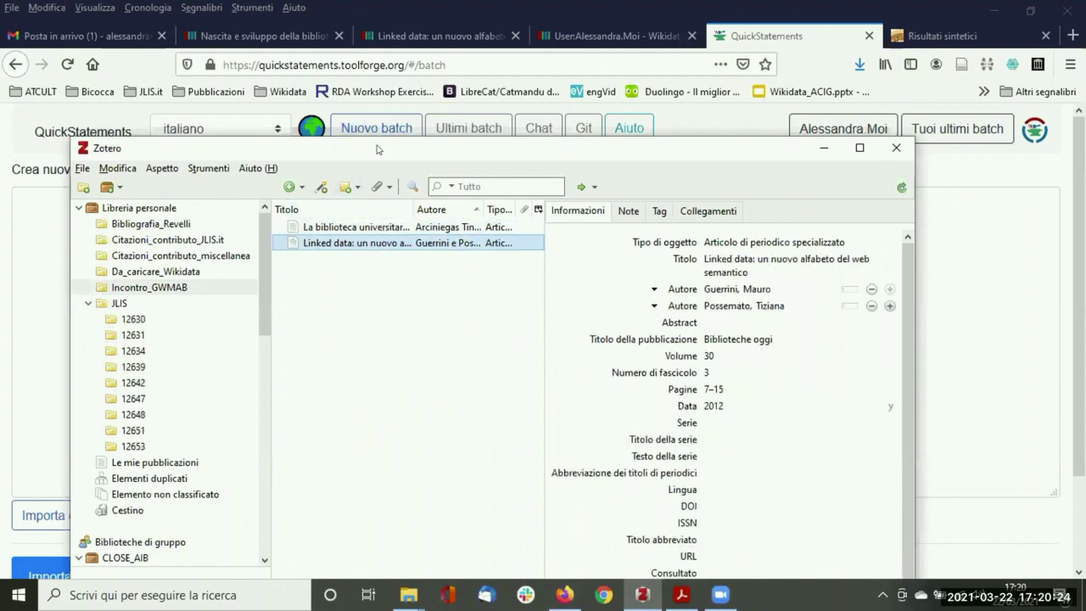
drag(375, 148, 560, 139)
click(523, 219)
click(512, 234)
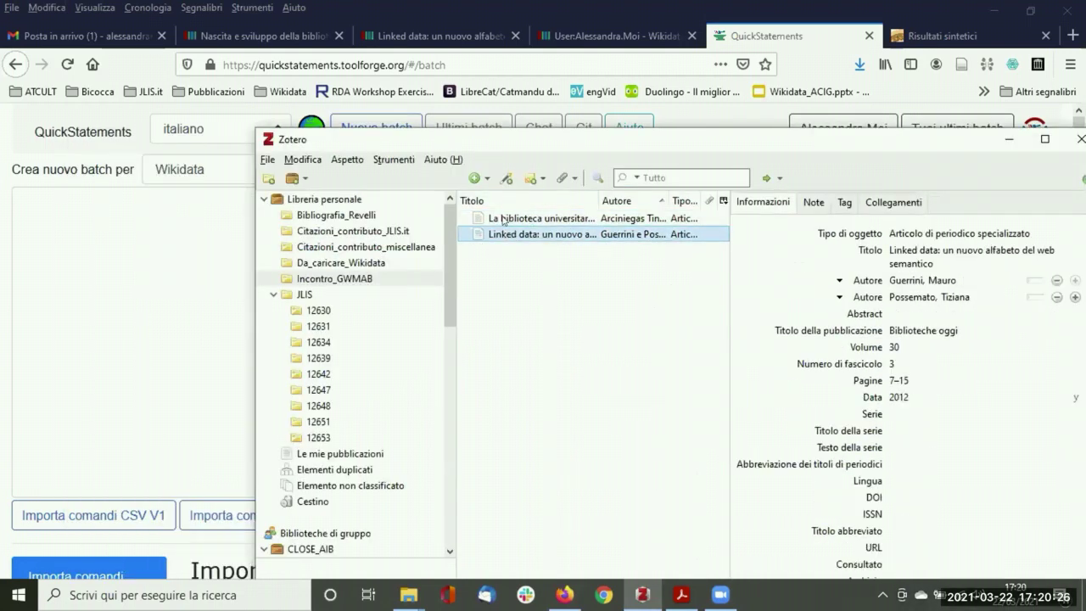
click(501, 219)
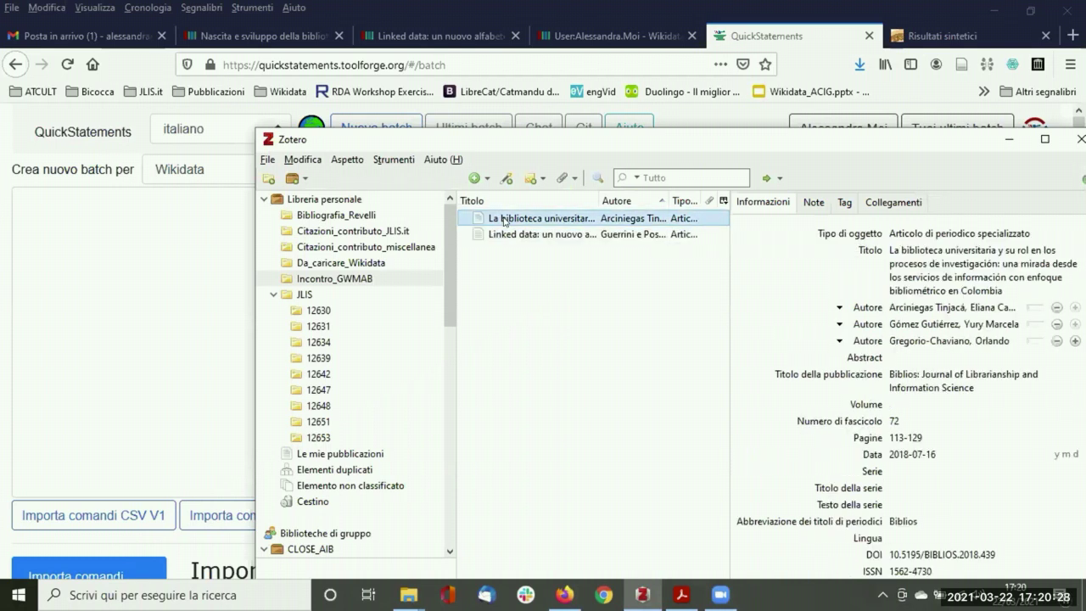
click(510, 235)
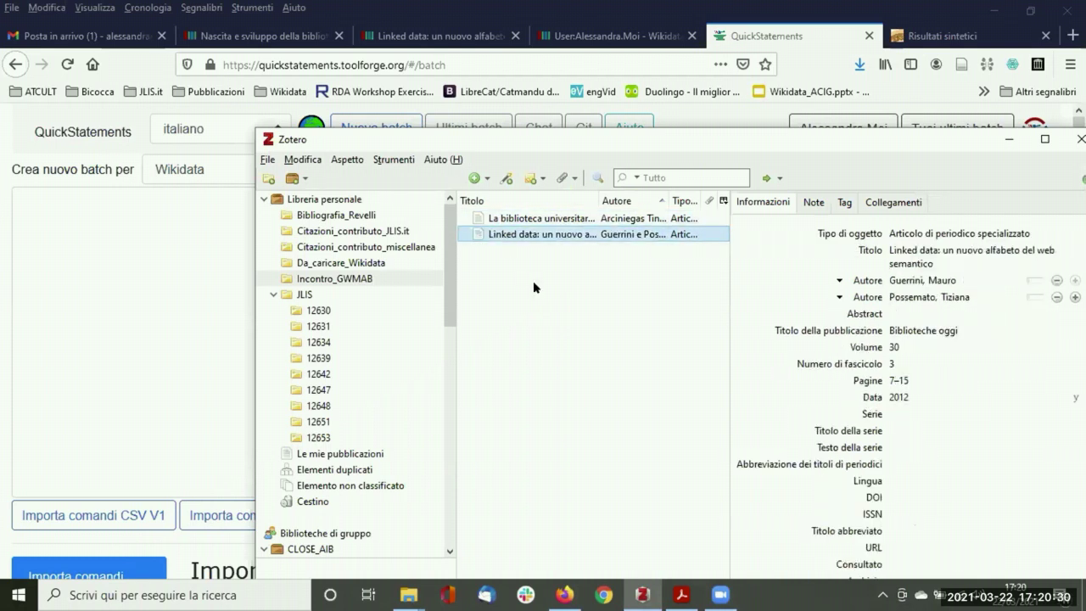
click(516, 215)
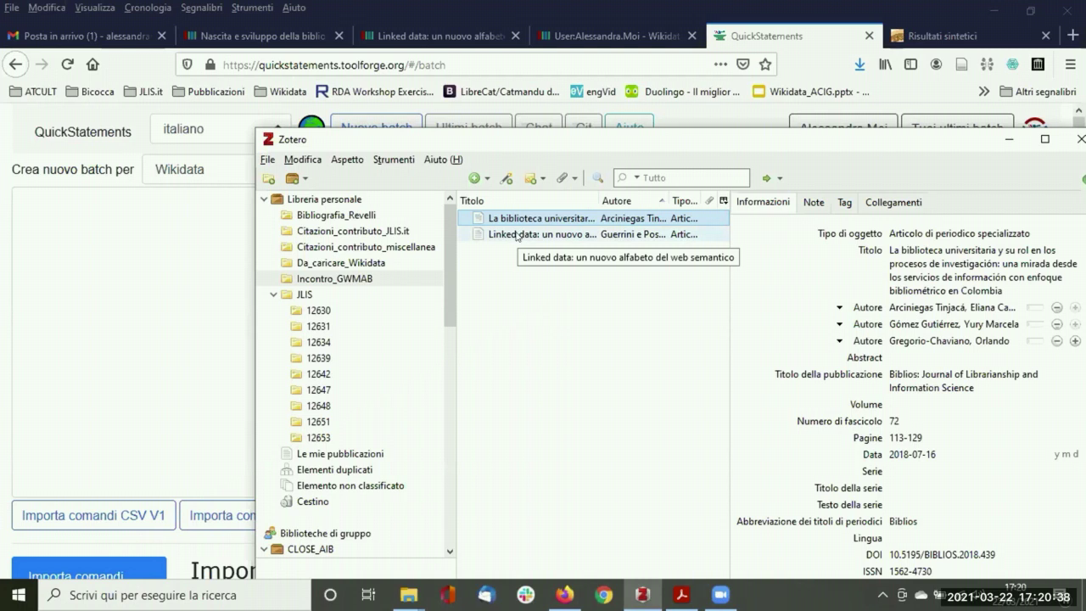
Compare the bibliographic fields of the Linked data article with those of La biblioteca universitaria by alternating between the two records.
click(514, 234)
click(515, 219)
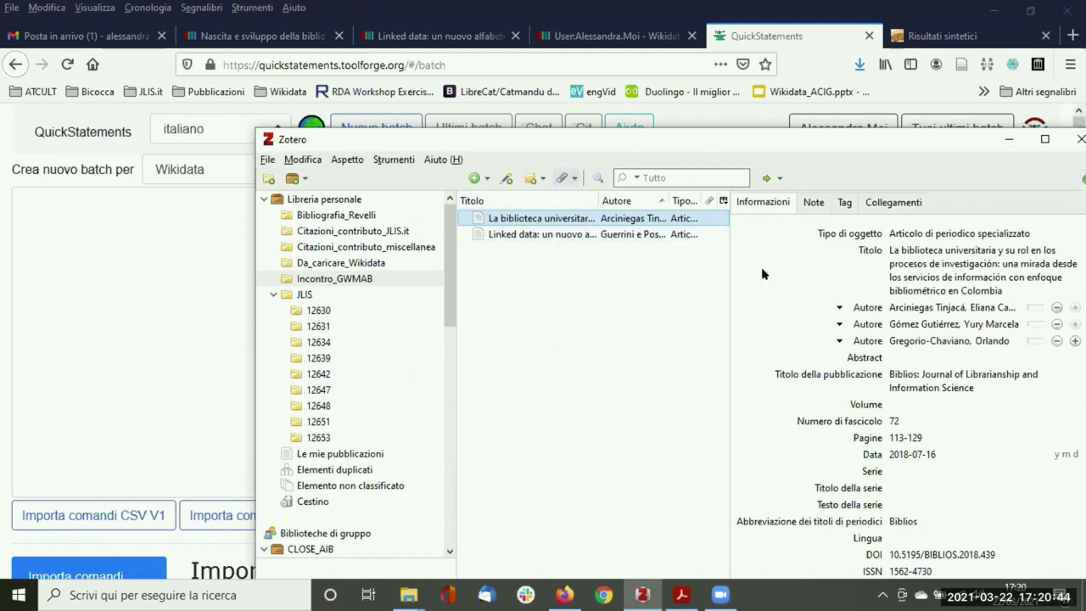
click(499, 236)
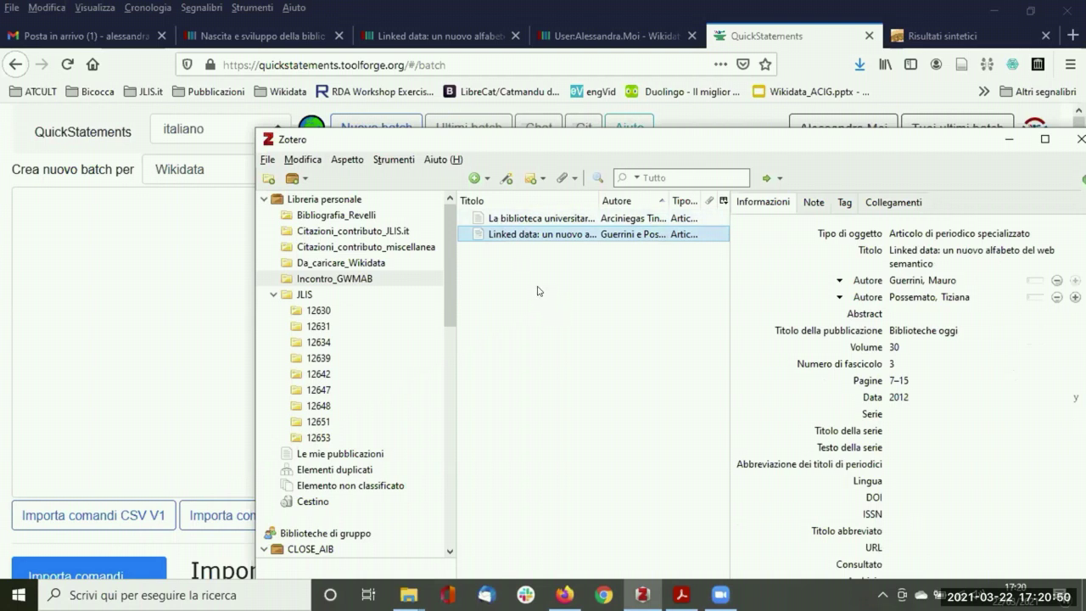
click(504, 223)
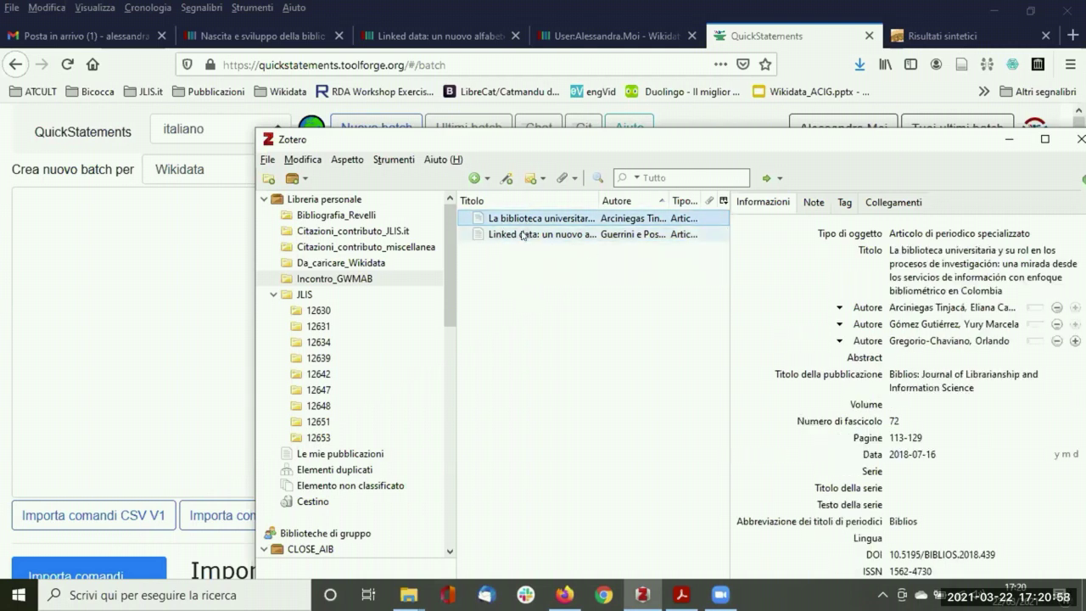
click(505, 236)
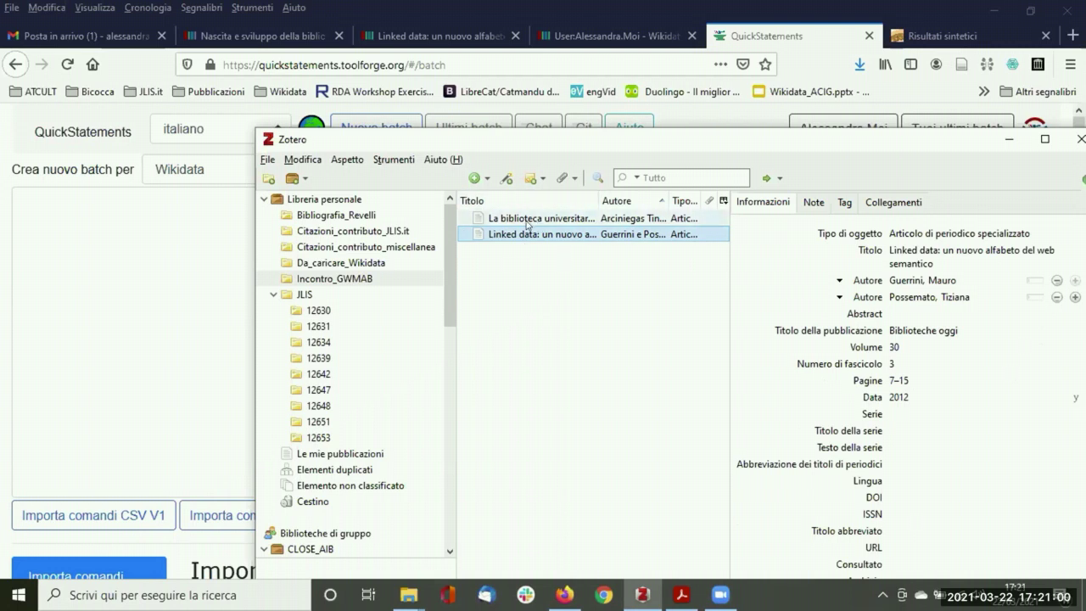
Select both Incontro_GWMAB articles, transfer them into the QuickStatements batch as commands, and minimize Zotero.
click(527, 222)
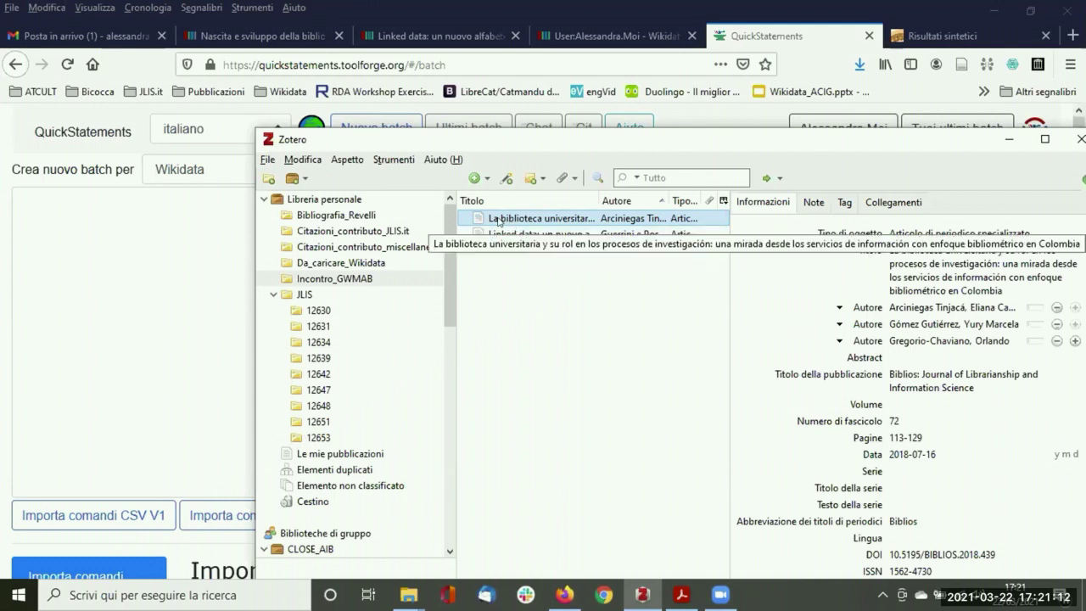
shift+click(510, 235)
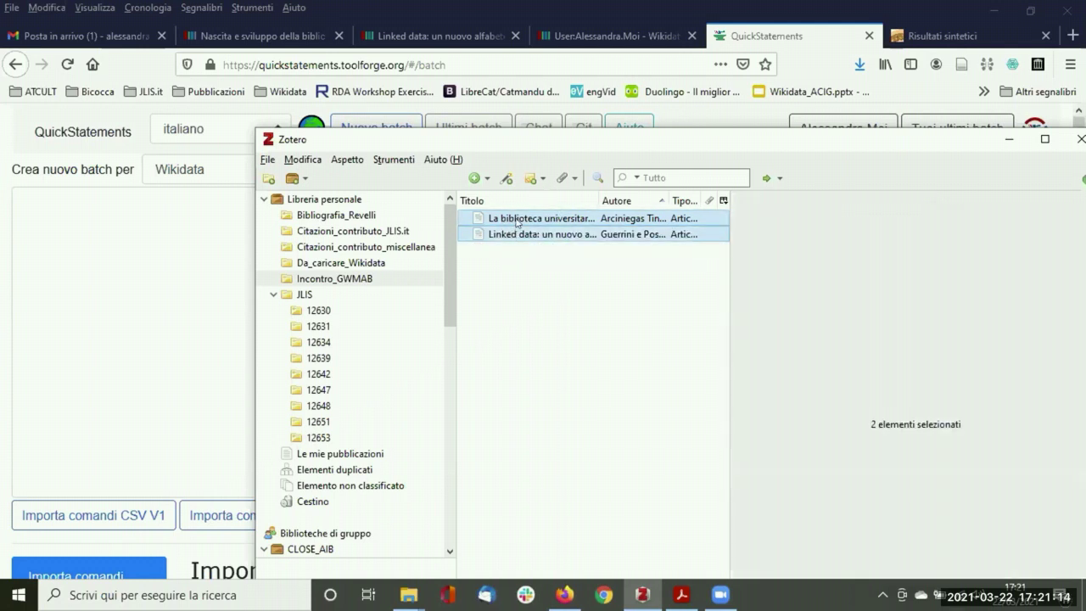
drag(516, 221, 63, 223)
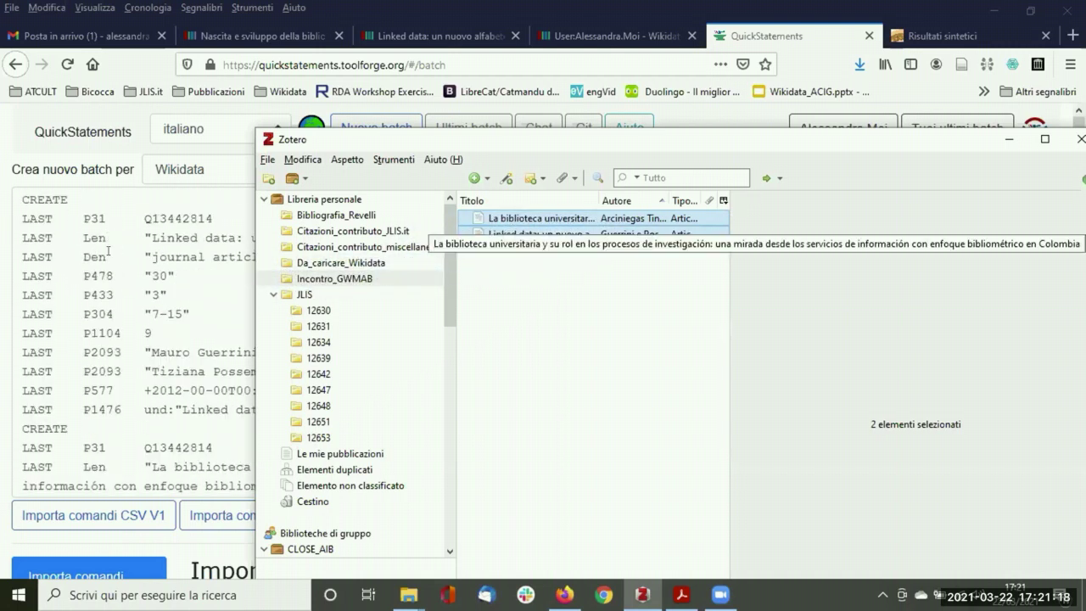
click(1010, 142)
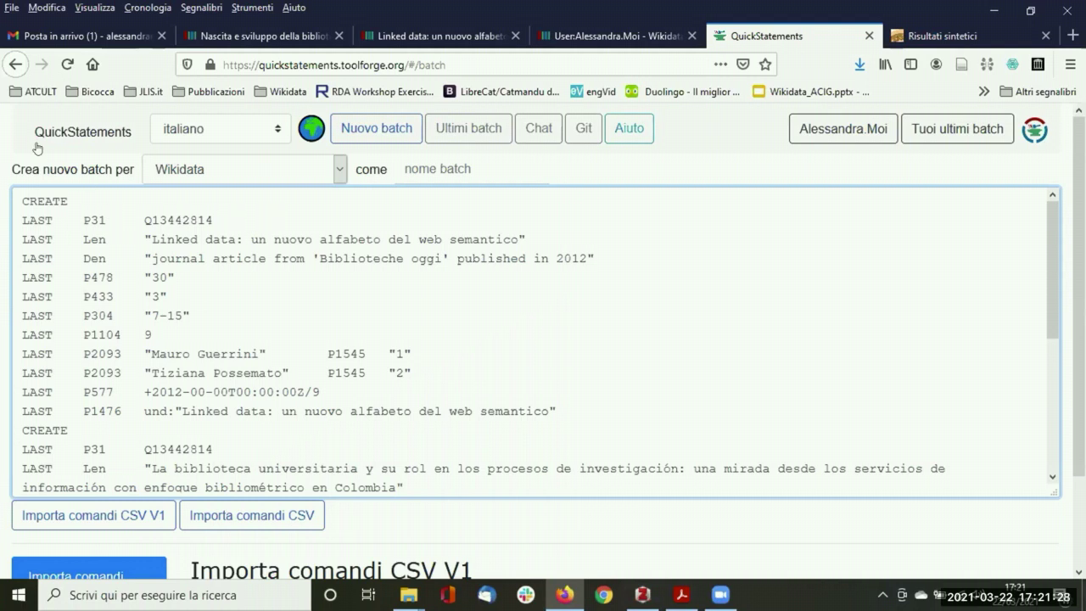
Examine the first CREATE block of the batch, covering the commands for the Linked data article from P31 to P1476.
scroll(36, 149, down, 2)
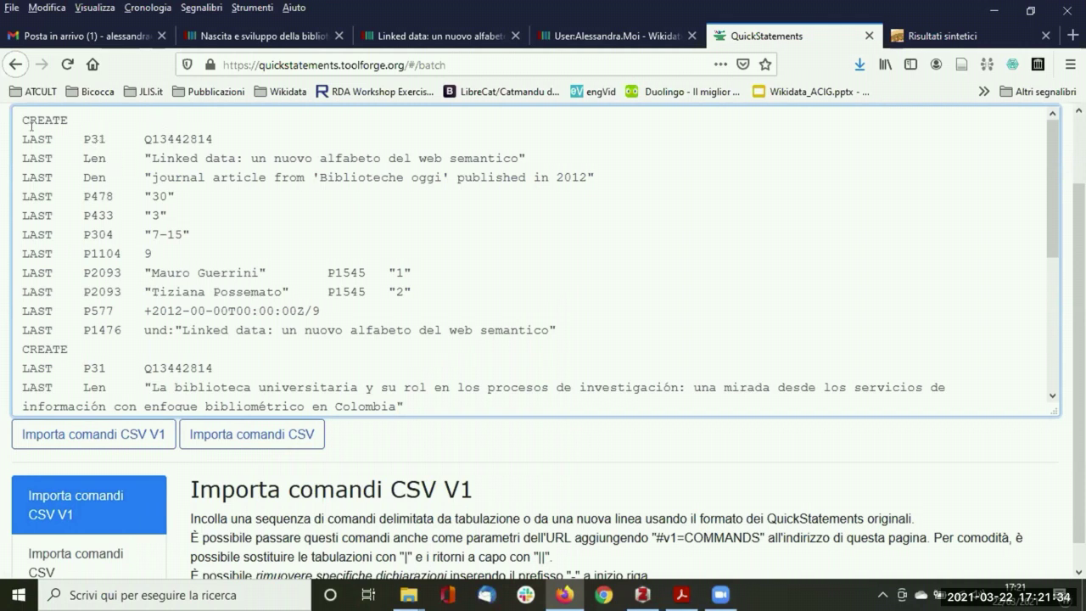
drag(21, 119, 568, 331)
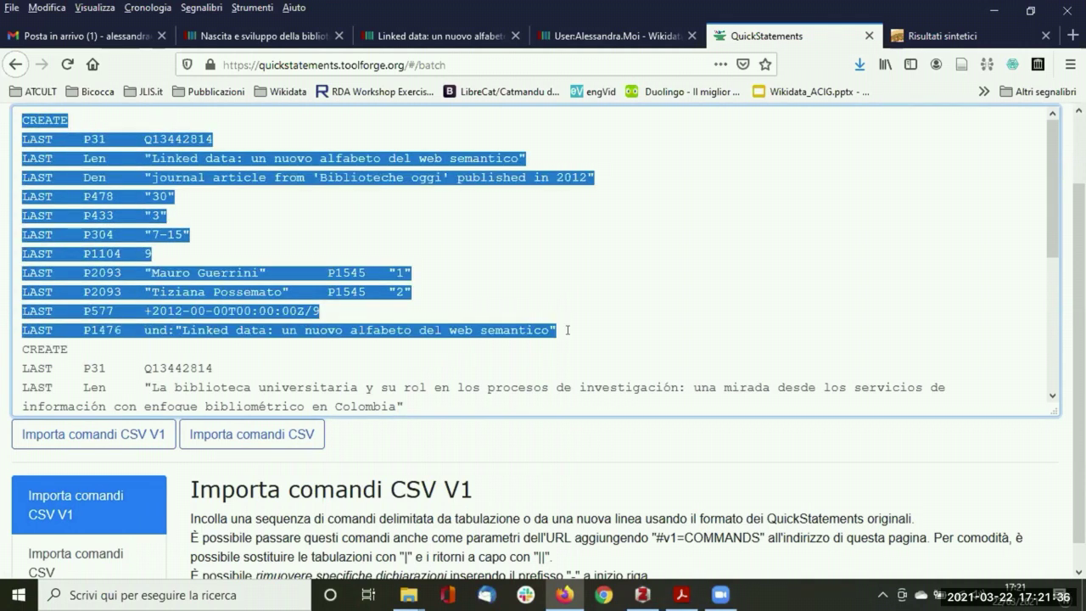
click(191, 178)
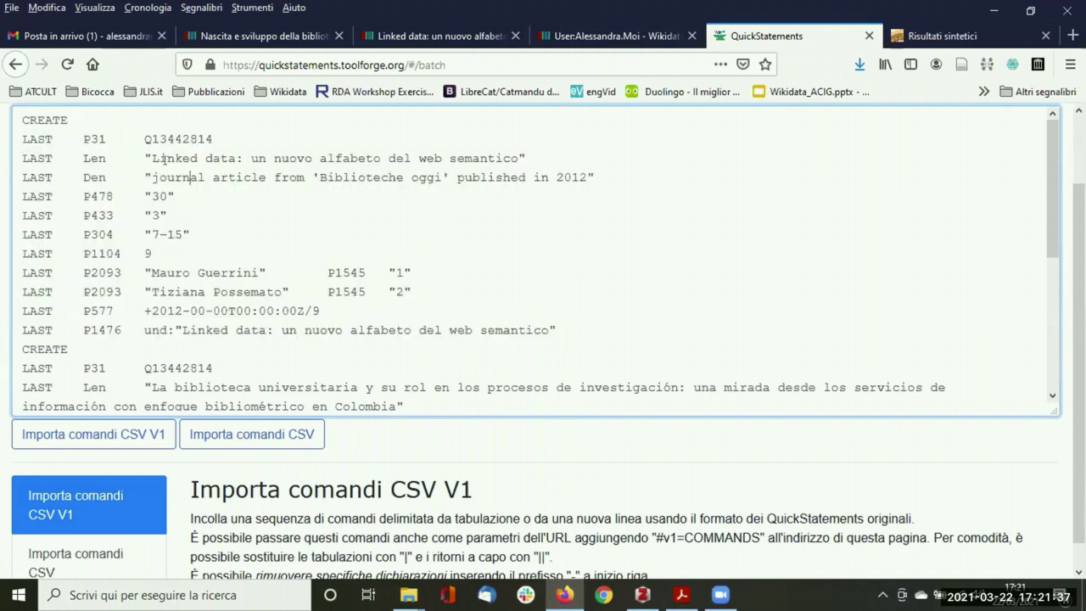
Examine the first article's CREATE command and its P31, English label and description lines in the batch.
click(14, 113)
drag(23, 119, 70, 116)
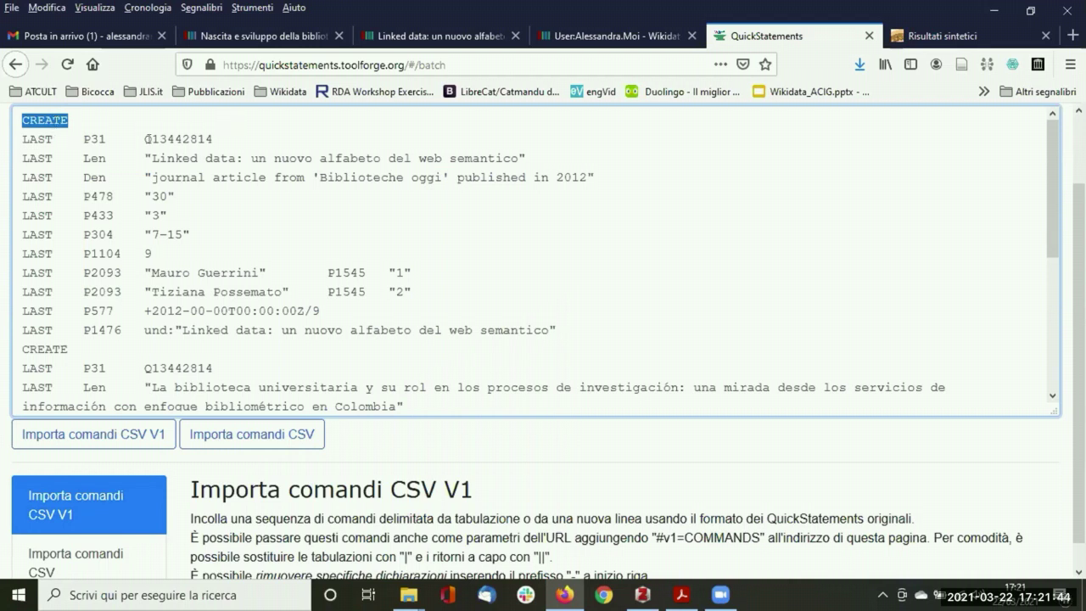
drag(17, 151, 603, 172)
click(174, 175)
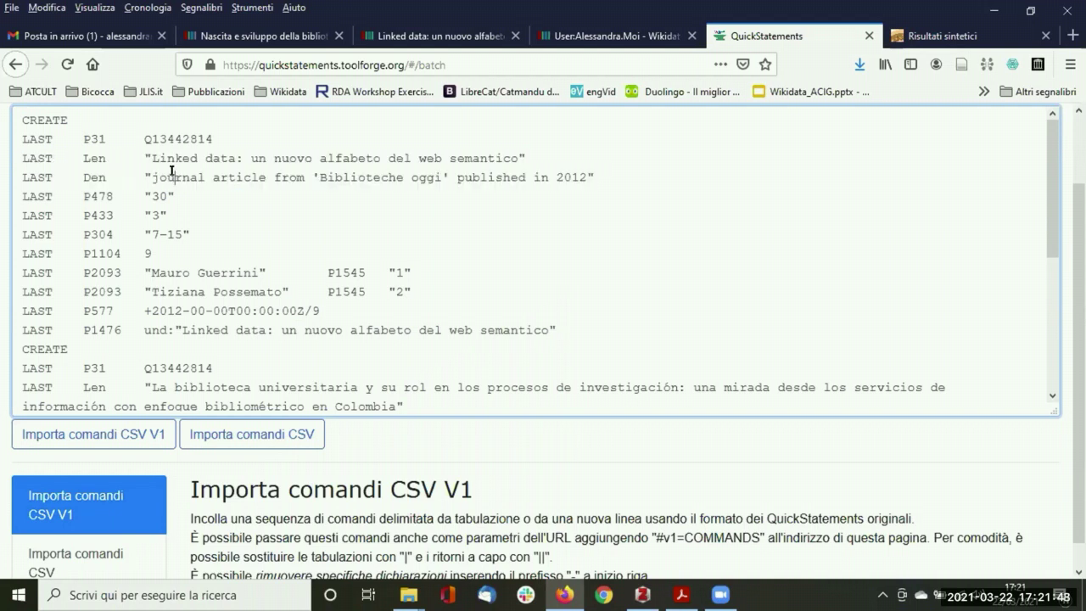
drag(12, 158, 274, 158)
drag(143, 139, 209, 139)
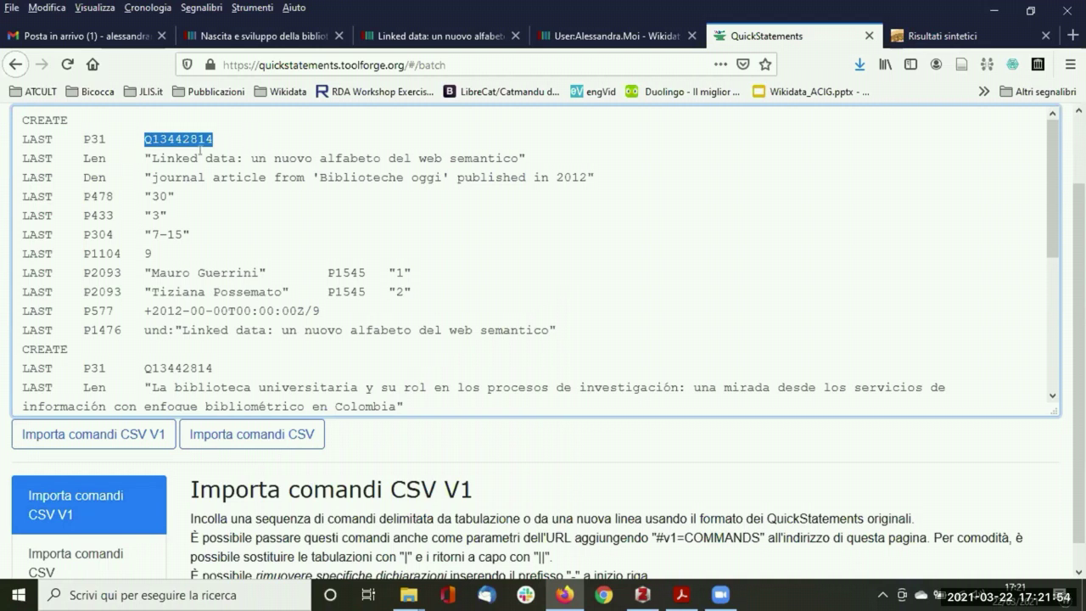
drag(145, 158, 527, 158)
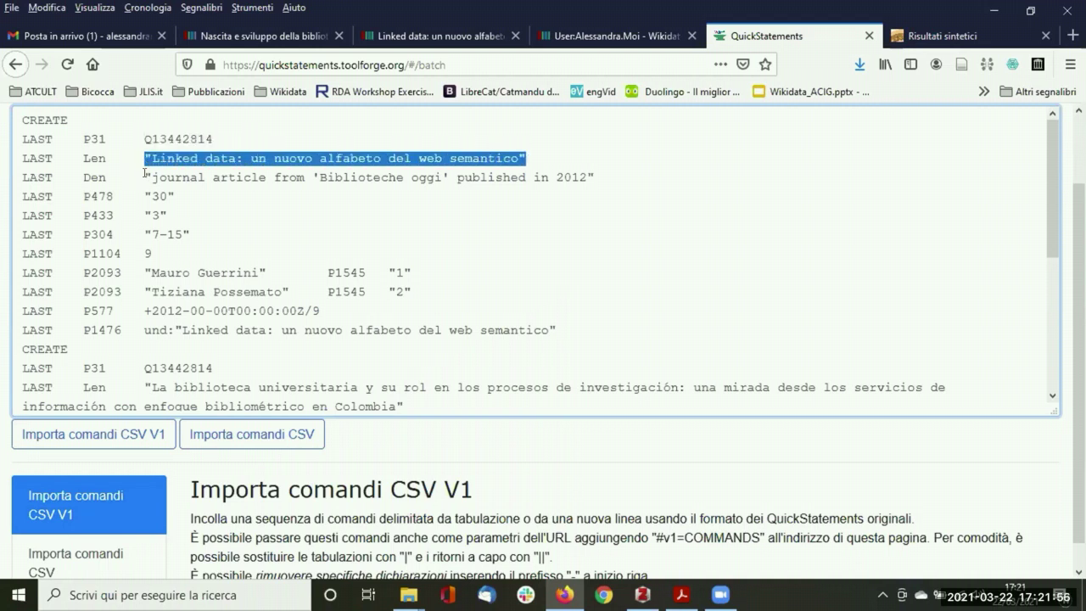
drag(146, 174, 594, 176)
scroll(176, 211, down, 2)
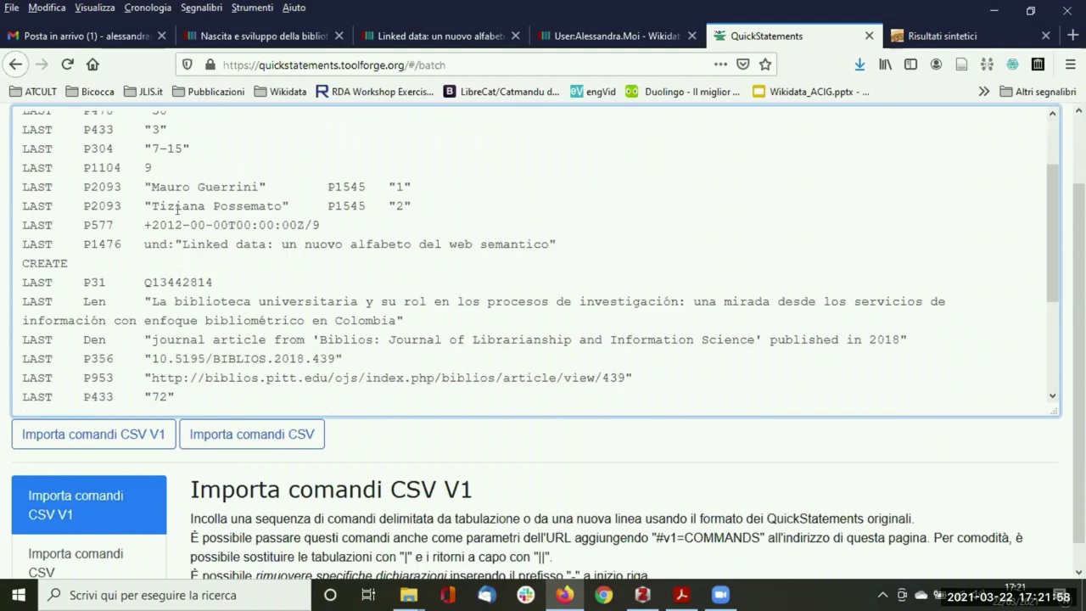
Examine the first article's volume, issue and page values and the P1545 ordinal qualifiers on its author lines.
scroll(136, 204, up, 2)
drag(144, 196, 190, 234)
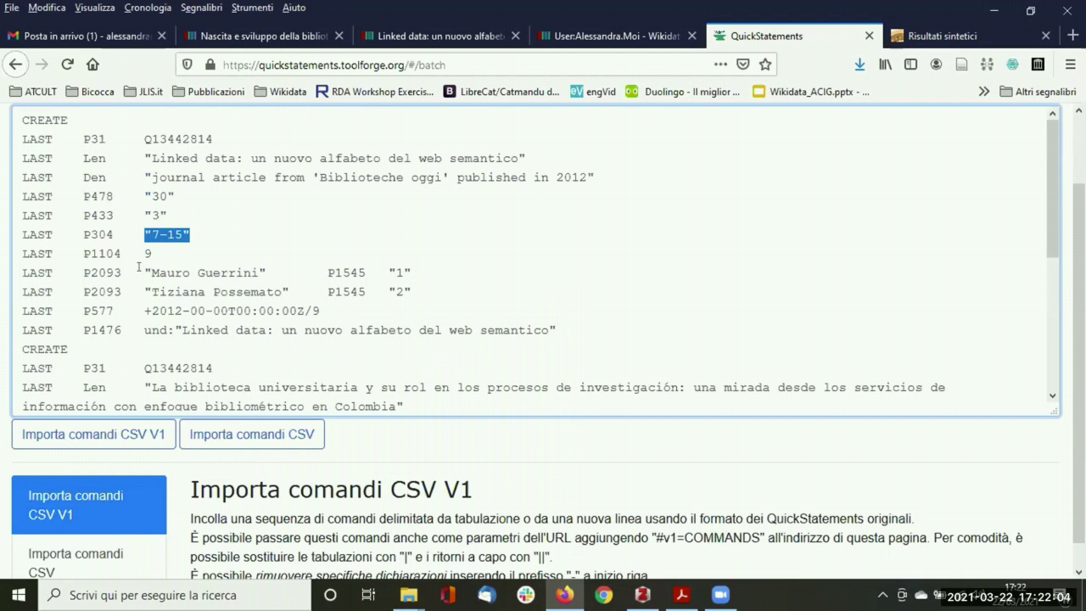
drag(145, 273, 407, 289)
click(328, 272)
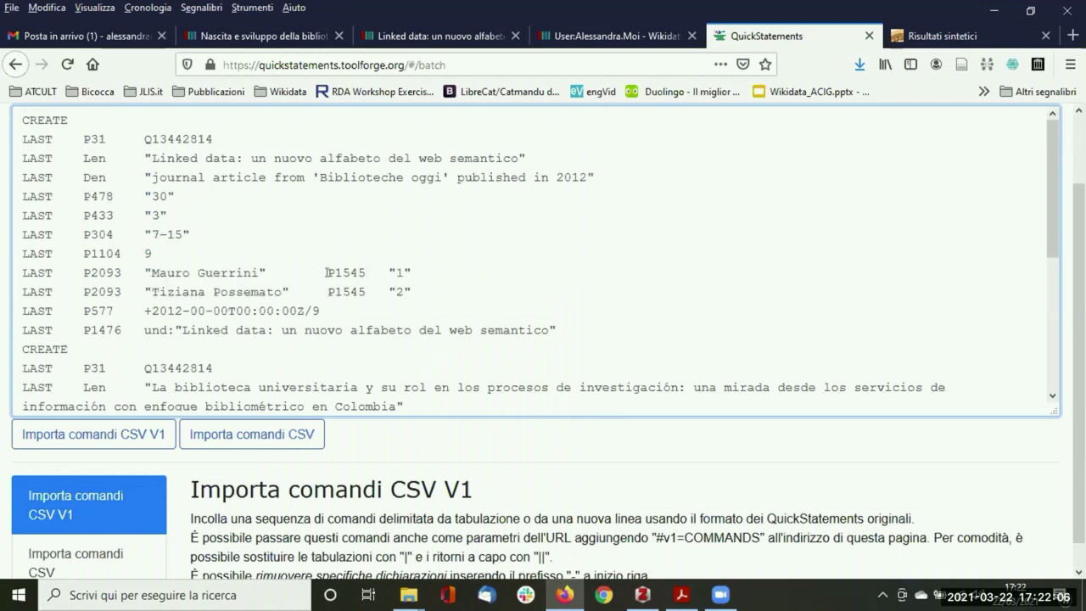
drag(328, 273, 403, 268)
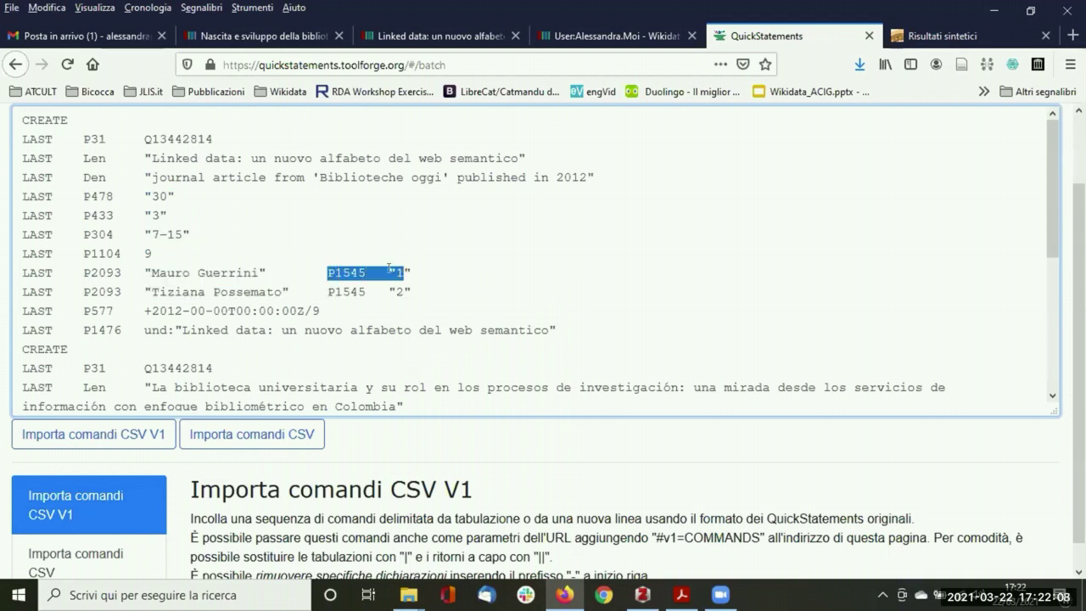
drag(327, 292, 412, 292)
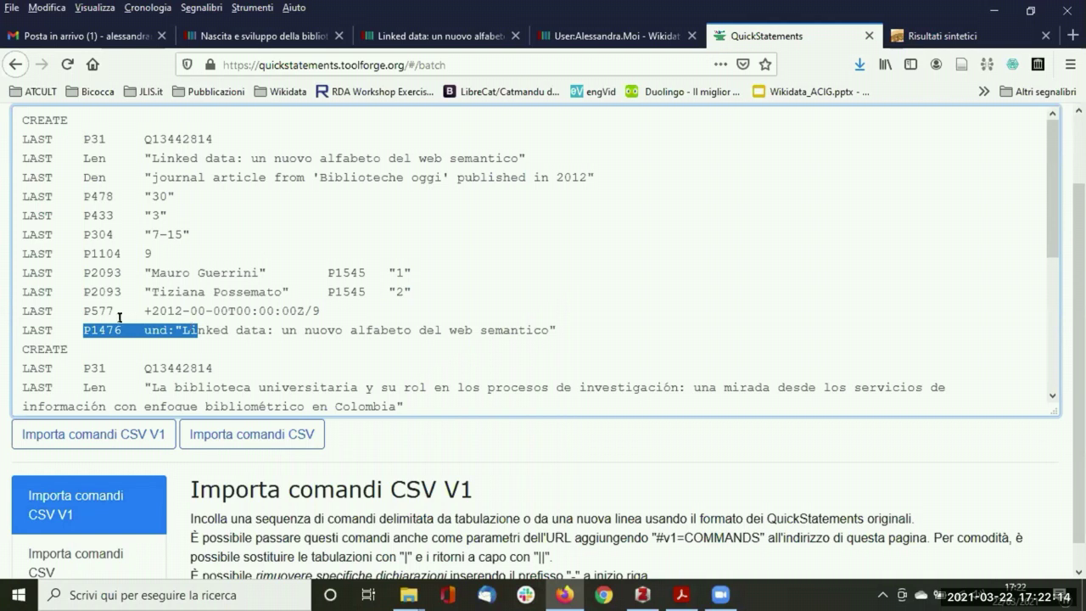
Replace the "und" language code of the first article's P1476 title with "ita".
click(163, 328)
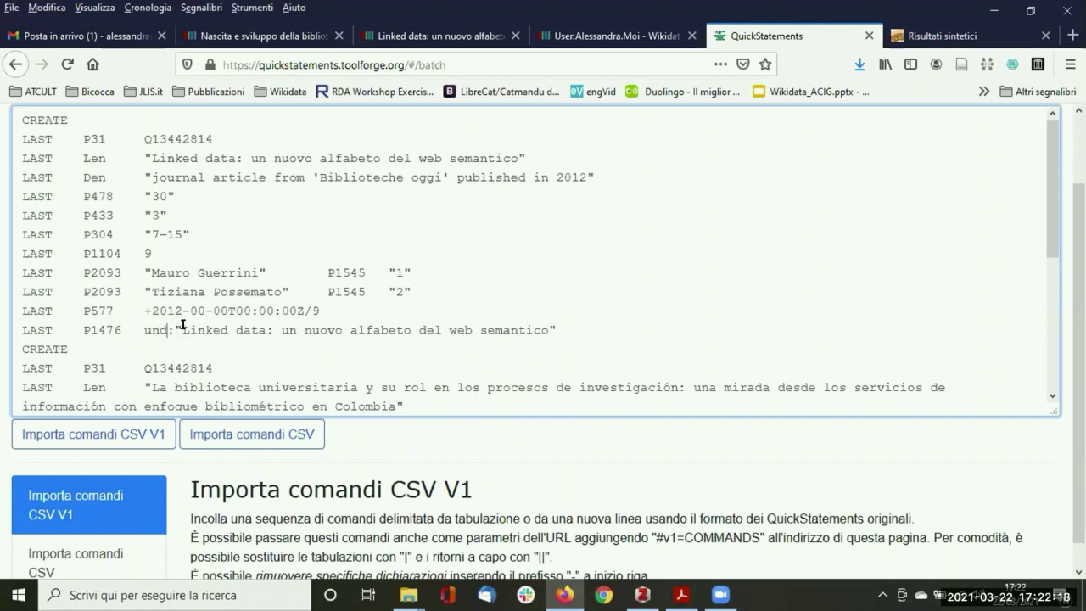
drag(140, 329, 173, 330)
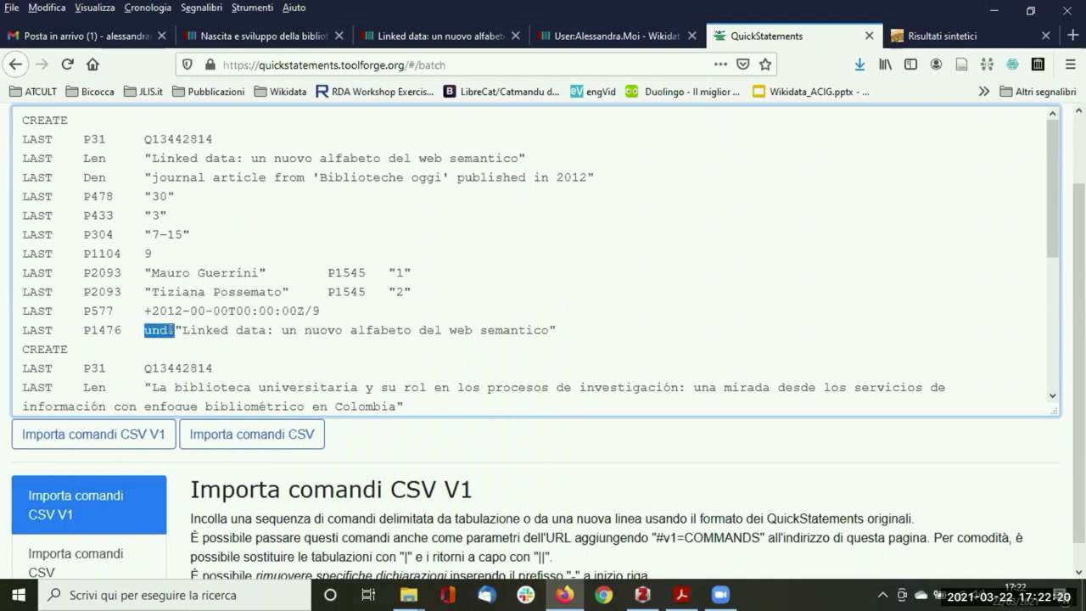
click(152, 329)
key(BackSpace)
key(BackSpace)
key(BackSpace)
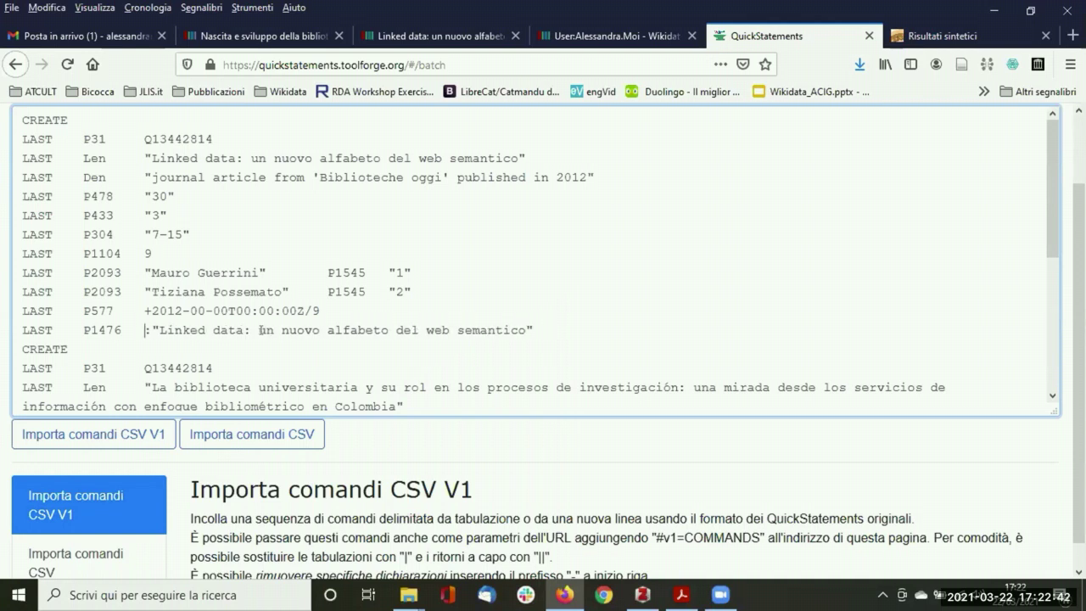
text(it)
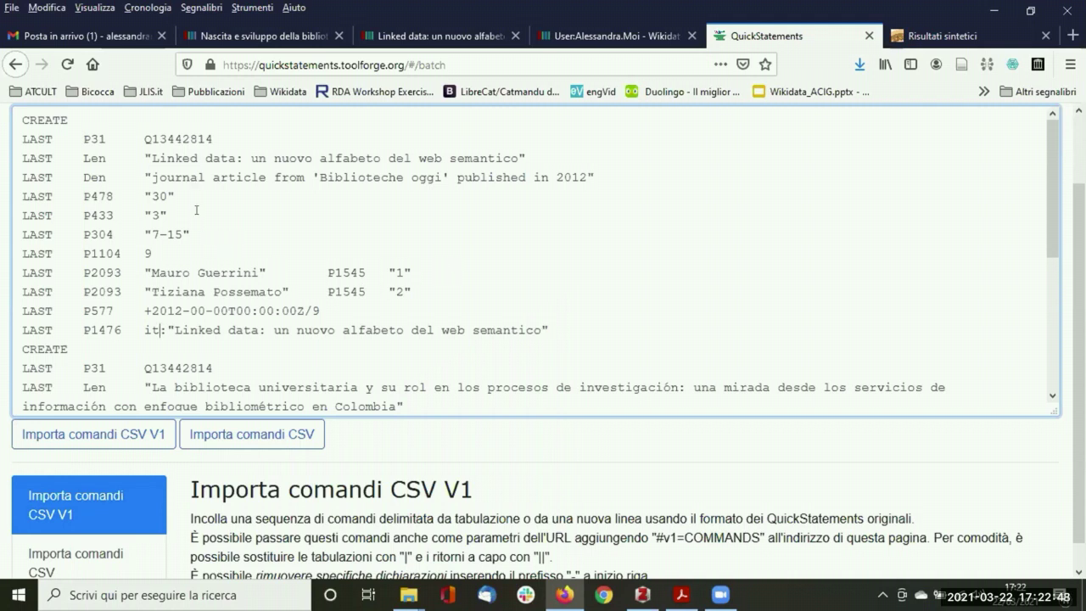
scroll(196, 210, down, 3)
scroll(196, 210, down, 1)
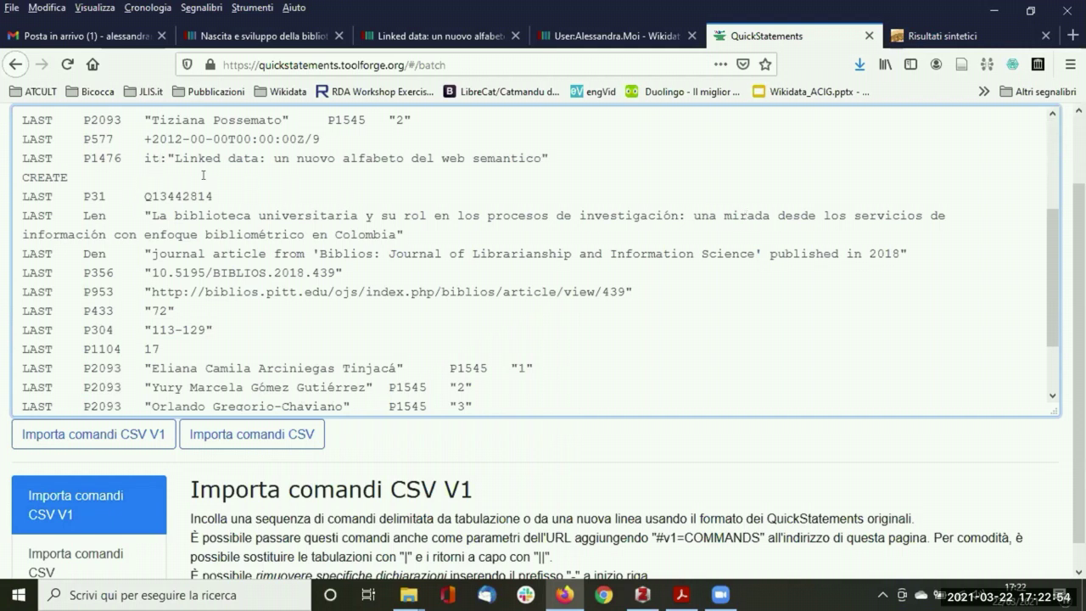
text(a)
Replace the "und" language code of the second article's P1476 title with "spa".
scroll(208, 213, down, 2)
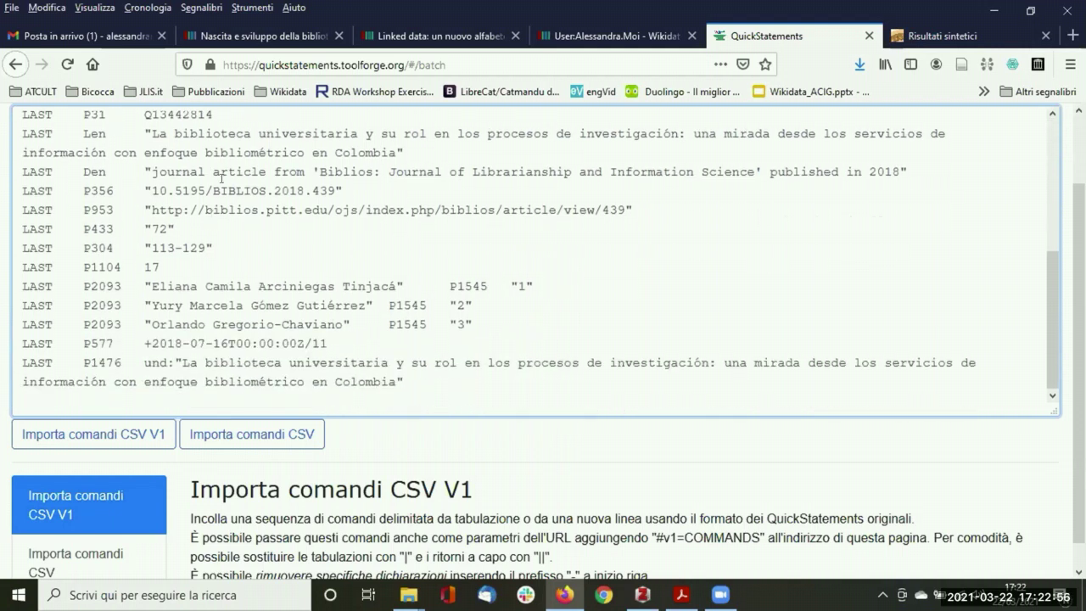
scroll(162, 336, down, 1)
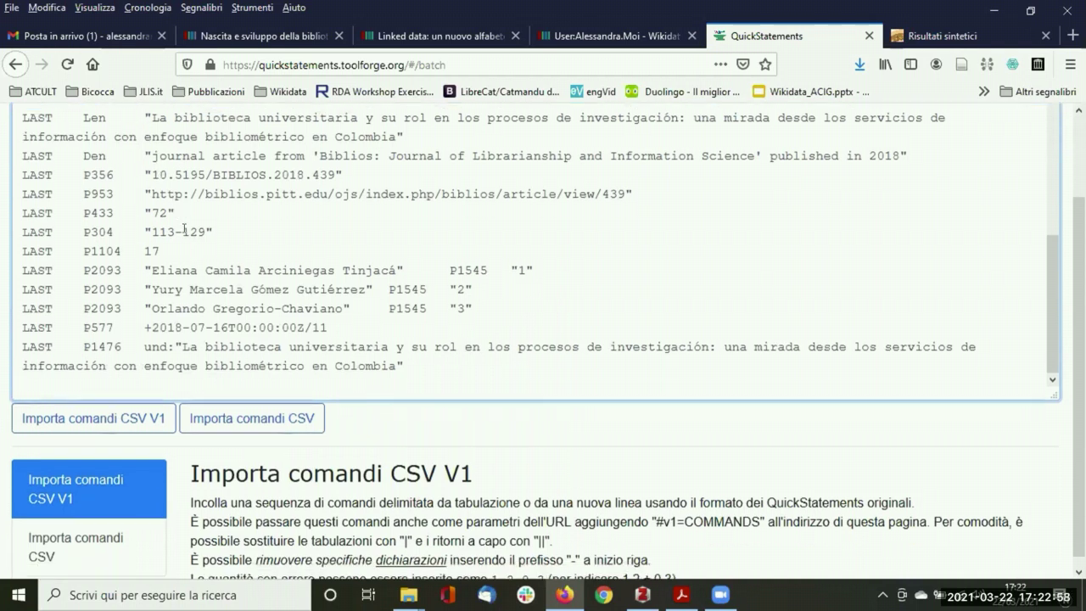
click(166, 337)
key(BackSpace)
key(BackSpace)
key(BackSpace)
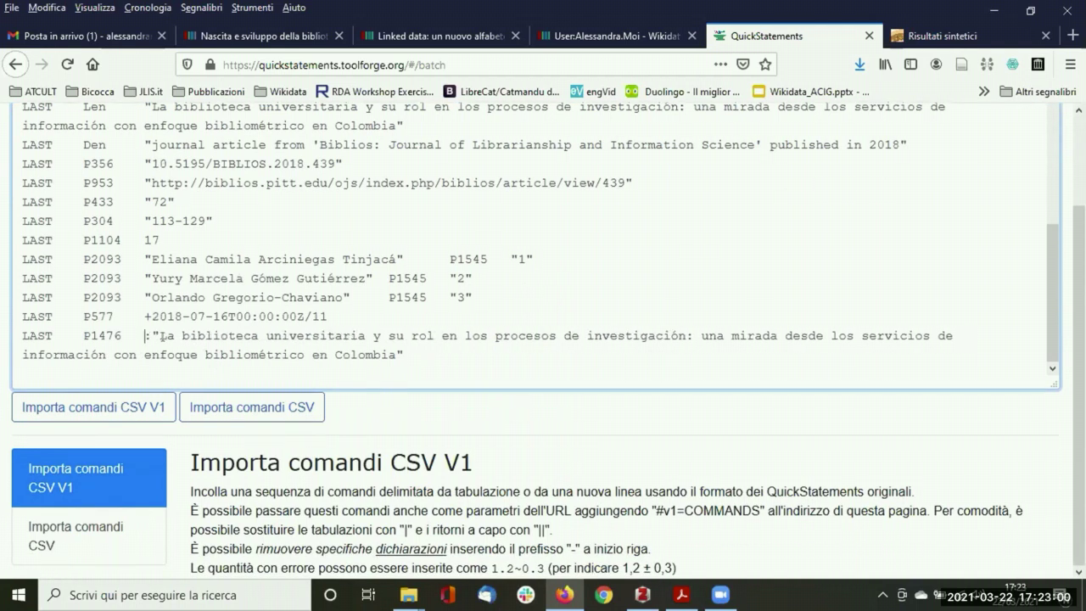
text(spa)
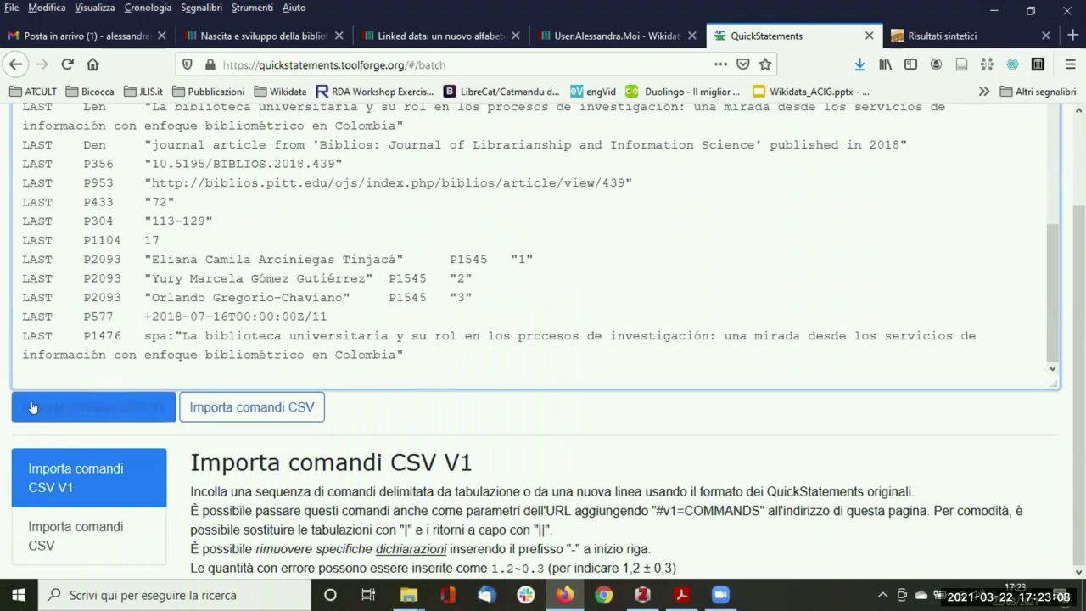
Import the edited commands as CSV V1.
click(119, 408)
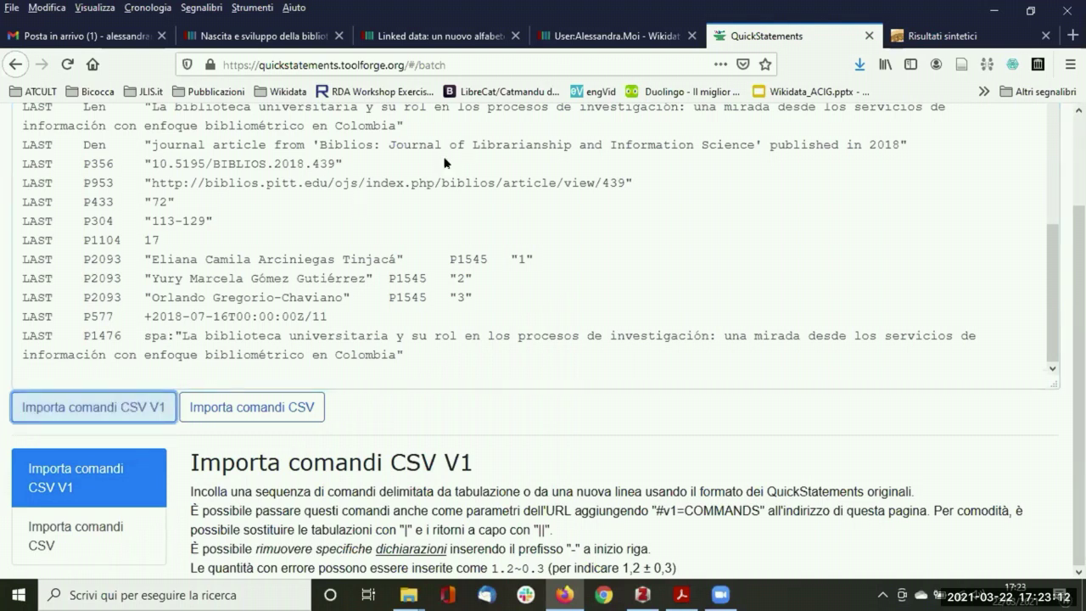
scroll(246, 212, up, 2)
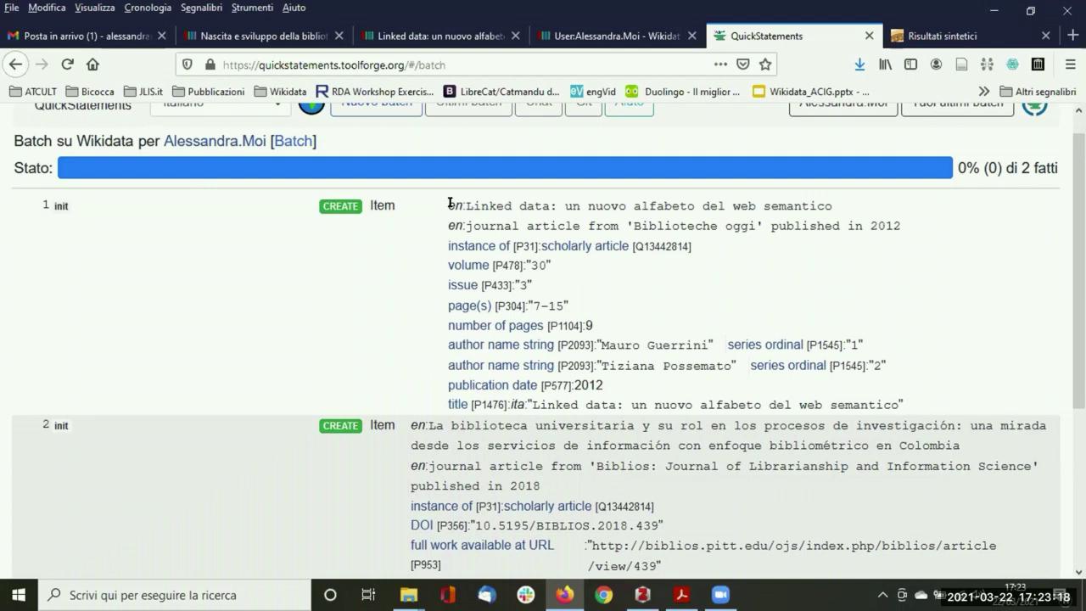
Review the first item in the batch preview, checking its English label, description and statements.
drag(444, 200, 905, 226)
click(902, 223)
drag(445, 204, 863, 212)
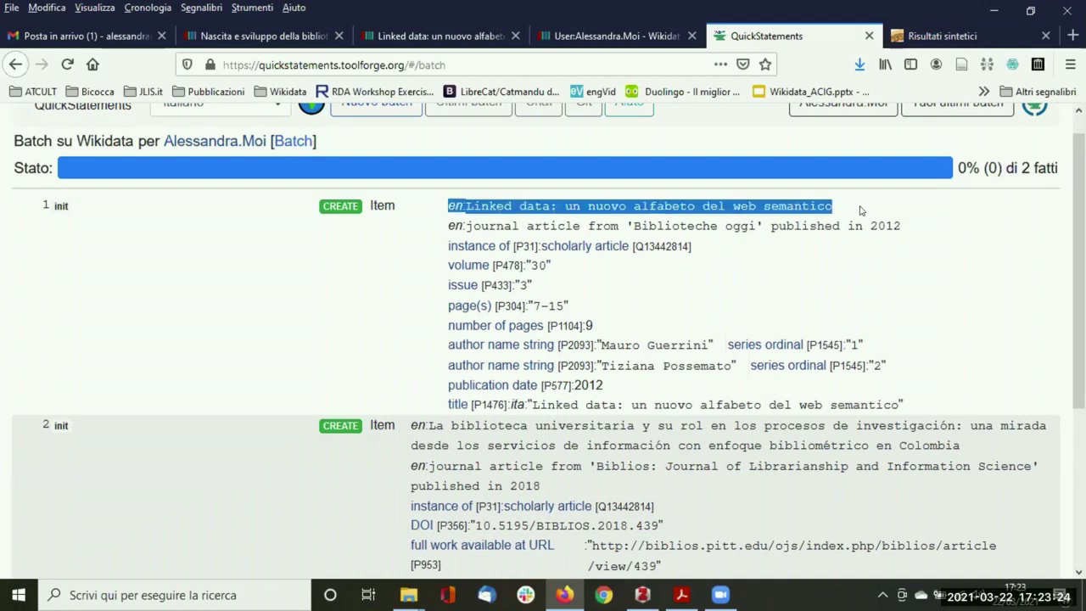
drag(445, 204, 886, 226)
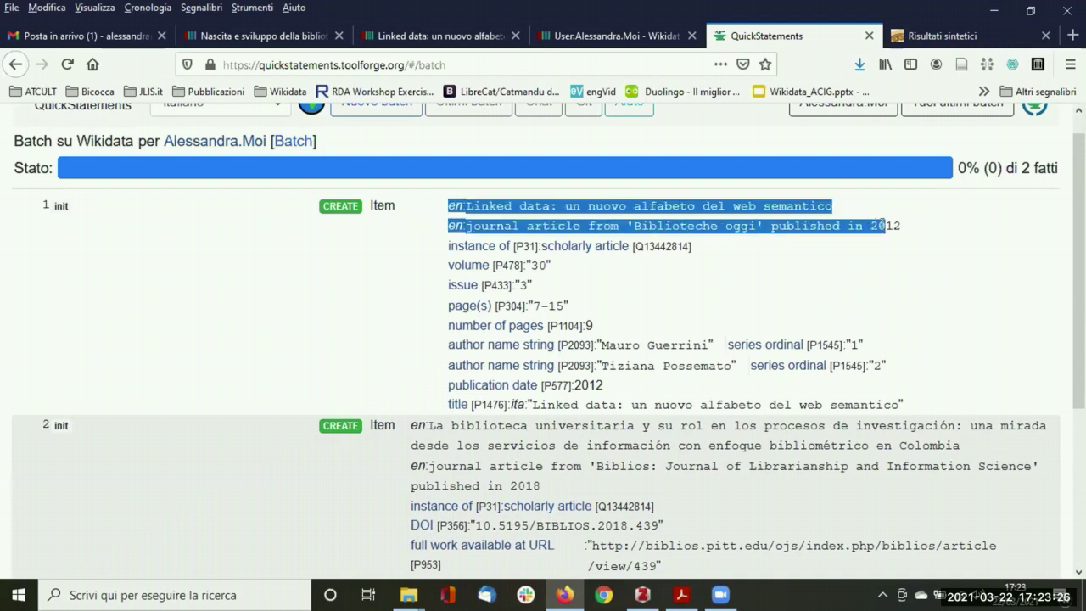
click(751, 246)
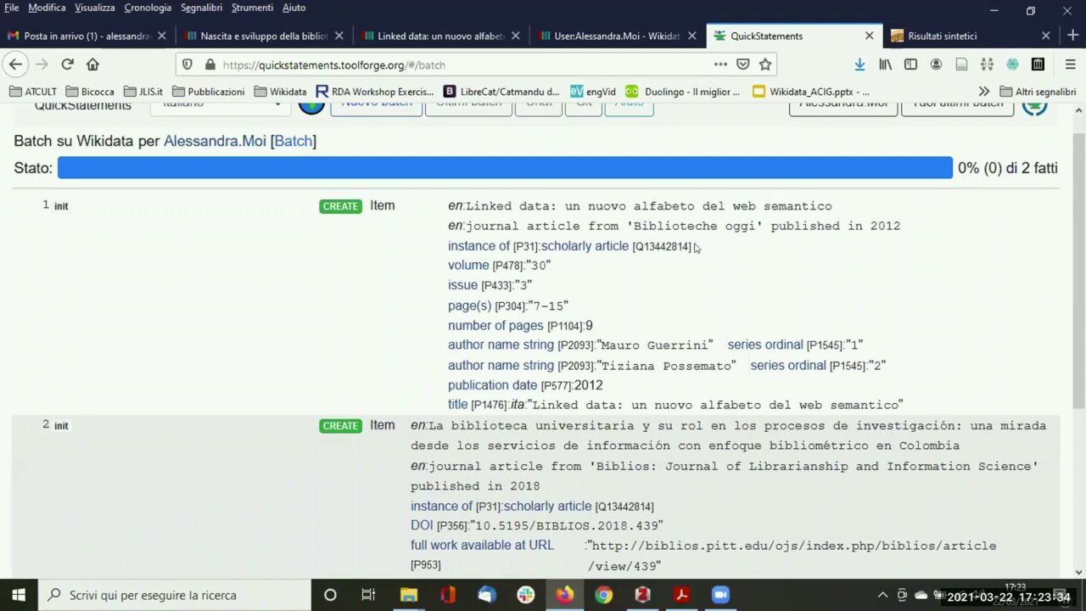
drag(696, 247, 449, 204)
click(431, 253)
scroll(357, 280, down, 6)
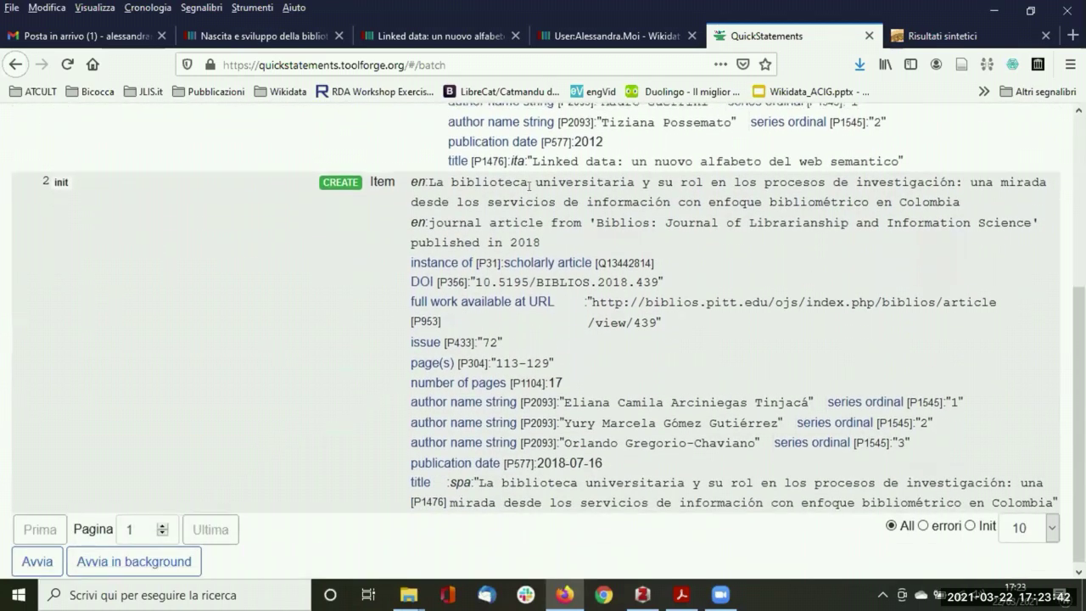
scroll(511, 186, up, 6)
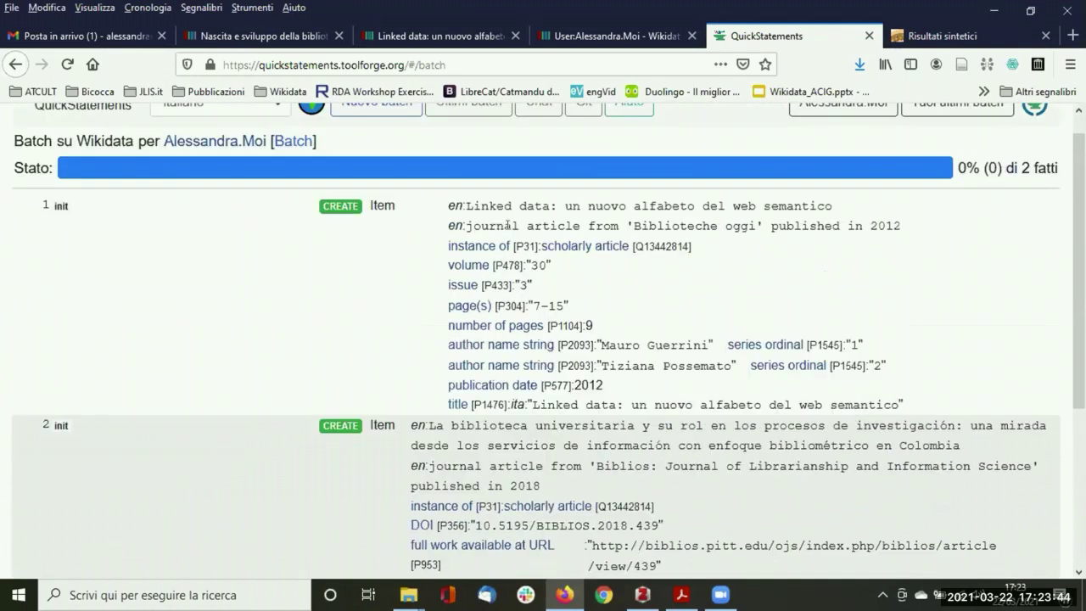
drag(445, 201, 918, 411)
click(609, 265)
Review the second item's statements in the batch preview, including its full work URL.
scroll(400, 242, down, 6)
drag(404, 185, 595, 478)
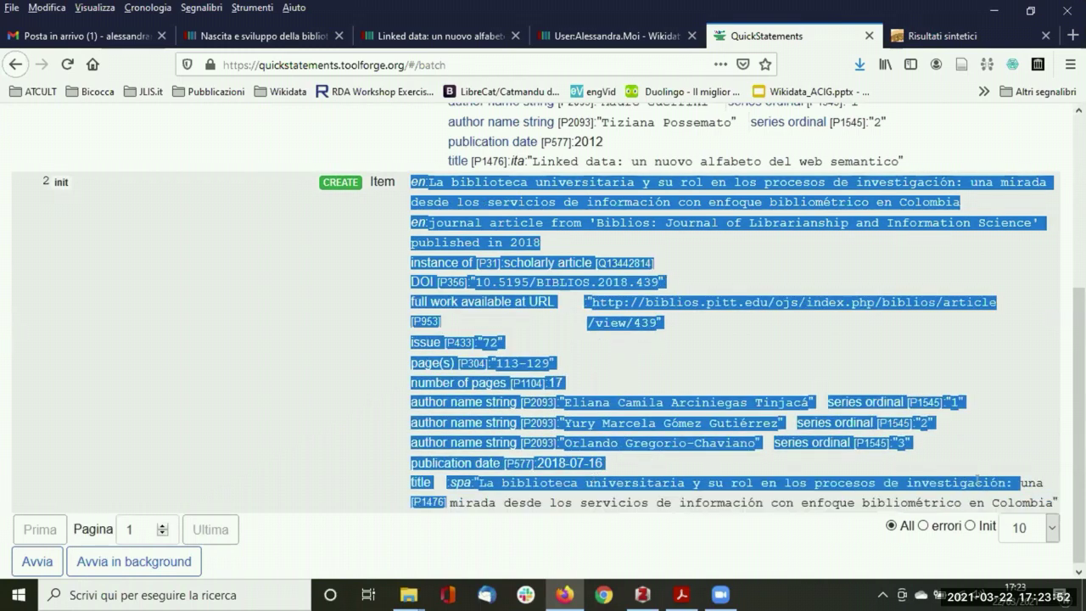
click(363, 287)
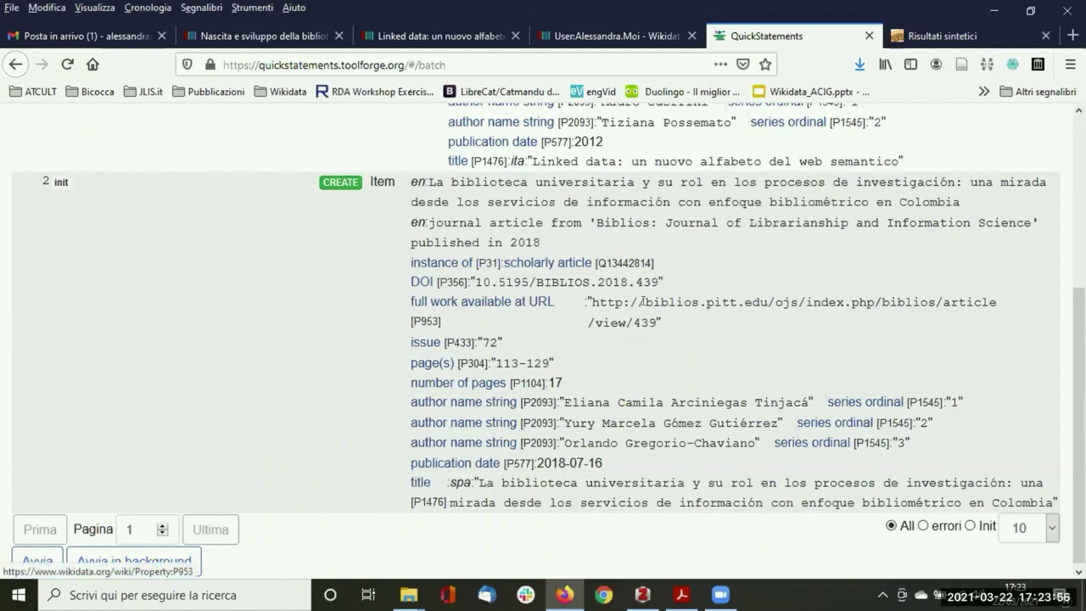
drag(664, 323, 584, 301)
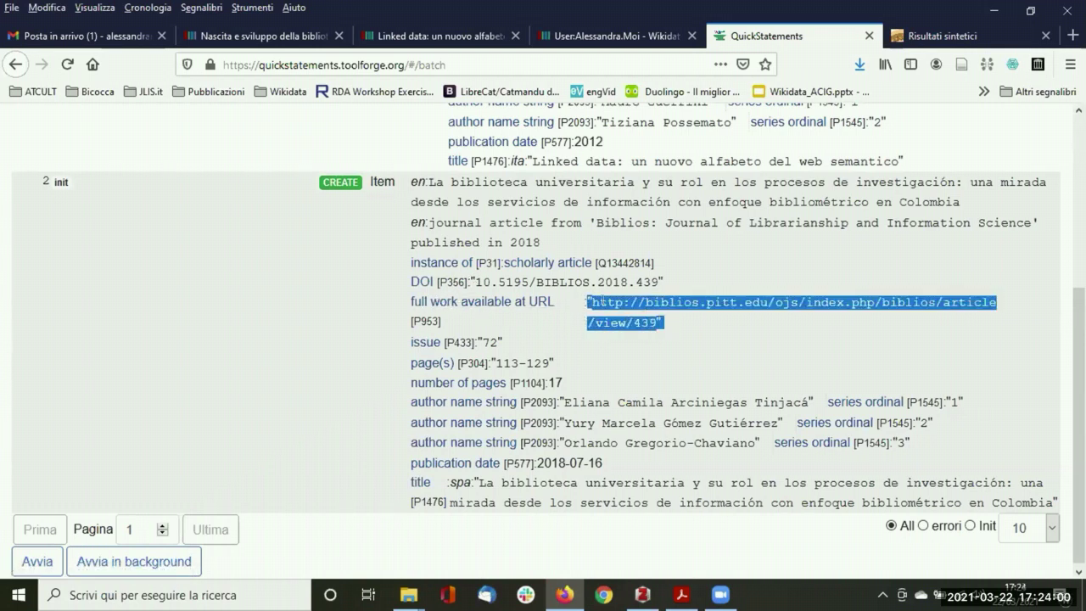
click(592, 302)
scroll(243, 316, down, 1)
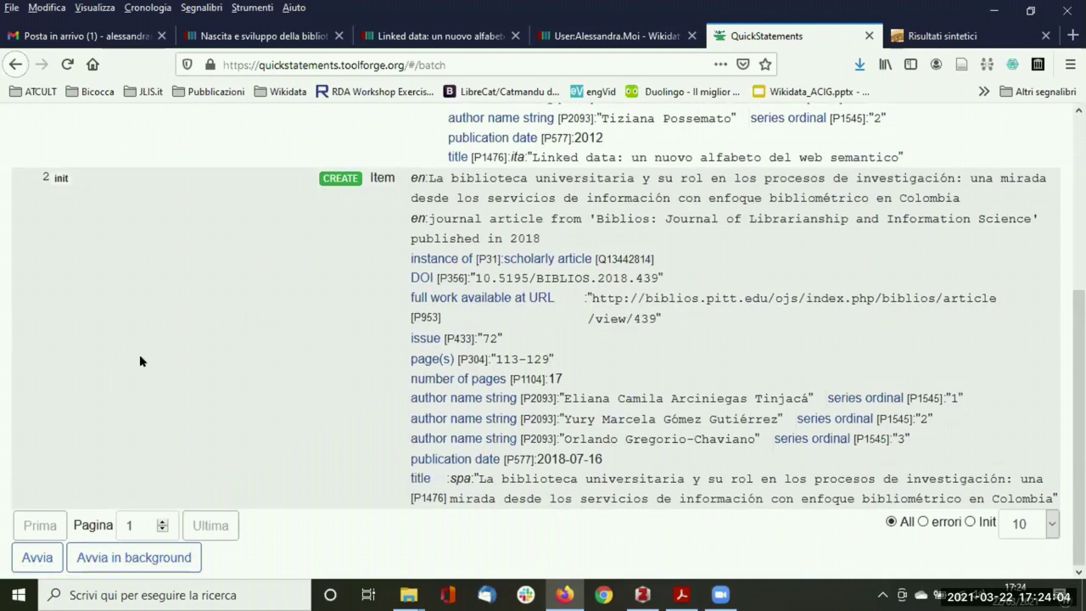
Try to run the imported batch in the foreground and check its progress.
click(36, 558)
click(32, 557)
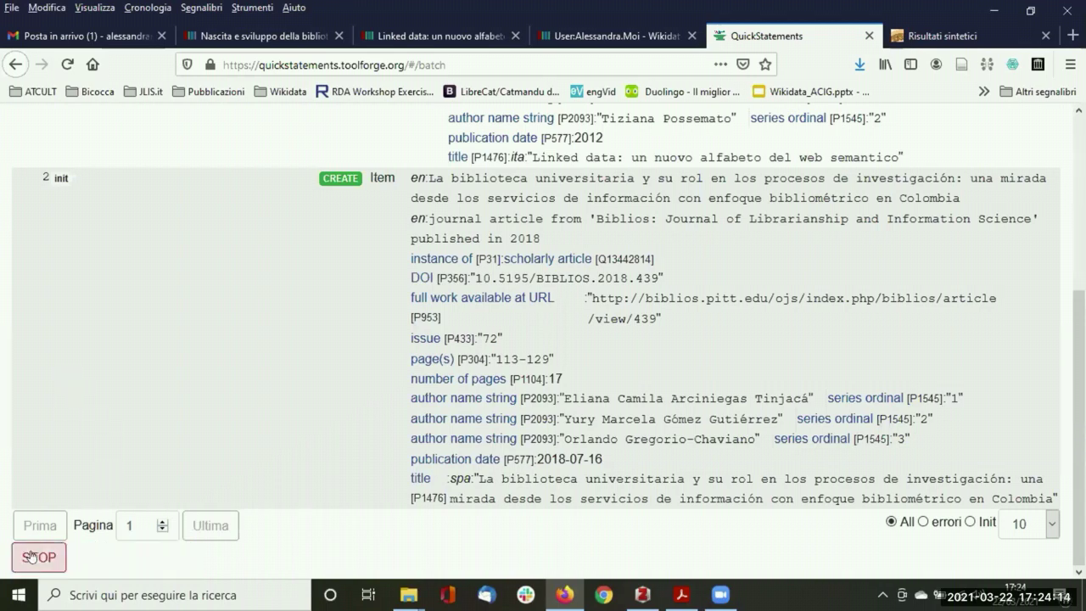
scroll(156, 304, up, 3)
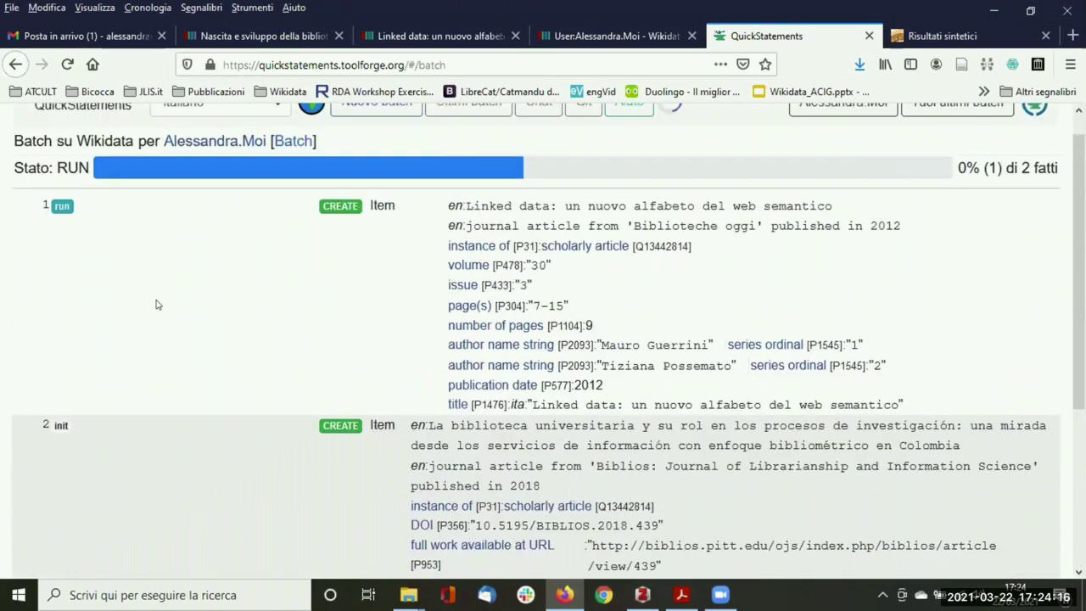
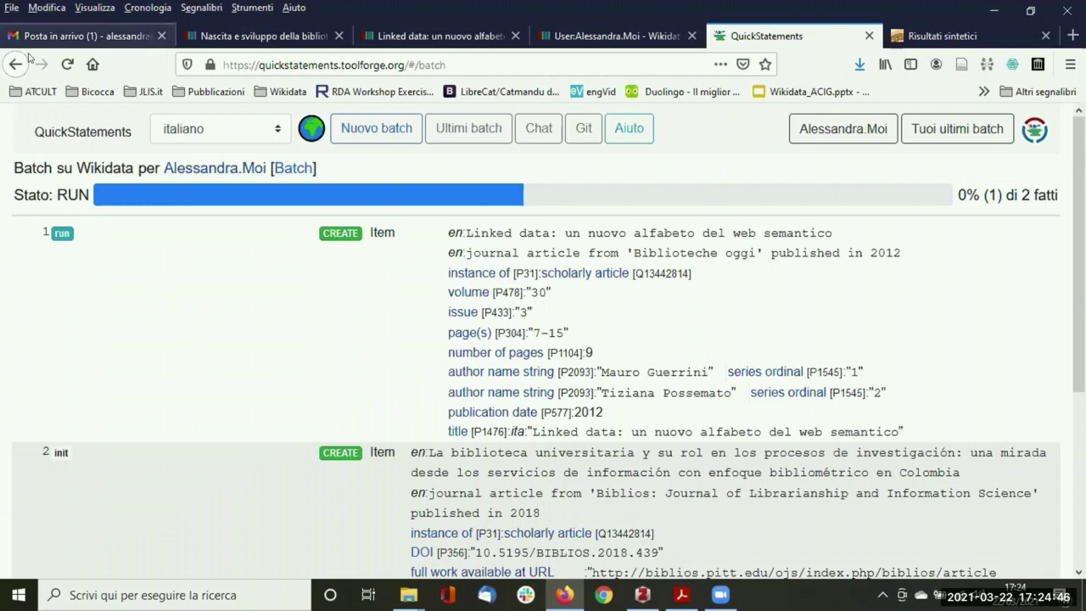
Stop the running batch and return to the QuickStatements start page.
scroll(185, 285, down, 3)
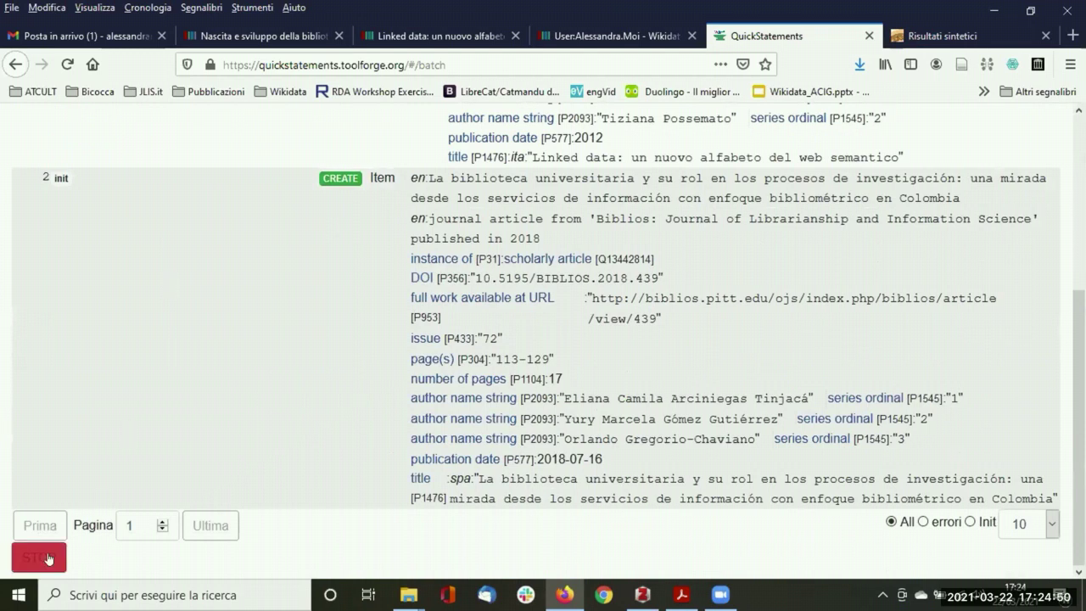
click(48, 558)
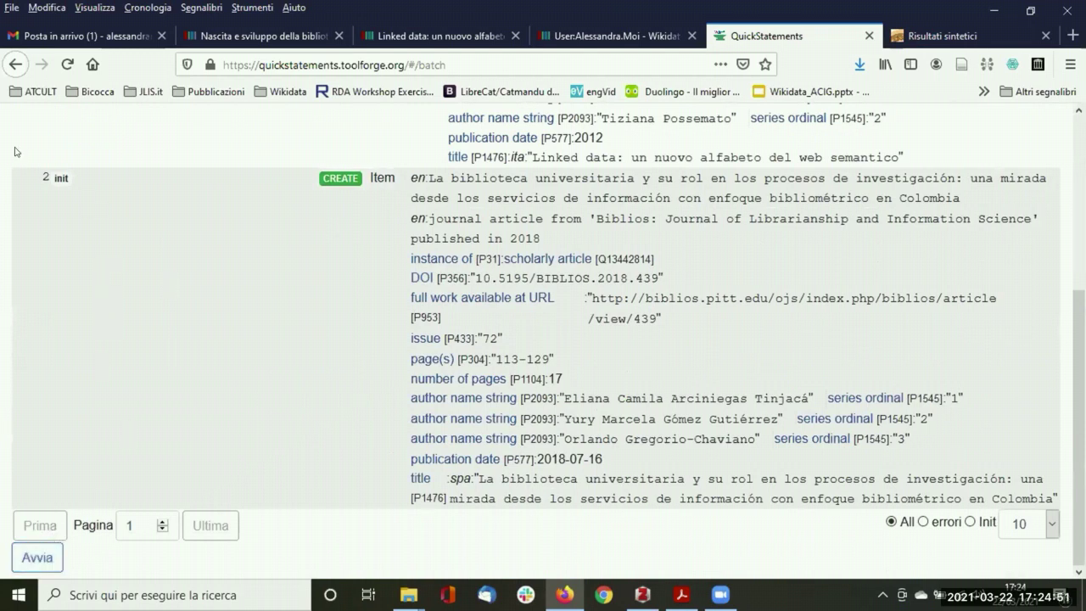
click(14, 68)
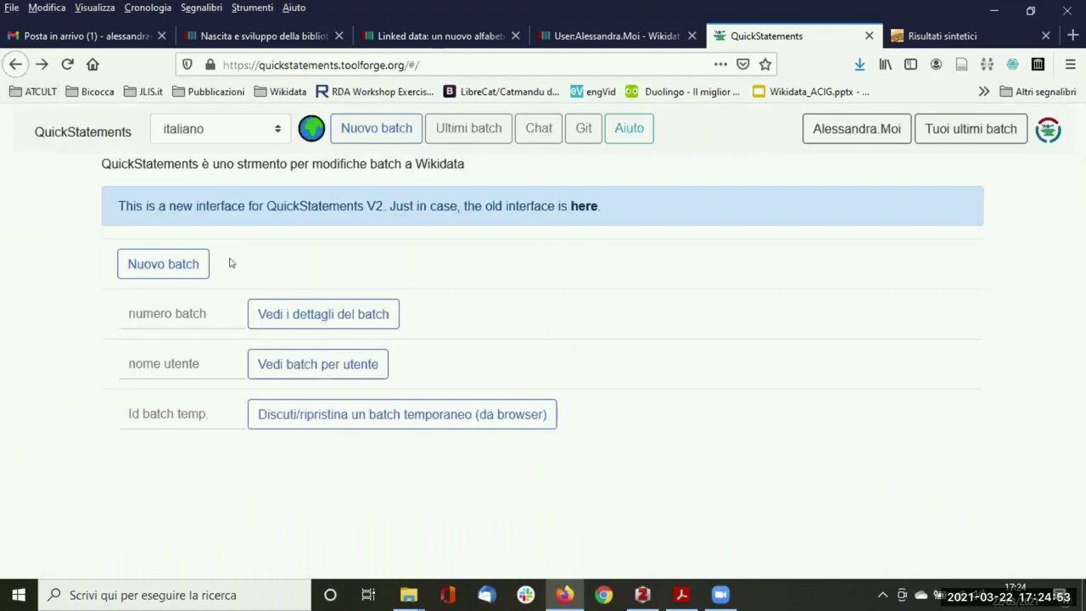
Create a new Wikidata batch and fill it with the commands exported from the two articles selected in Zotero.
click(177, 264)
click(642, 594)
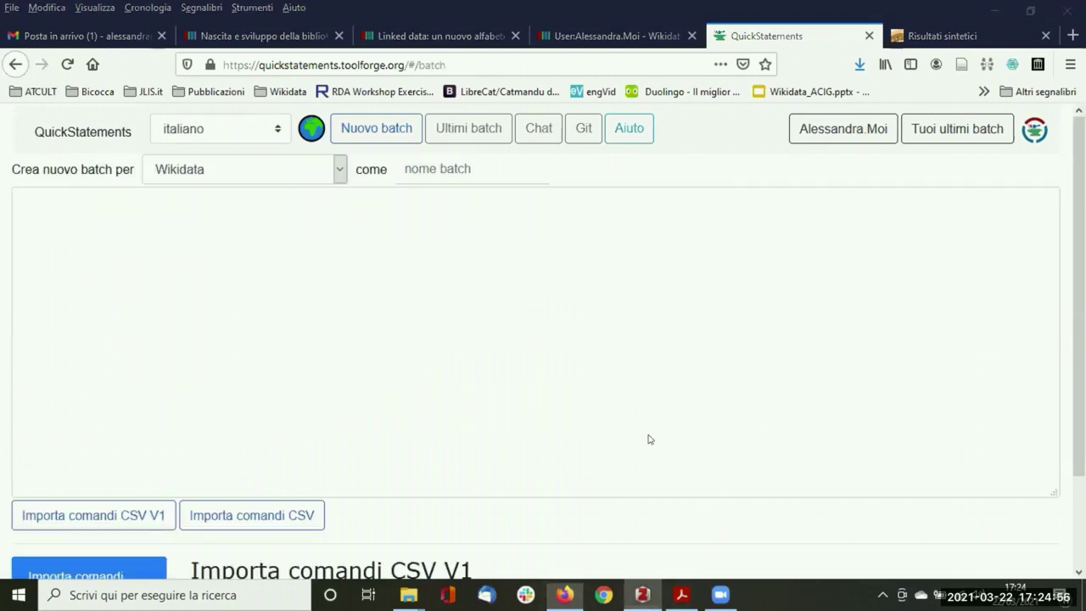
drag(511, 238, 189, 239)
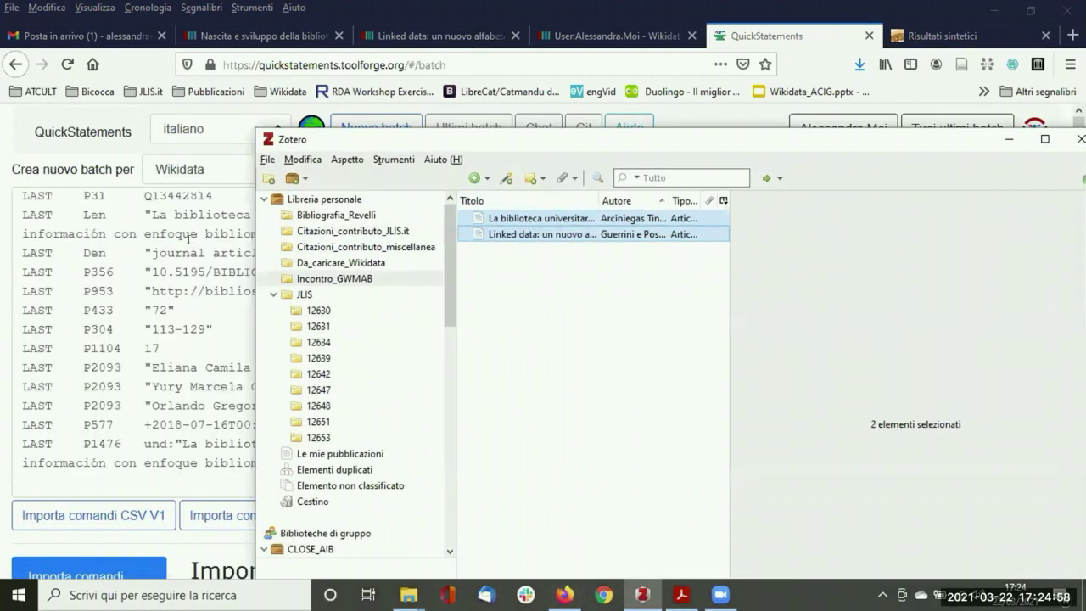
click(1009, 139)
scroll(160, 290, up, 5)
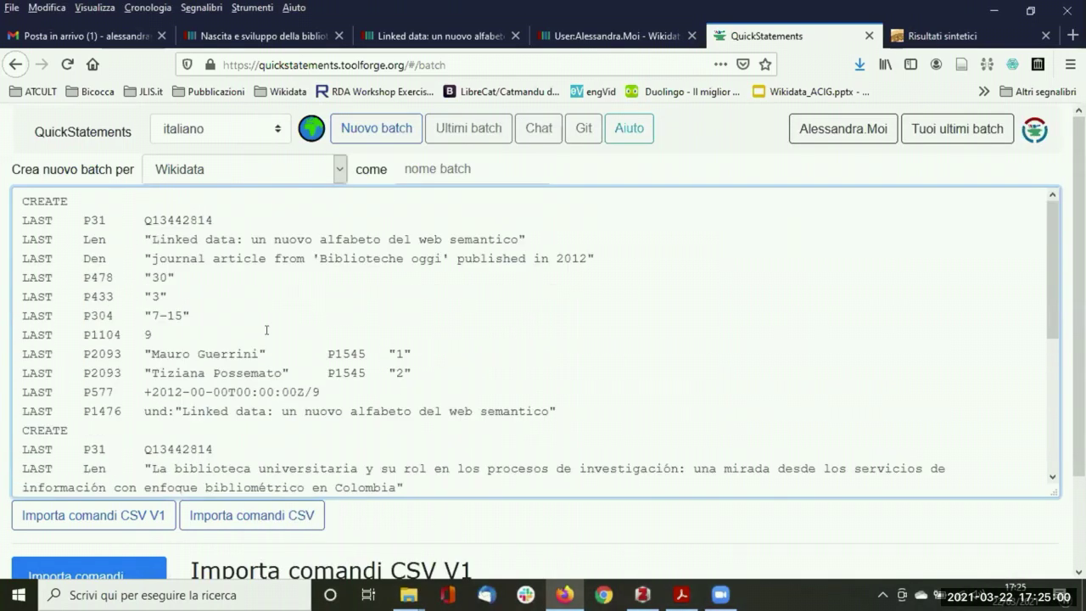
Set the language code of the first article's title statement (P1476) to it.
scroll(161, 302, down, 2)
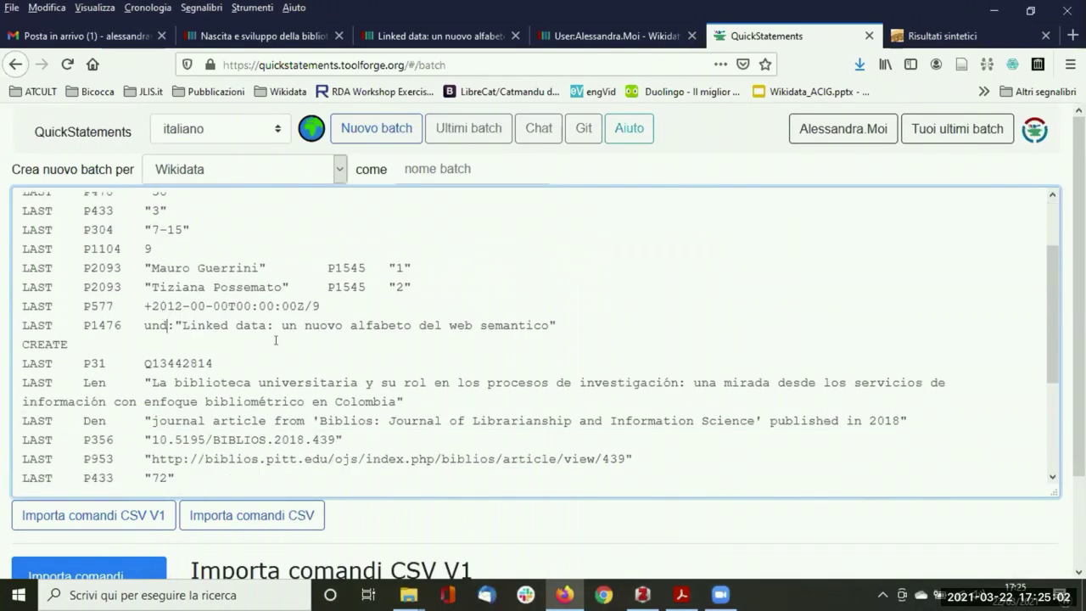
key(BackSpace)
key(BackSpace)
key(BackSpace)
text(it)
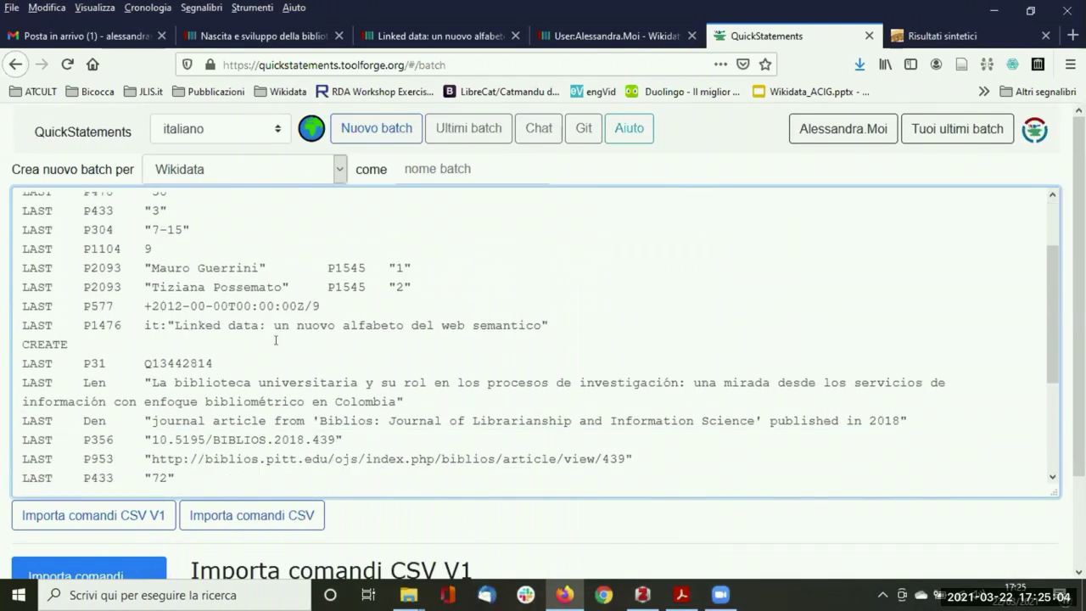
Set the language code of the second article's title statement (P1476) to es.
scroll(228, 328, down, 4)
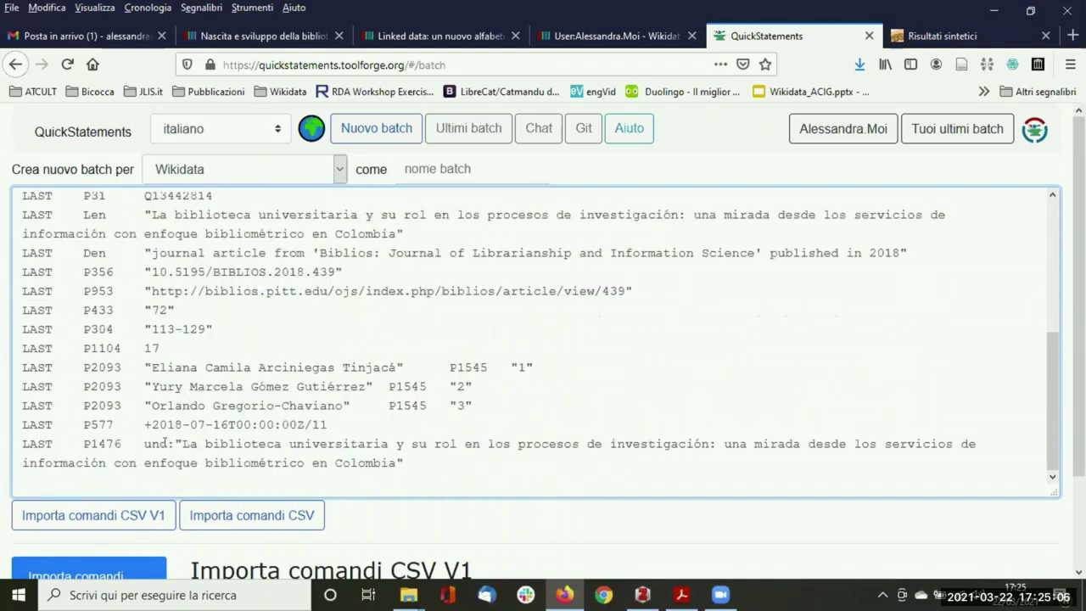
key(BackSpace)
key(BackSpace)
text(s)
Import the corrected commands in CSV V1 format and run the batch.
scroll(220, 330, down, 2)
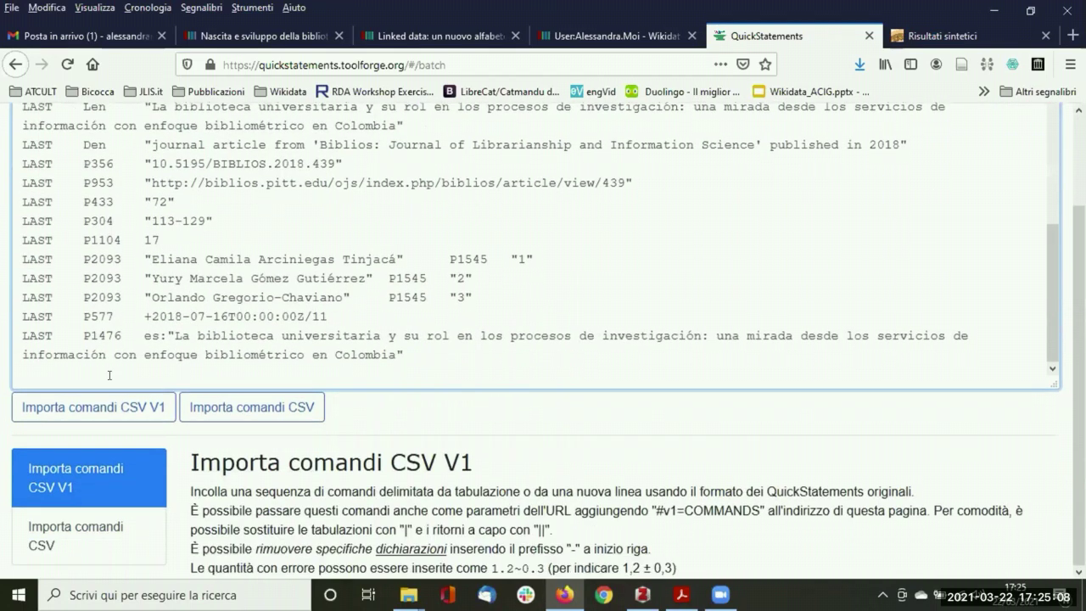
click(89, 407)
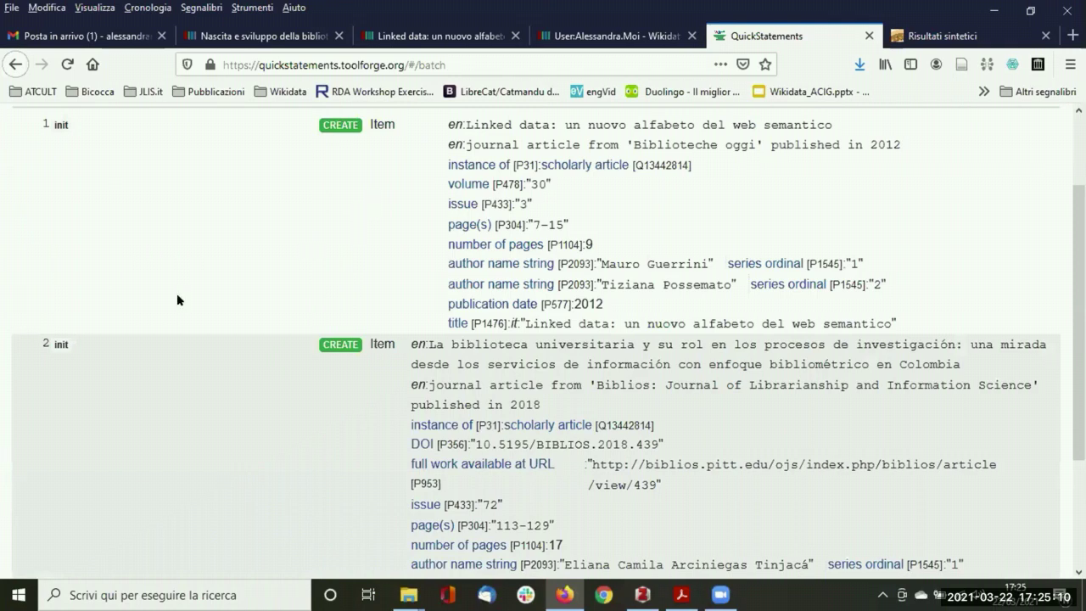
scroll(177, 301, down, 3)
click(40, 554)
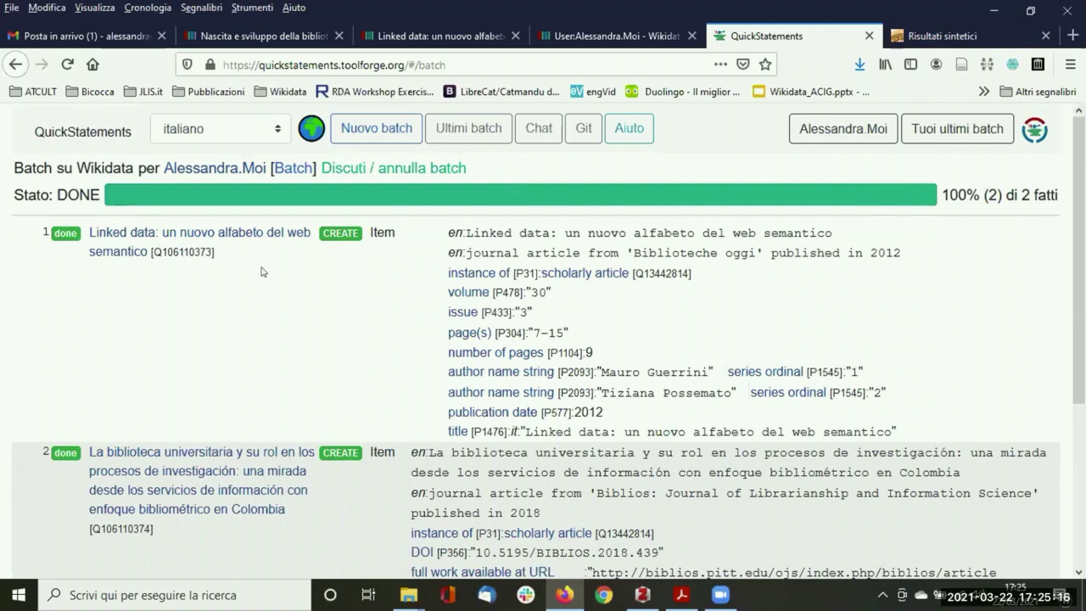
Open the created item "Linked data: un nuovo alfabeto del web semantico" in a new tab and review its labels and statements.
right_click(98, 252)
click(127, 264)
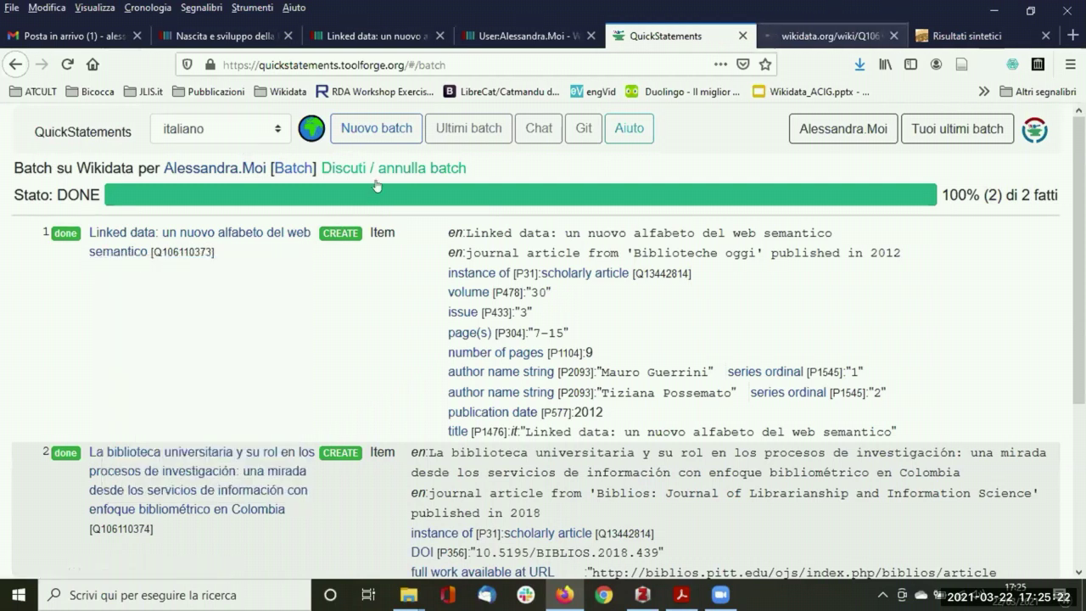
double_click(178, 252)
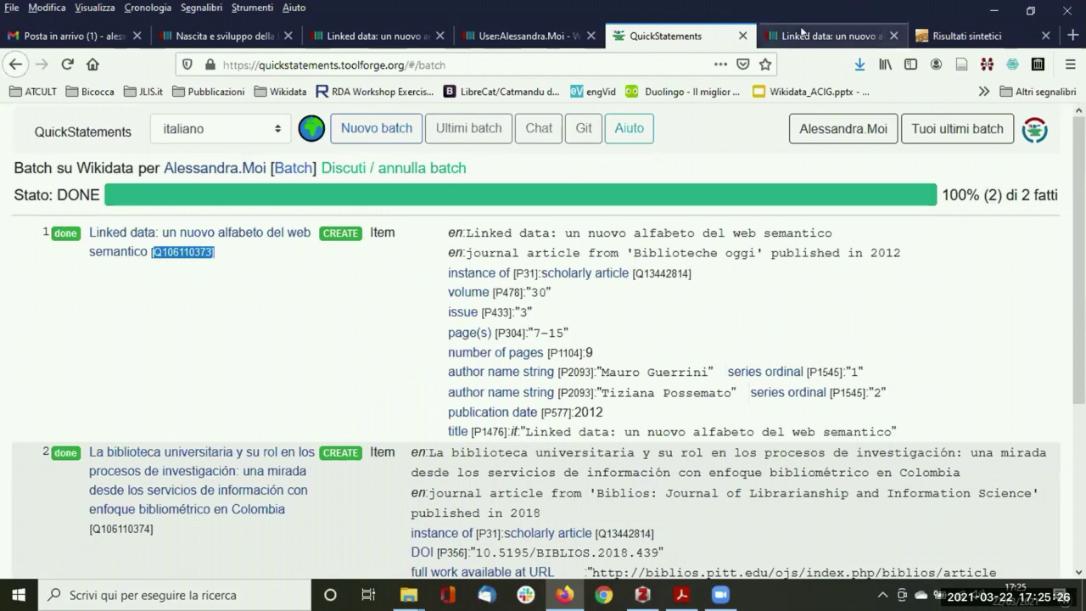
click(802, 36)
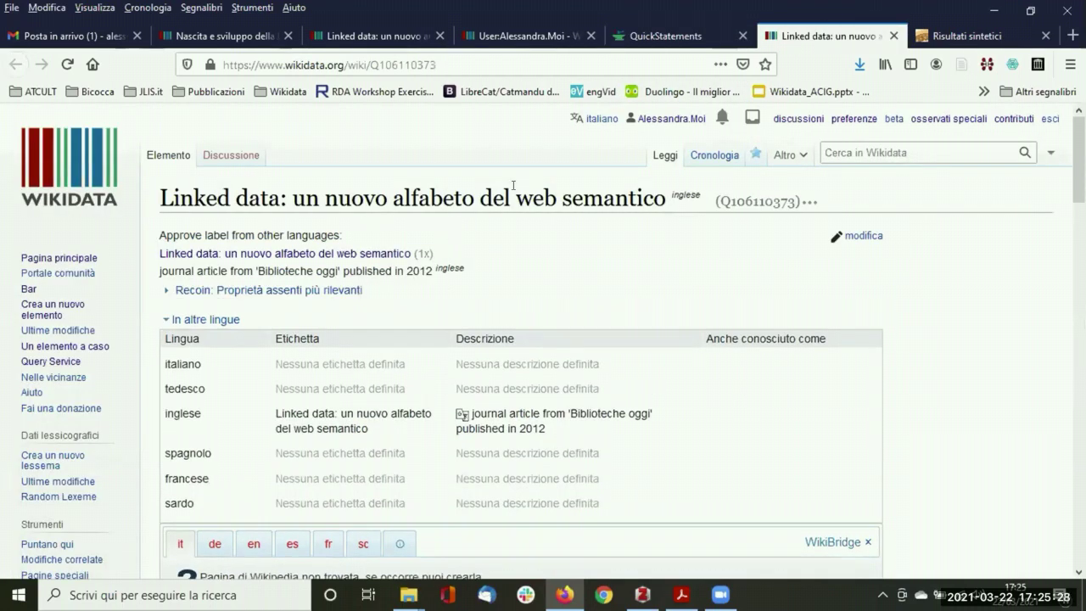
scroll(513, 185, down, 2)
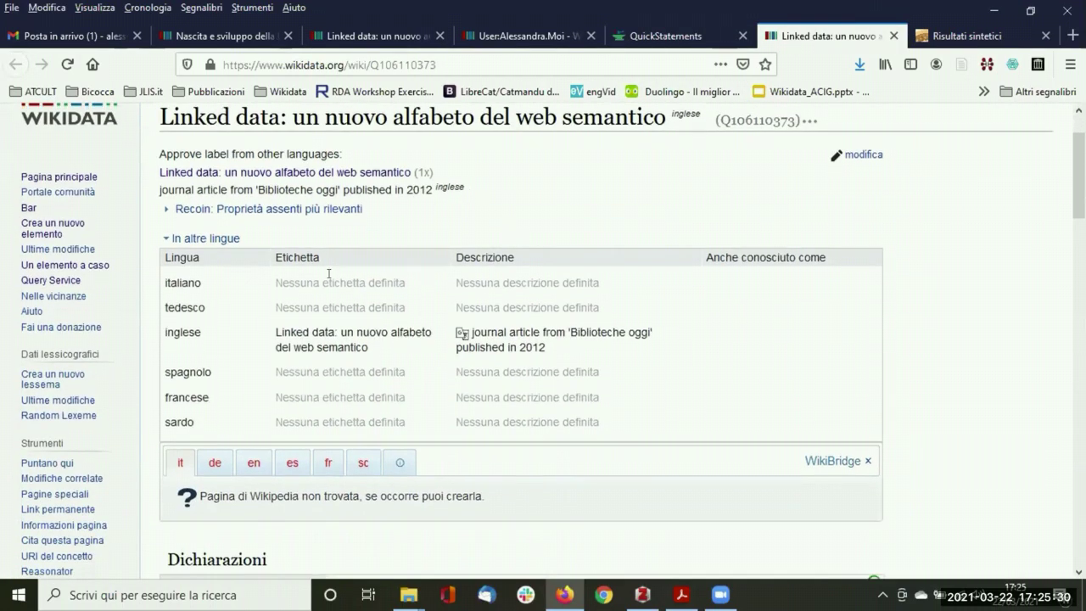
scroll(474, 210, down, 1)
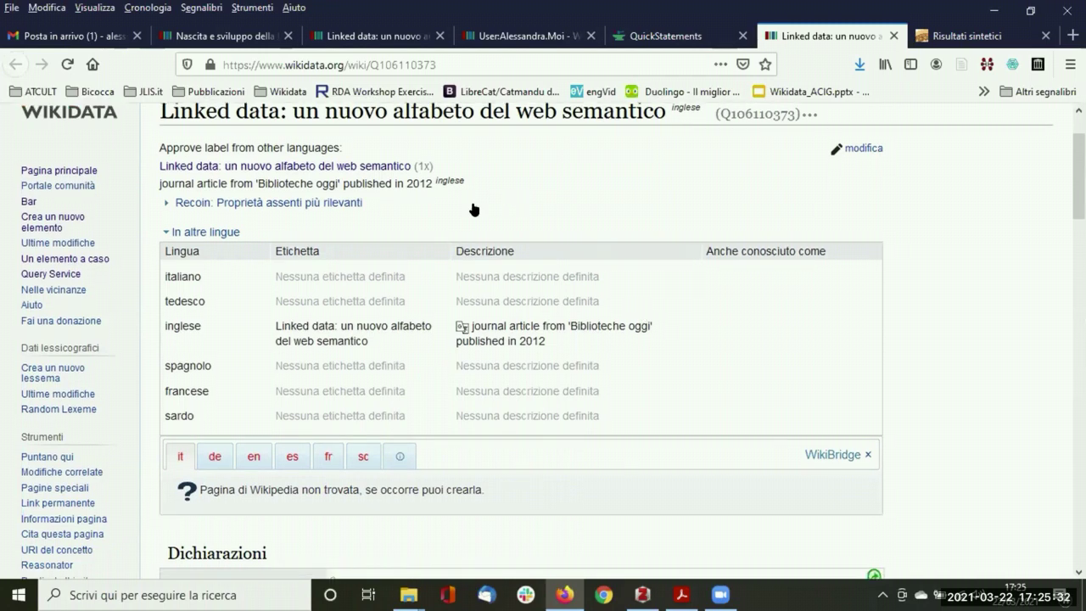
scroll(474, 210, down, 5)
scroll(284, 260, down, 2)
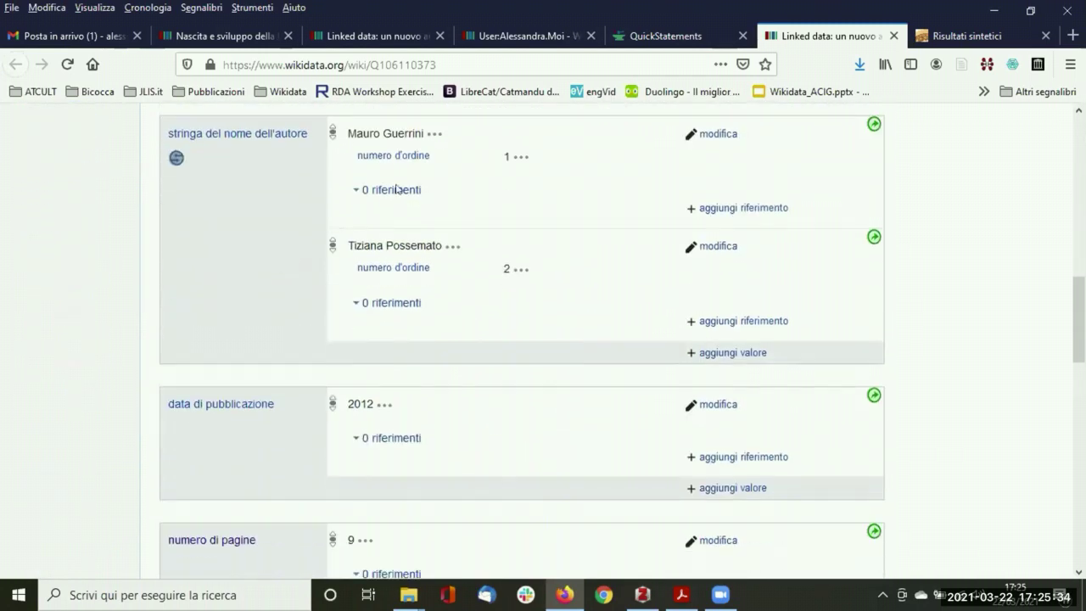
scroll(524, 260, down, 5)
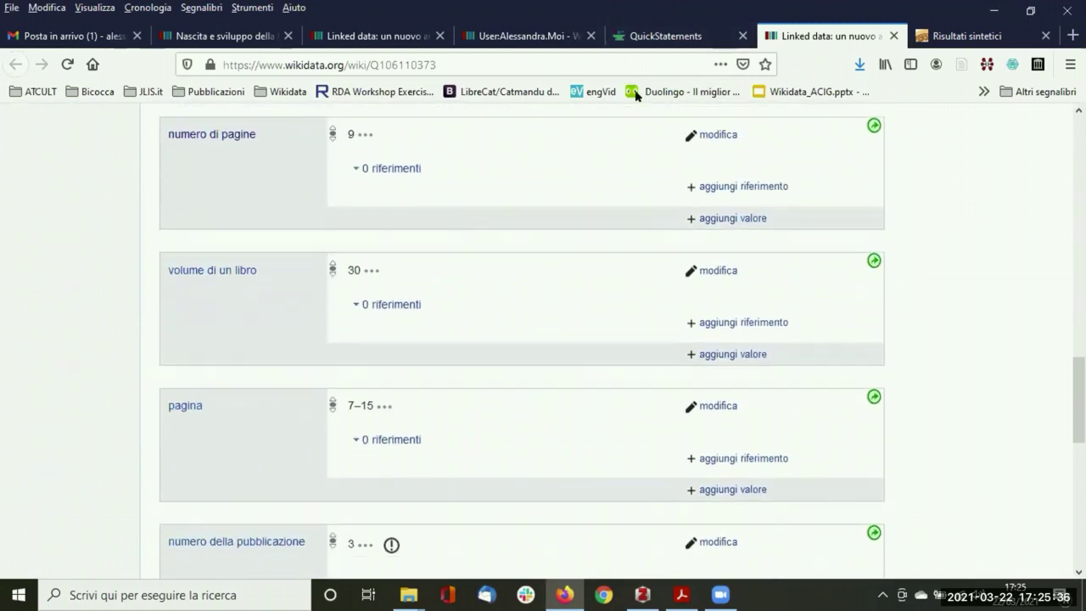
Open the second created item, "La biblioteca universitaria y su rol en los procesos de investigación", from the batch results in a new tab.
click(662, 35)
scroll(288, 305, down, 2)
right_click(246, 298)
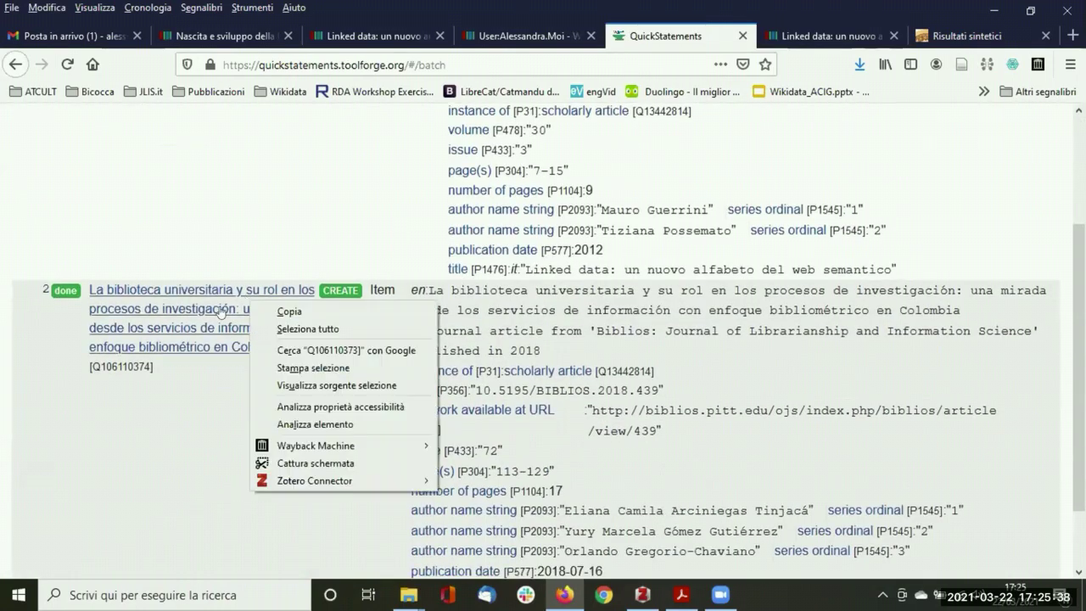
click(298, 10)
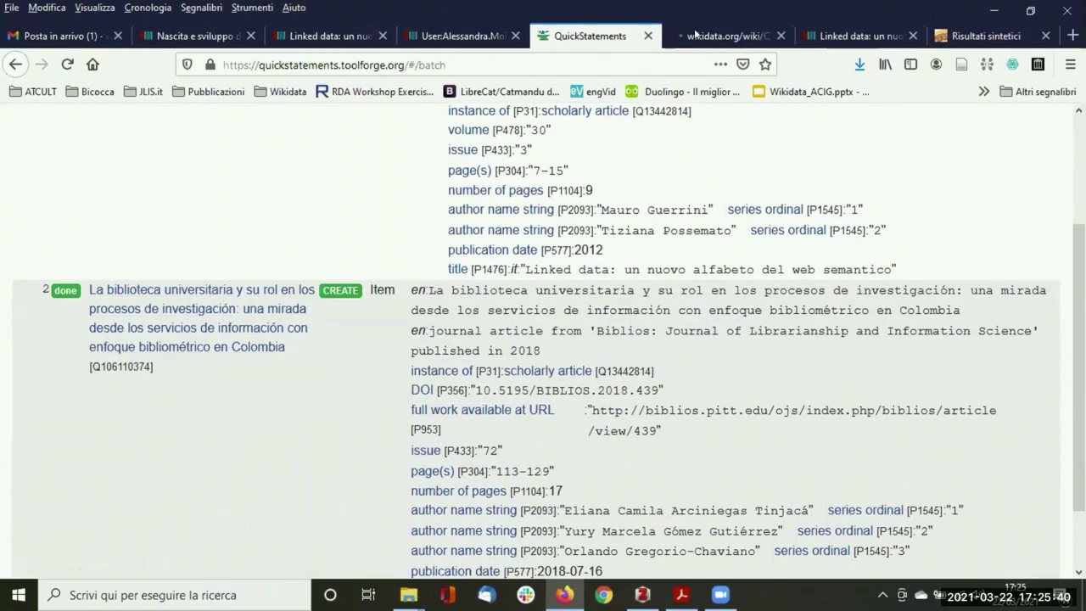
click(734, 35)
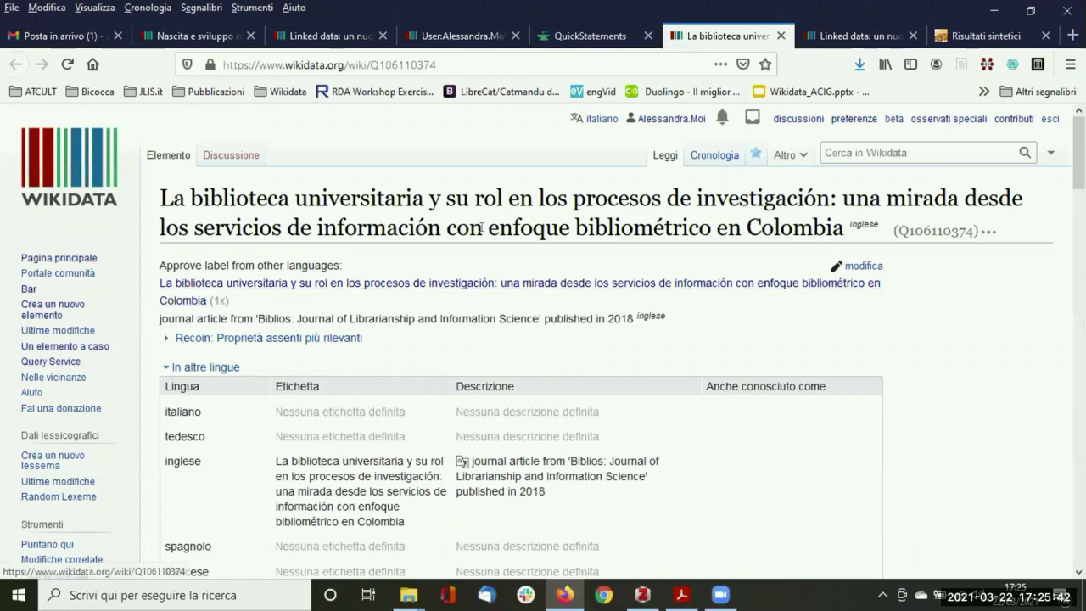
Return to the "Linked data: un nuovo alfabeto del web semantico" item and check its English label and description.
click(831, 36)
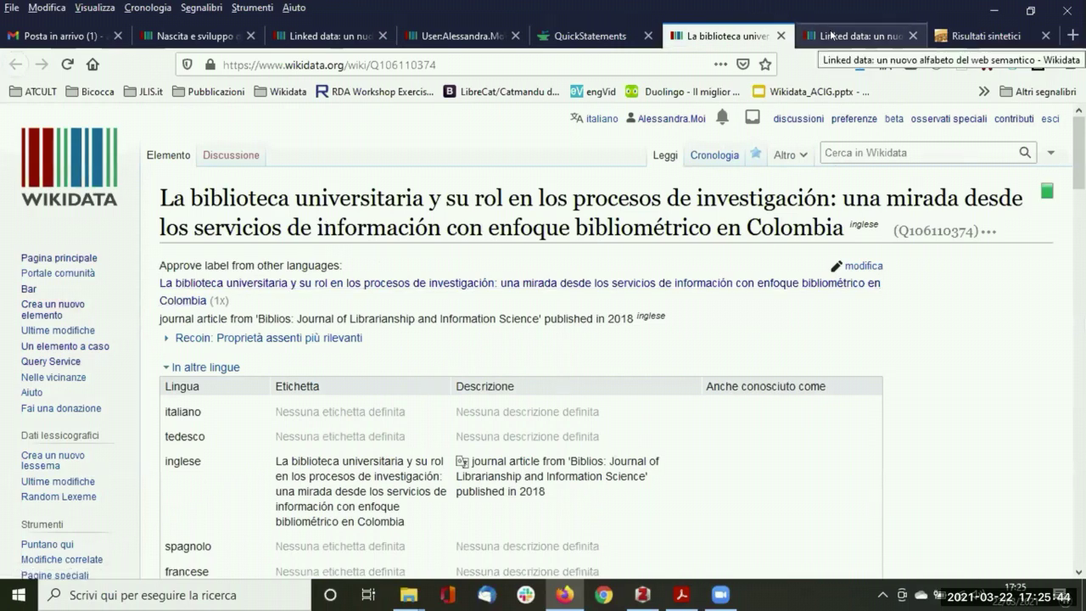
scroll(114, 263, up, 10)
scroll(427, 245, up, 3)
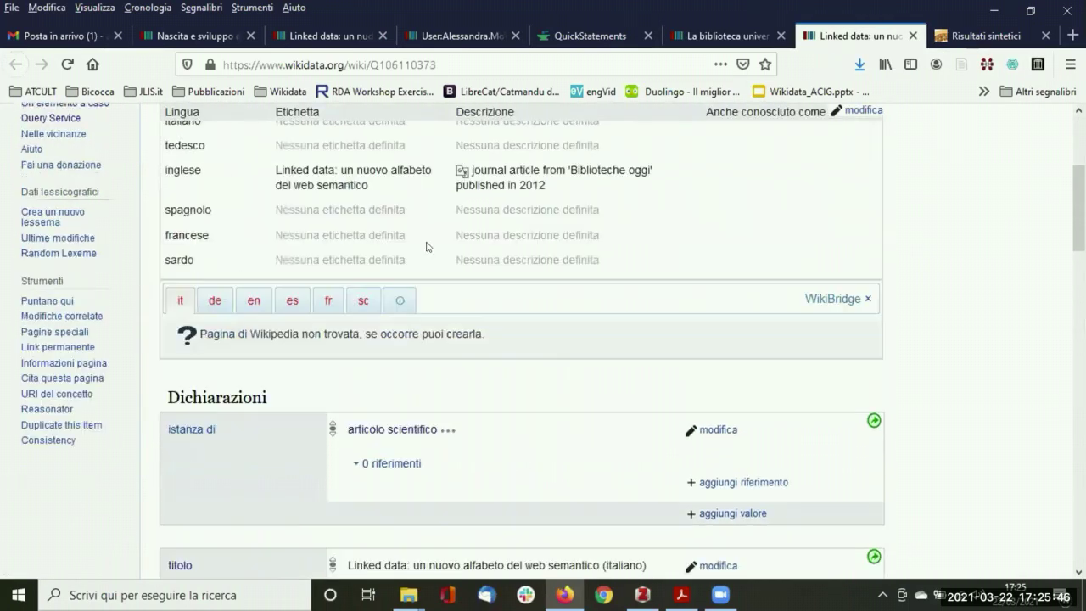
scroll(427, 244, down, 3)
scroll(153, 318, up, 5)
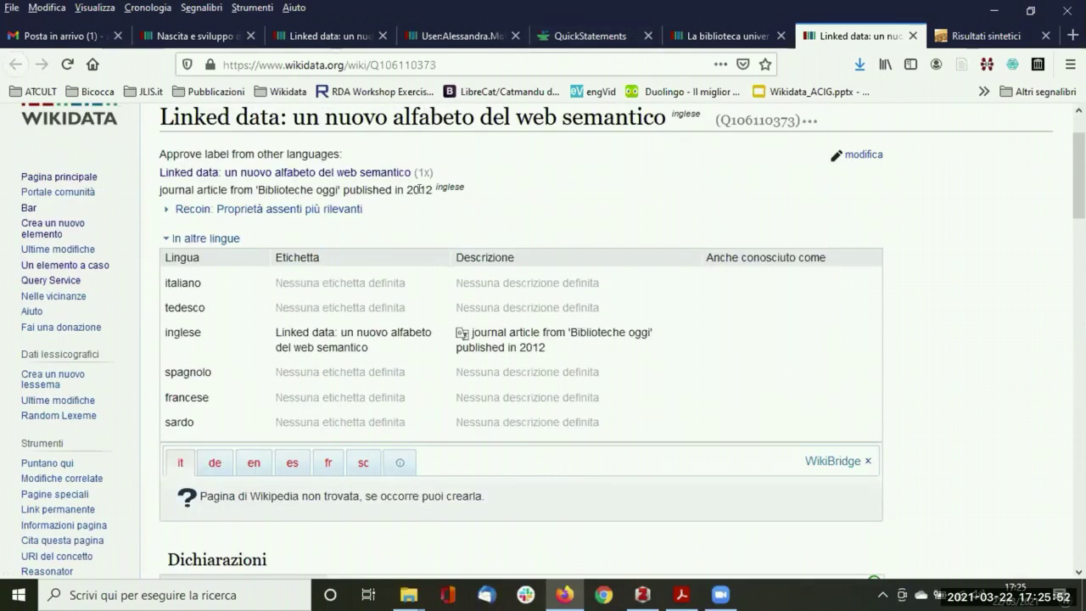
drag(431, 189, 156, 189)
click(525, 188)
Examine the item's instance, title and author name string statements, highlighting the first author's name.
scroll(488, 199, down, 5)
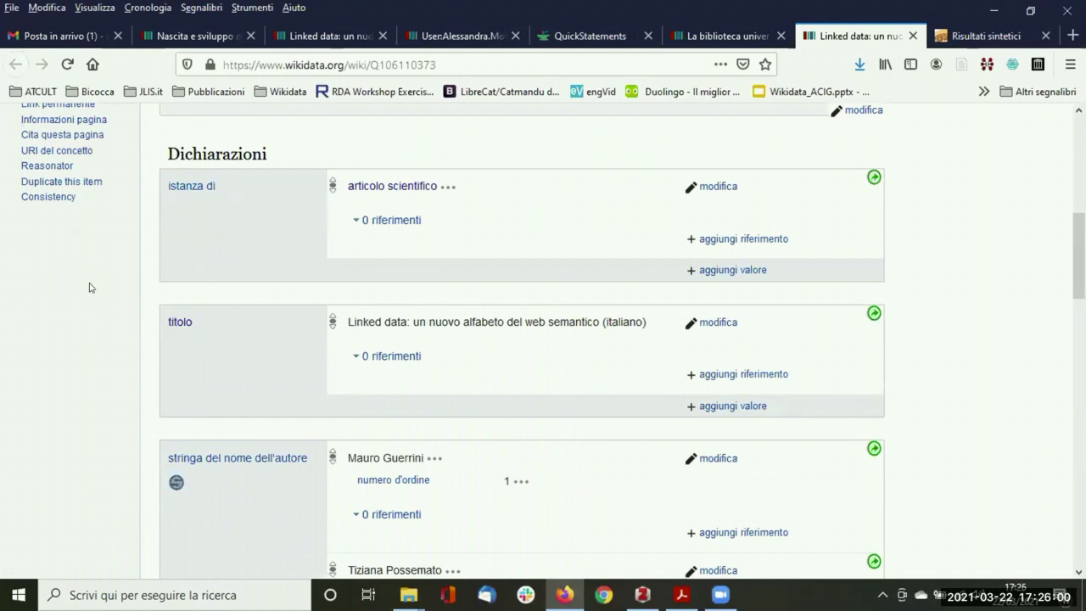
scroll(91, 288, down, 1)
scroll(88, 336, down, 1)
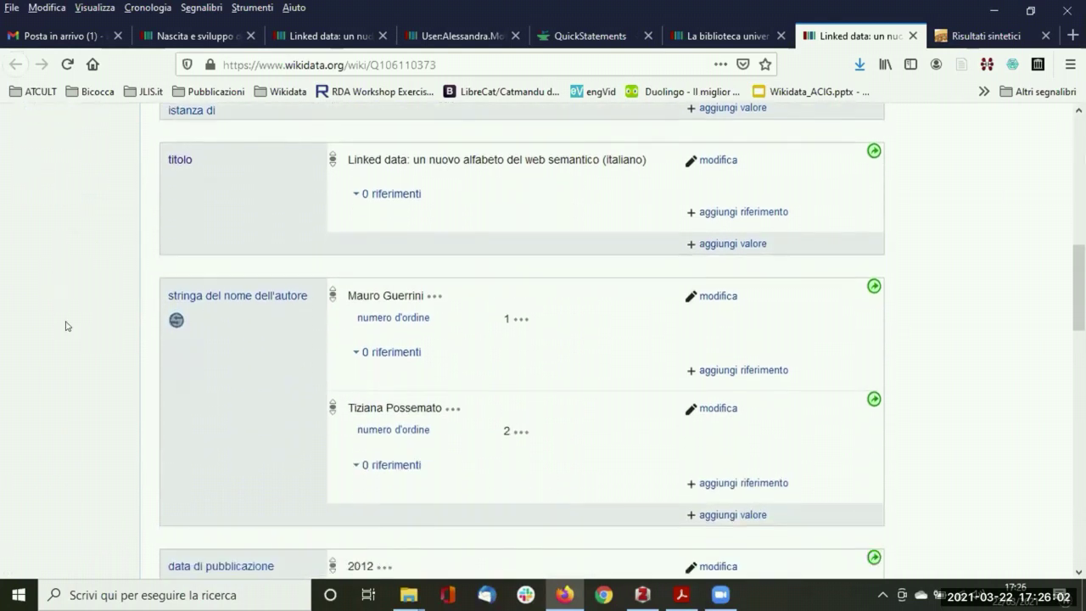
scroll(66, 326, down, 1)
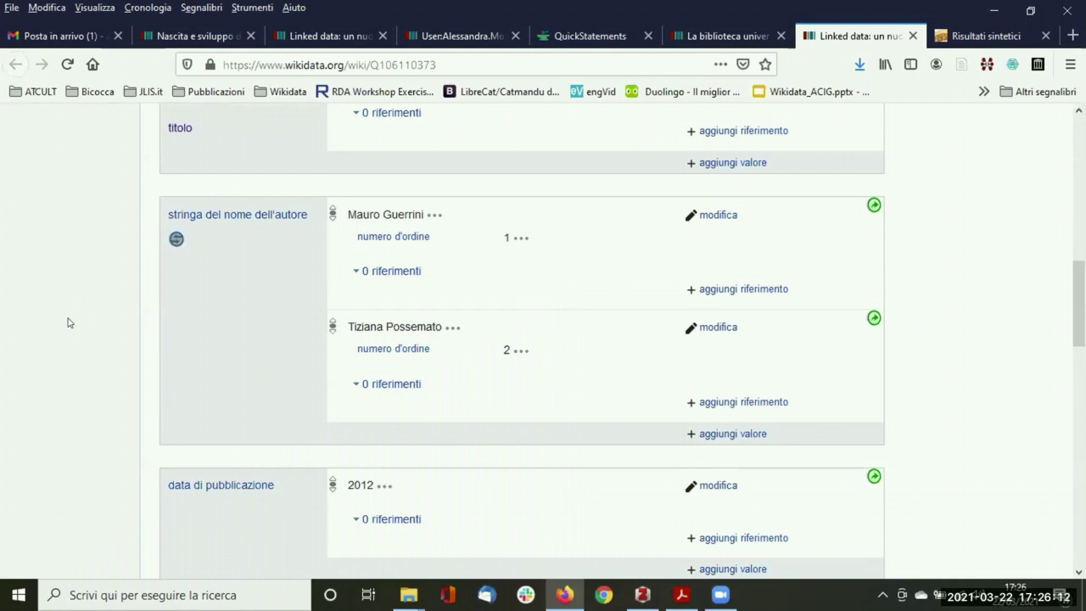
scroll(70, 308, up, 1)
scroll(94, 310, down, 1)
drag(349, 214, 422, 214)
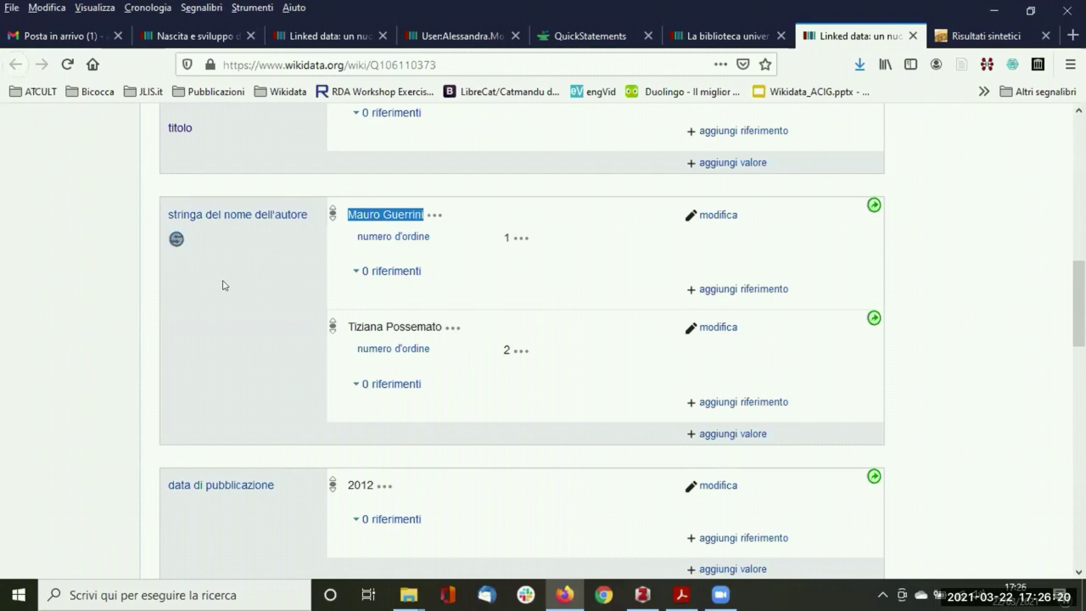
Examine the item's remaining statements and site links, and recheck the title and both author name strings with their series ordinals.
scroll(222, 288, down, 5)
scroll(141, 286, up, 2)
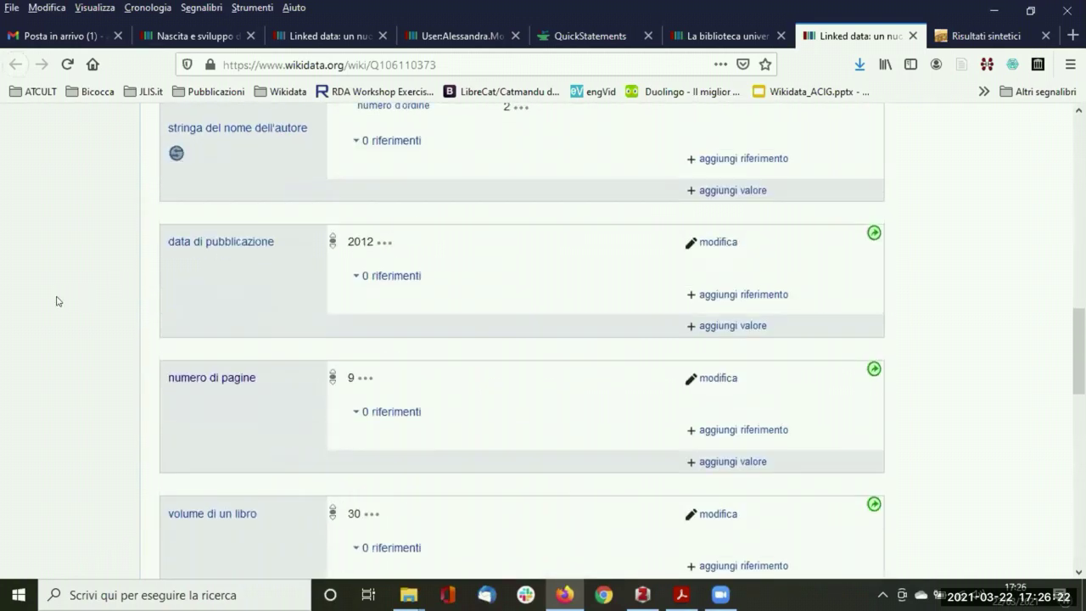
scroll(59, 300, down, 3)
scroll(59, 300, down, 6)
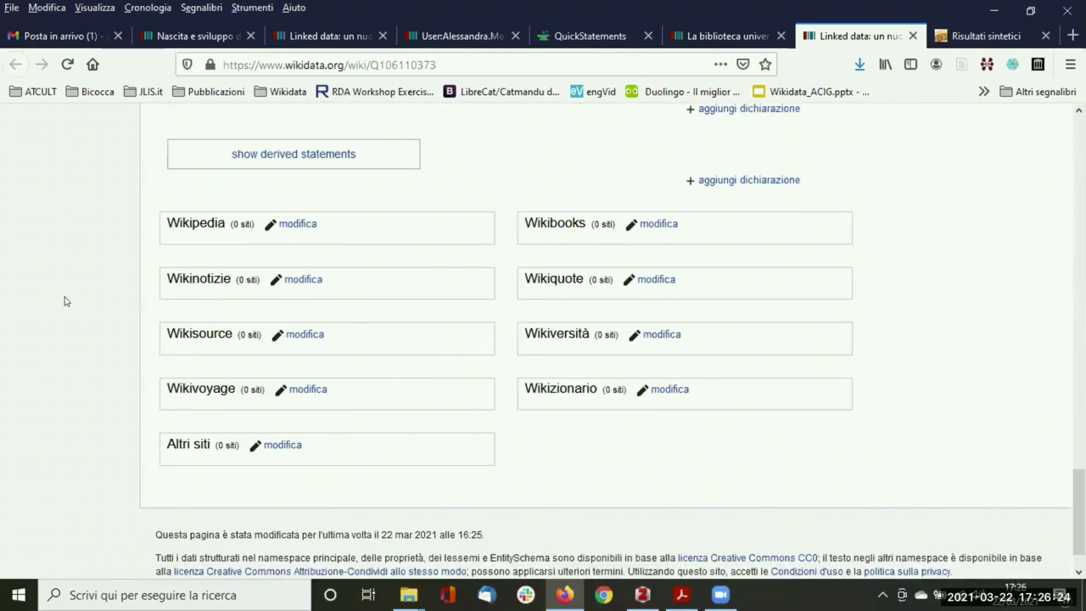
scroll(167, 318, up, 9)
scroll(172, 322, up, 5)
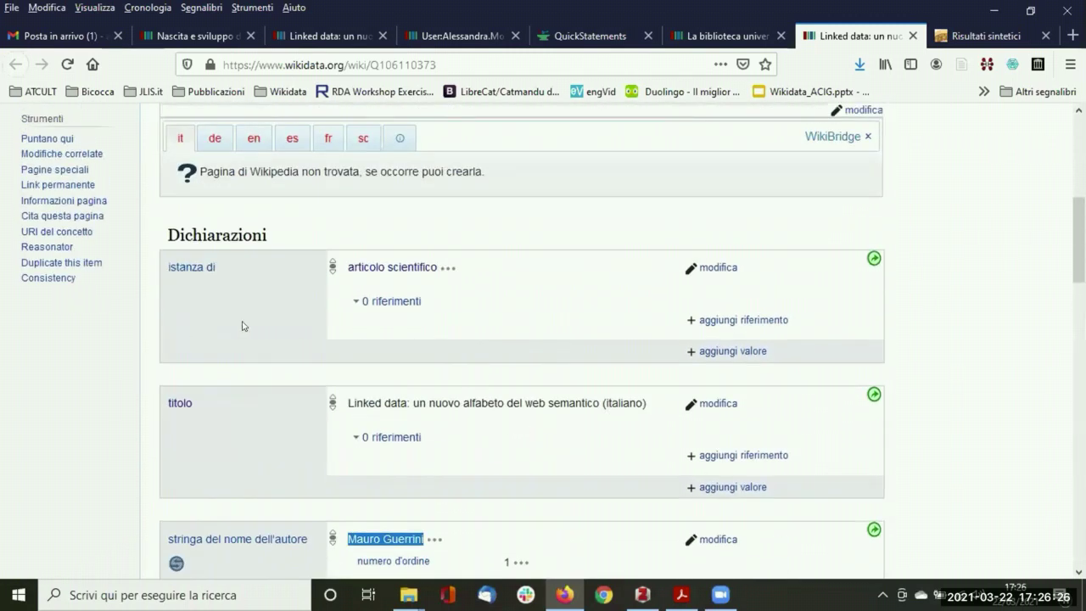
scroll(196, 321, down, 2)
scroll(208, 322, down, 1)
scroll(101, 362, down, 1)
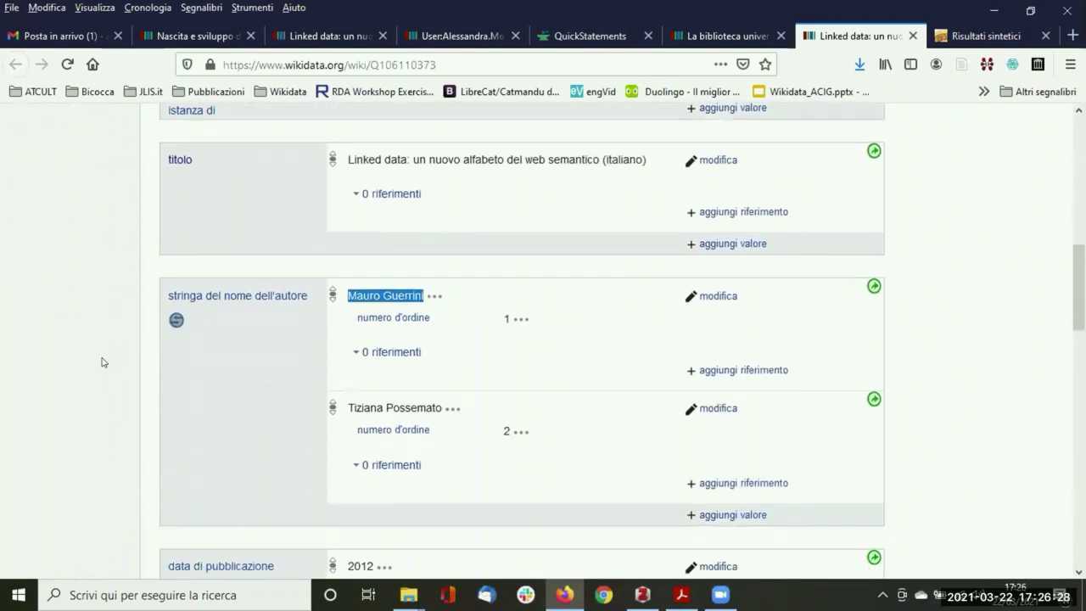
scroll(101, 361, down, 1)
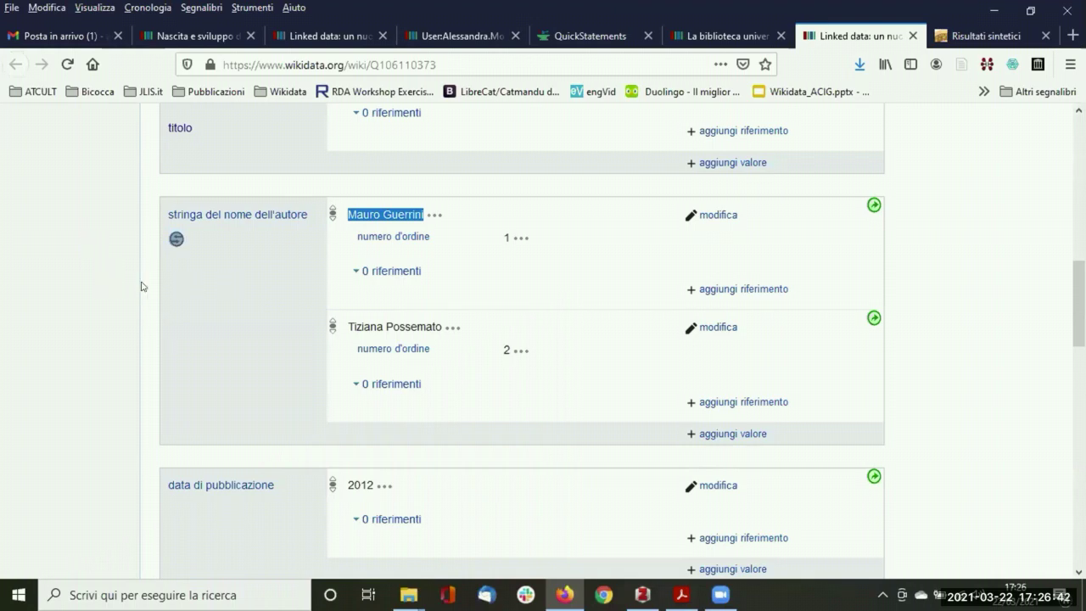
scroll(766, 275, up, 1)
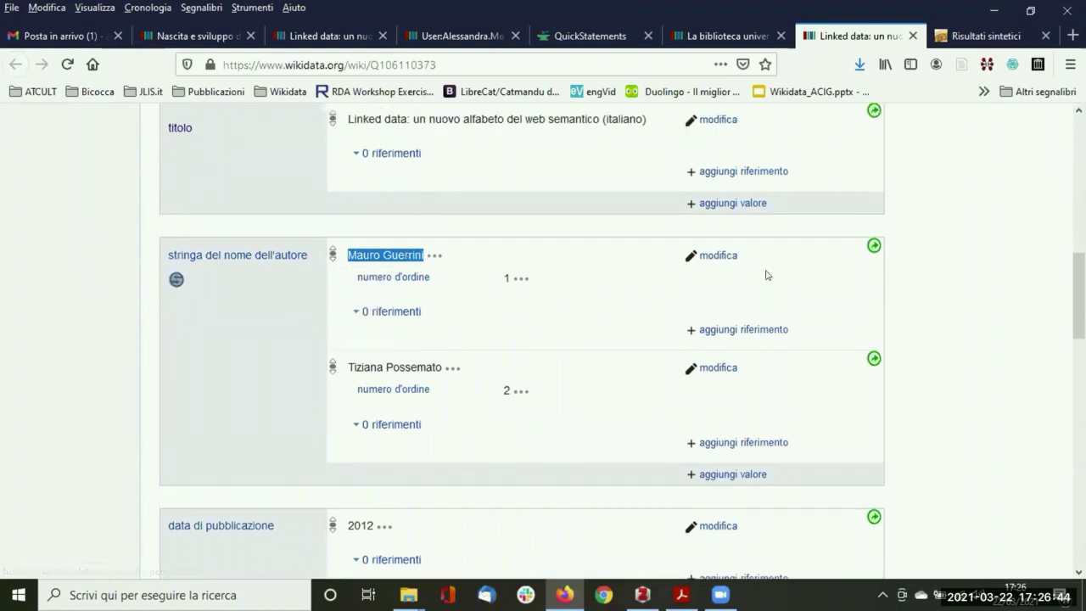
Add an author (P50) statement to the "Linked data" item, linking the first author's item, and publish it.
scroll(767, 275, up, 4)
scroll(638, 274, down, 15)
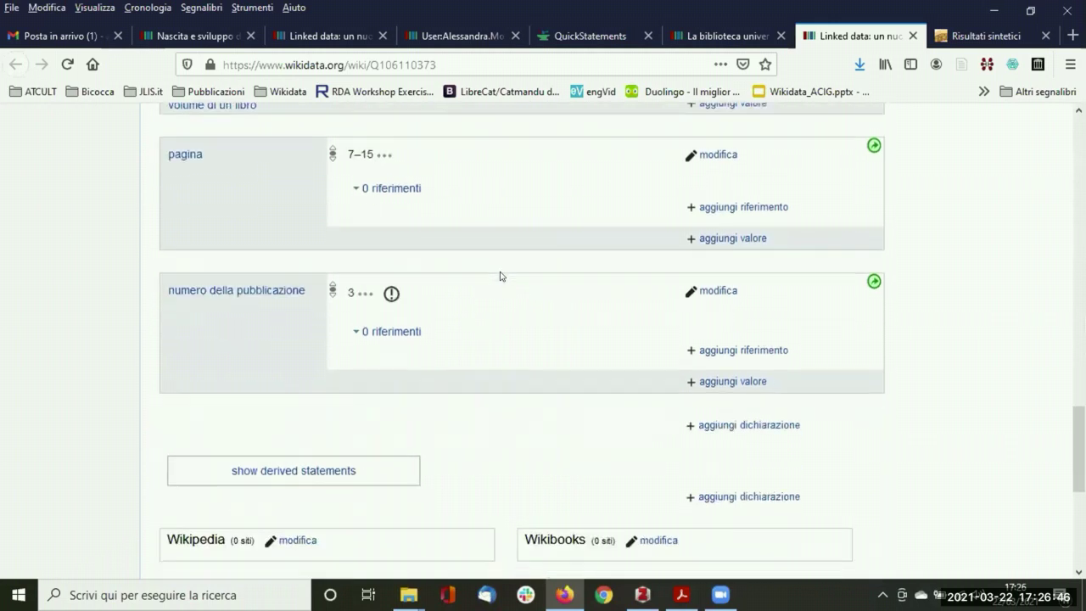
scroll(594, 273, down, 3)
click(702, 270)
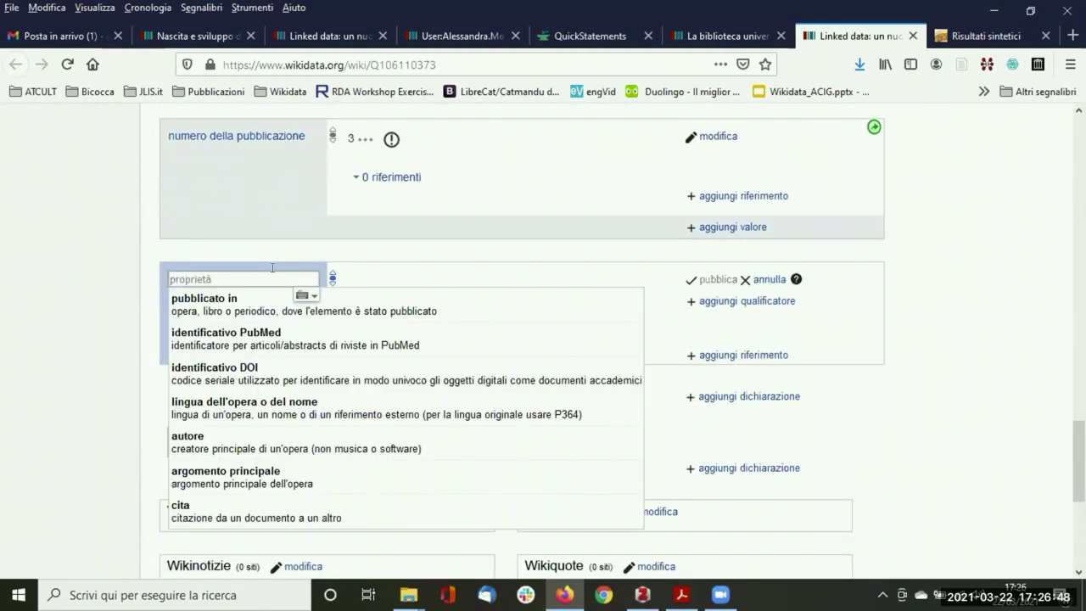
text(P50)
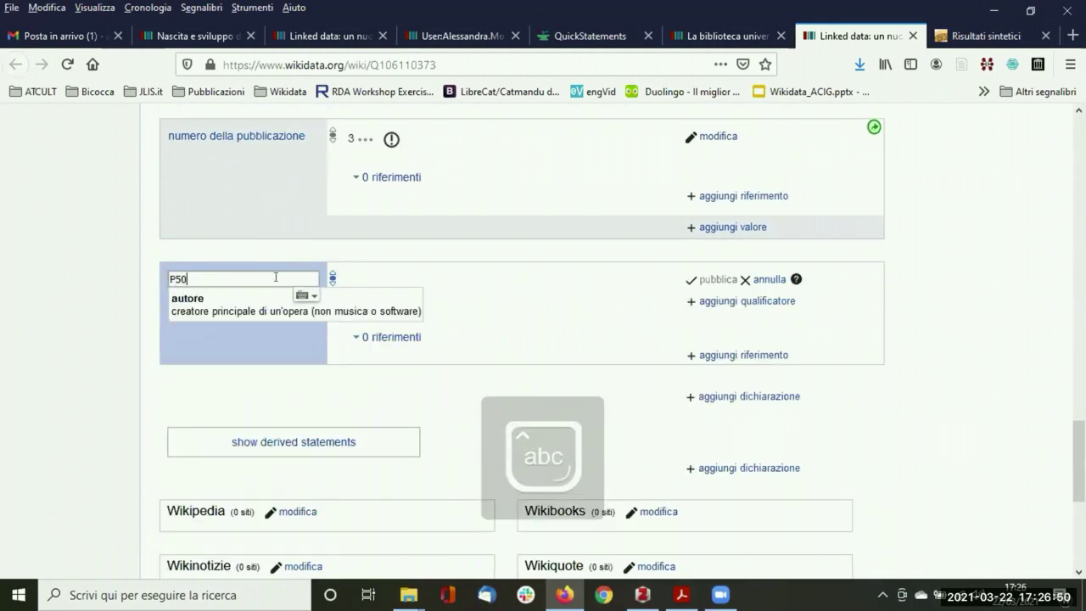
click(220, 297)
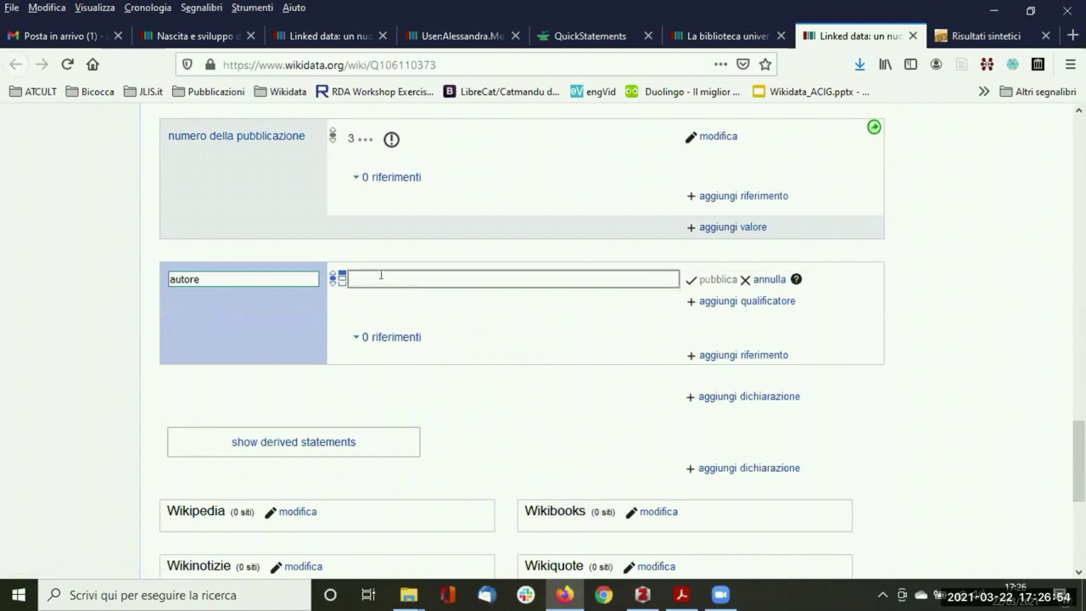
text(mauro)
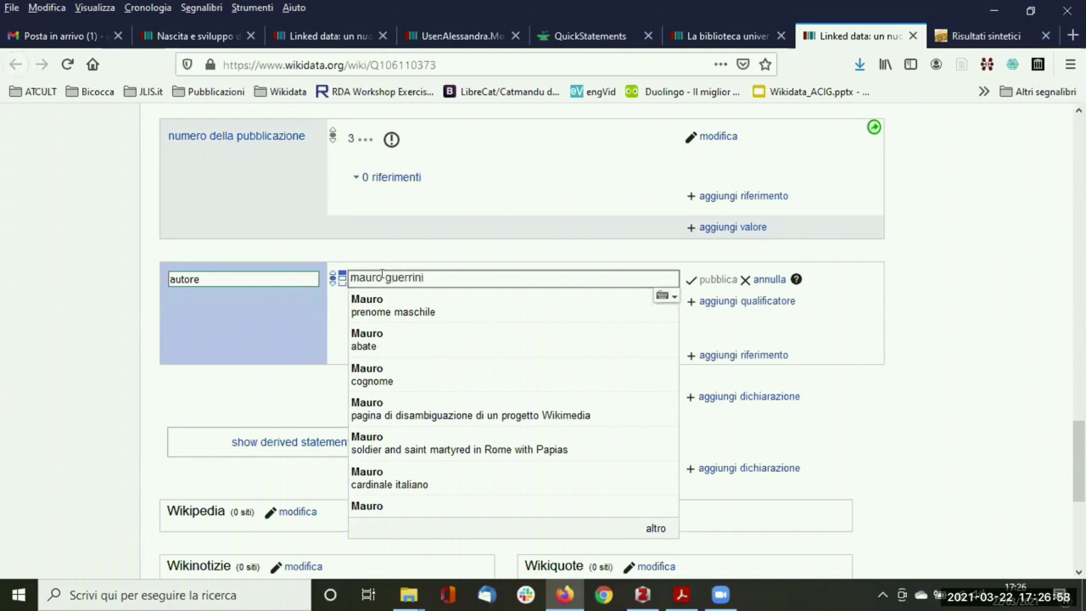
text( guerrini)
key(Escape)
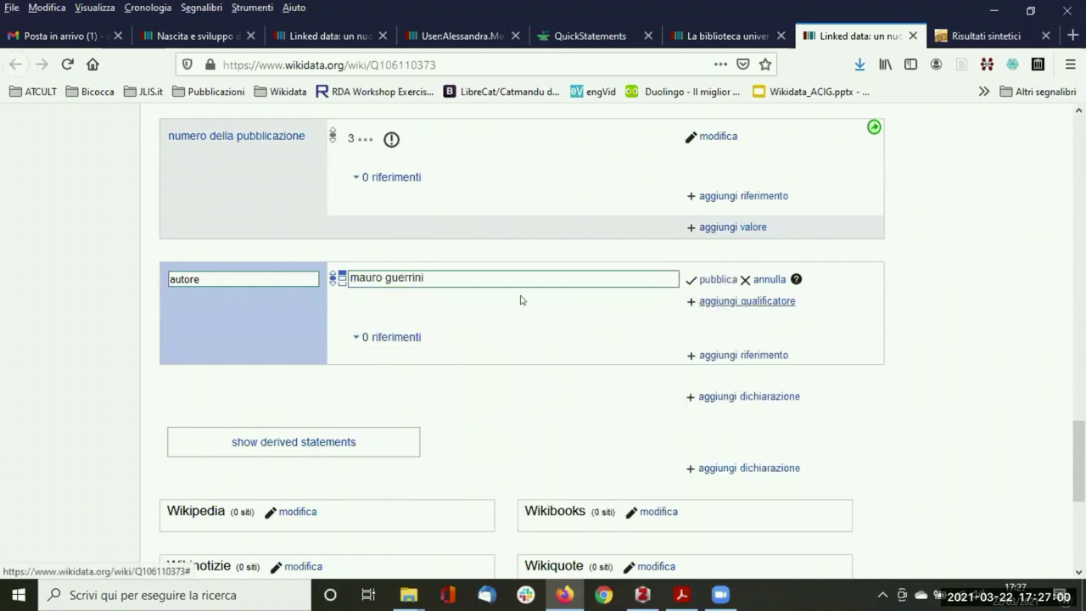
click(710, 303)
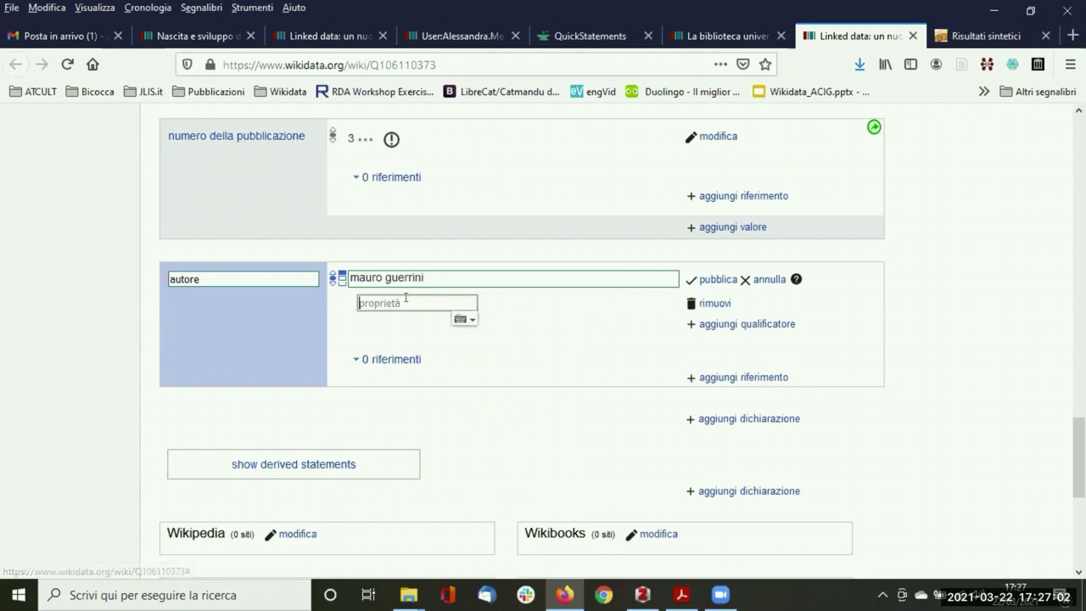
click(717, 279)
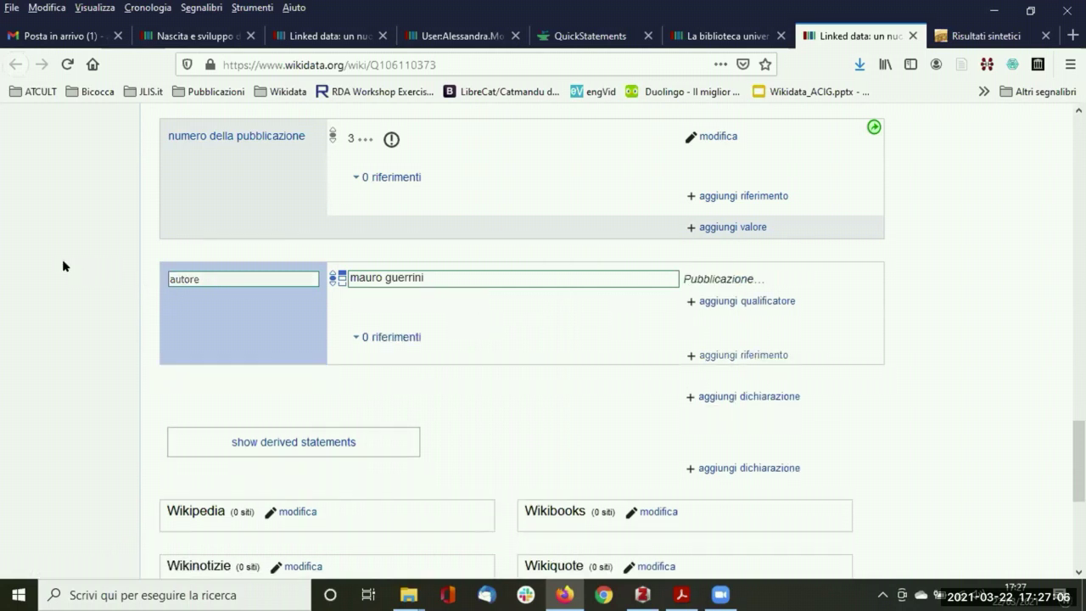
Add the second author's item as another value of the author statement and publish it.
click(725, 363)
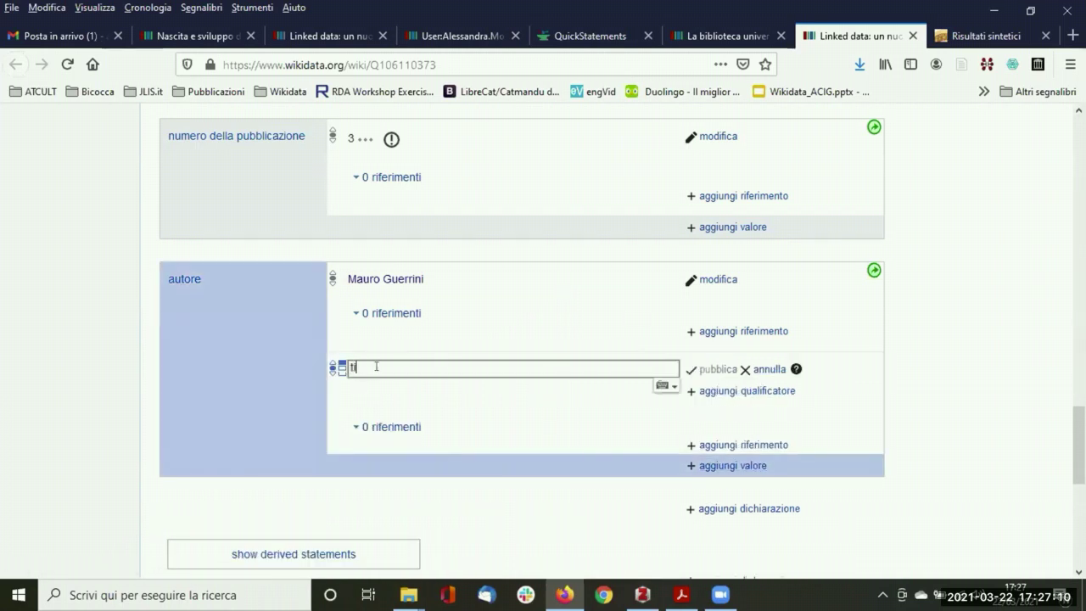
text(tiziana possemato)
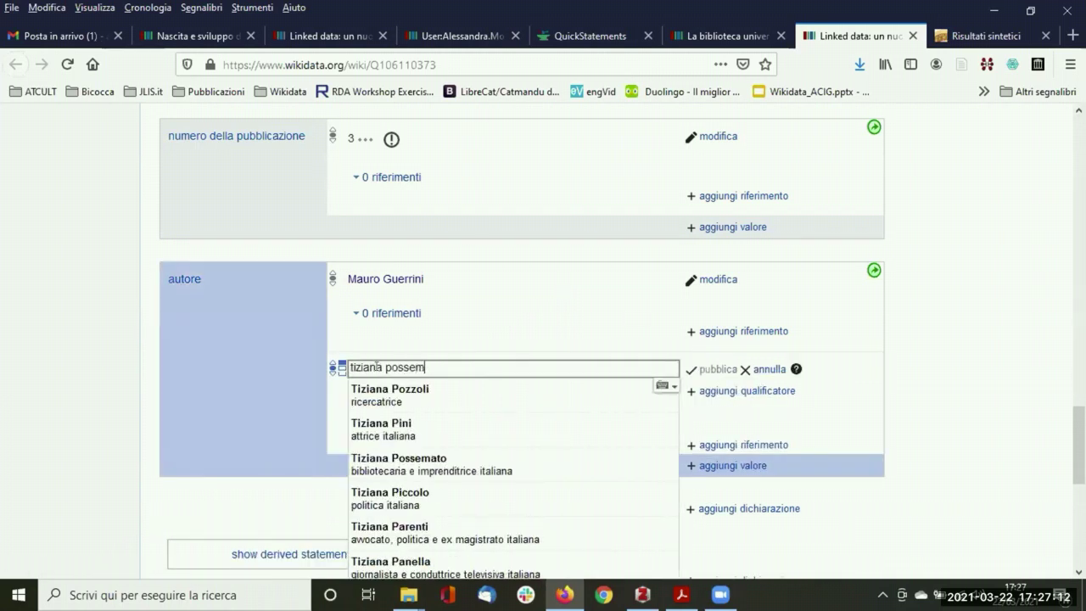
click(399, 399)
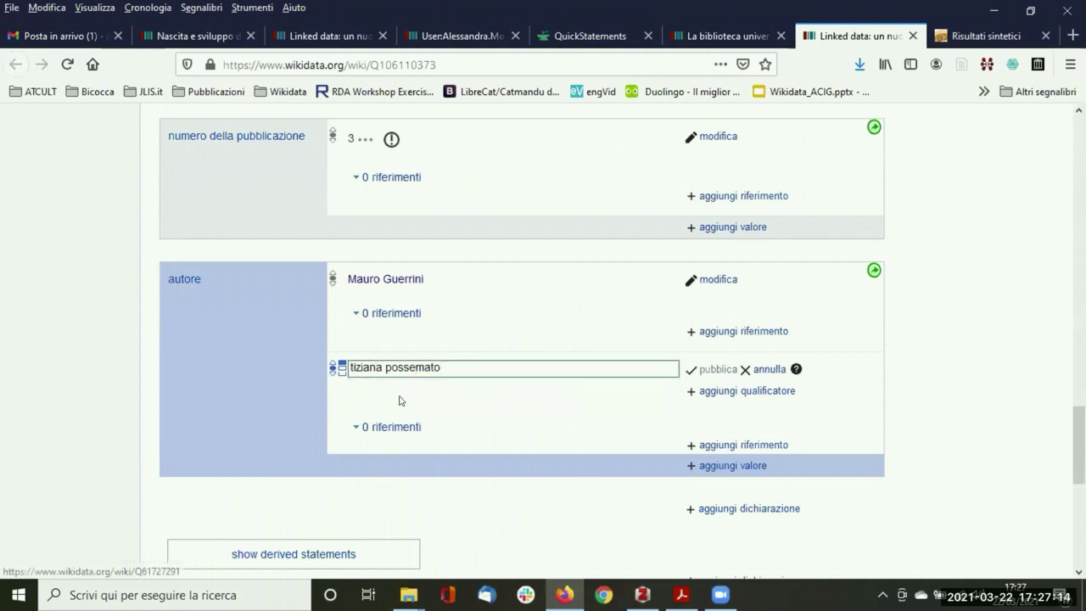
click(716, 370)
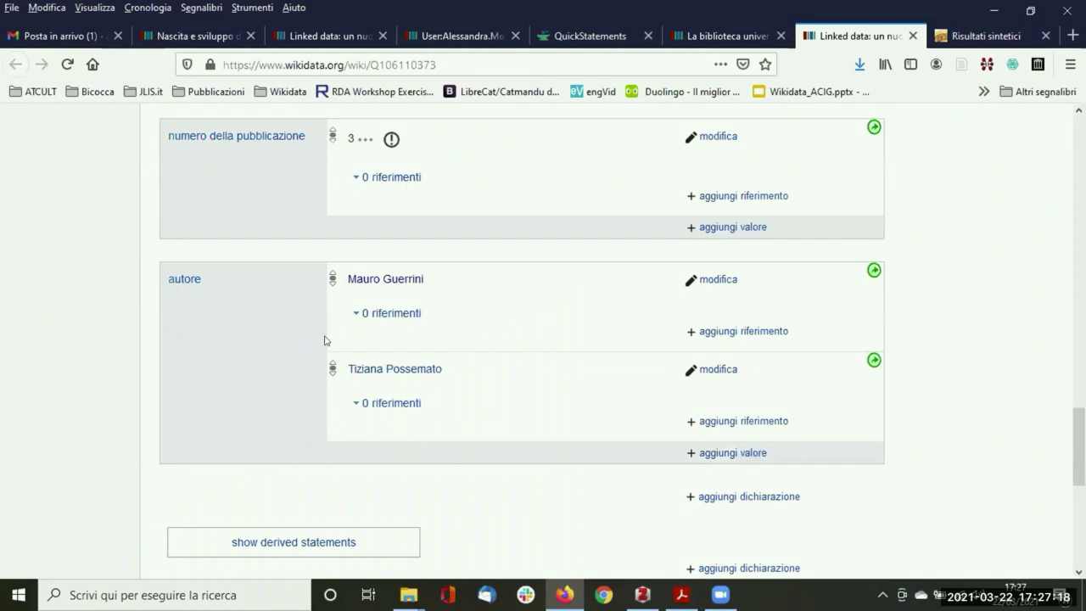
Compare the author name strings and their series ordinals with the new author statements.
scroll(324, 341, up, 15)
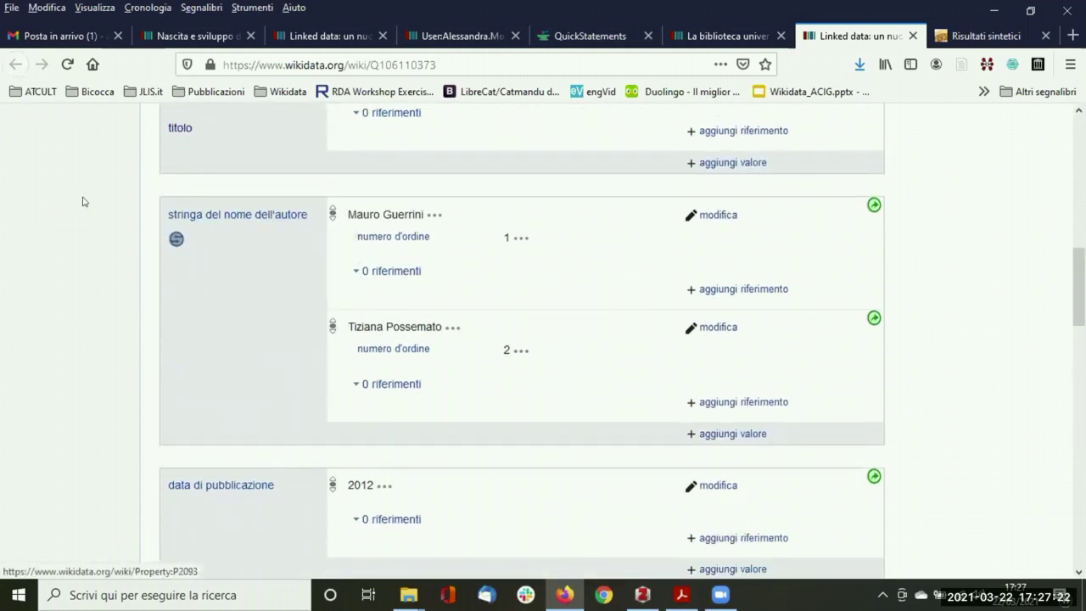
scroll(104, 280, up, 2)
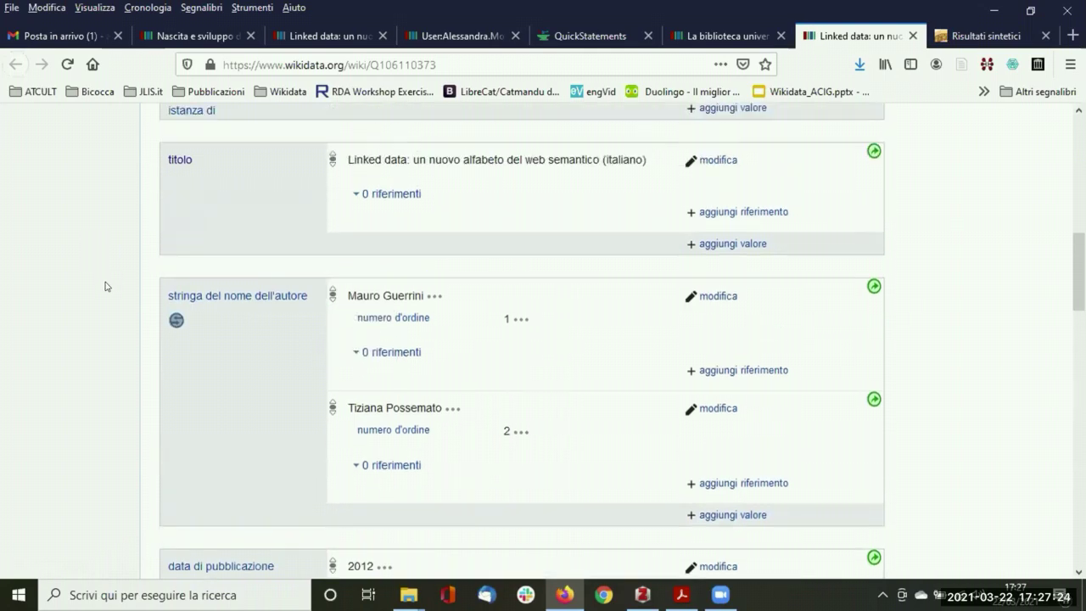
scroll(105, 286, up, 2)
scroll(113, 297, up, 2)
scroll(114, 297, down, 3)
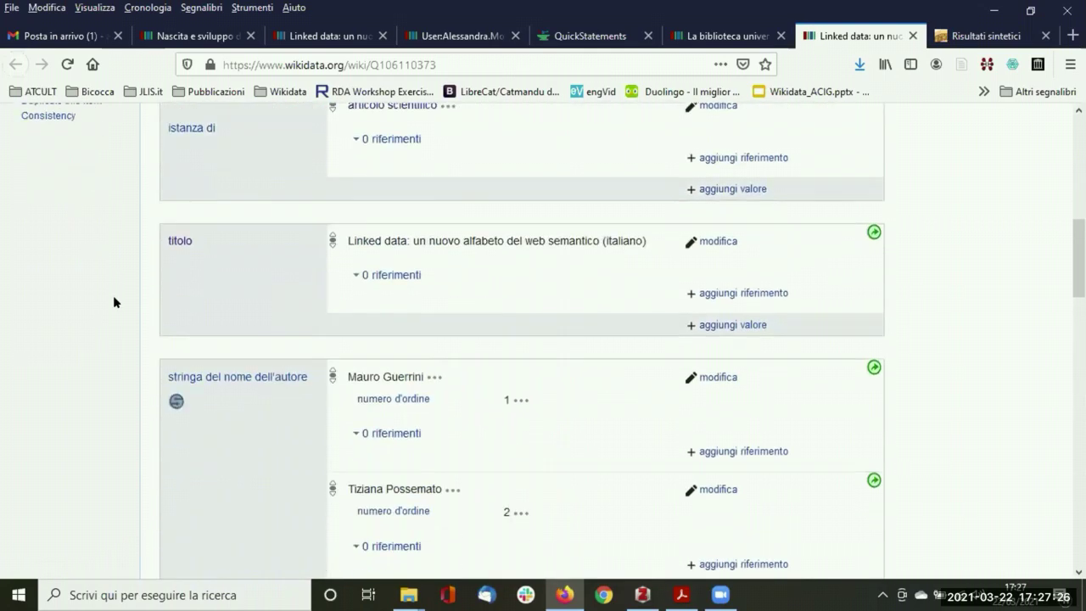
scroll(85, 314, down, 1)
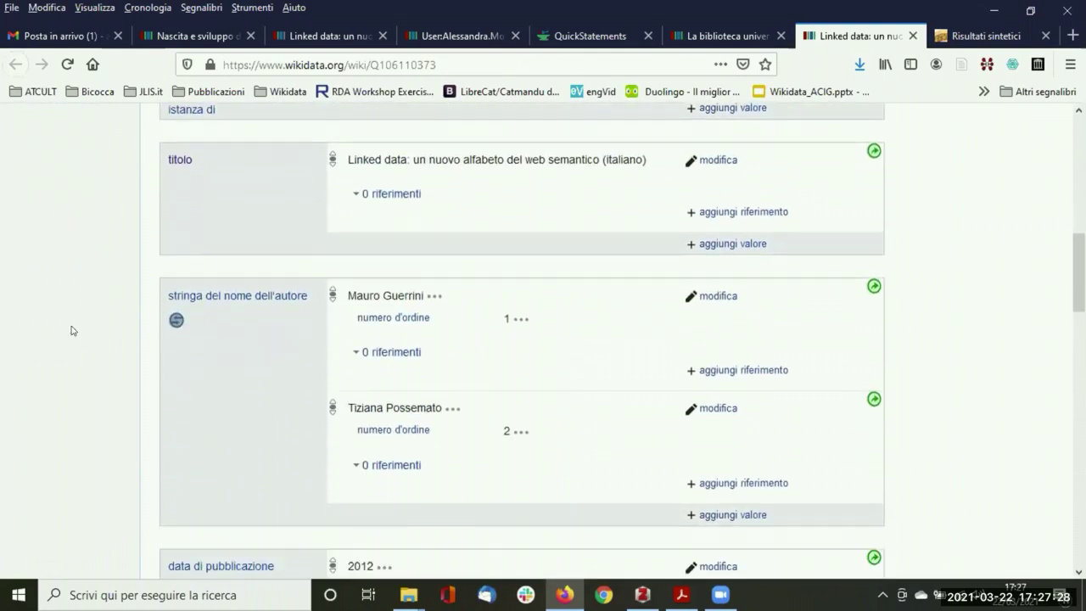
scroll(107, 305, down, 10)
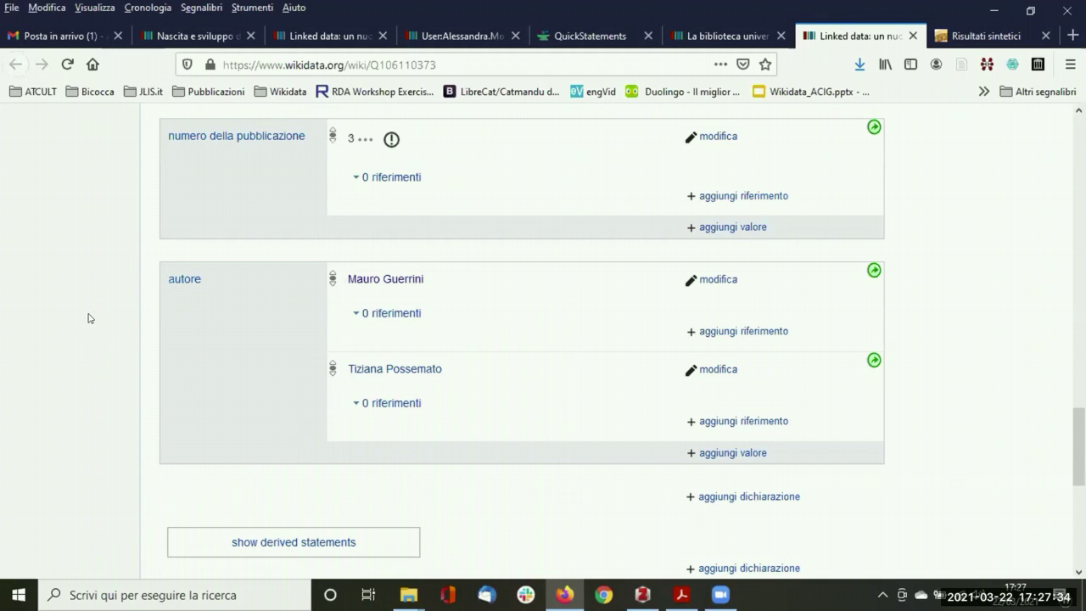
Remove both author name string statements from the "Linked data" item.
scroll(89, 318, up, 2)
scroll(90, 328, up, 3)
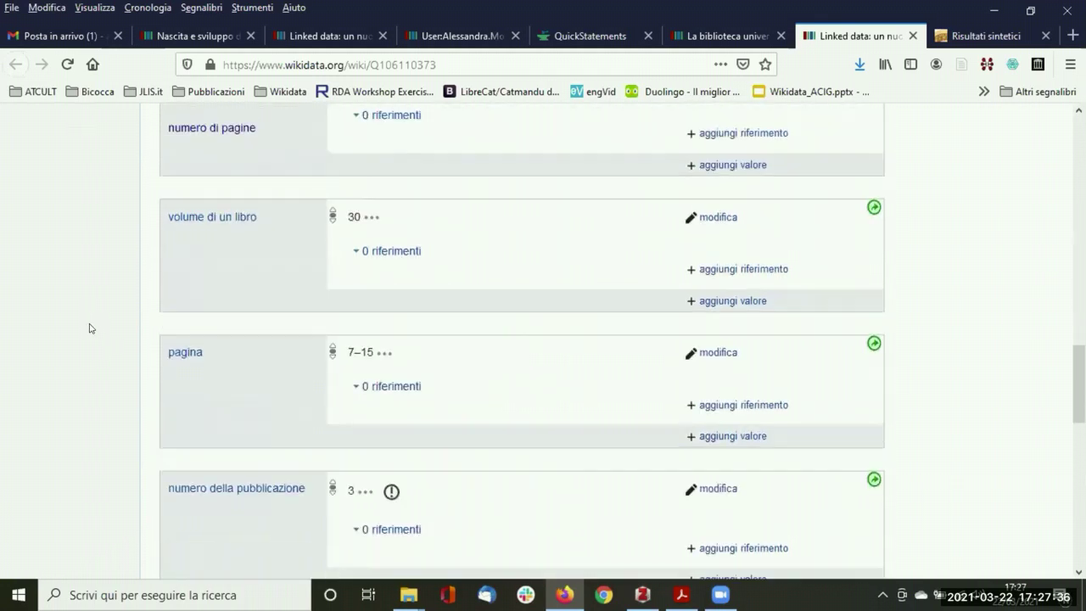
scroll(537, 354, up, 3)
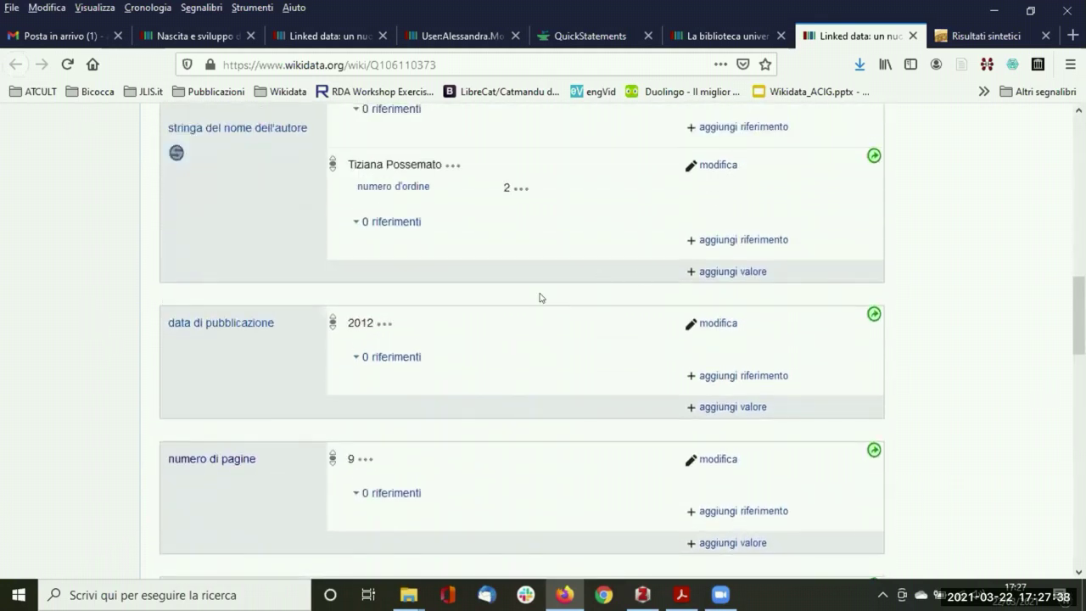
scroll(540, 297, up, 1)
click(708, 214)
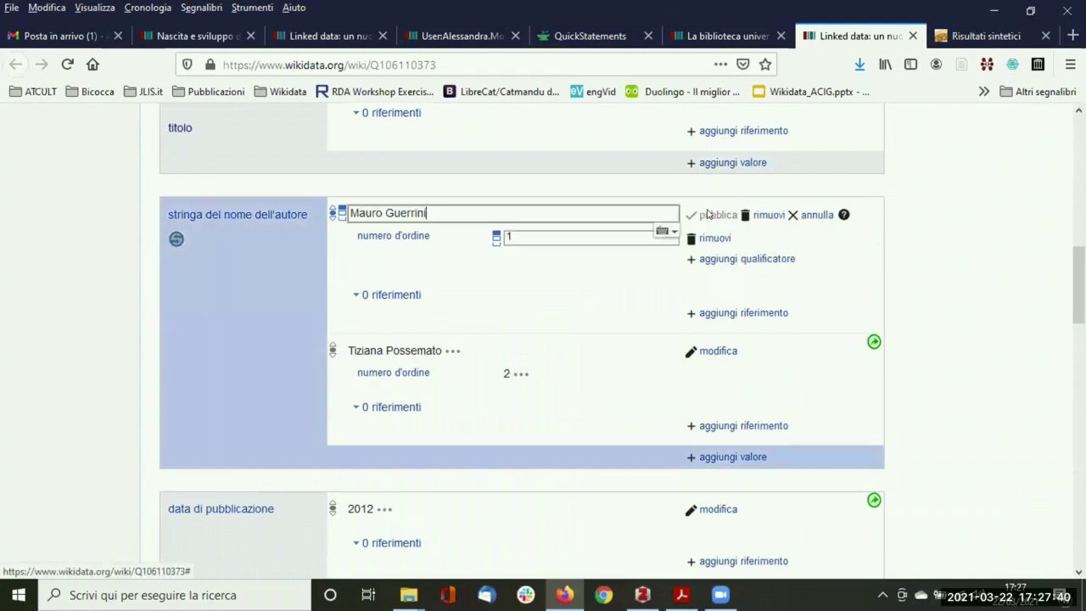
click(755, 222)
click(716, 214)
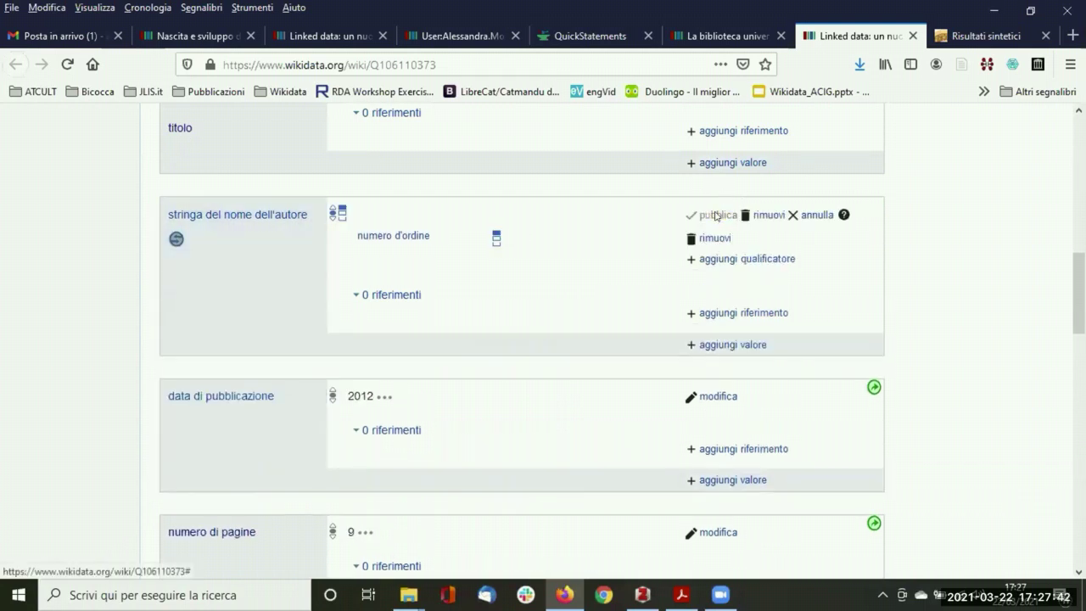
click(761, 216)
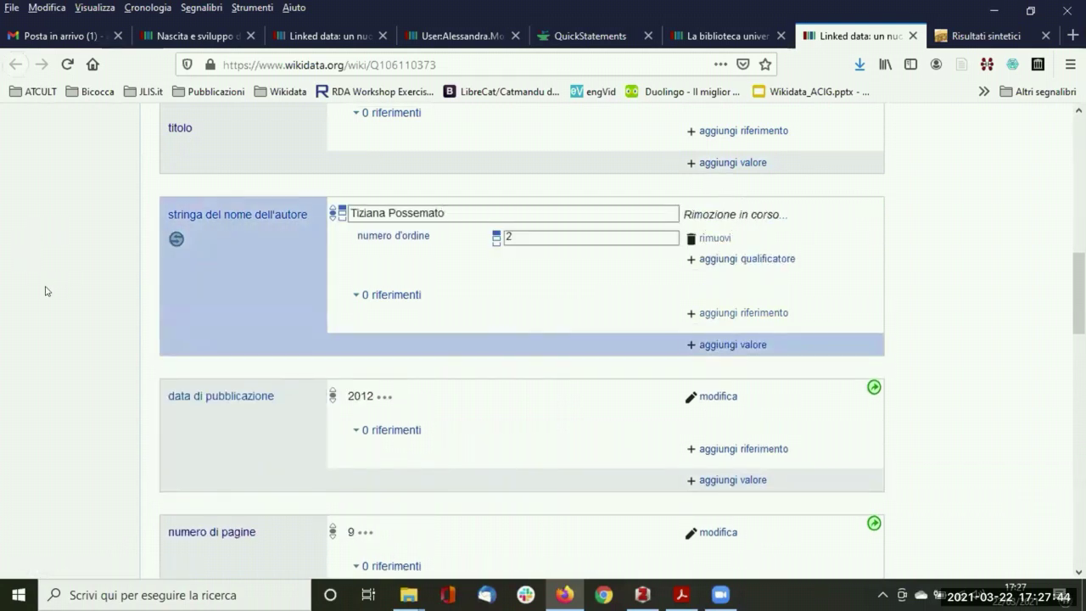
scroll(47, 291, up, 3)
scroll(448, 296, down, 3)
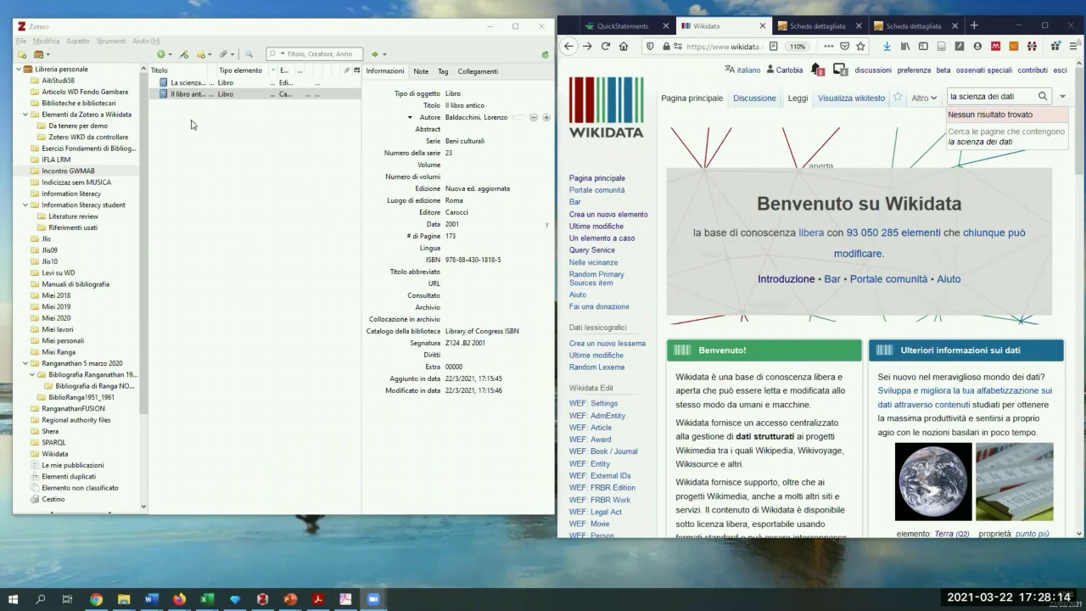
In Zotero, review the book records "La scienza dei dati in biblioteca" and "Il libro antico", including the former's full title.
click(185, 83)
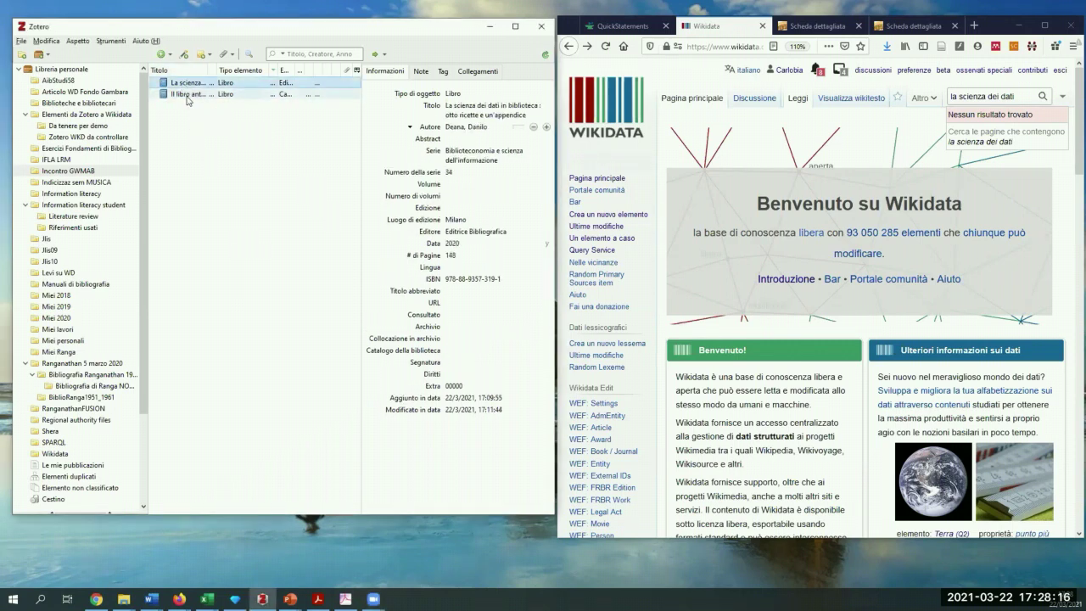
click(187, 94)
click(185, 83)
click(185, 94)
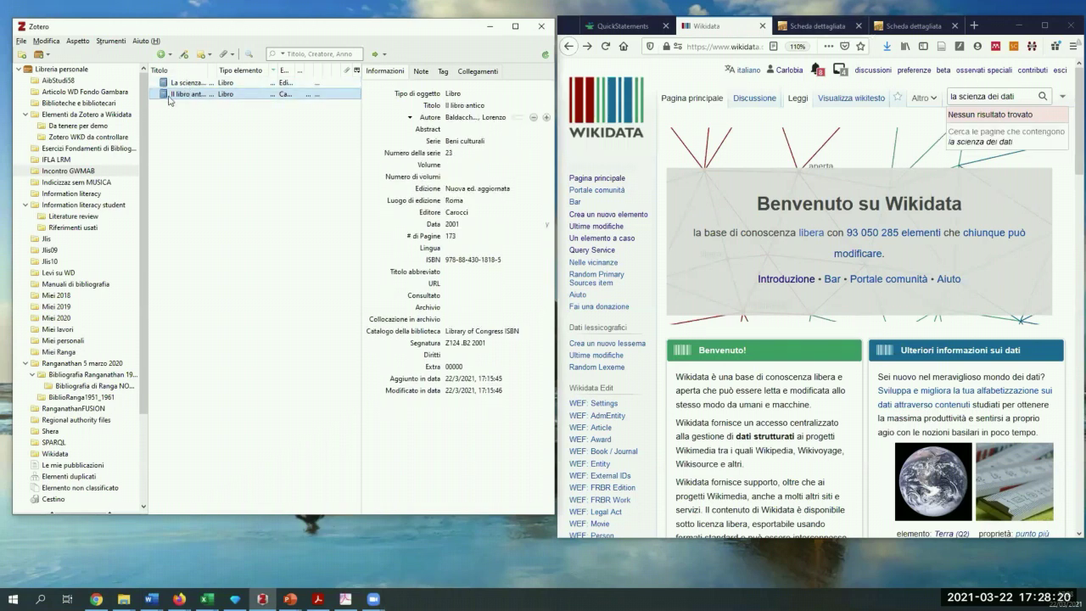
click(179, 85)
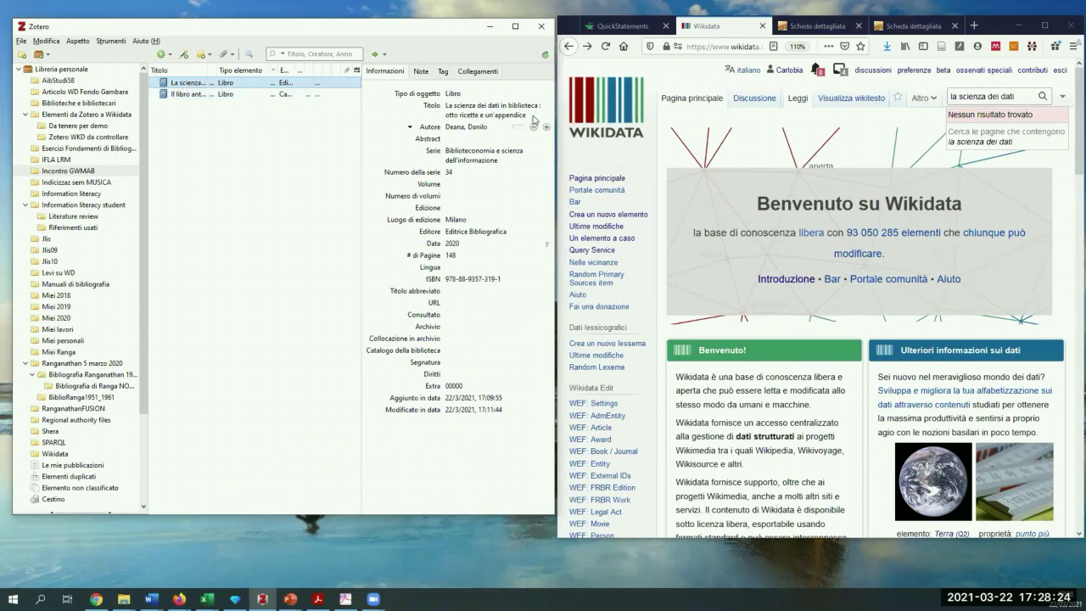
click(501, 114)
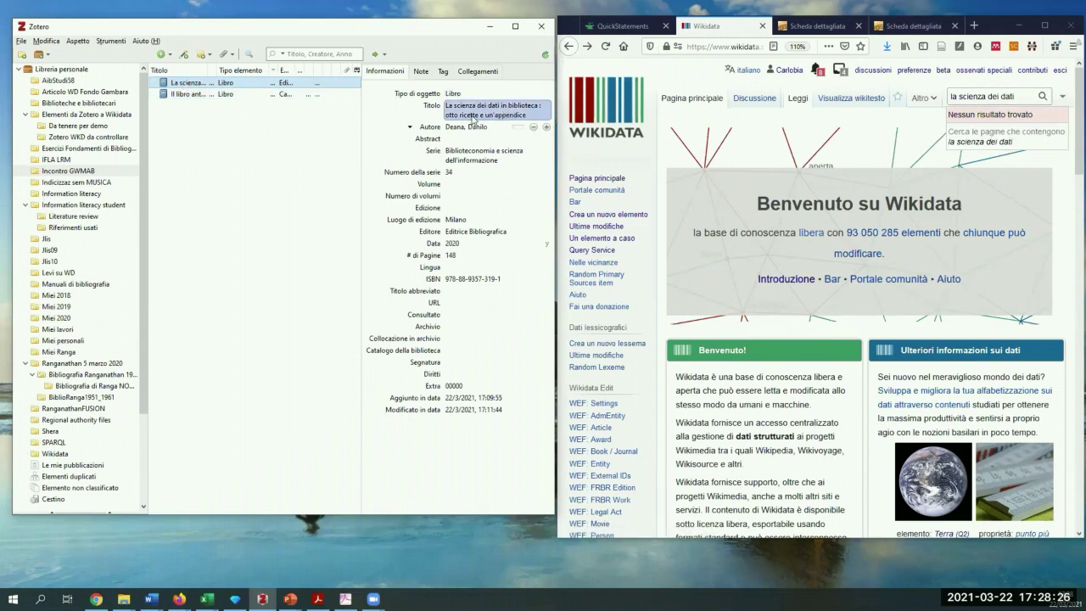
Search Wikidata for "il libro antico" and compare the suggestions with the matching book record in Zotero.
click(1028, 97)
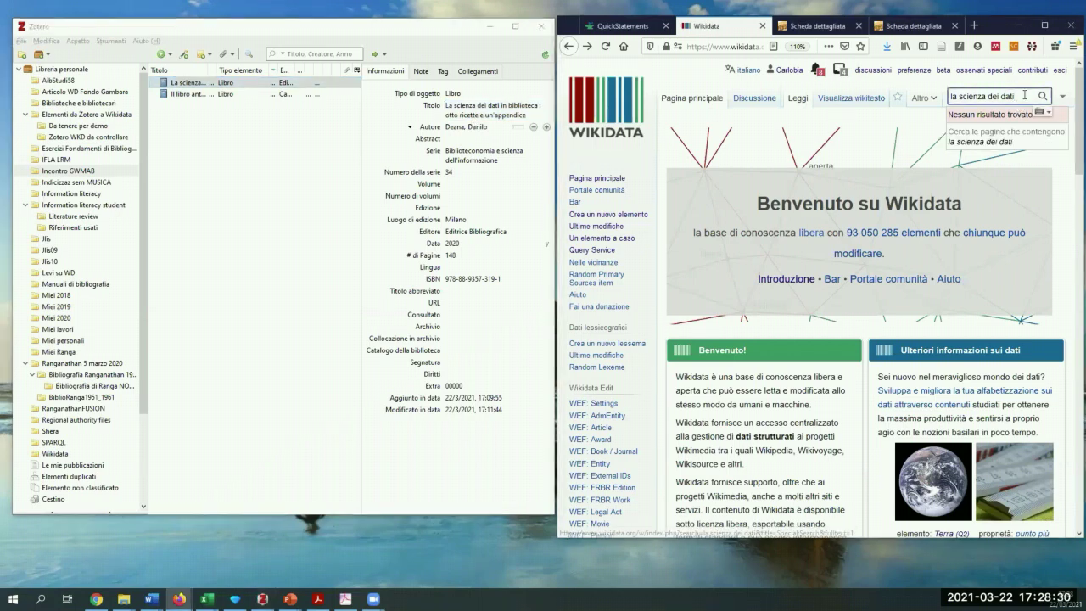
triple_click(1025, 96)
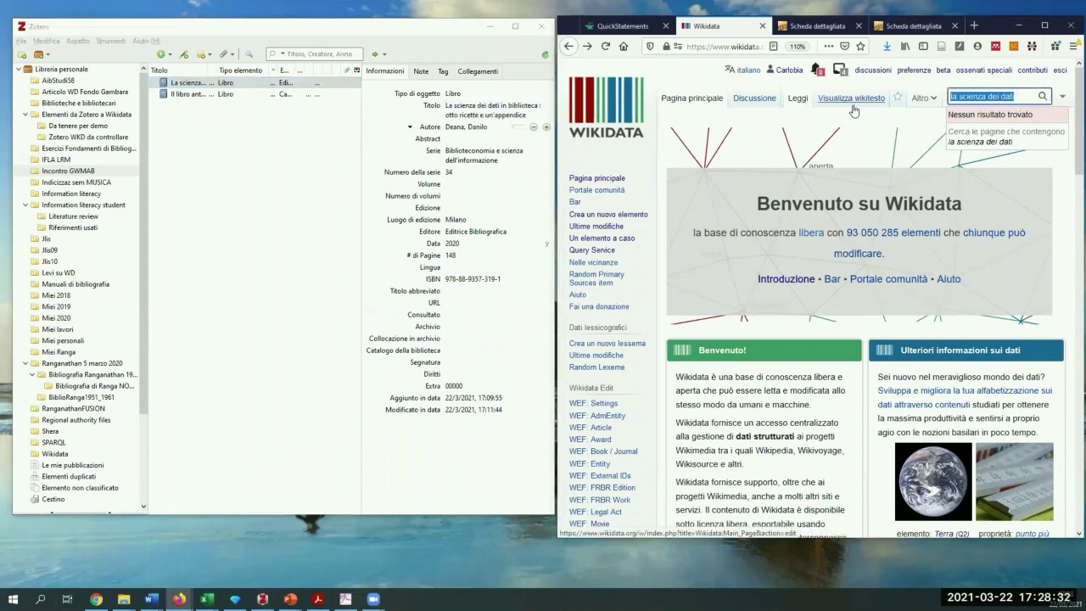
text(il libro antico)
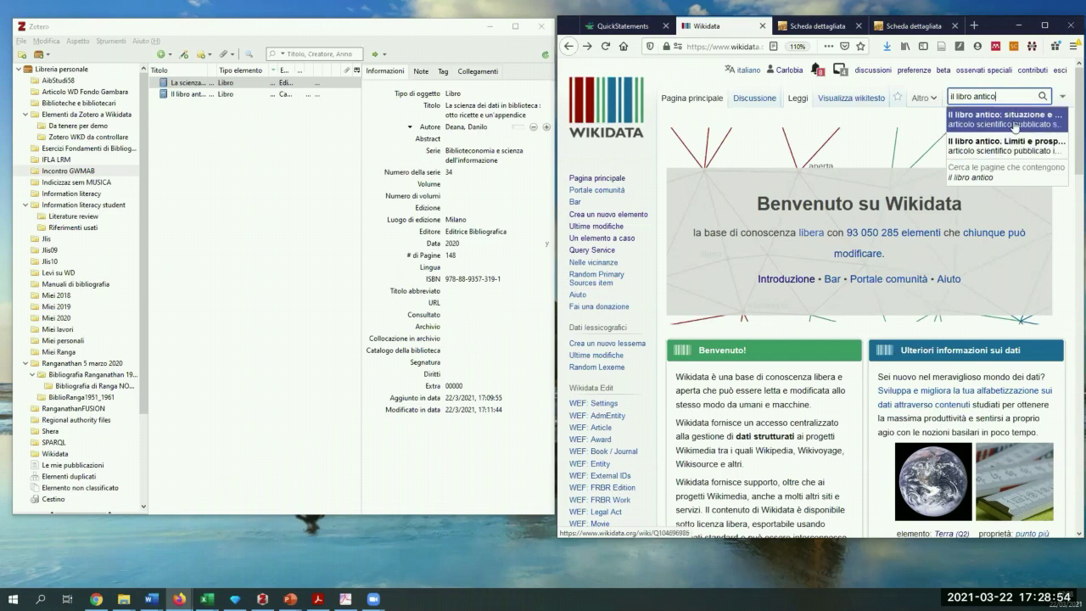
click(228, 161)
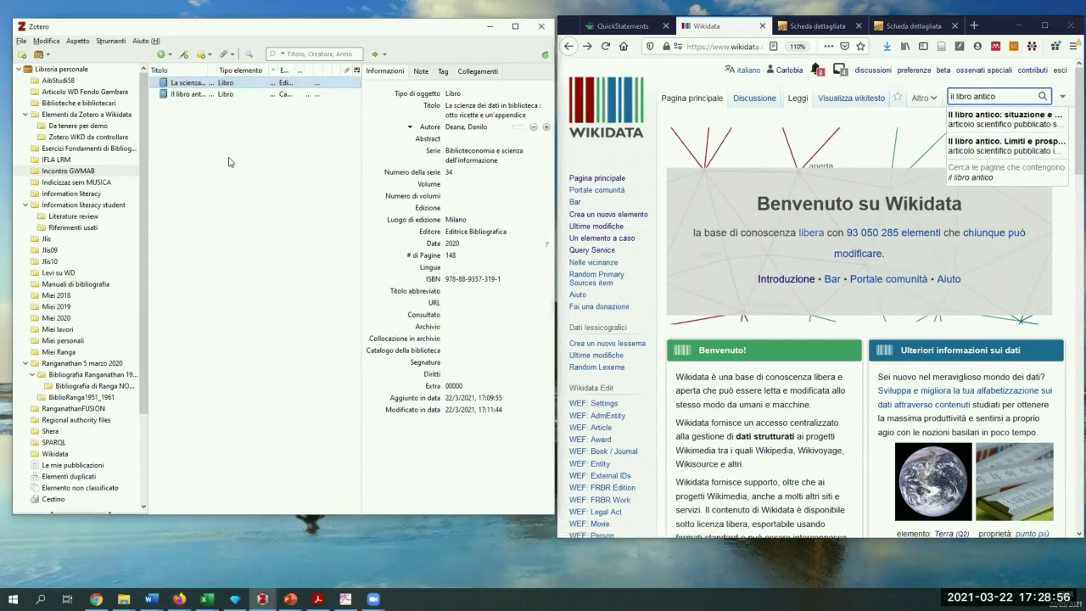
click(183, 95)
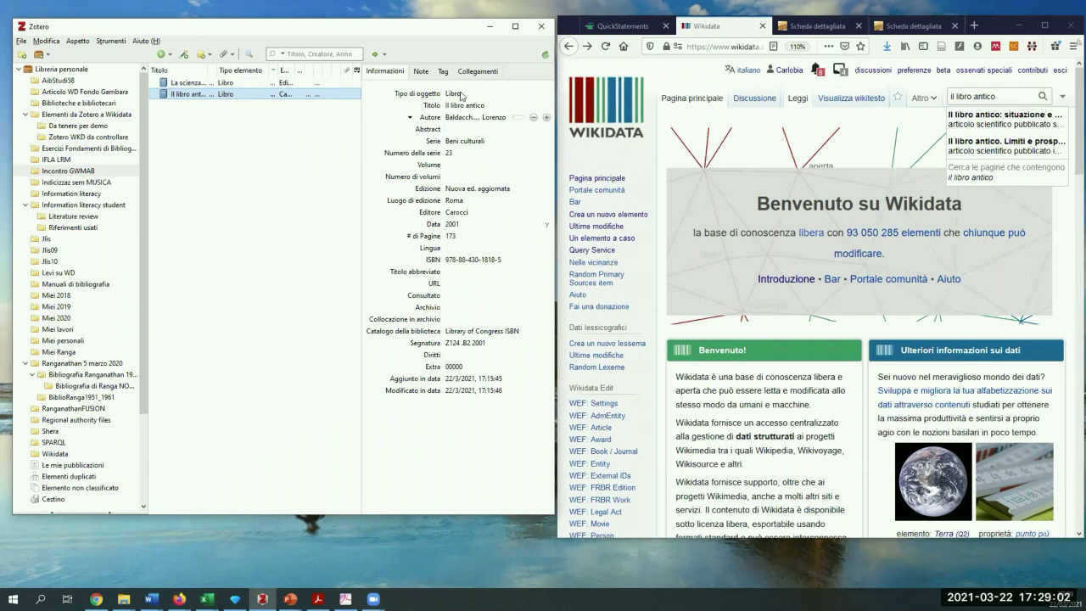
Export both Zotero book records, "La scienza dei dati in biblioteca" and "Il libro antico", into the new QuickStatements batch.
click(622, 25)
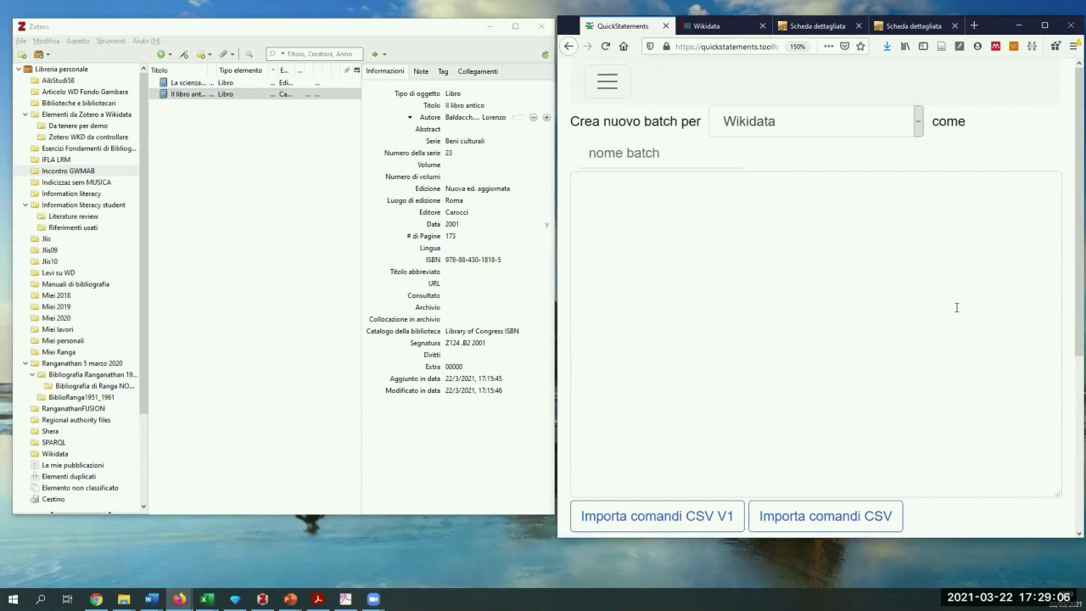
click(190, 81)
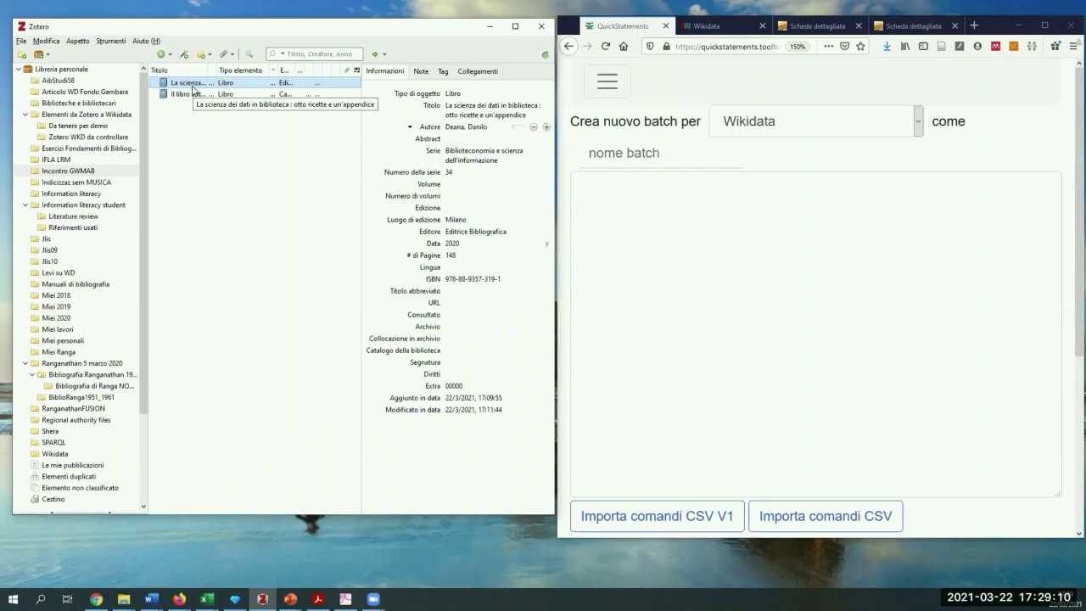
shift+click(185, 94)
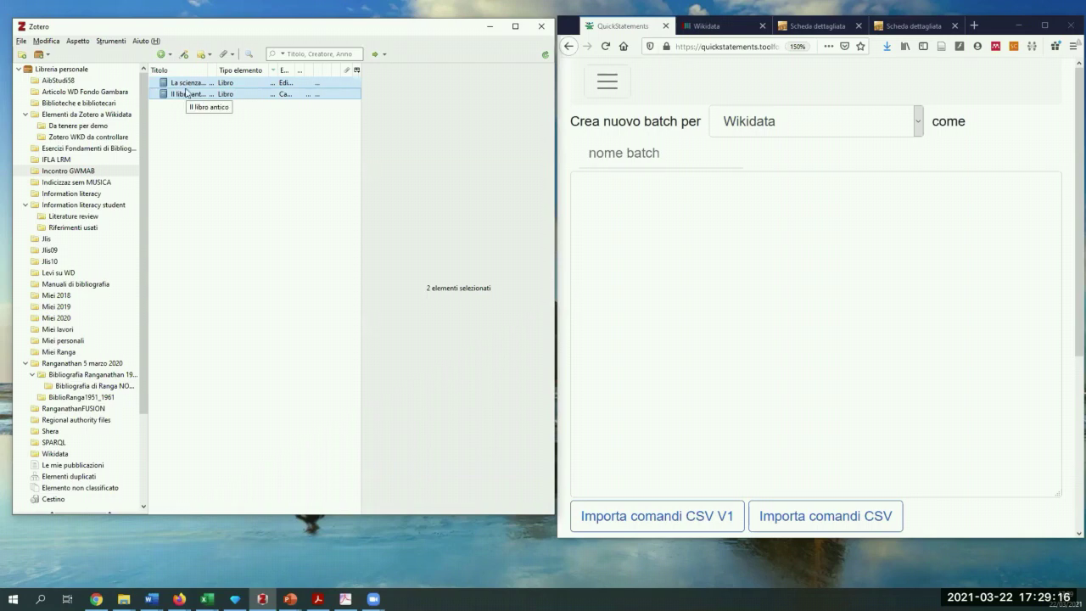
drag(185, 94, 736, 305)
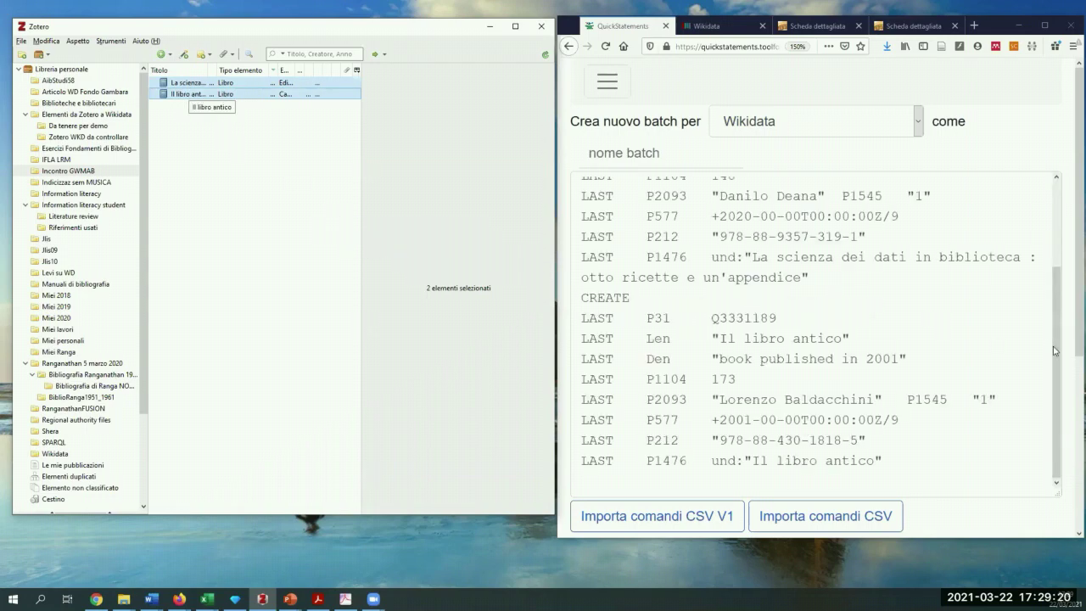
drag(1056, 348, 1065, 241)
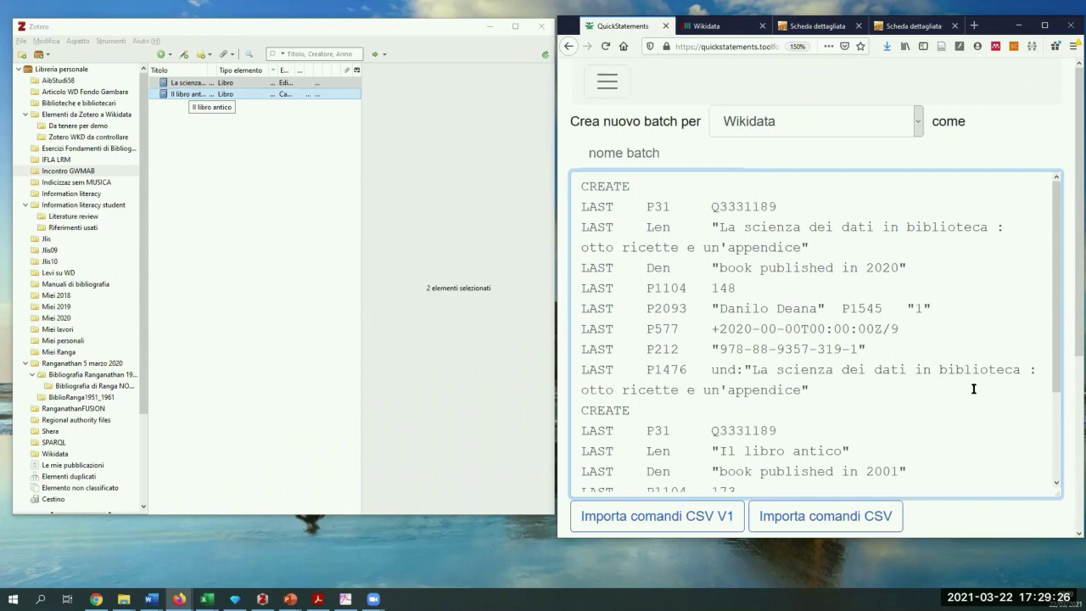
Set the language code of both books' P1476 title commands to "it".
drag(1056, 350, 1070, 307)
key(Delete)
key(Delete)
key(Delete)
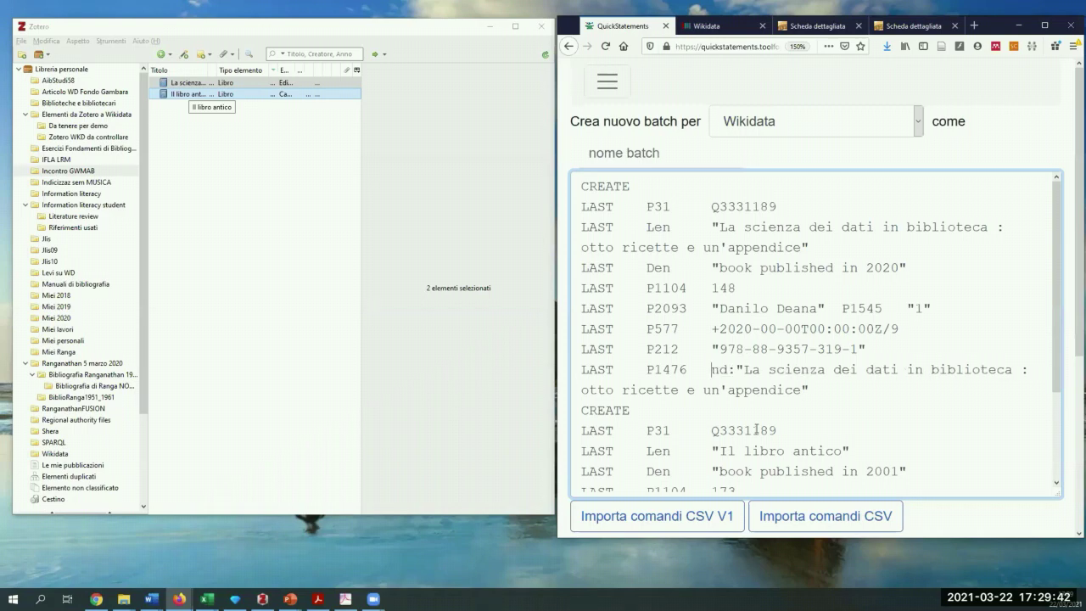
text(it)
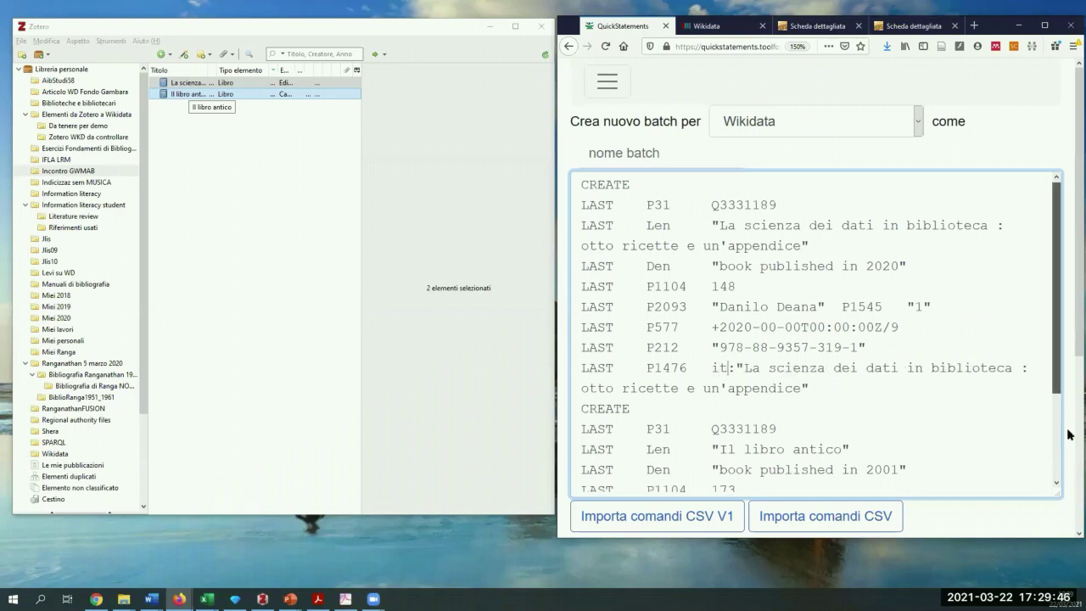
scroll(1059, 307, down, 2)
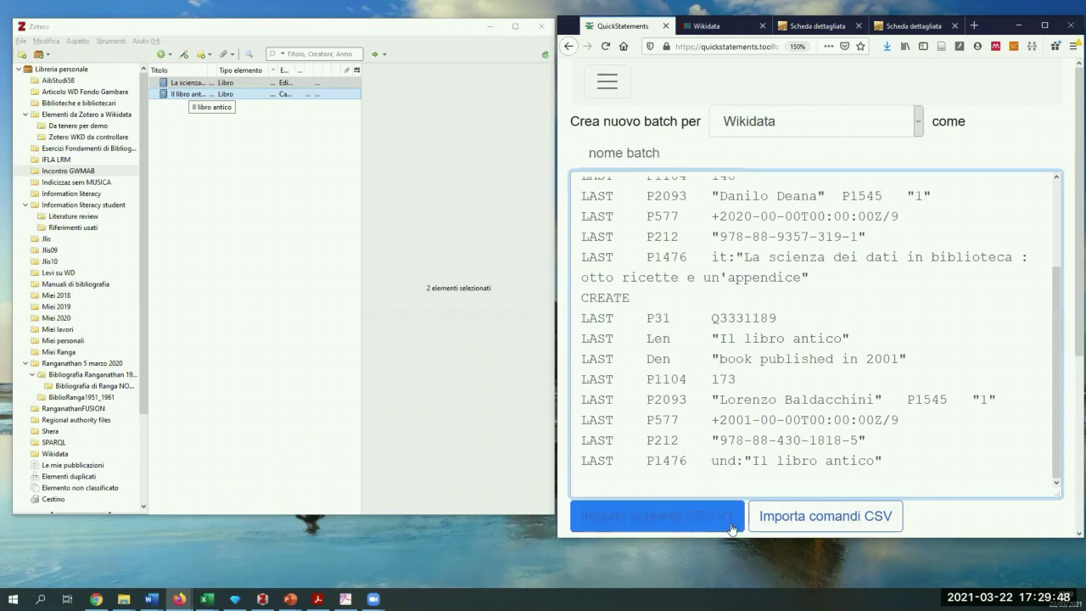
text(it)
key(Delete)
key(Delete)
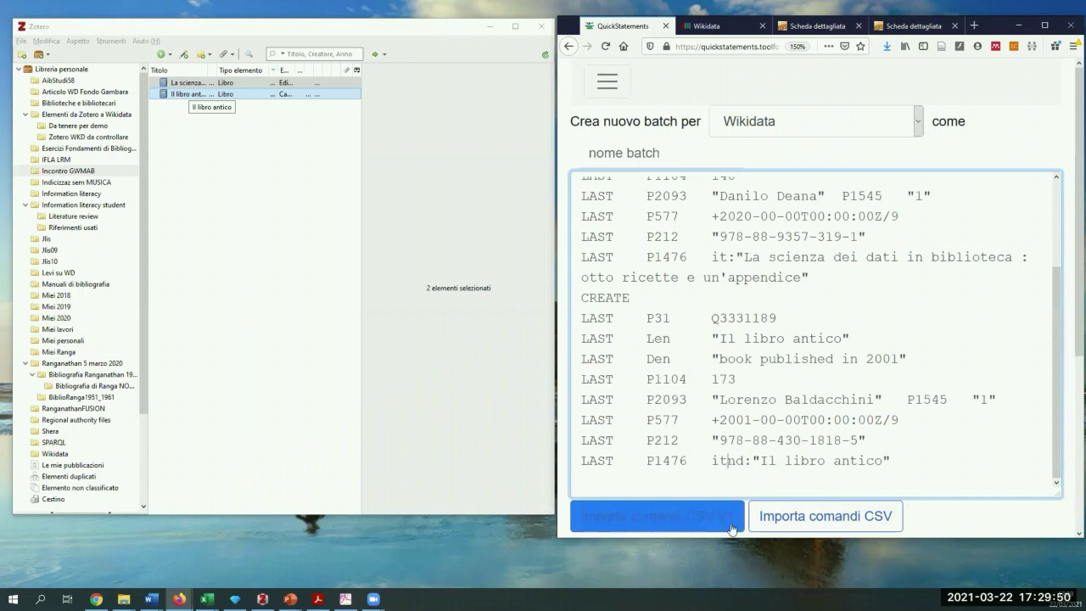
key(Delete)
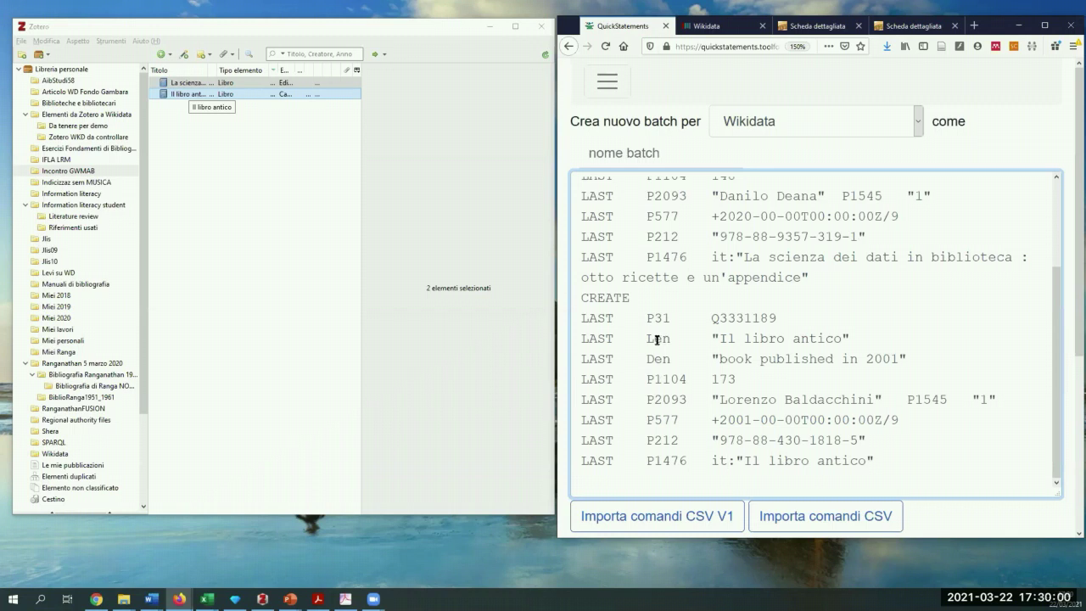
text(i)
key(Delete)
text(t)
text(en)
key(Delete)
key(Delete)
Import the batch as V1 commands and run it to create both book items in Wikidata.
drag(1056, 293, 1033, 373)
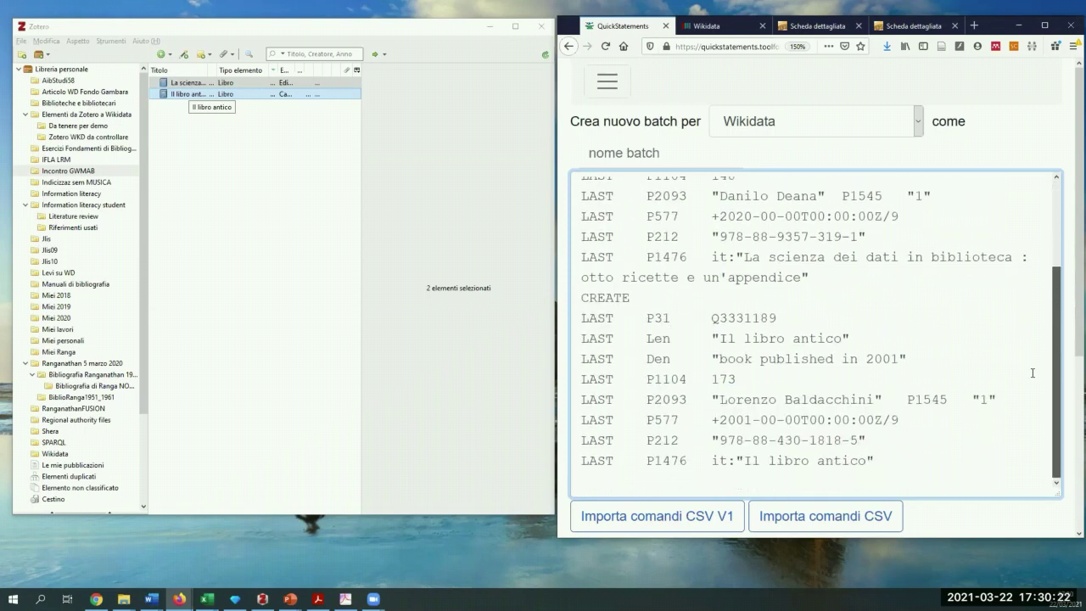
click(645, 525)
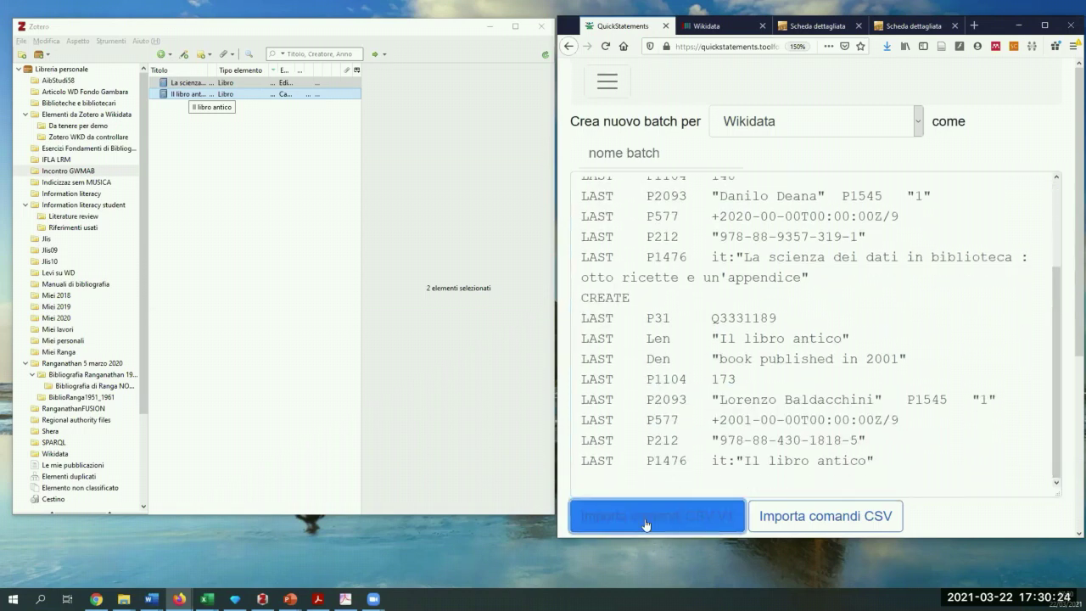
click(1044, 24)
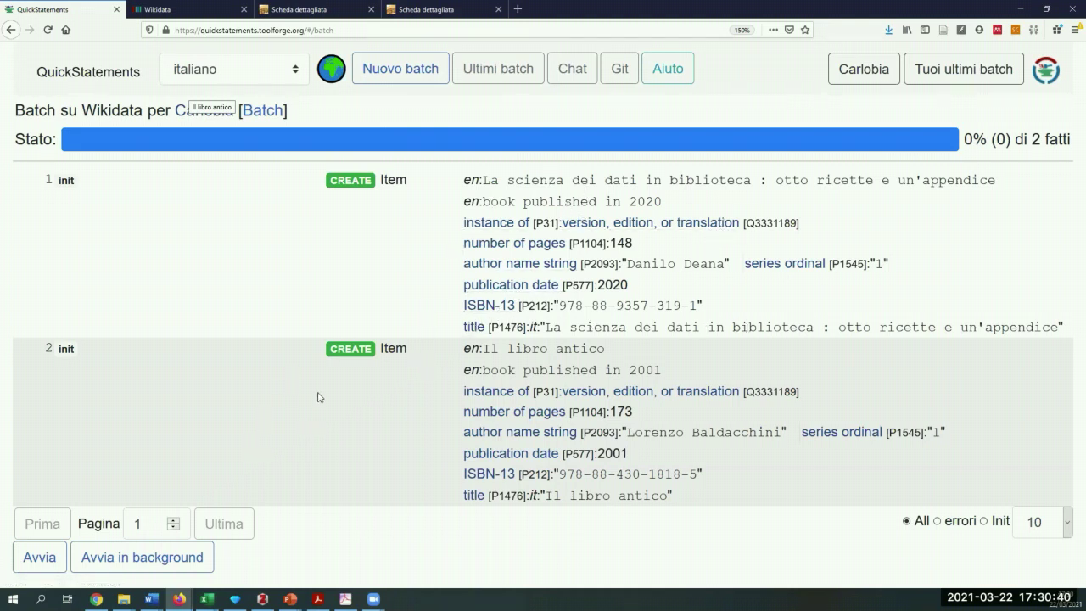
click(39, 561)
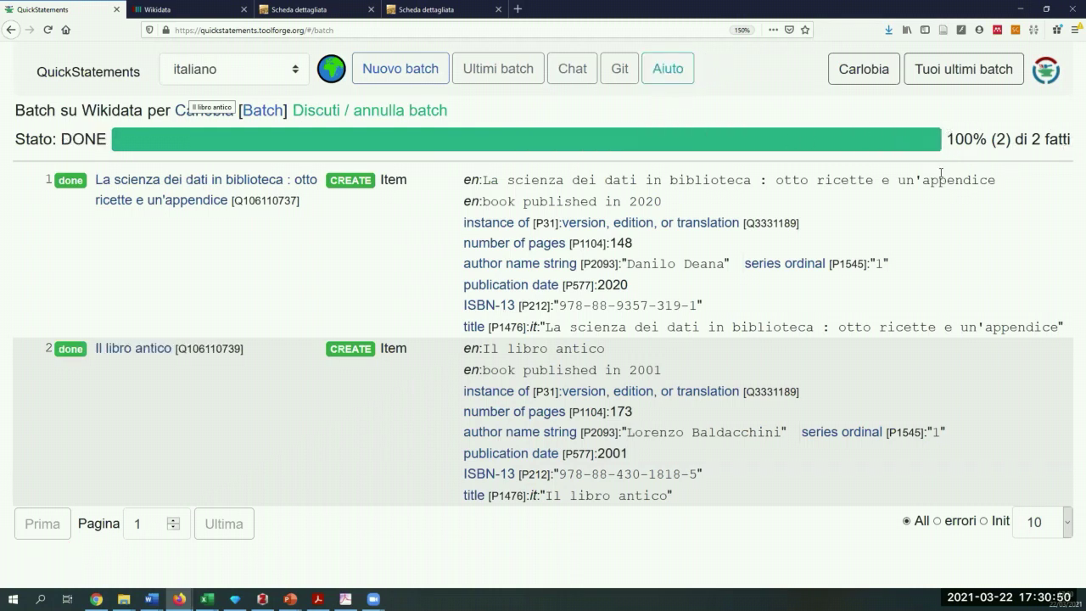
Open the new "La scienza dei dati in biblioteca" item and copy its English label into the Italian label.
right_click(184, 181)
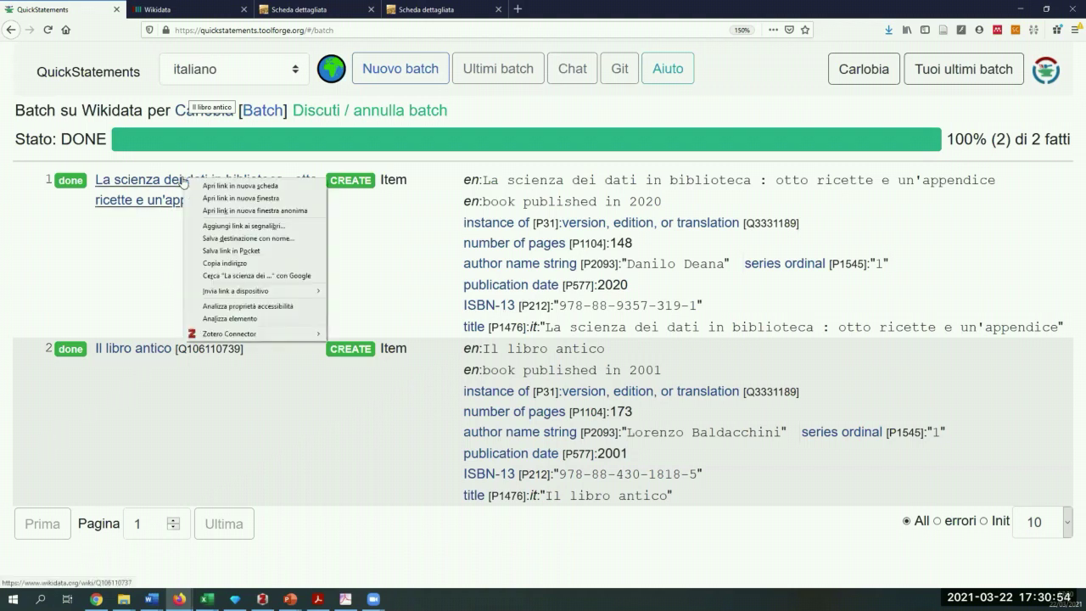
click(193, 188)
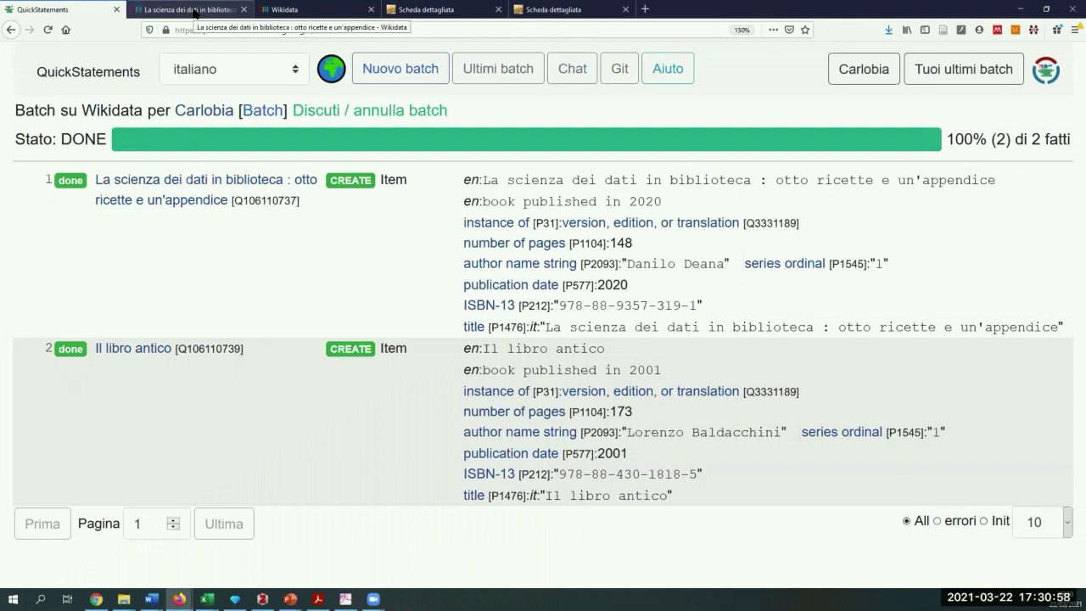
click(195, 10)
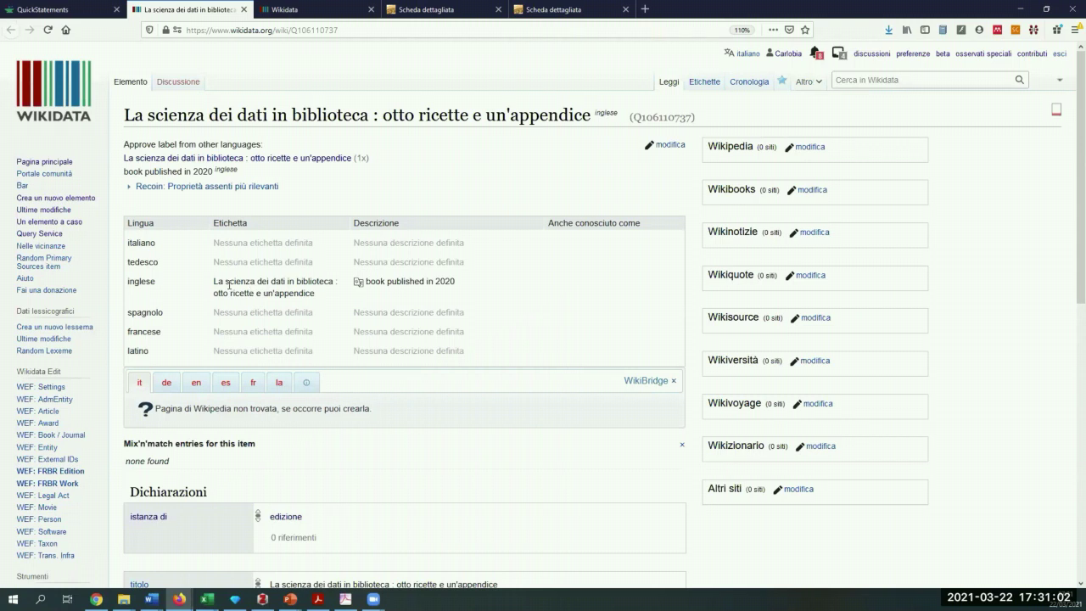
click(662, 145)
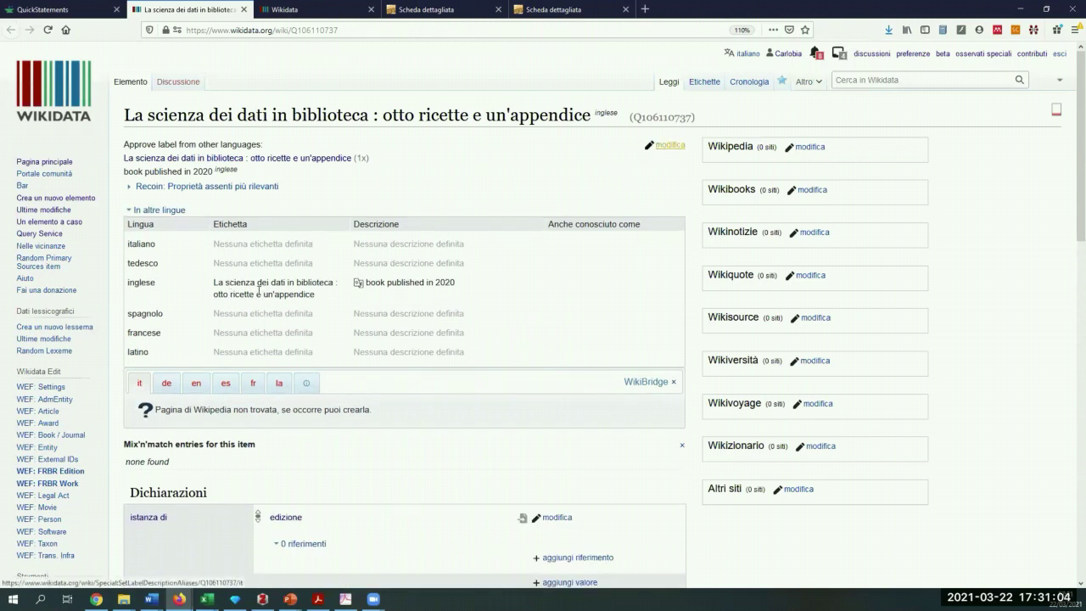
drag(217, 288, 330, 297)
key(ctrl+c)
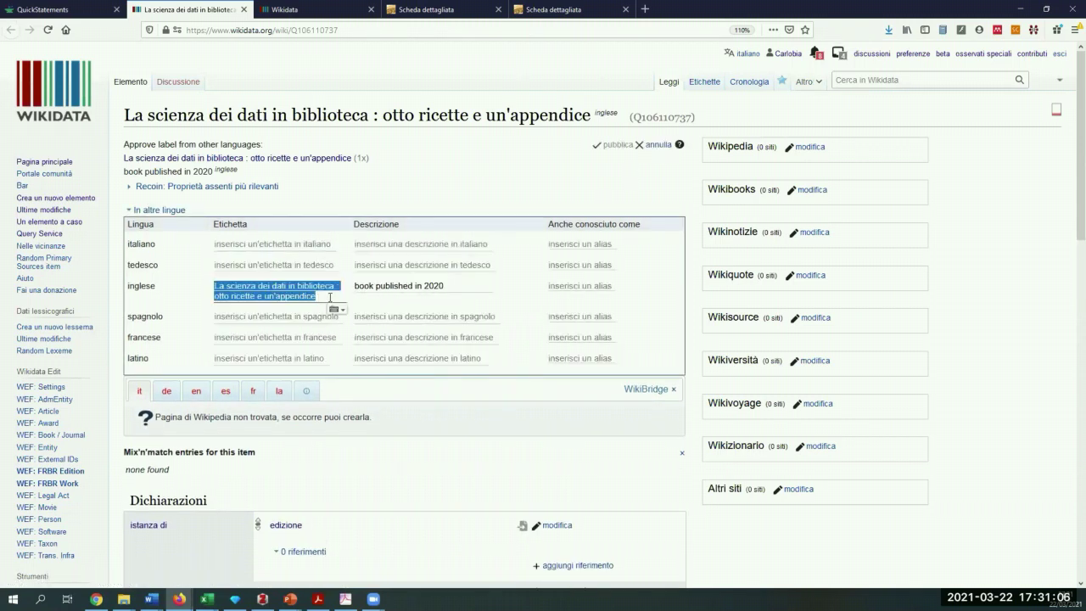
click(278, 246)
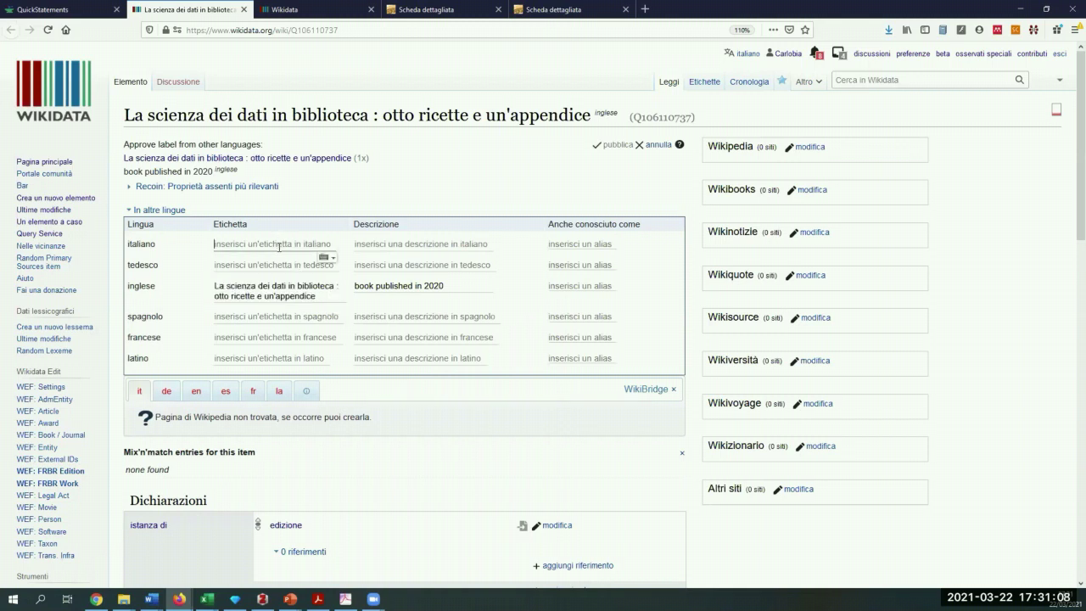
key(ctrl+v)
Enter "libro pubblicato nel 2020" as the item's Italian description and publish the label and description changes.
click(376, 230)
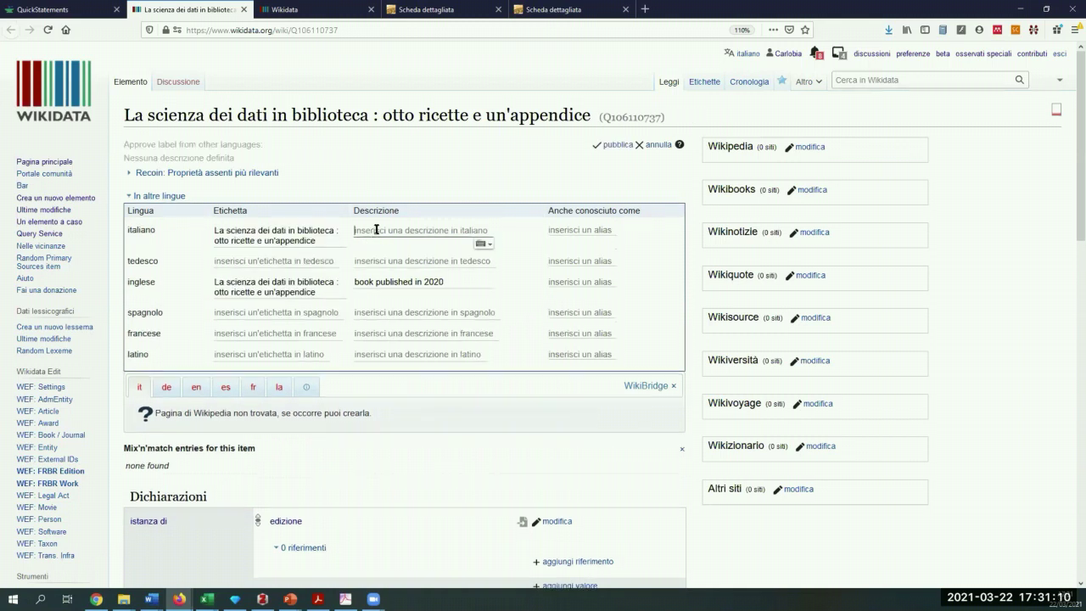
text(libro put)
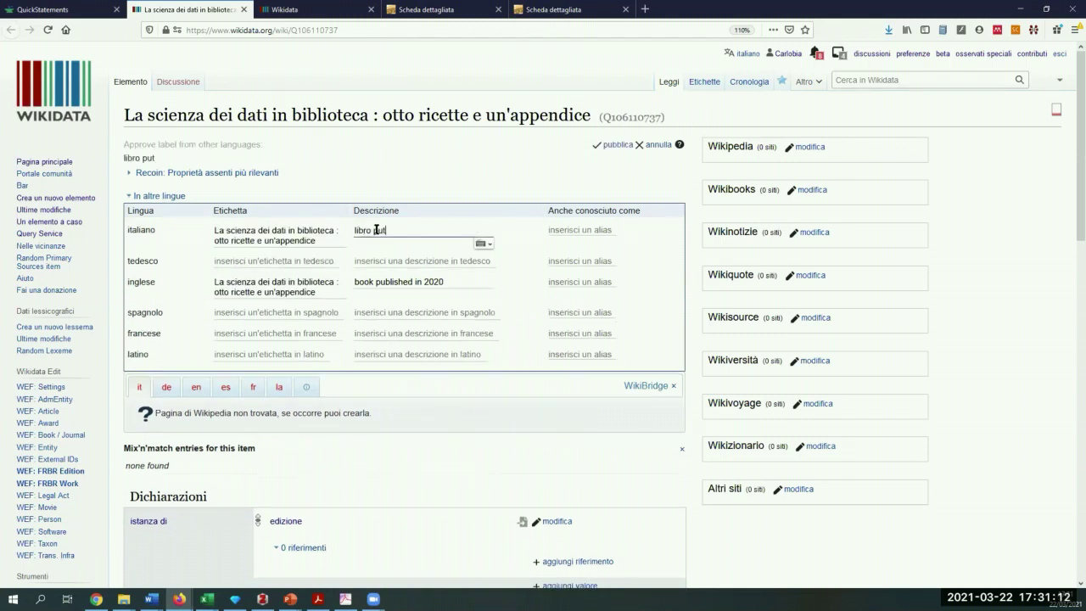
key(BackSpace)
text(bblicato)
key(BackSpace)
text(o nel 2020)
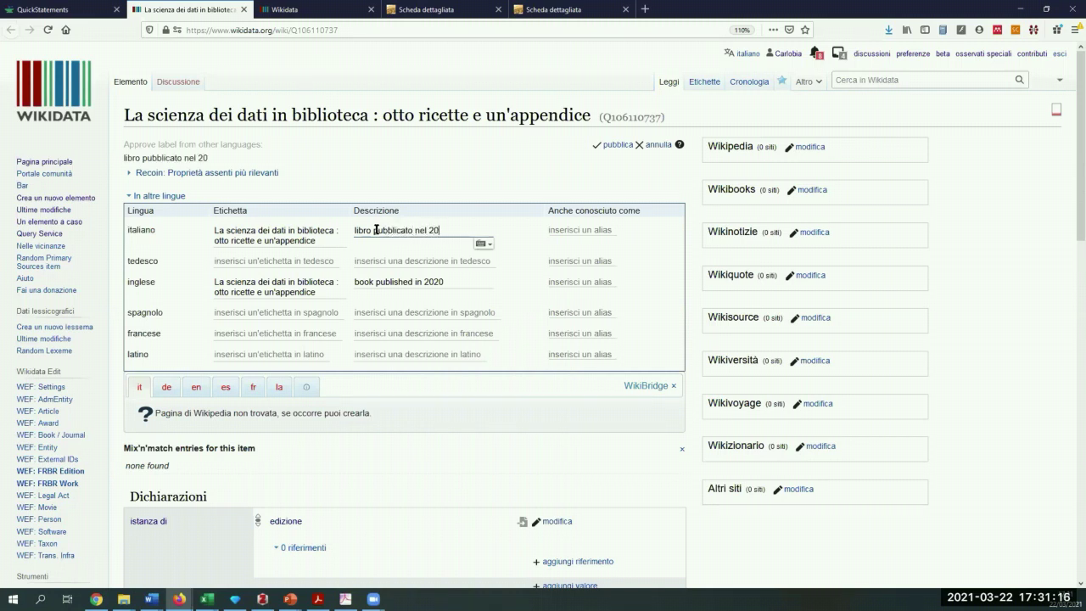
click(608, 146)
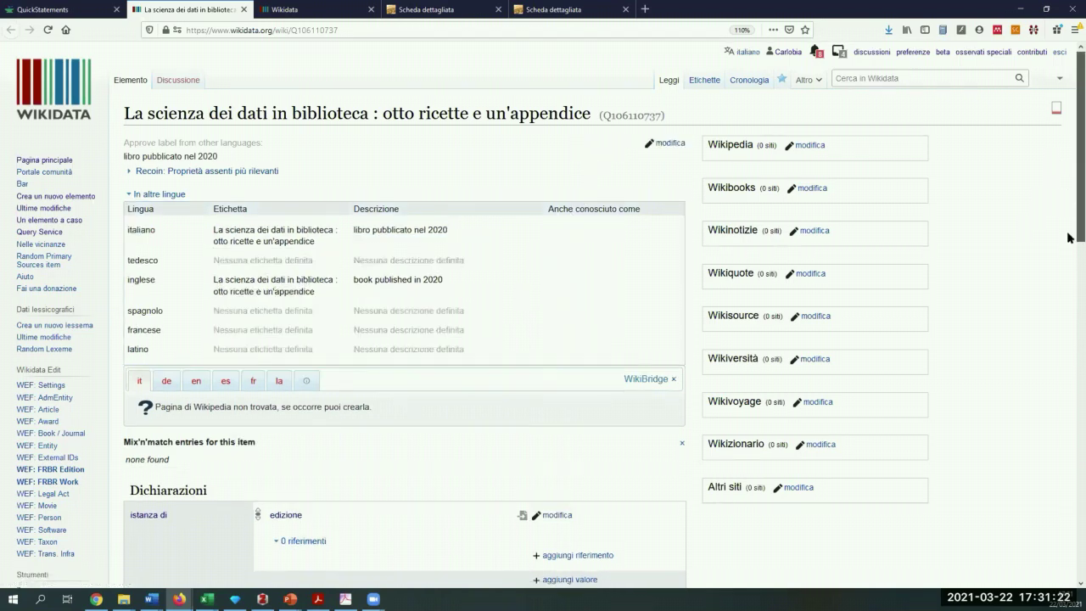
Add and publish an author (P50) statement linking to the existing item of the person in the author name string.
scroll(1069, 289, down, 5)
scroll(1067, 293, down, 3)
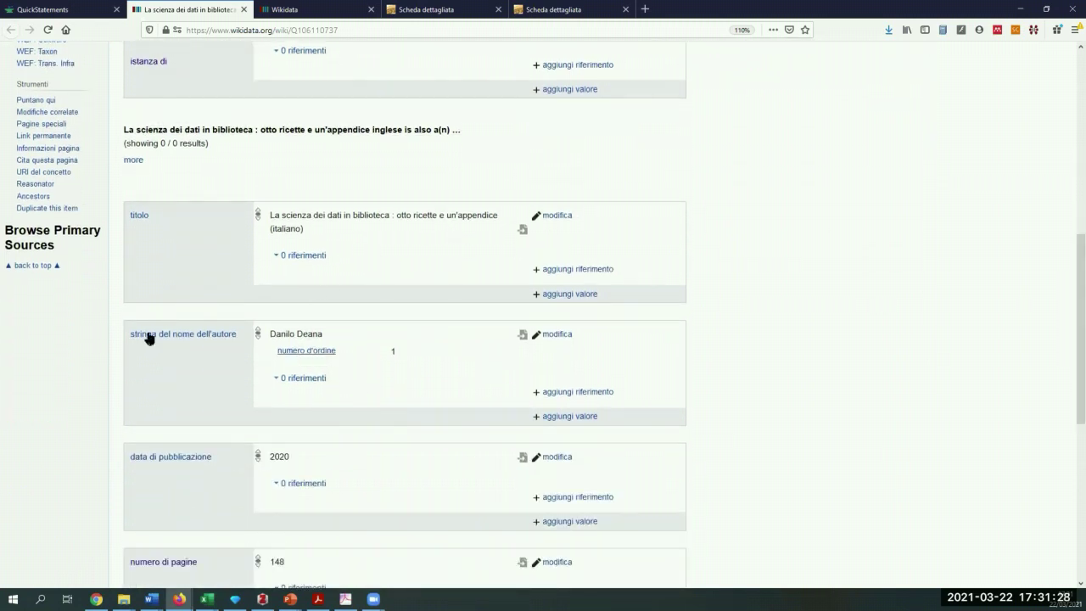
mouse_move(160, 342)
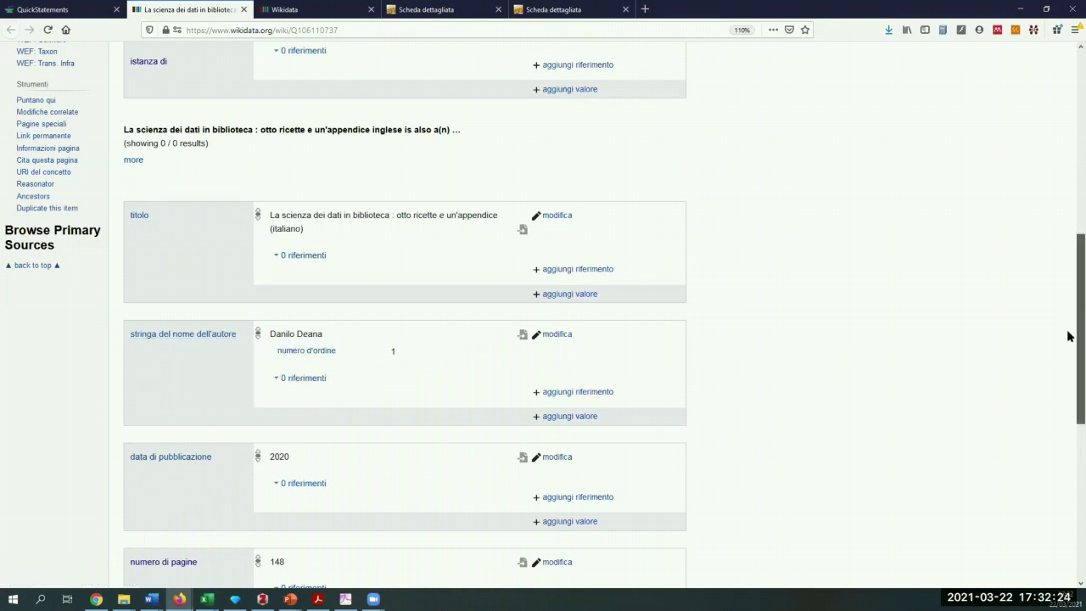
scroll(1067, 365, down, 2)
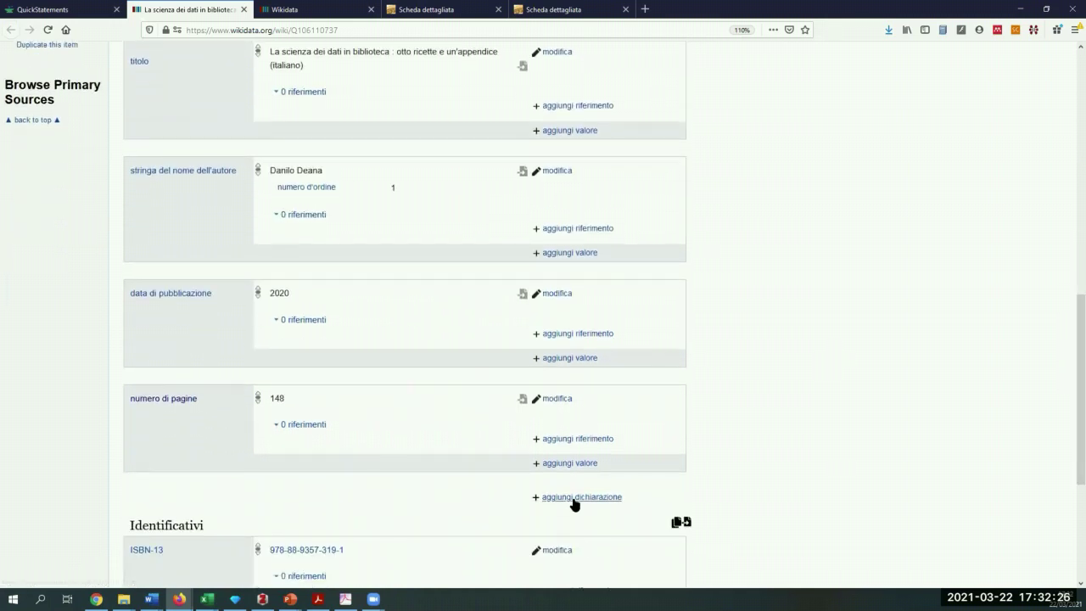
click(573, 504)
text(p)
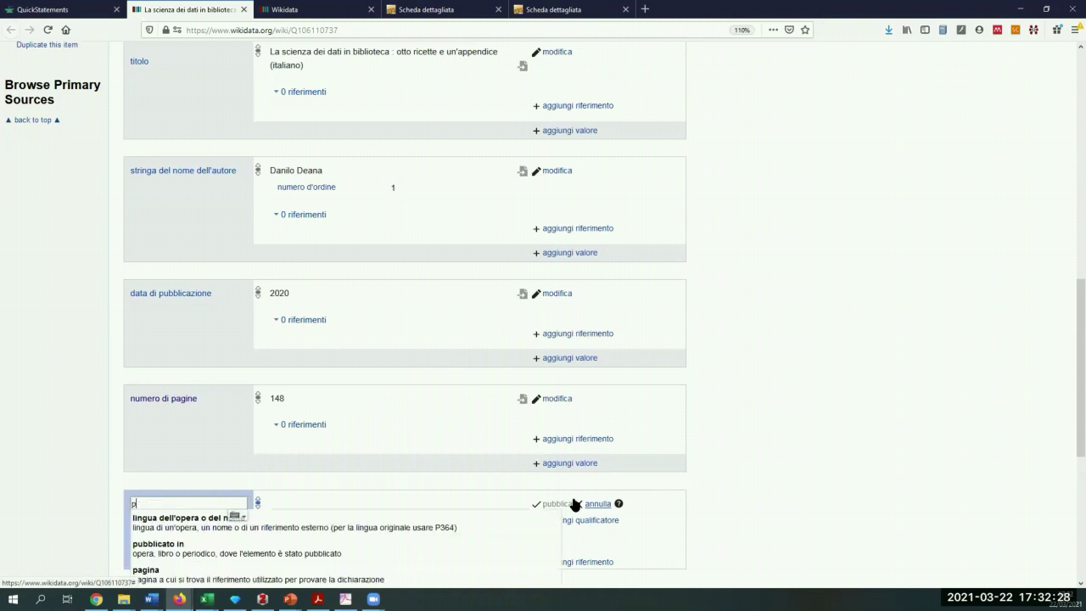
text(50)
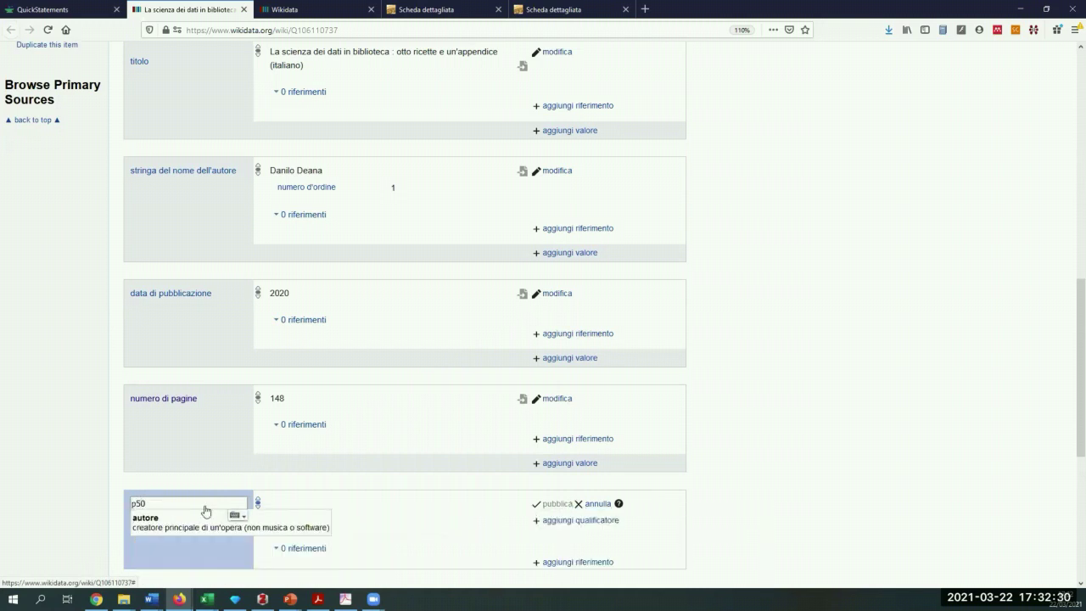
click(172, 517)
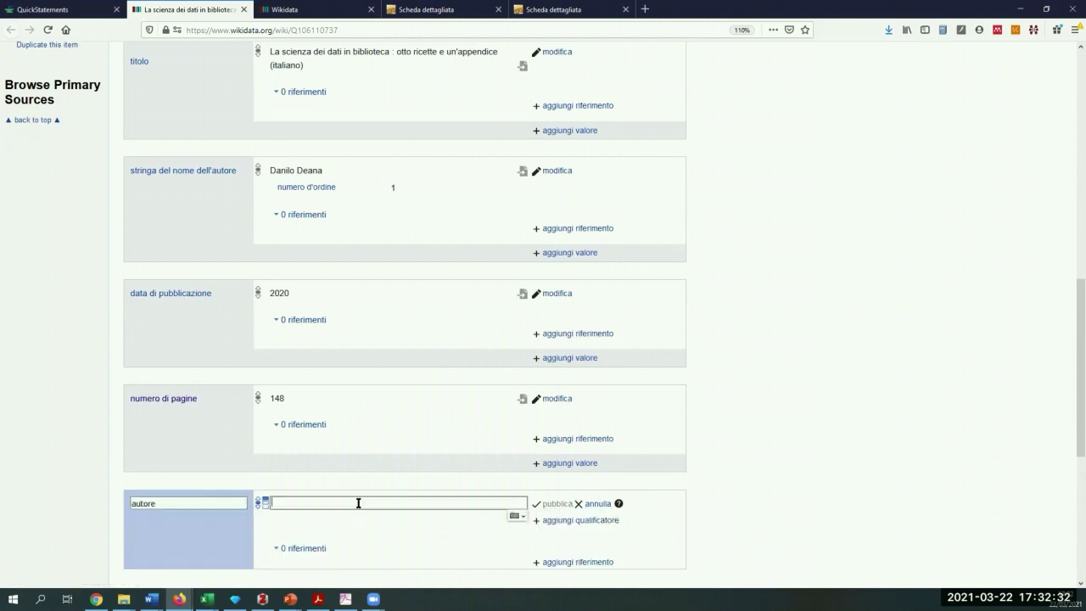
text(Danilo D)
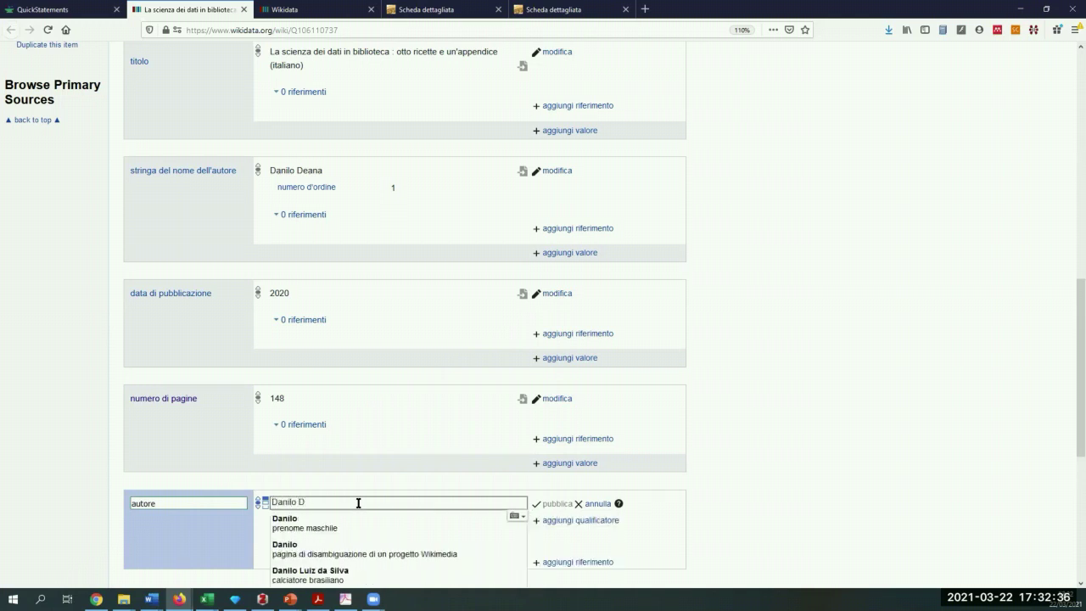
text(e)
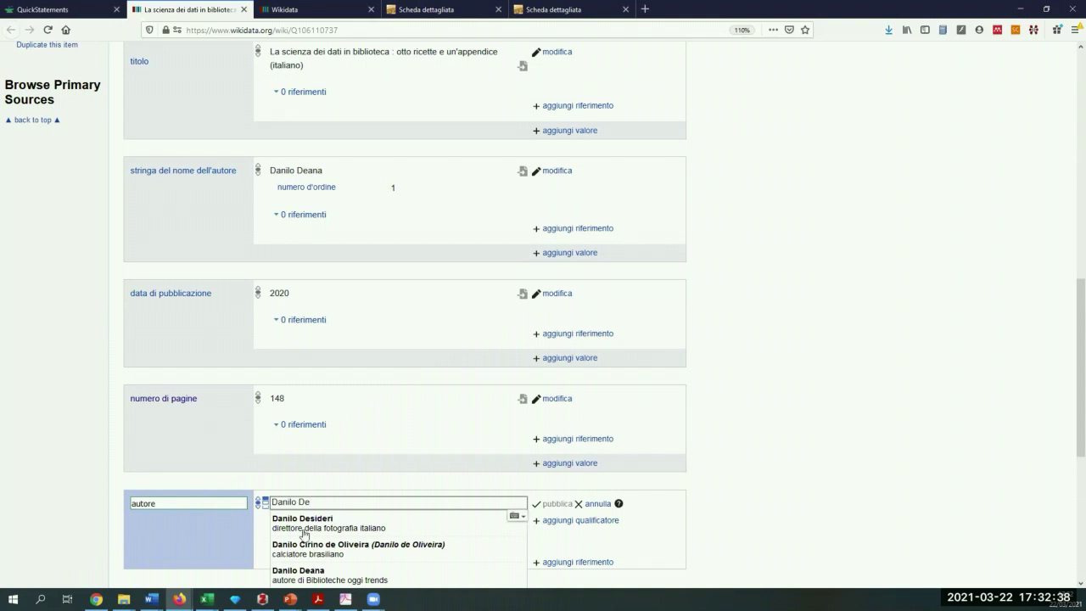
click(306, 575)
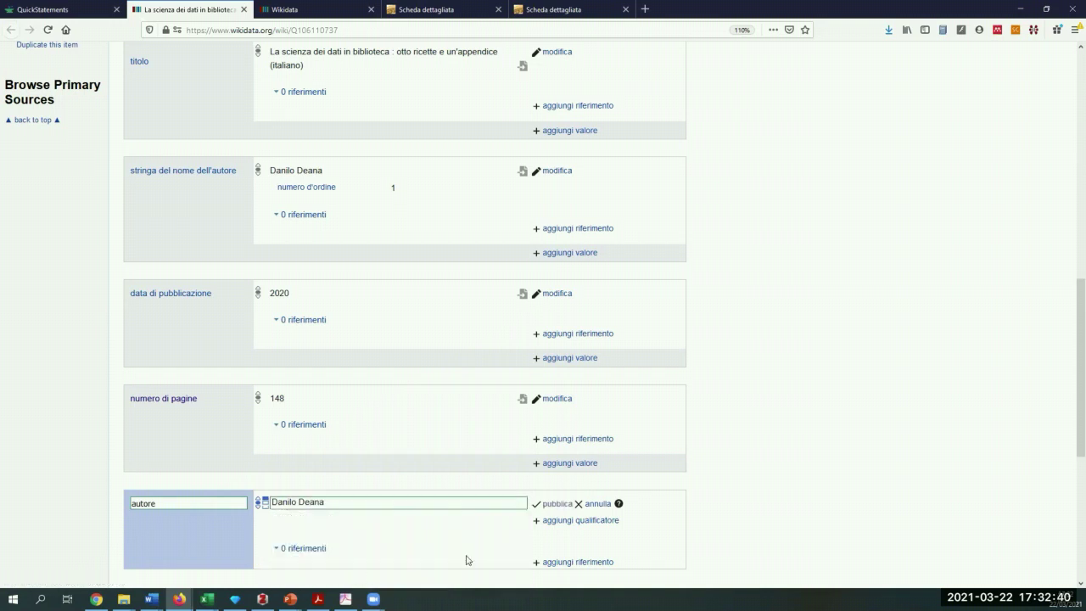
click(558, 505)
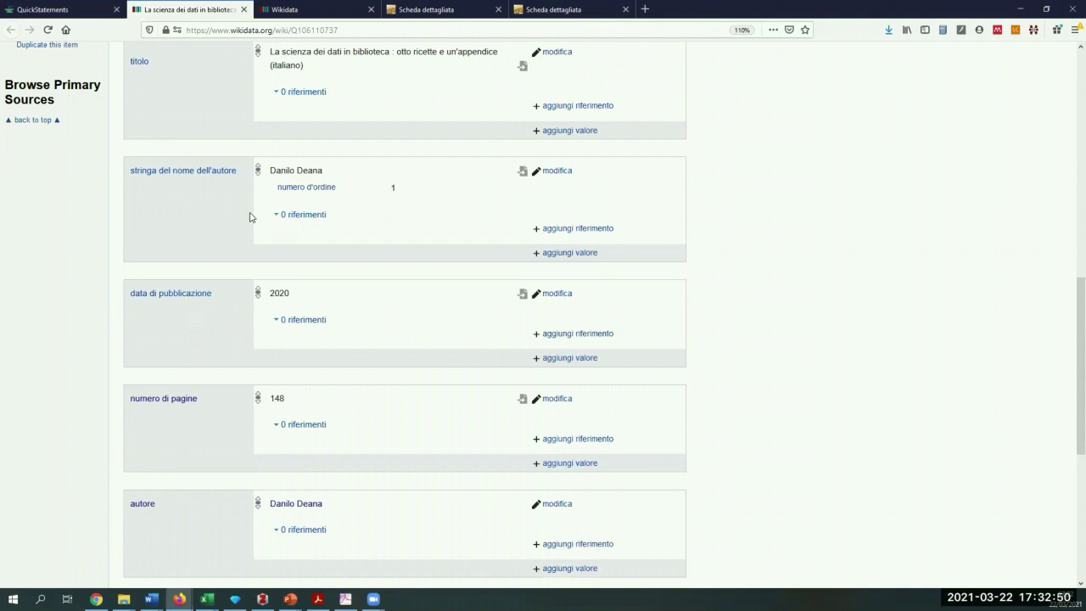
scroll(284, 335, down, 3)
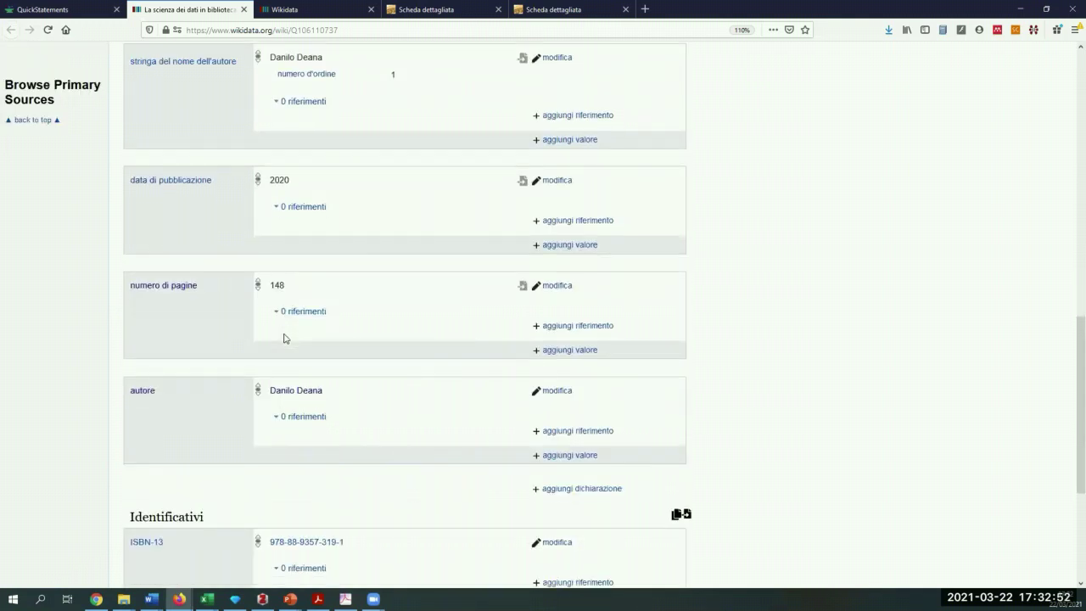
Add a "lingua dell'opera o del nome" statement with the value italiano to the "La scienza dei dati in biblioteca" item, leaving it unpublished.
click(582, 489)
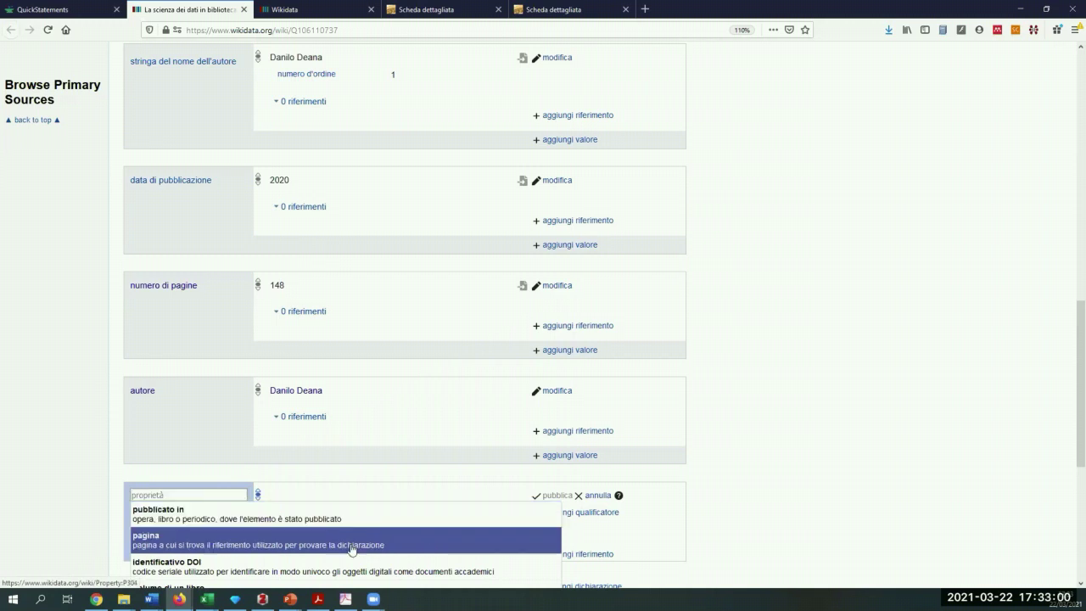
scroll(252, 463, down, 2)
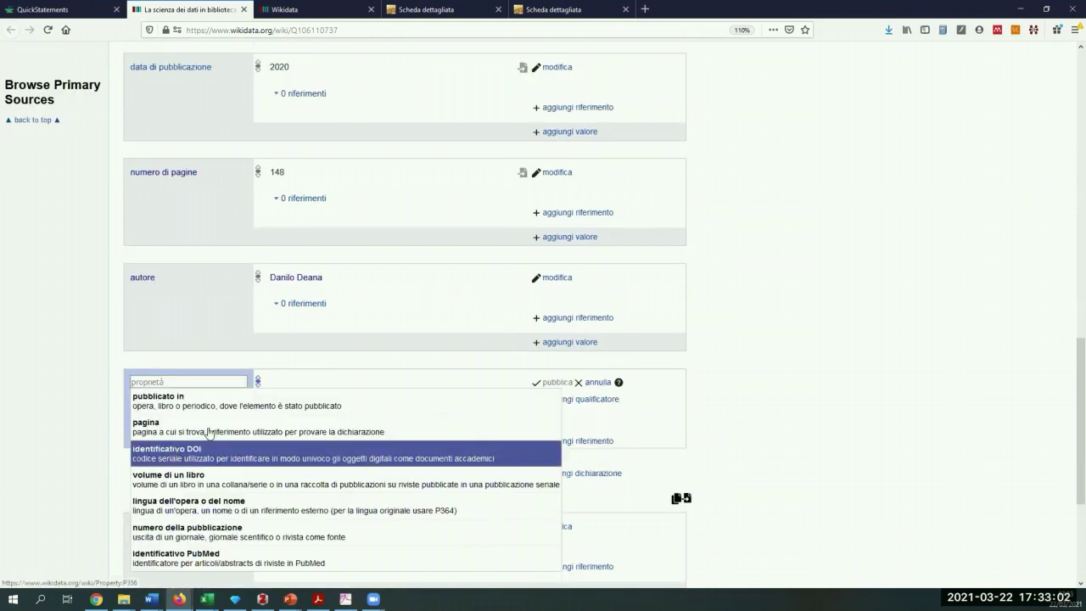
click(196, 513)
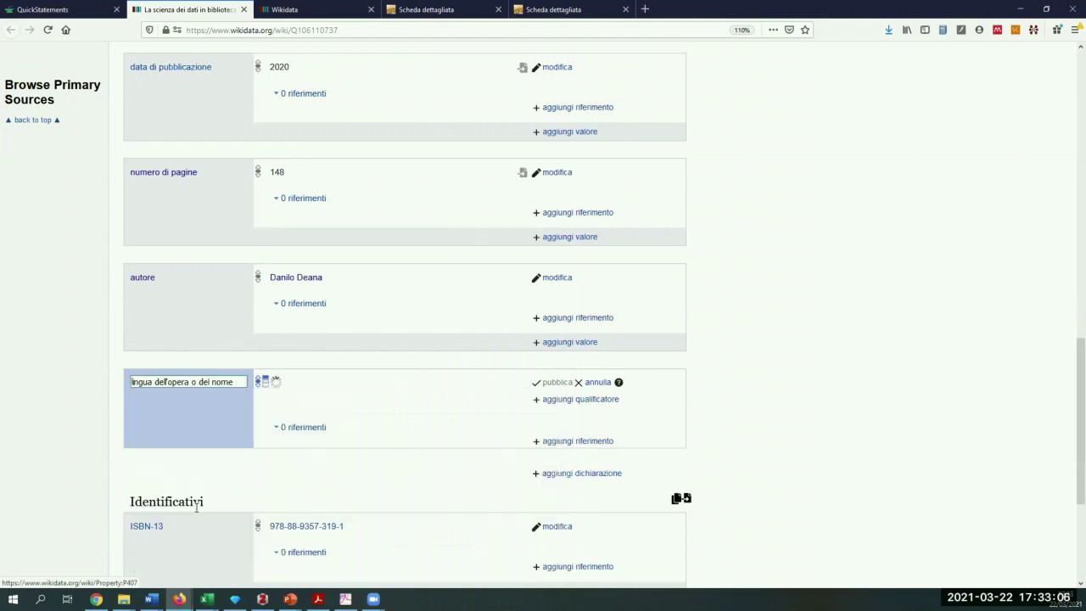
text(itali)
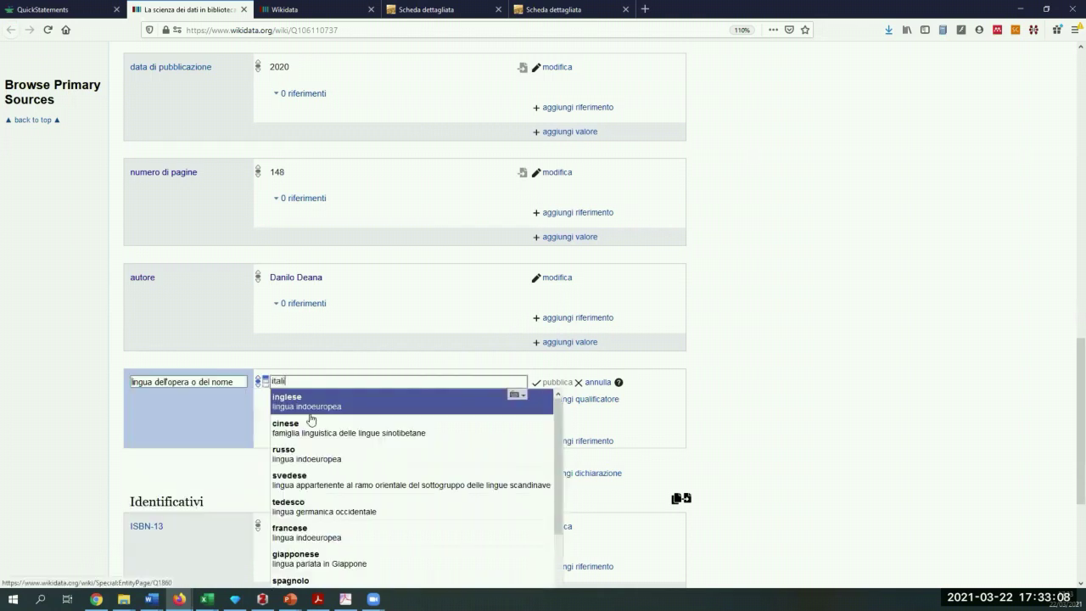
click(313, 406)
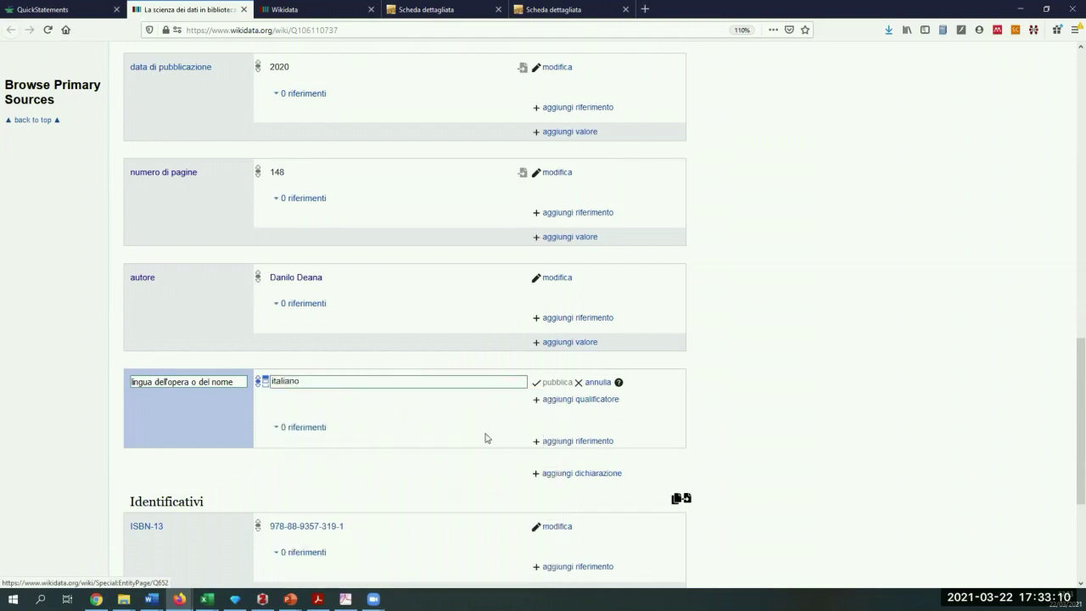
Add an "editore" statement with the value Editrice Bibliografica and publish it.
click(587, 480)
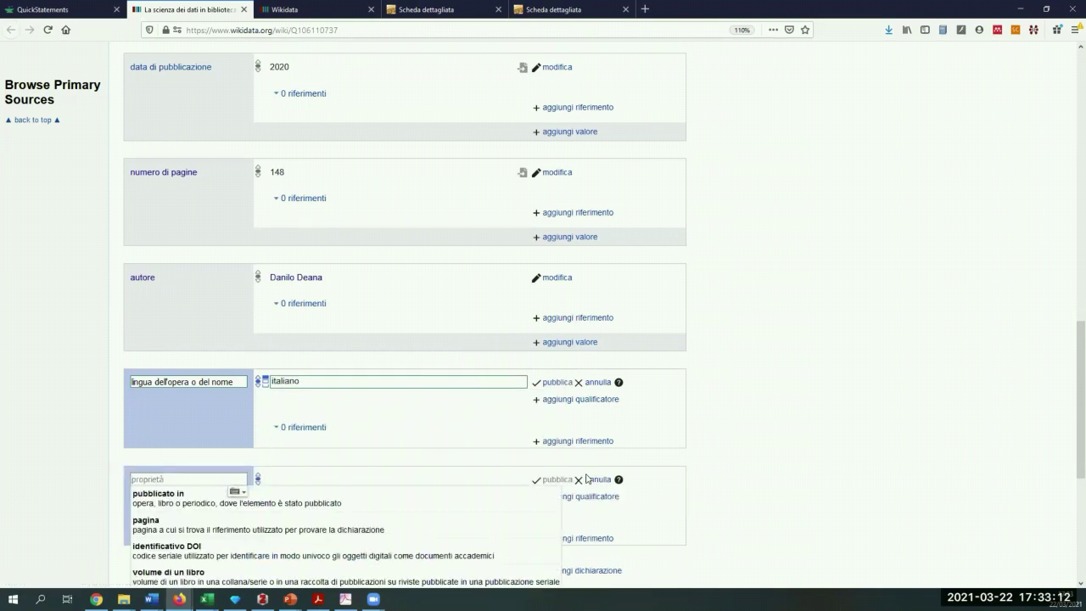
text(editore)
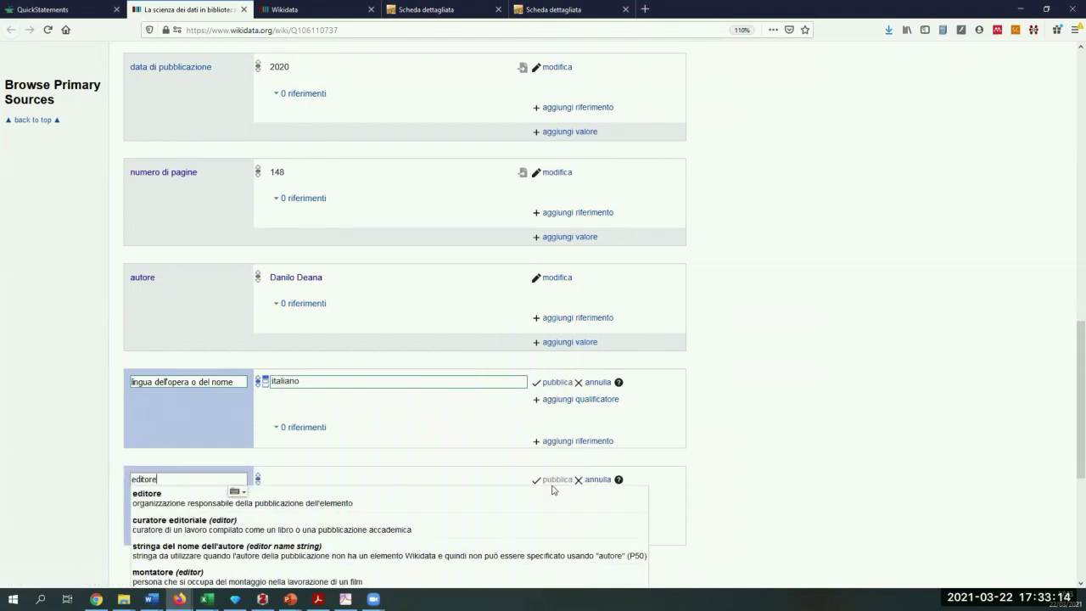
click(342, 503)
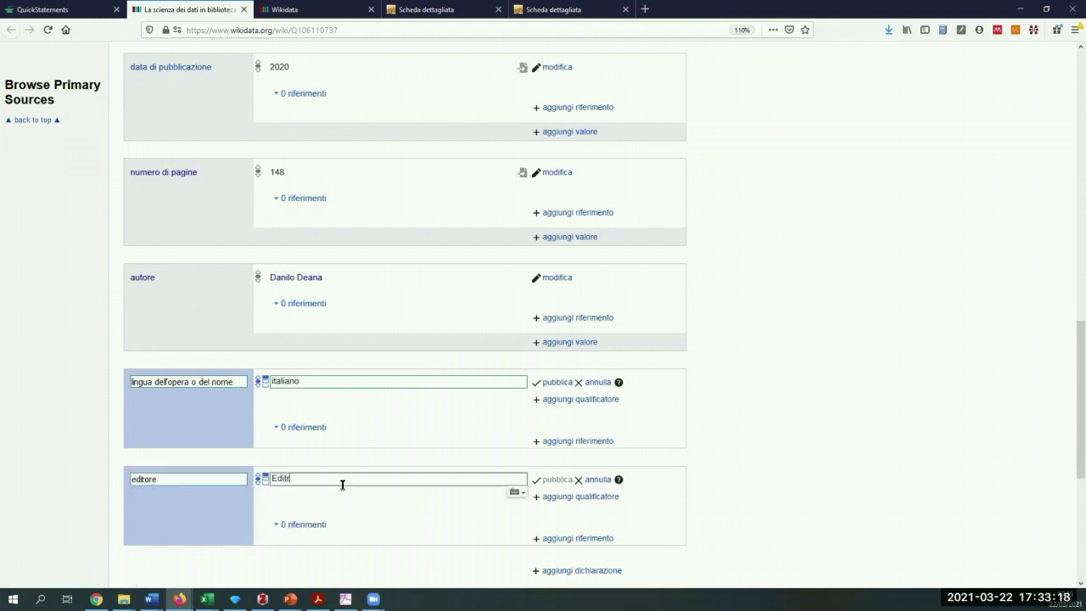
text(Editrice biblio)
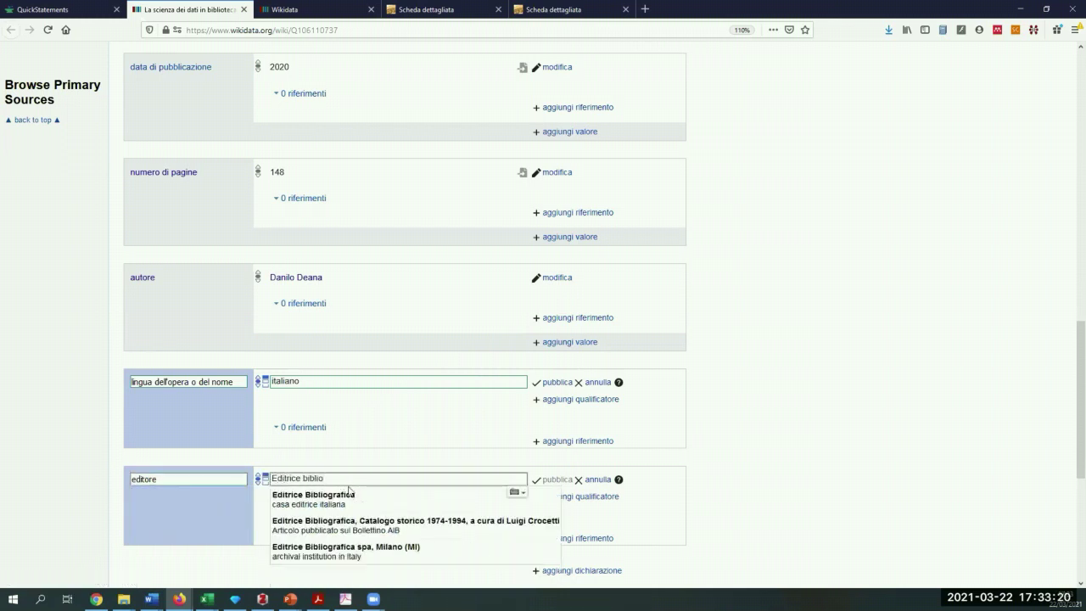
click(349, 492)
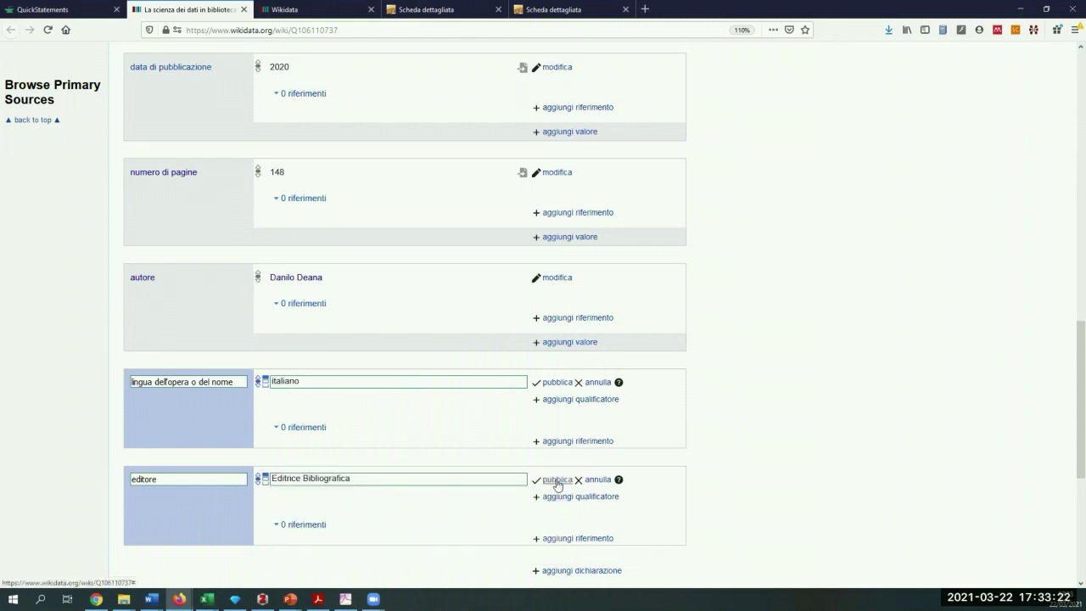
click(558, 482)
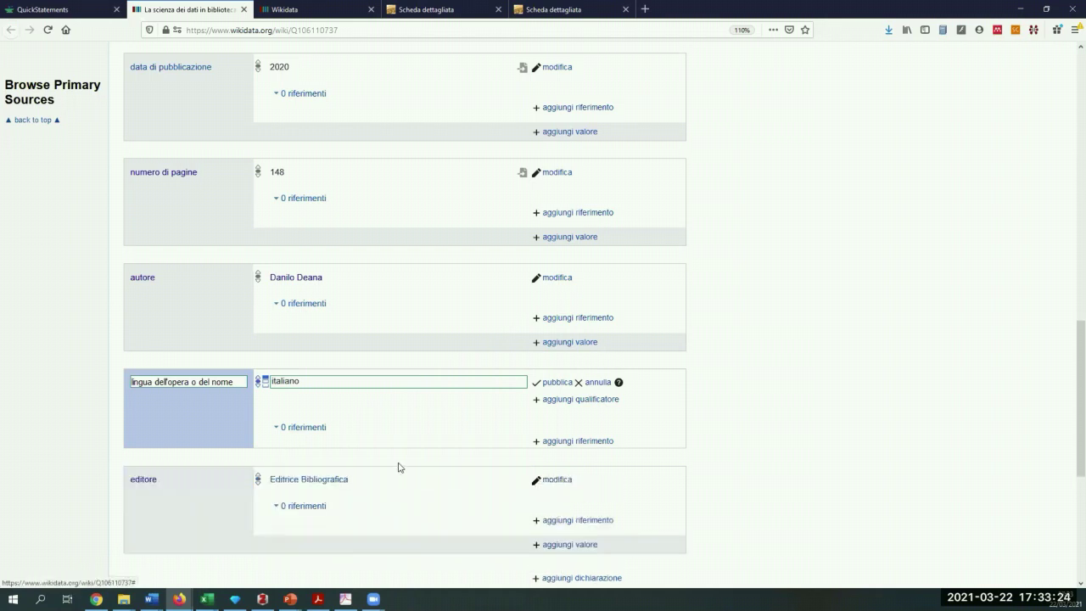
Add a "luogo di pubblicazione" statement pointing to the Italian city of Milano and publish it.
click(574, 579)
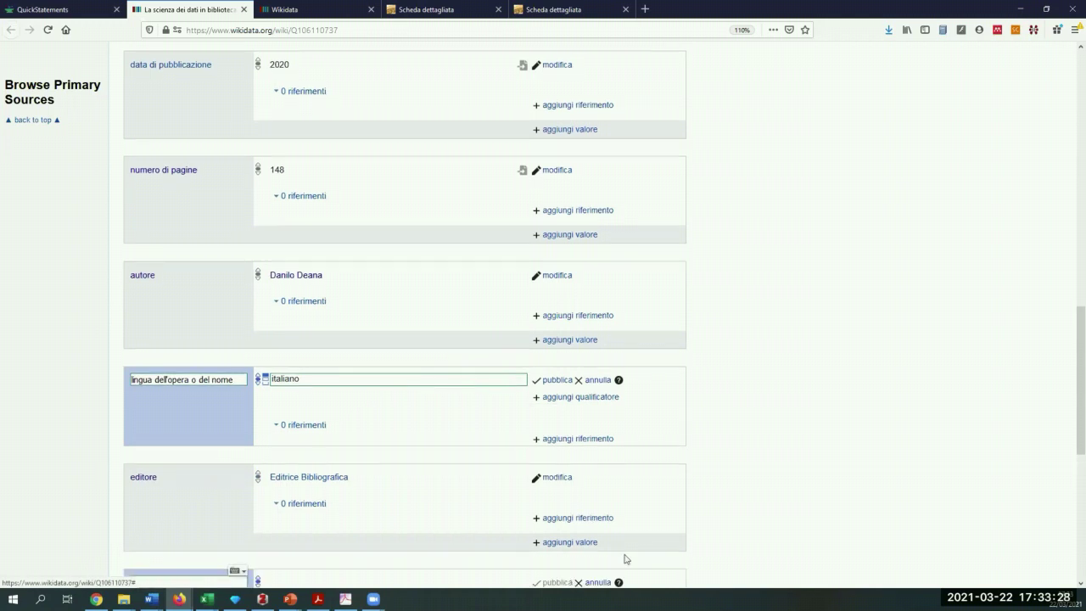
text(lu)
scroll(831, 274, down, 3)
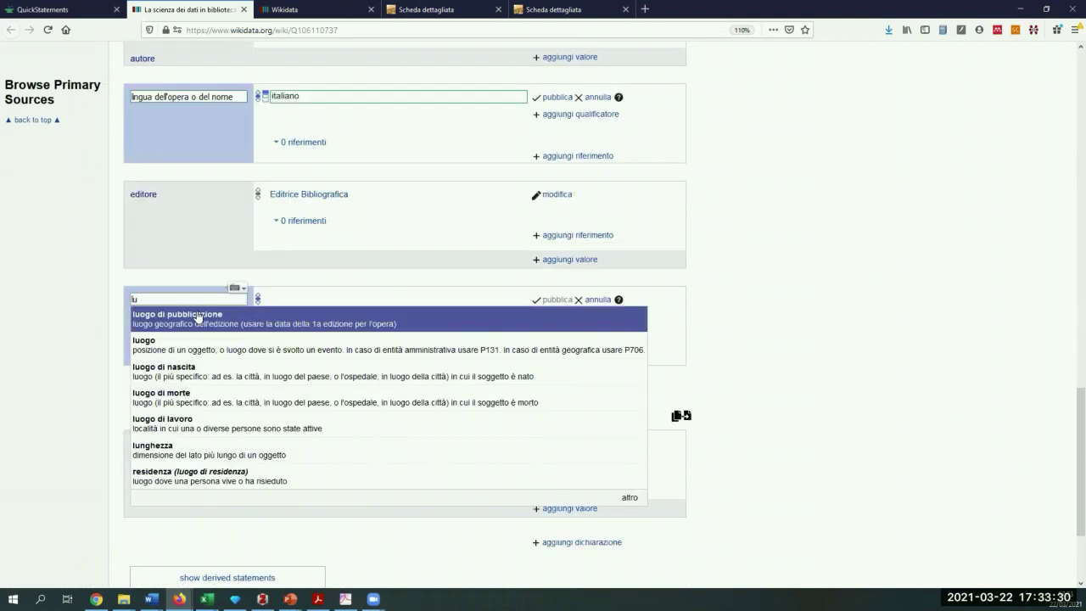
click(197, 317)
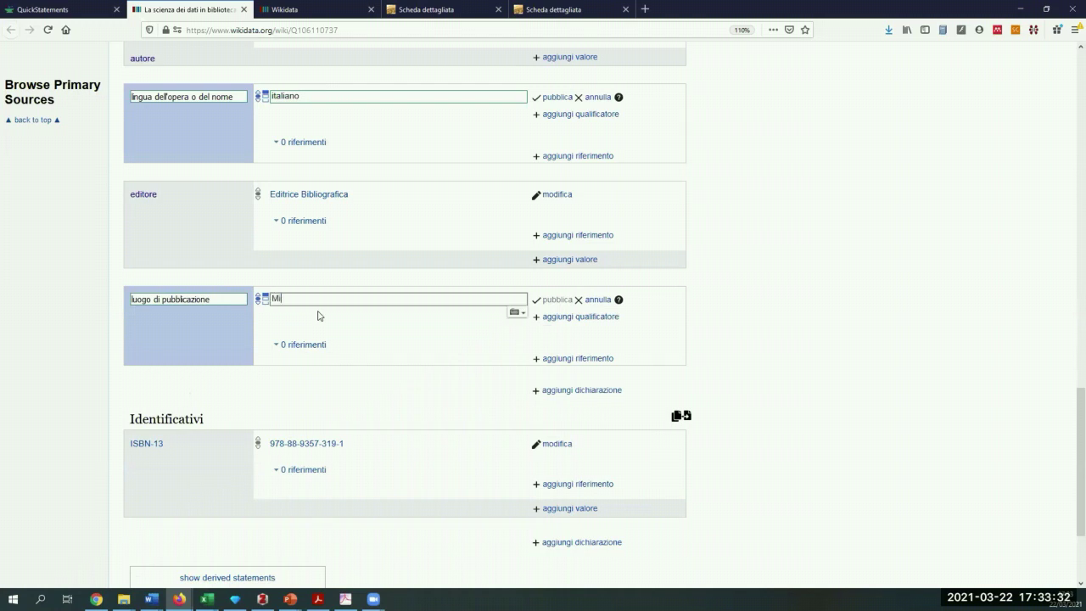
text(Milano)
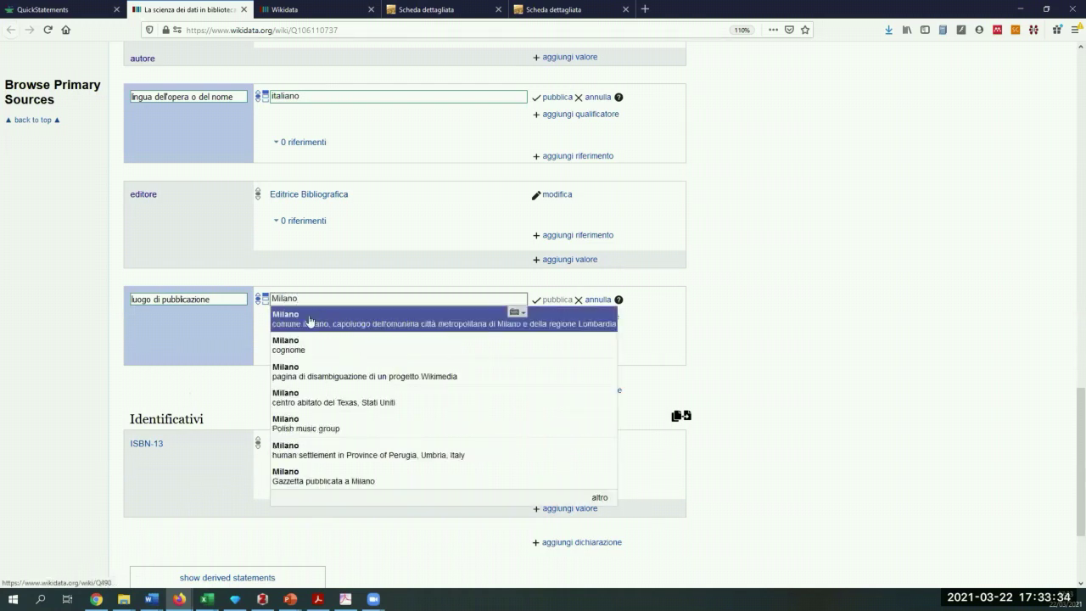
click(330, 319)
click(558, 300)
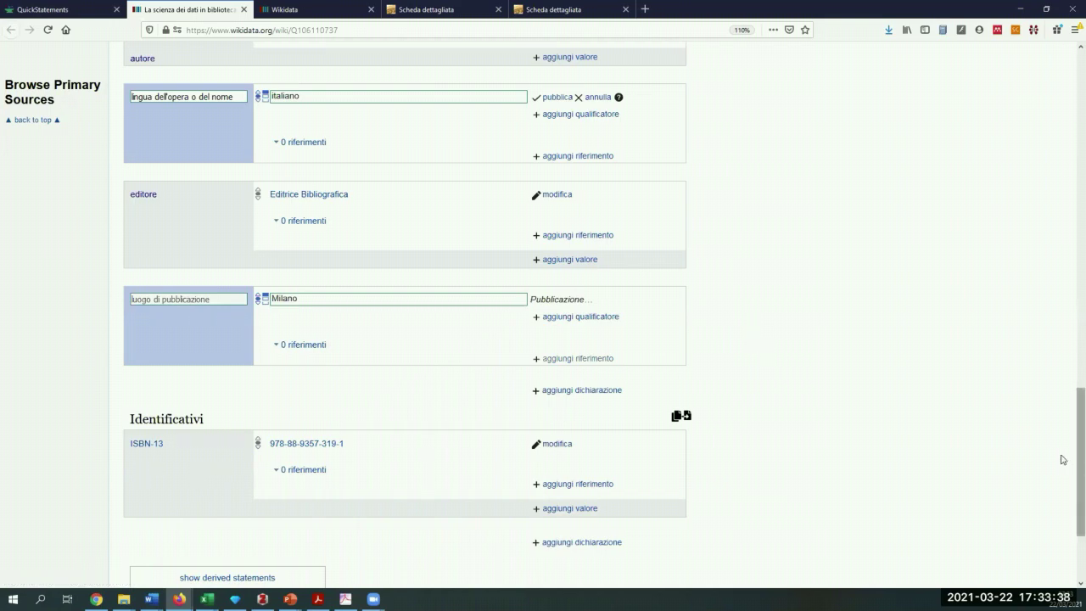
Return to the finished QuickStatements batch and open the newly created "Il libro antico" item.
scroll(1069, 355, up, 15)
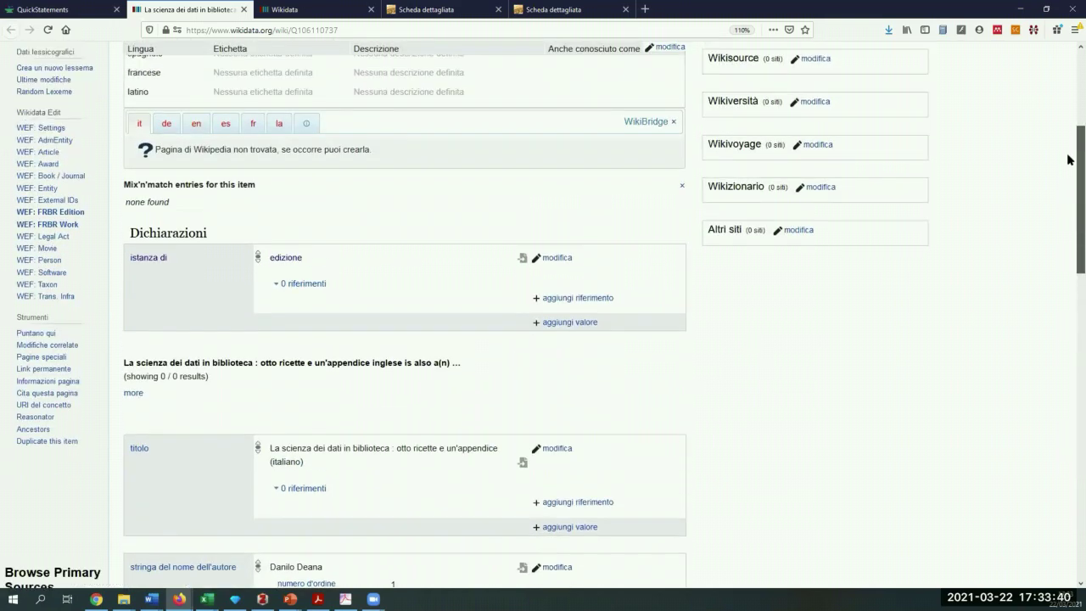
click(72, 12)
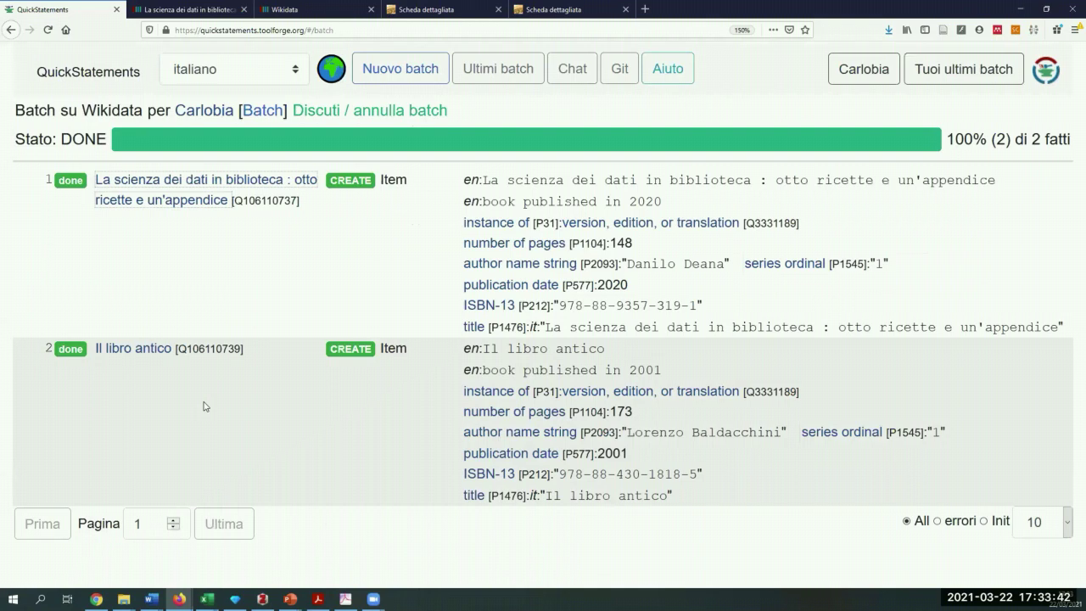
click(136, 360)
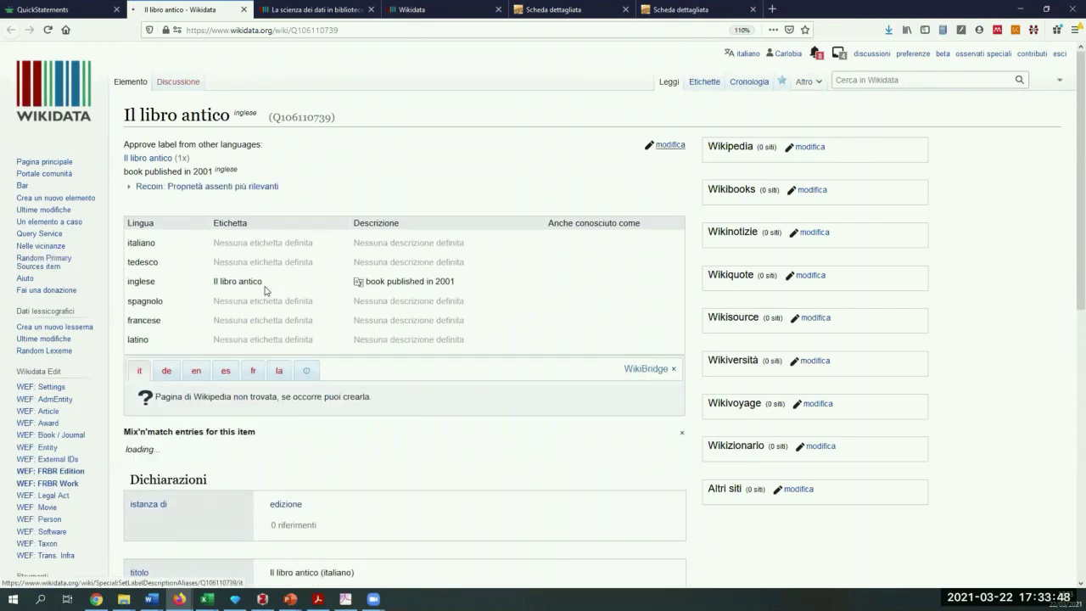
Set the item's Italian label to "Il libro antico" and save it.
click(669, 145)
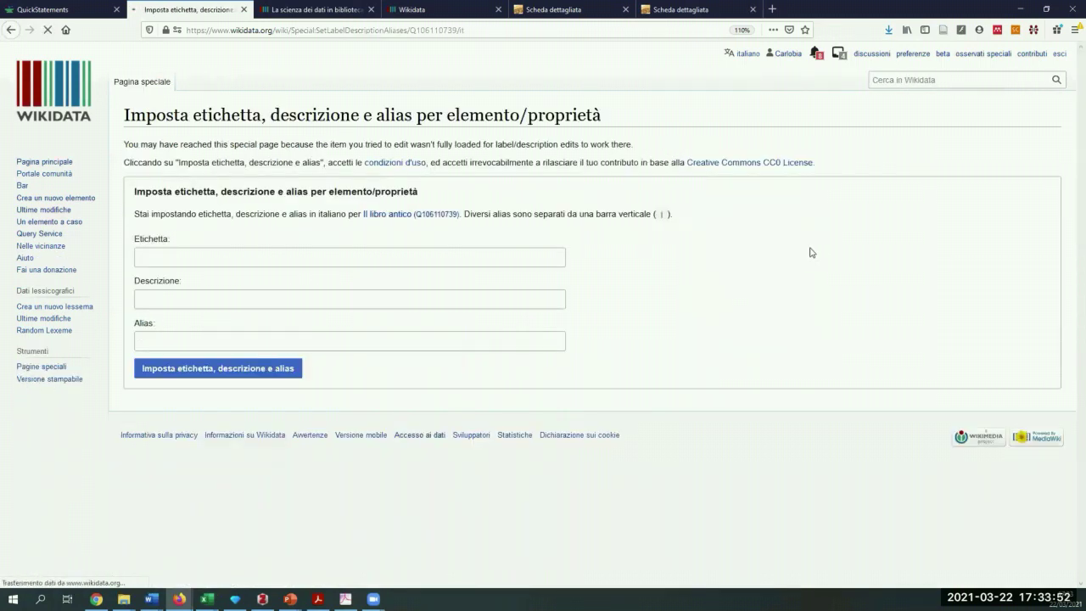
click(12, 30)
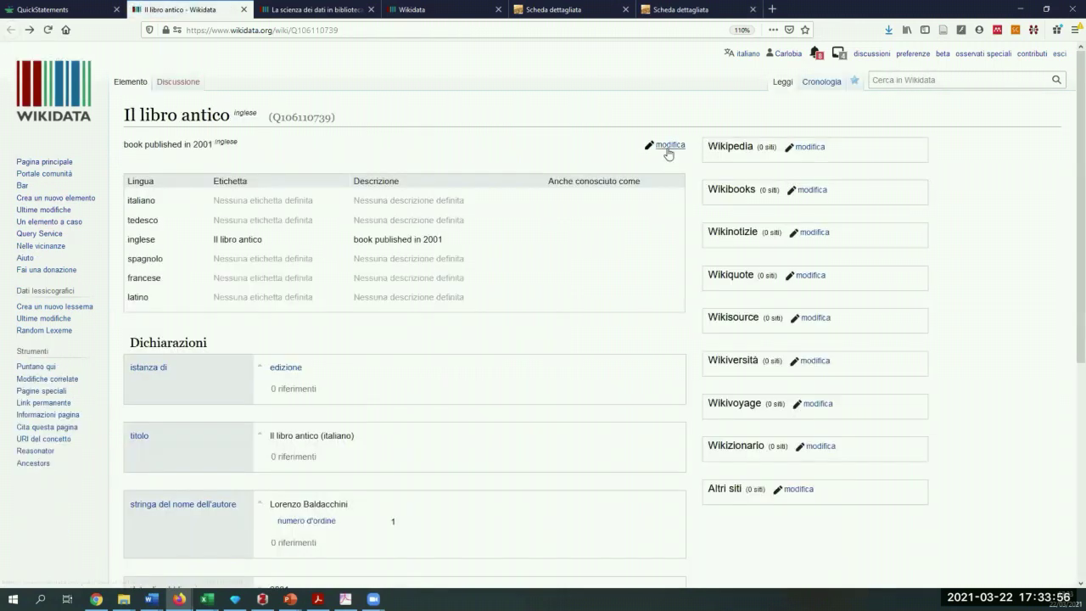
click(669, 146)
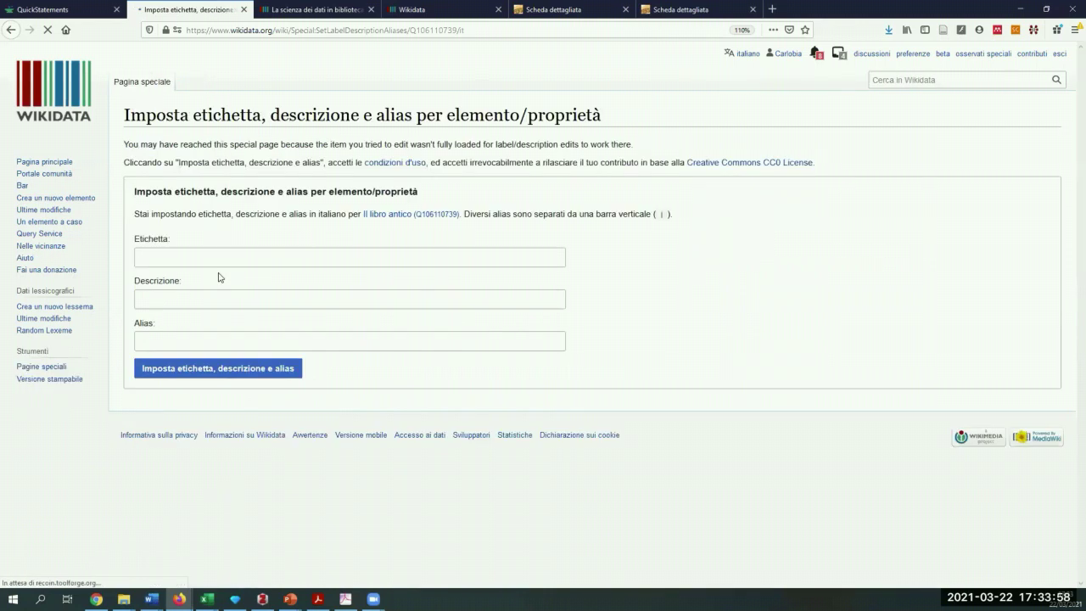
click(220, 256)
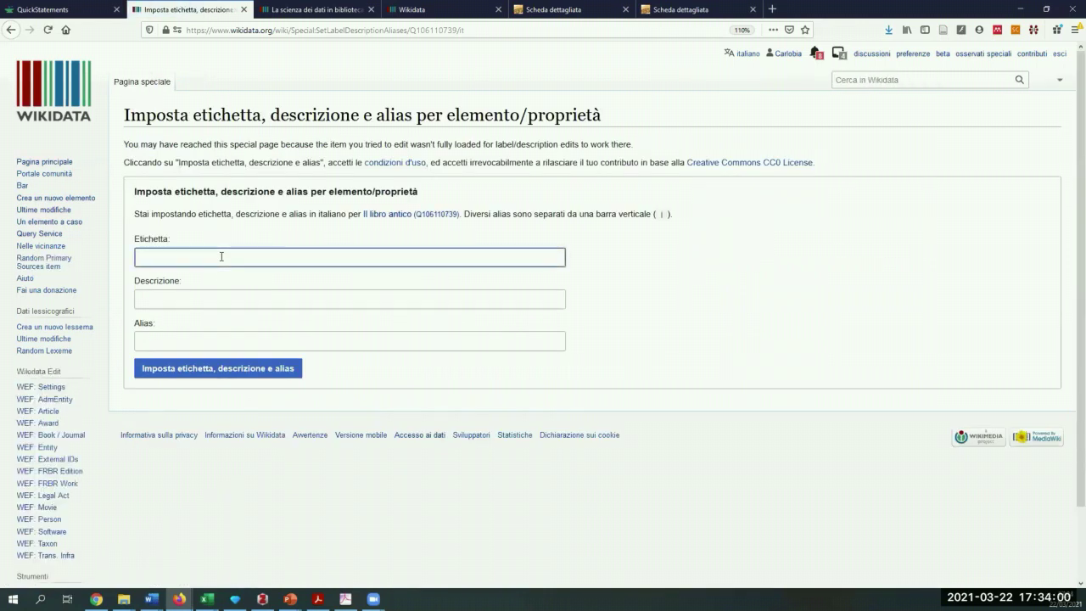
text(Il)
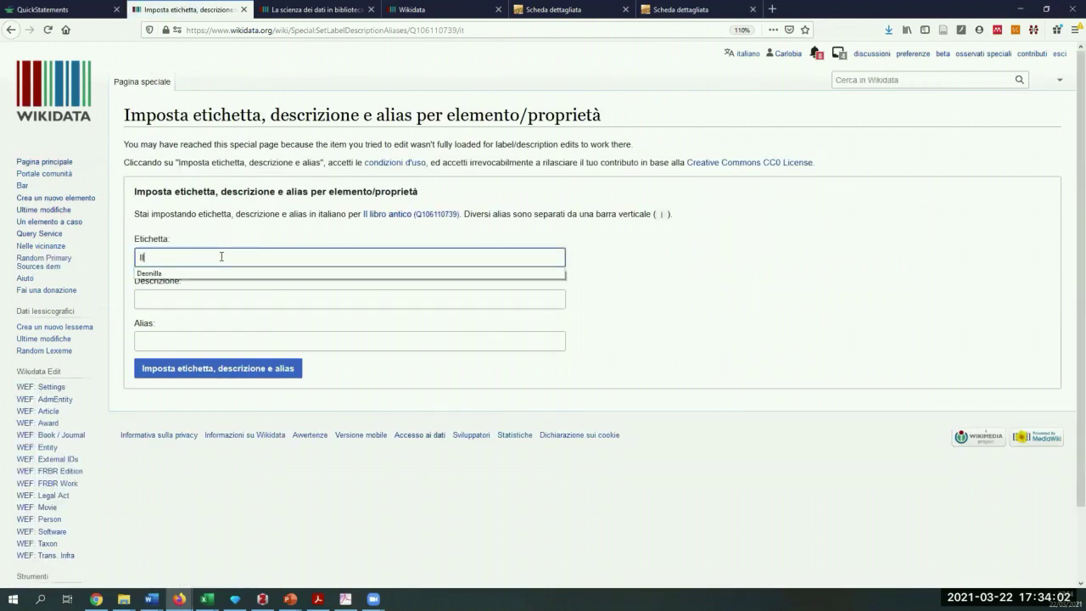
text( libro a)
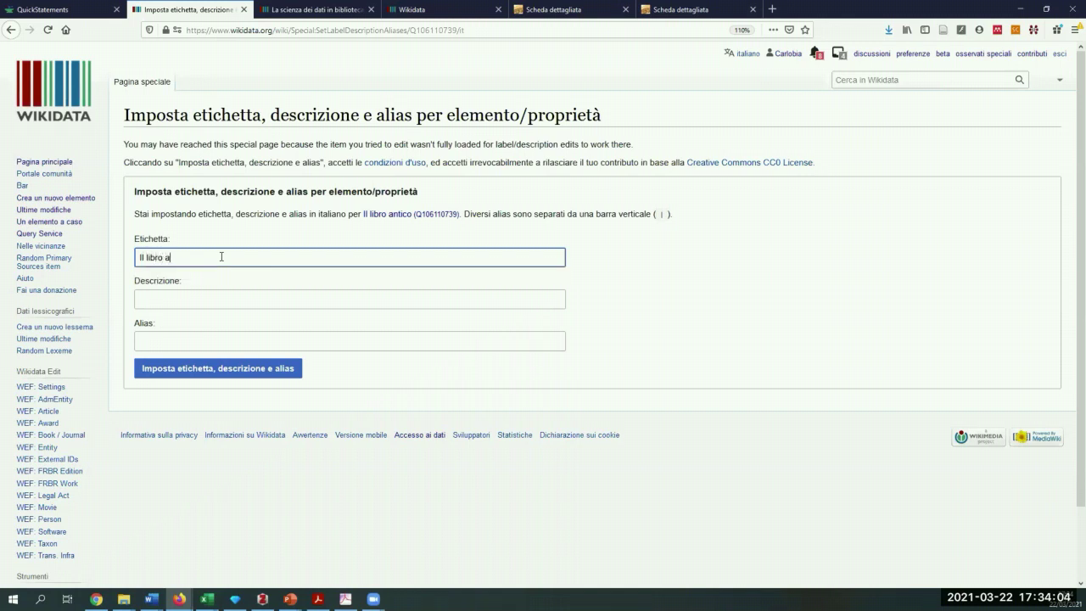
text(ntico)
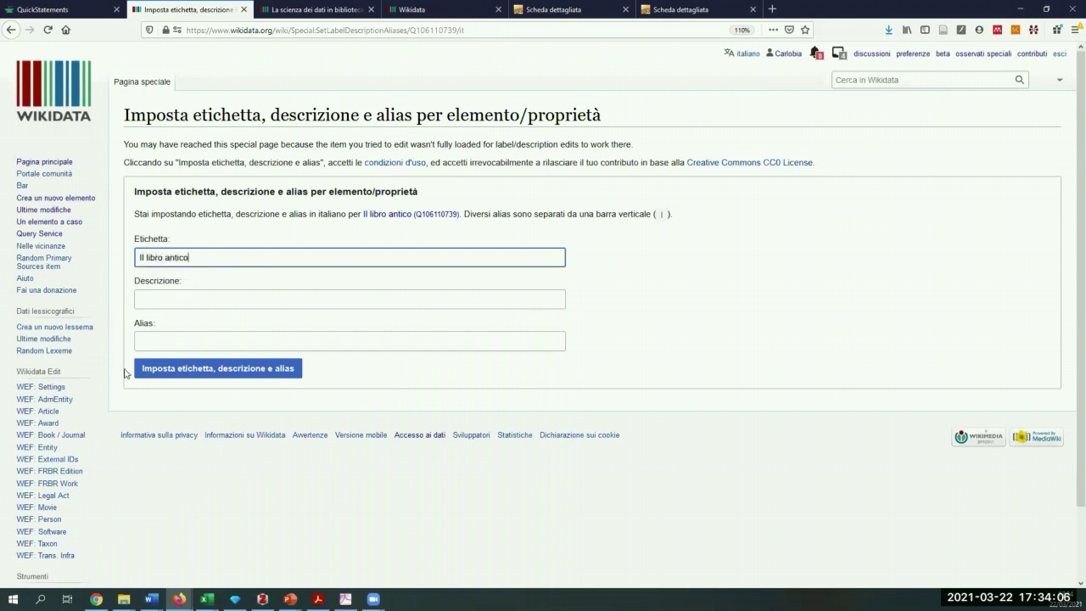
click(192, 369)
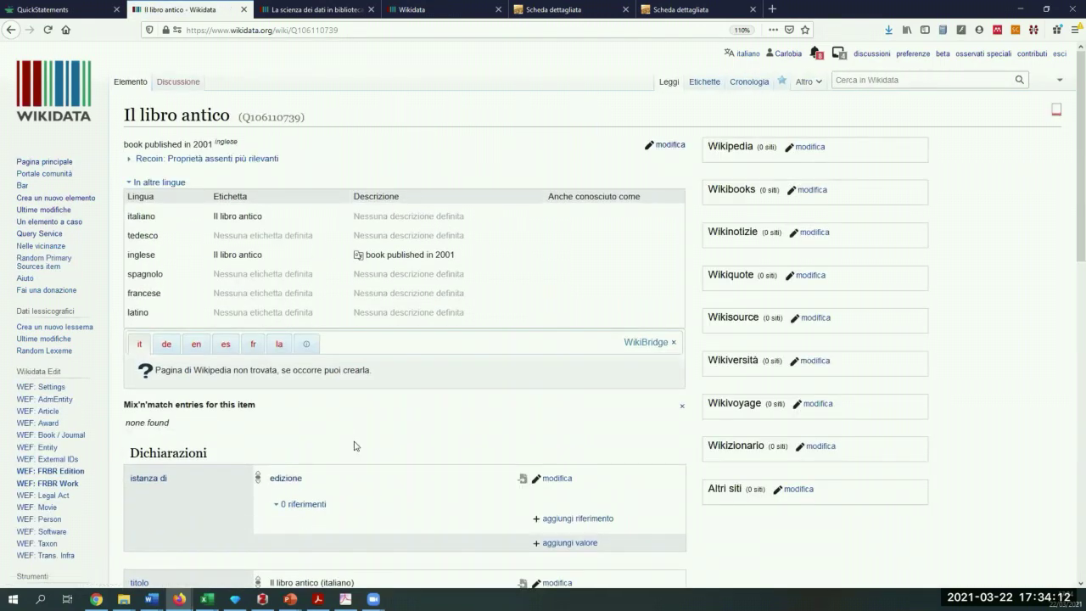
Add an "autore" (P50) statement linking to the item of the book's author and publish it.
scroll(355, 446, down, 2)
scroll(303, 336, down, 3)
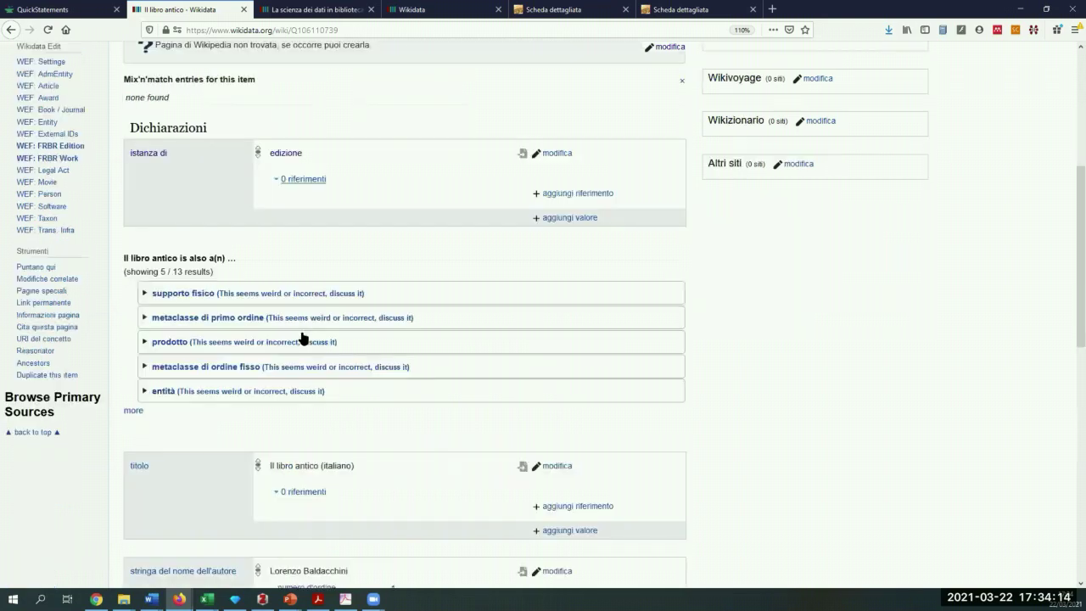
scroll(303, 337, down, 2)
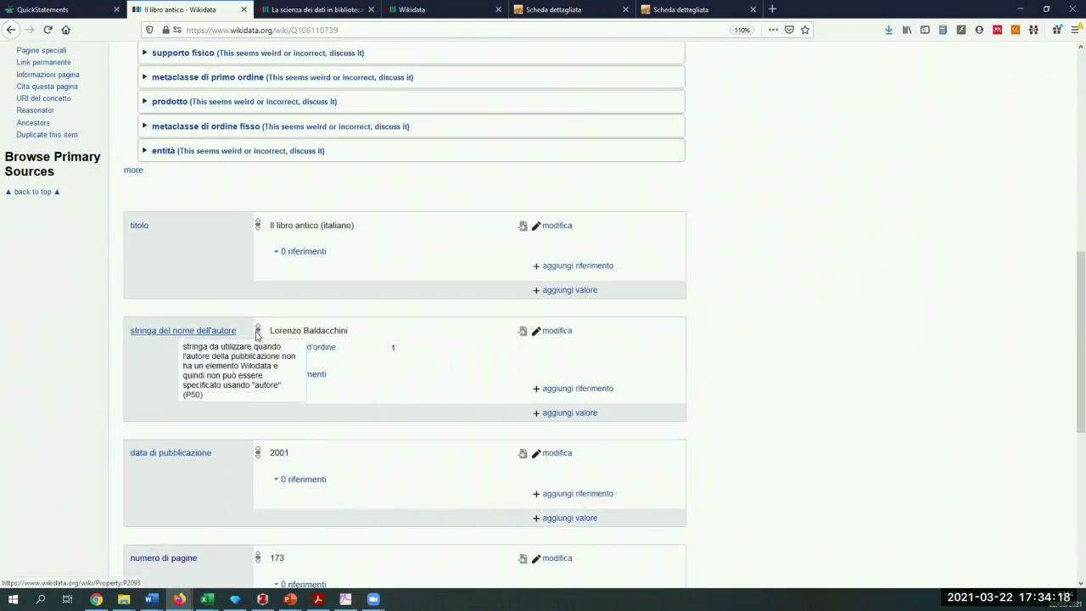
scroll(488, 342, down, 1)
scroll(488, 340, down, 2)
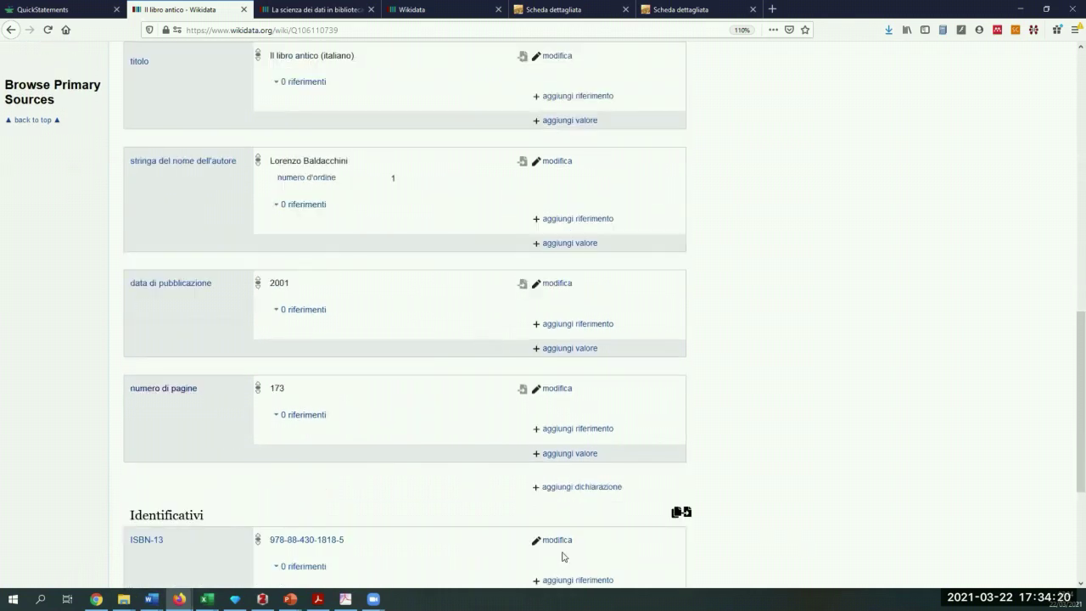
click(586, 488)
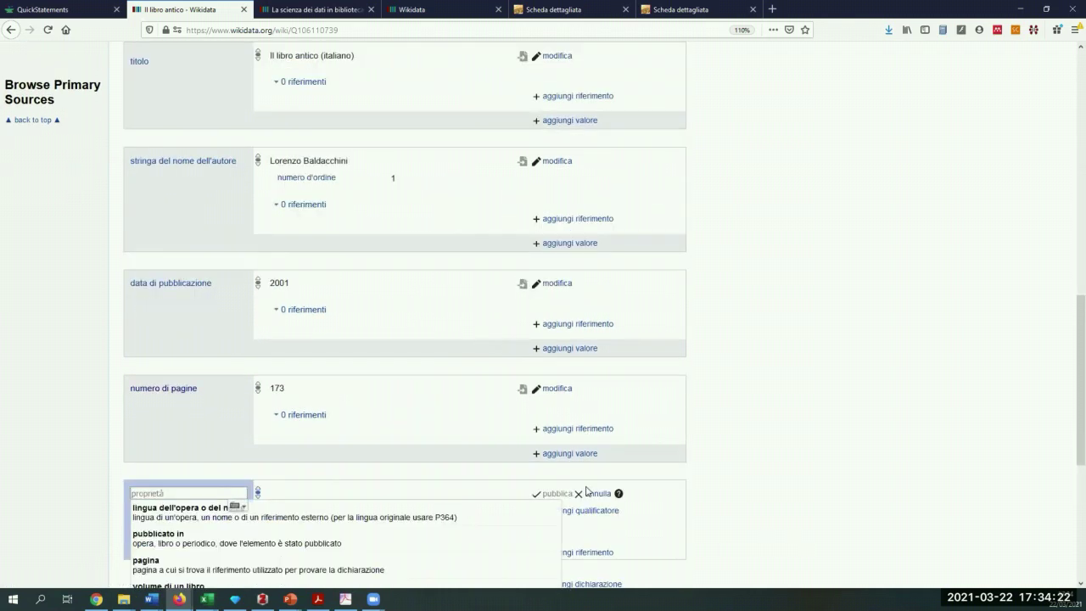
text(p50)
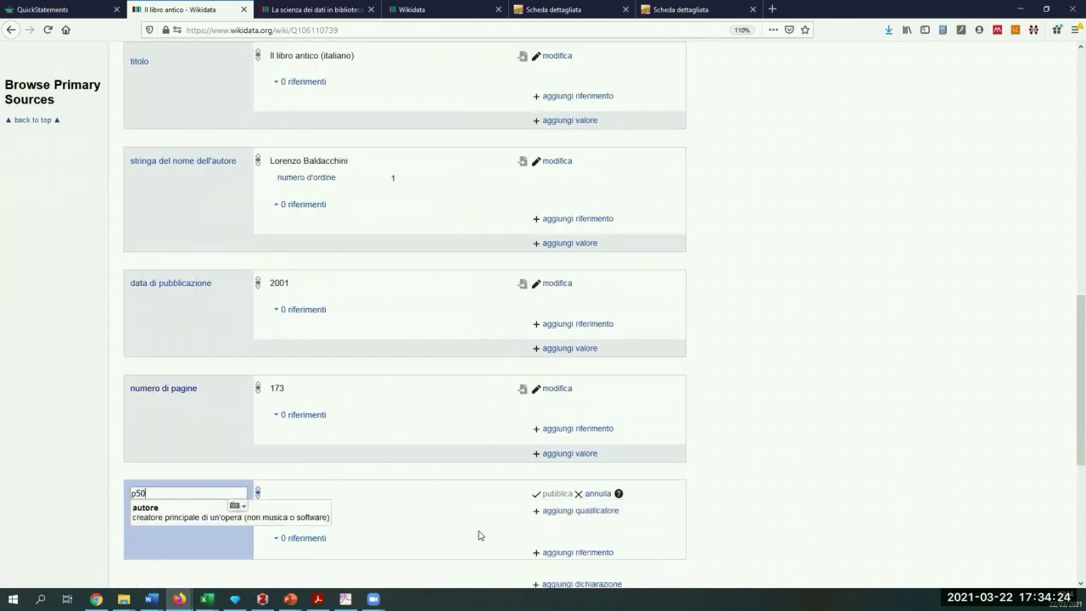
click(308, 518)
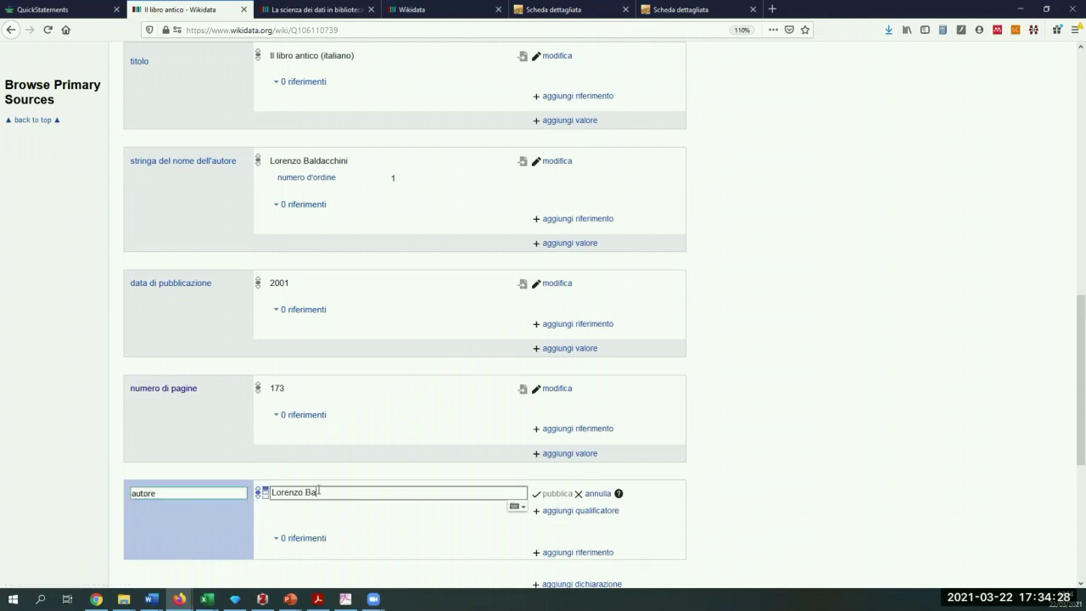
text(Lorenzo Baldacchini)
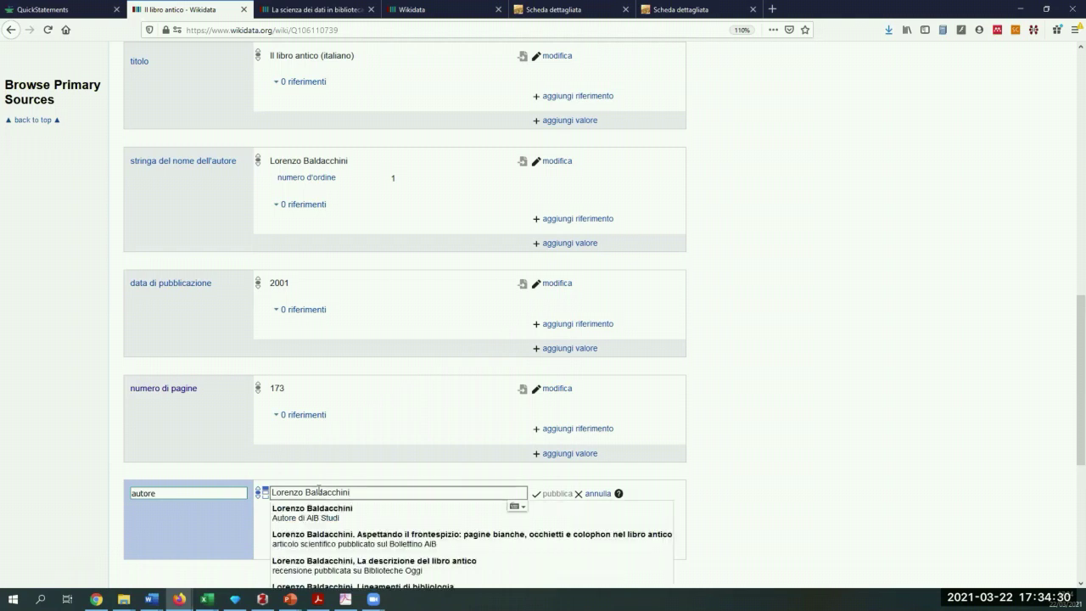
click(338, 517)
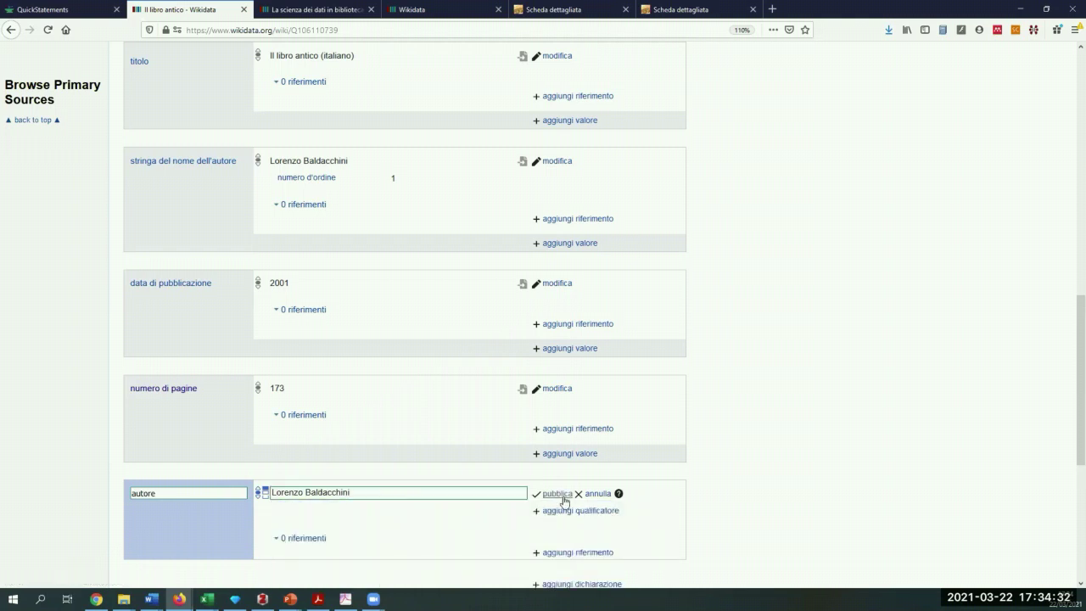
click(560, 499)
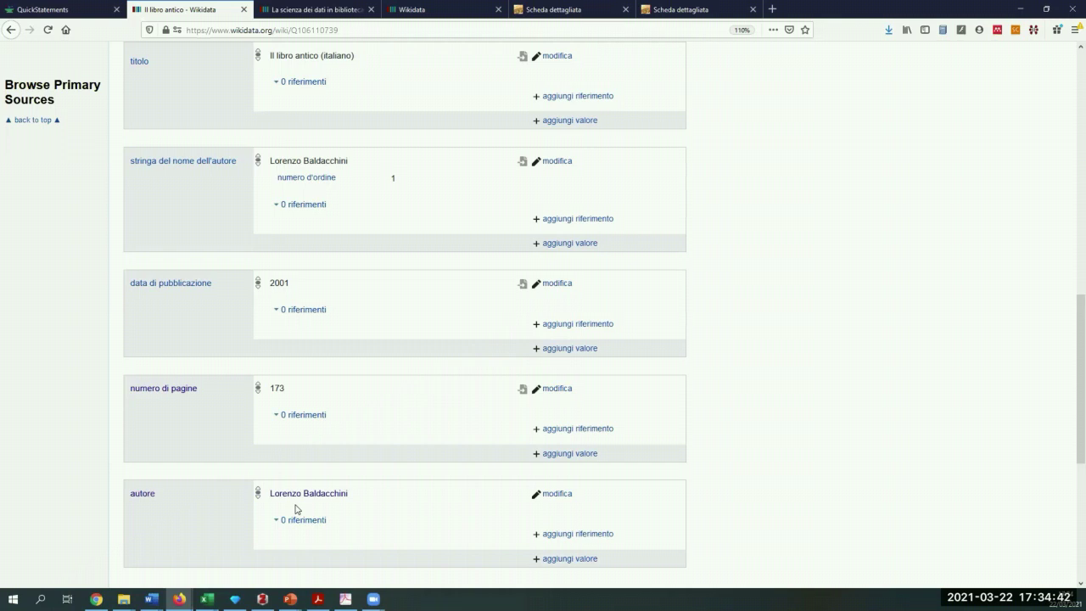
Add a "luogo di pubblicazione" statement with the value Roma, checking the book's OPAC SBN record for the place, and publish it.
mouse_move(144, 167)
scroll(552, 451, down, 3)
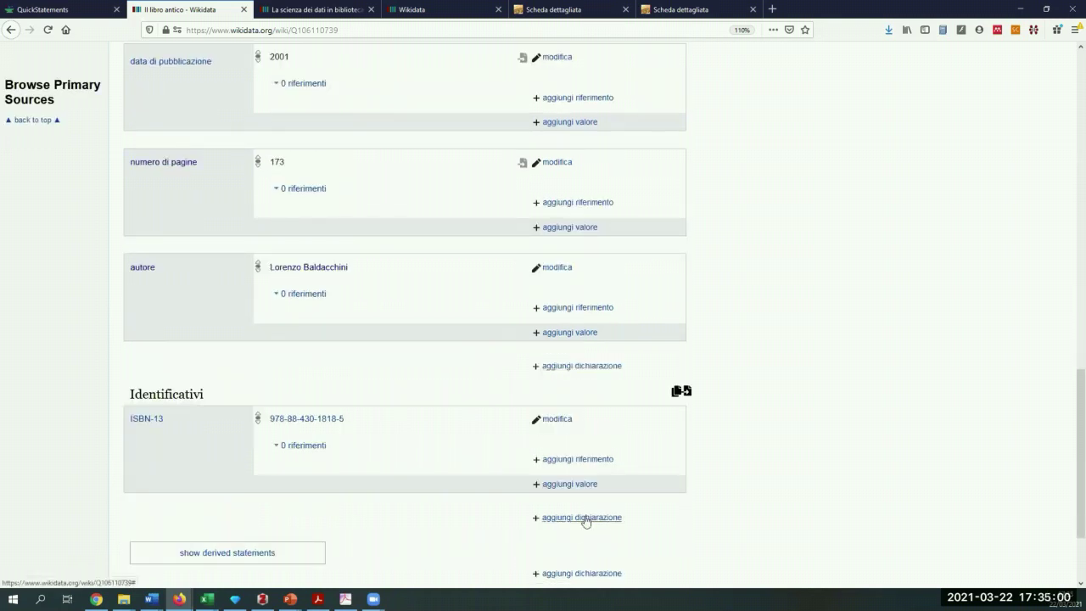
click(587, 367)
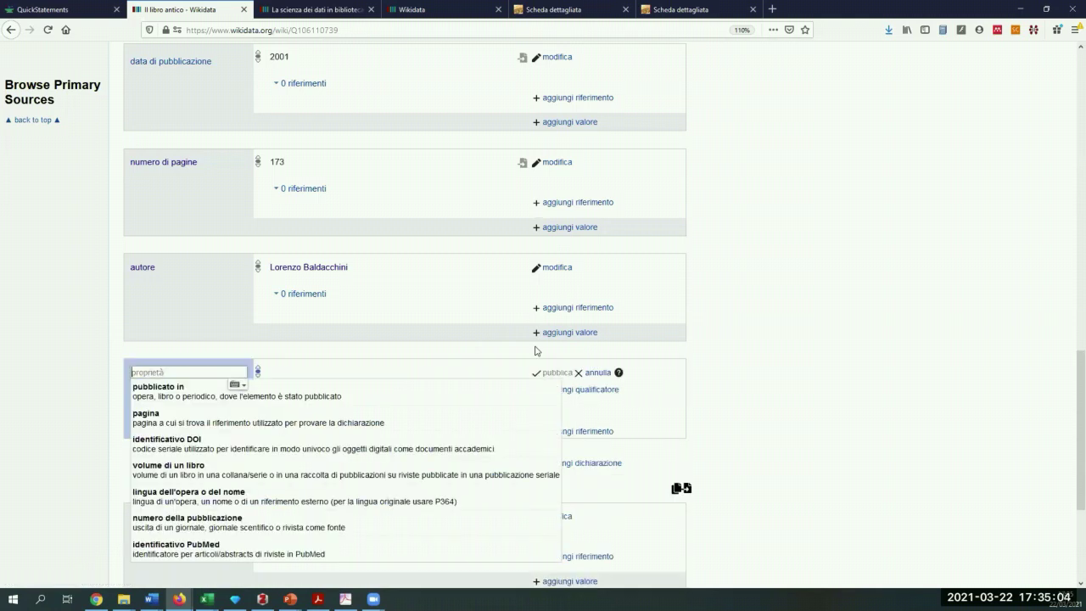
text(lu)
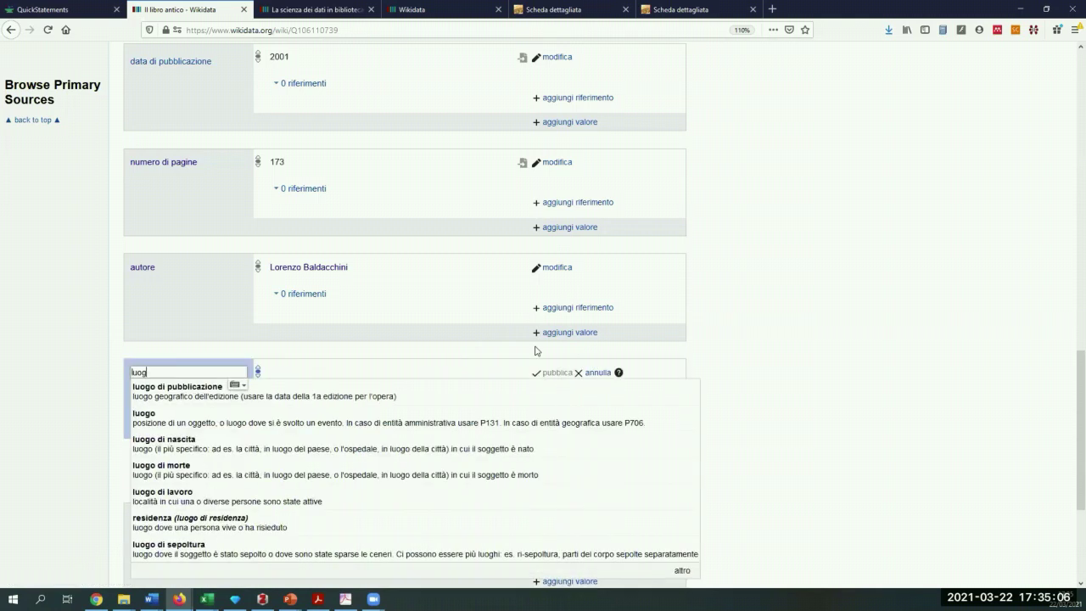
text(og)
click(376, 392)
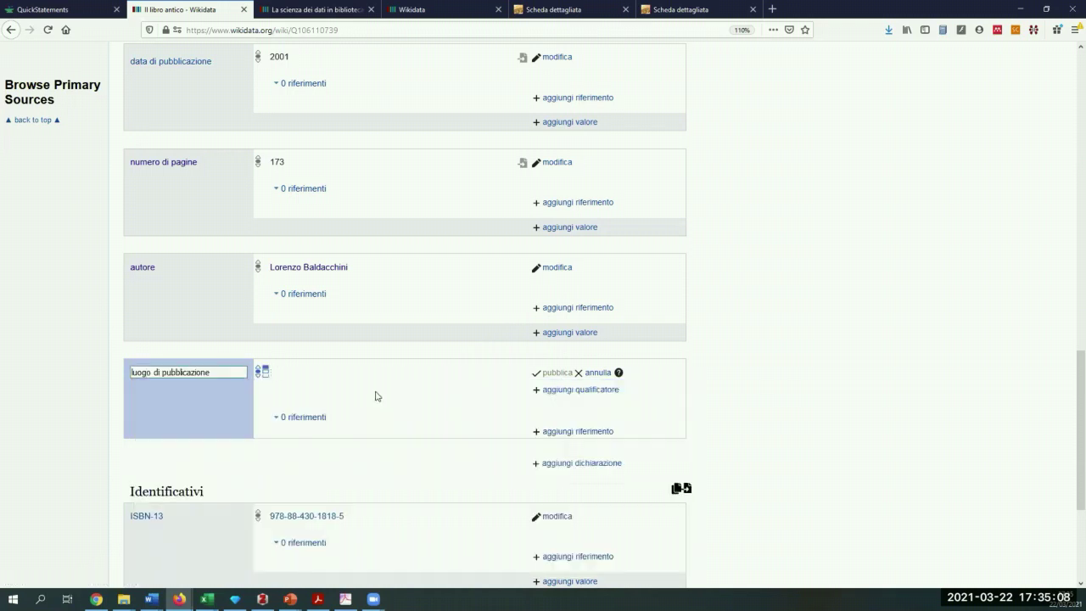
click(588, 12)
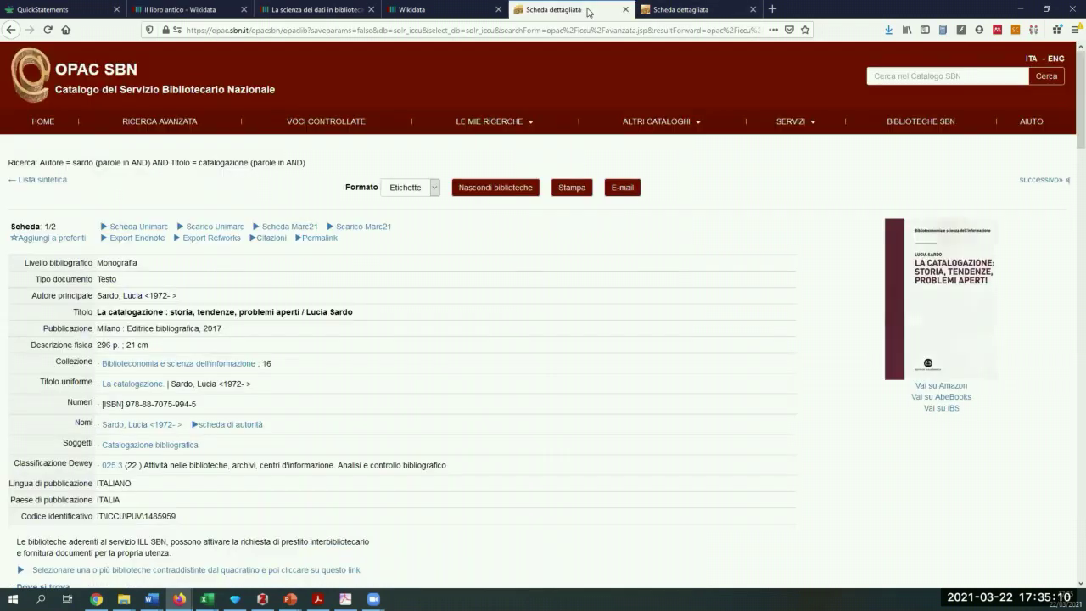
click(687, 10)
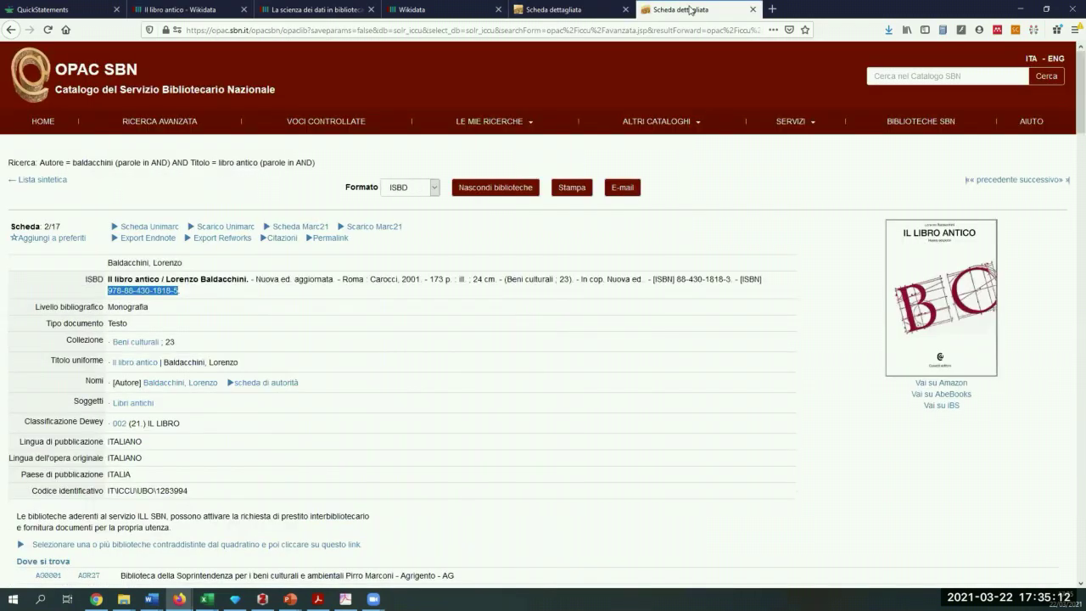
click(193, 10)
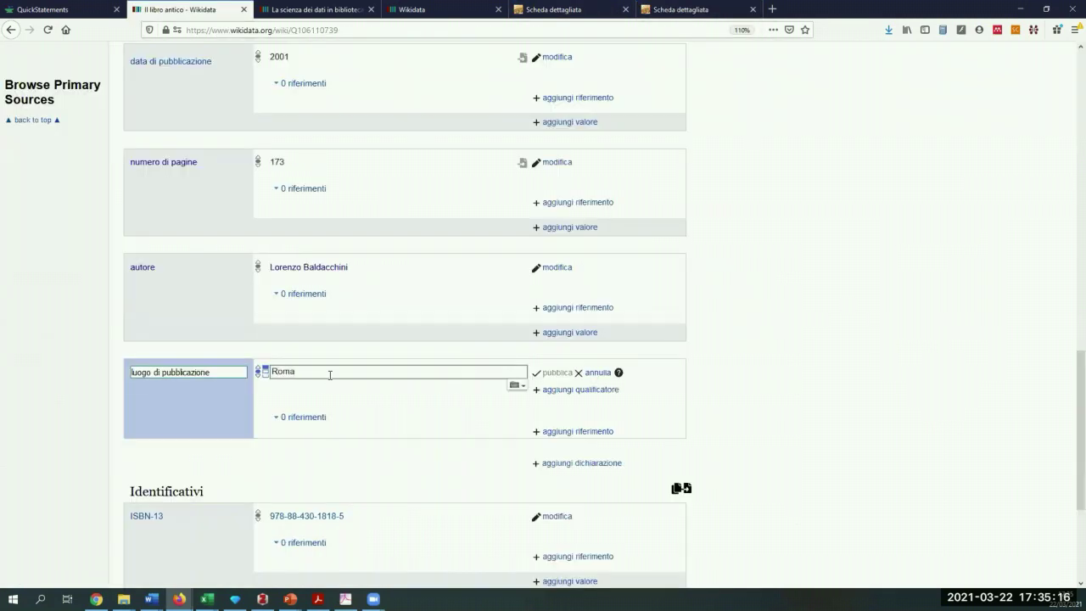
click(330, 374)
click(325, 396)
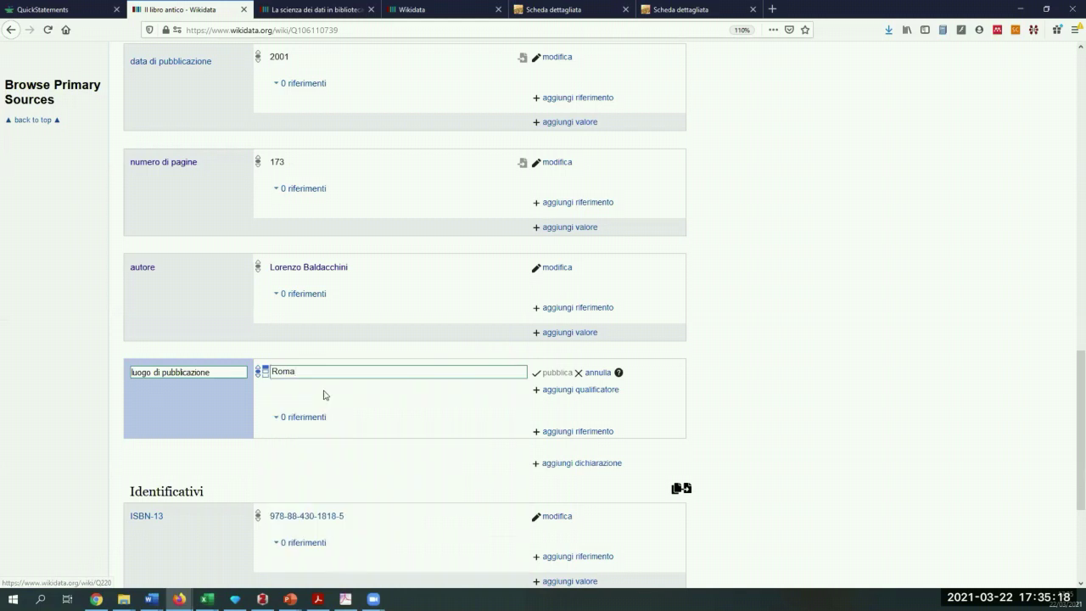
click(551, 374)
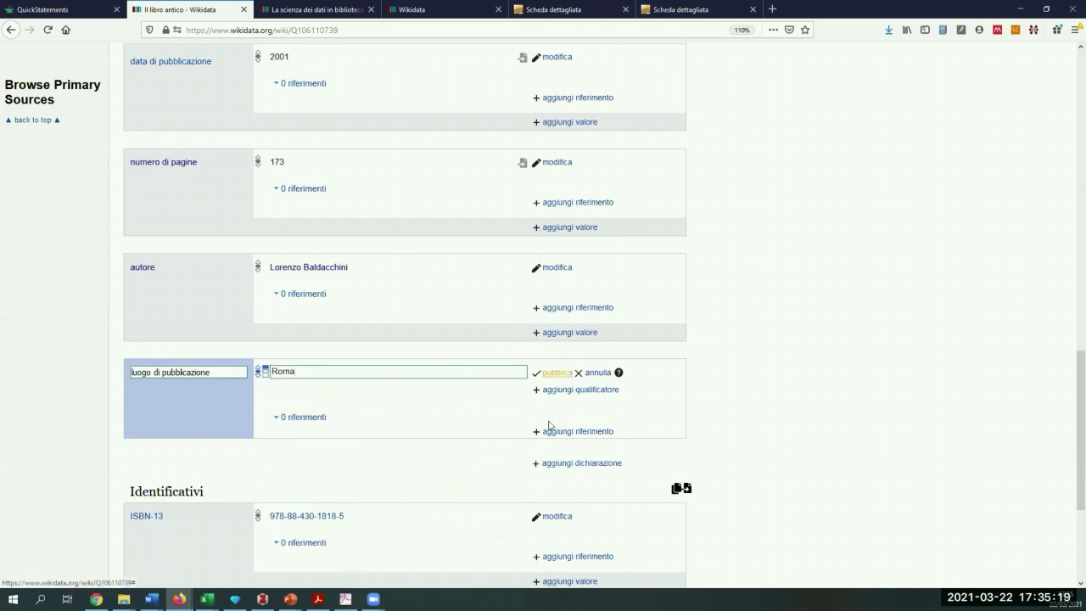
Add an "editore" statement with the value Carocci Editore and publish it.
click(565, 472)
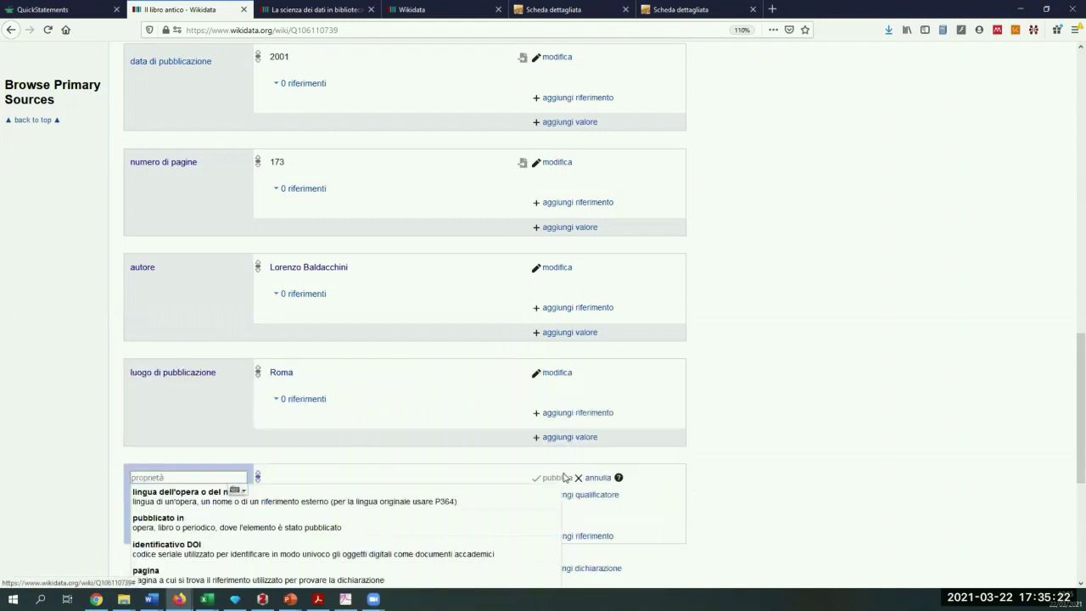
text(editore)
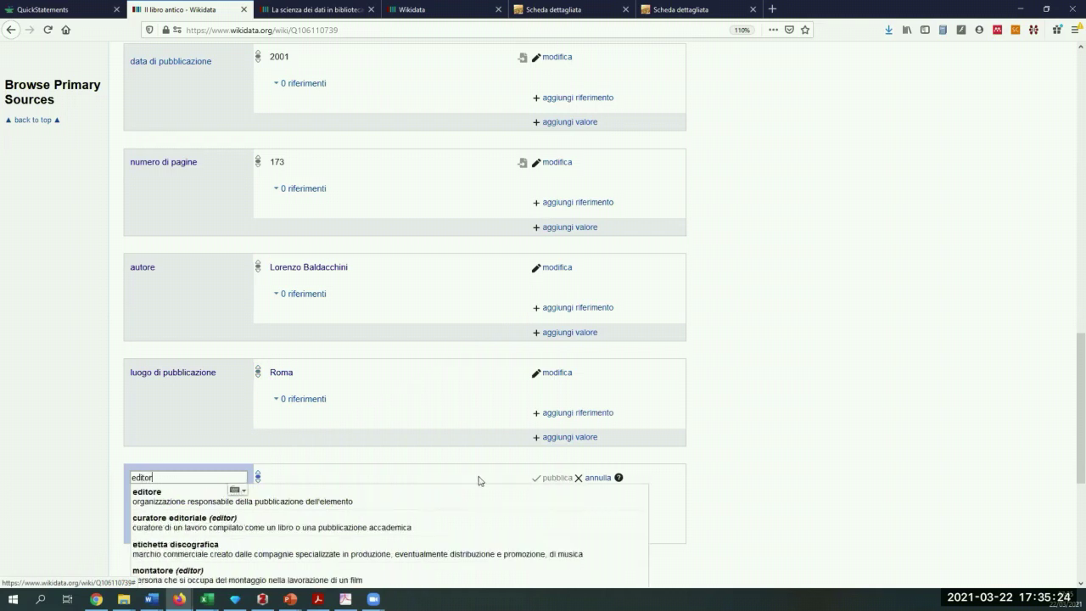
click(371, 501)
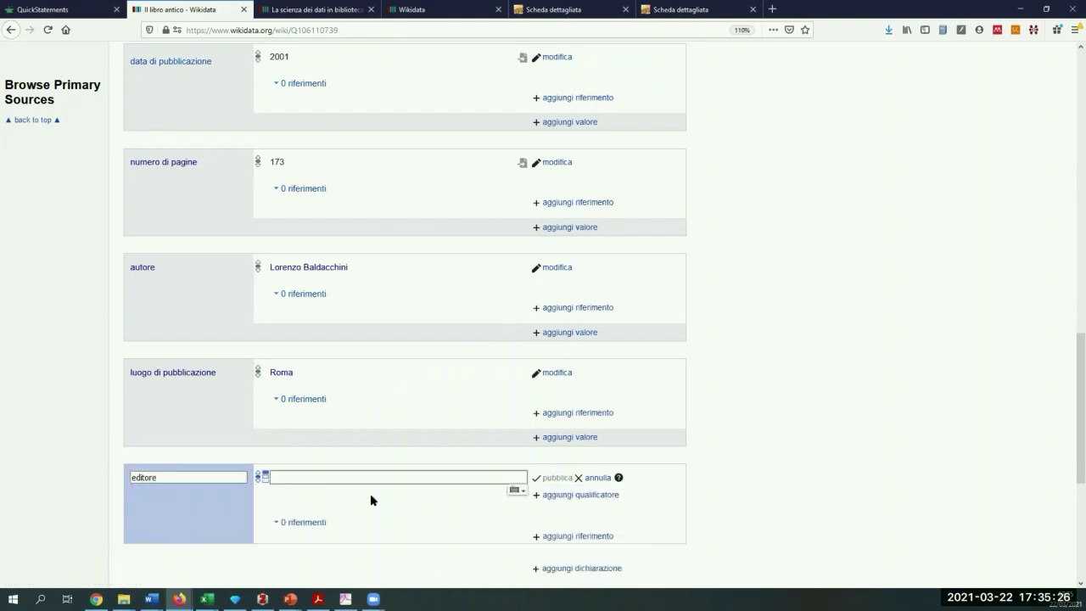
text(Cr)
key(BackSpace)
text(arocc)
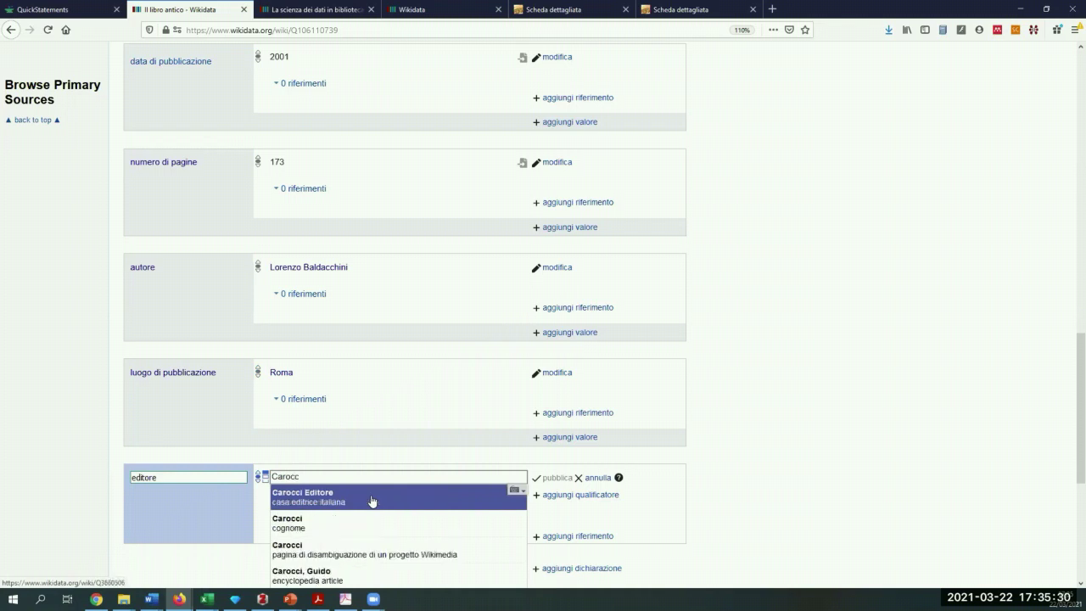
click(371, 501)
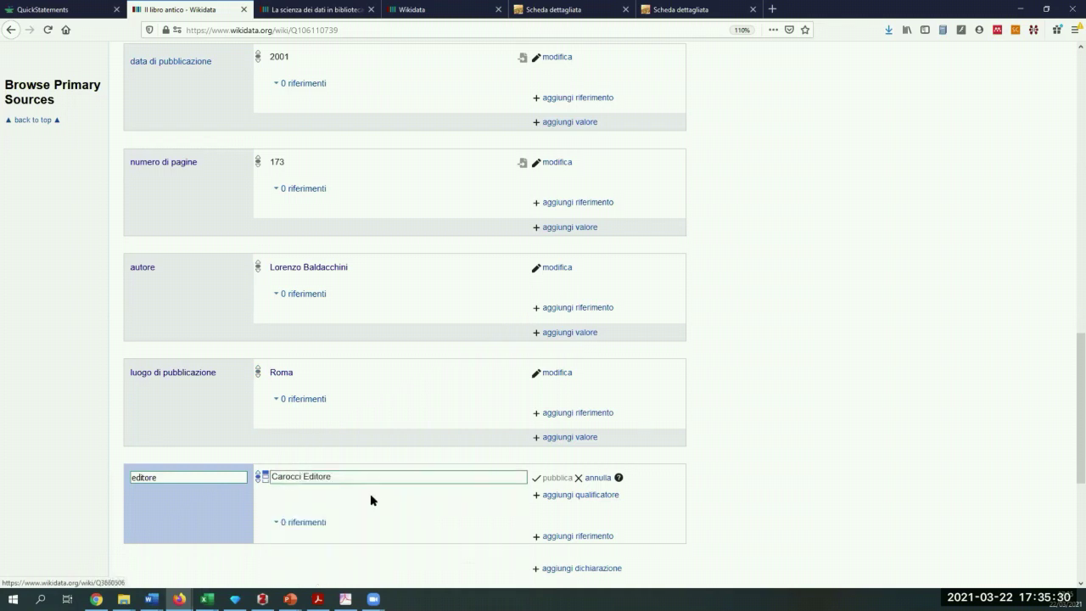
click(559, 479)
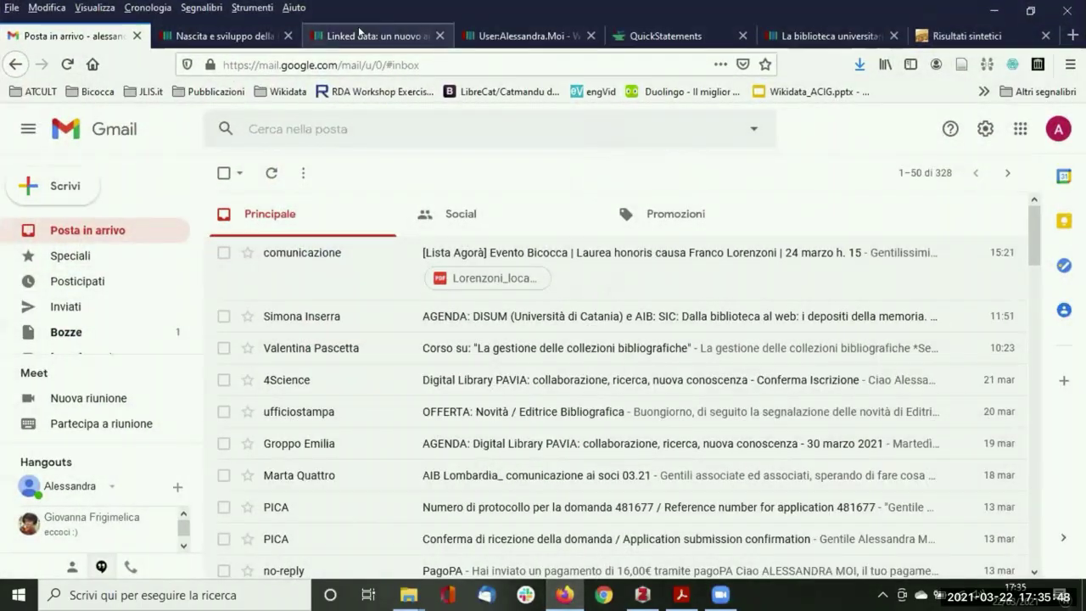
Examine the article items "Linked data: un nuovo alfabeto del web semantico" and "Nascita e sviluppo della biblioteconomia dei dati", the latter down to its "cita" statement.
click(374, 36)
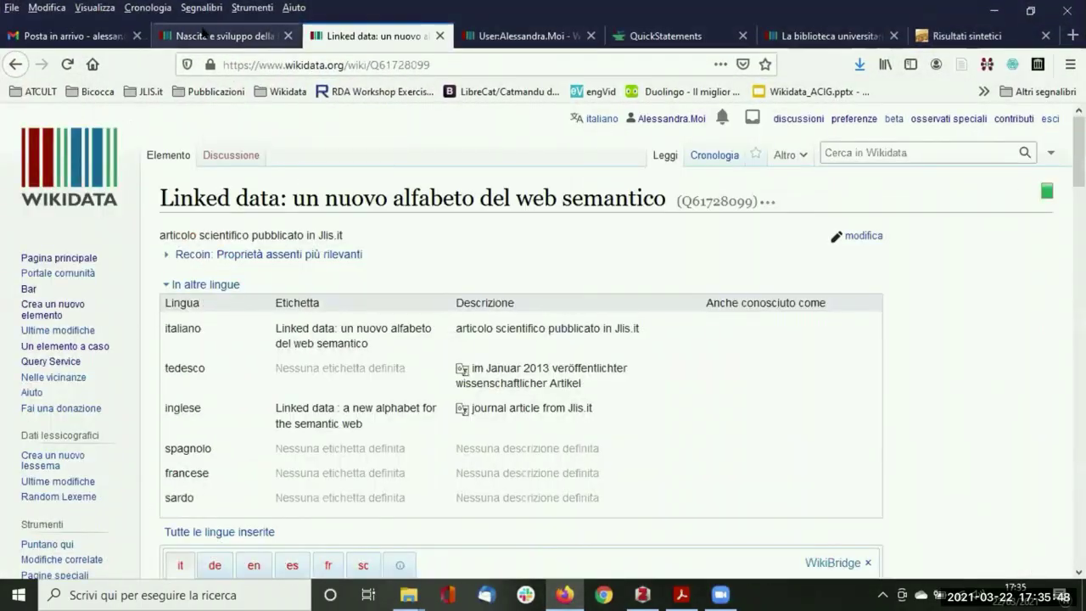
click(202, 32)
scroll(334, 312, up, 10)
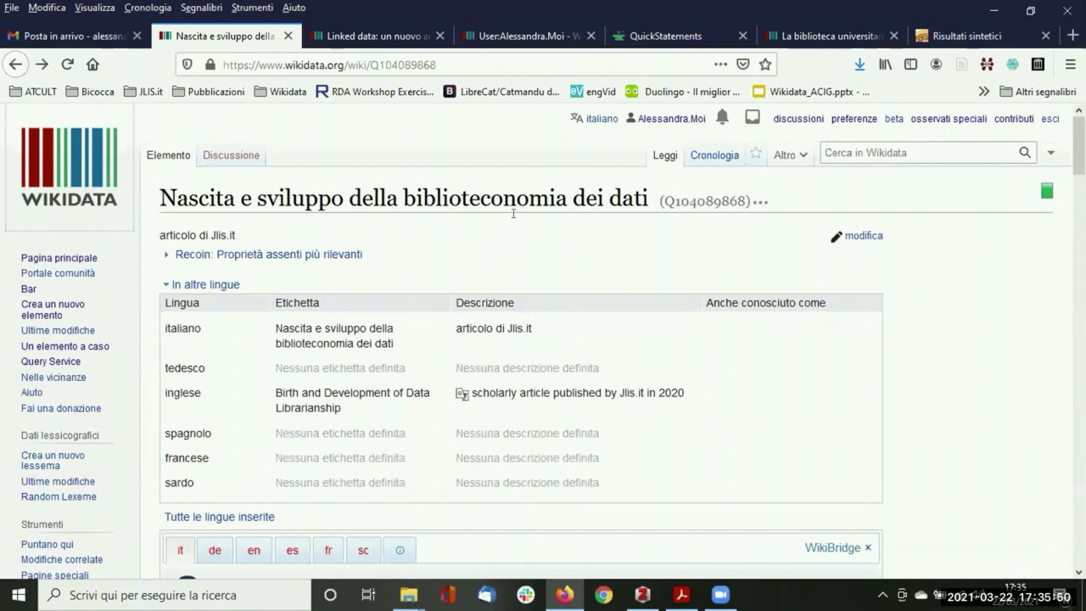
click(361, 35)
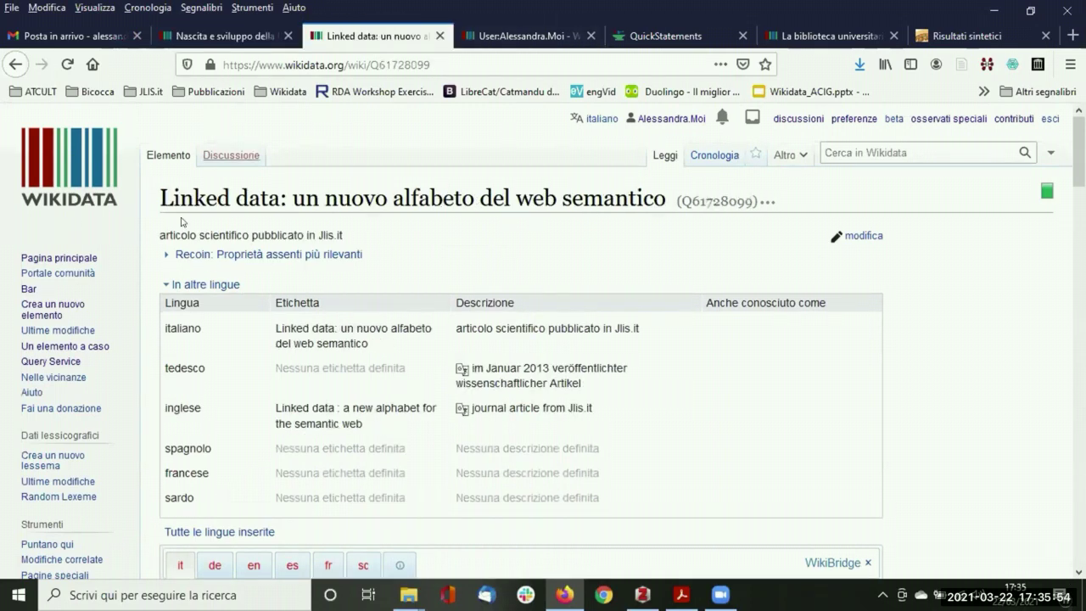
drag(374, 187, 658, 187)
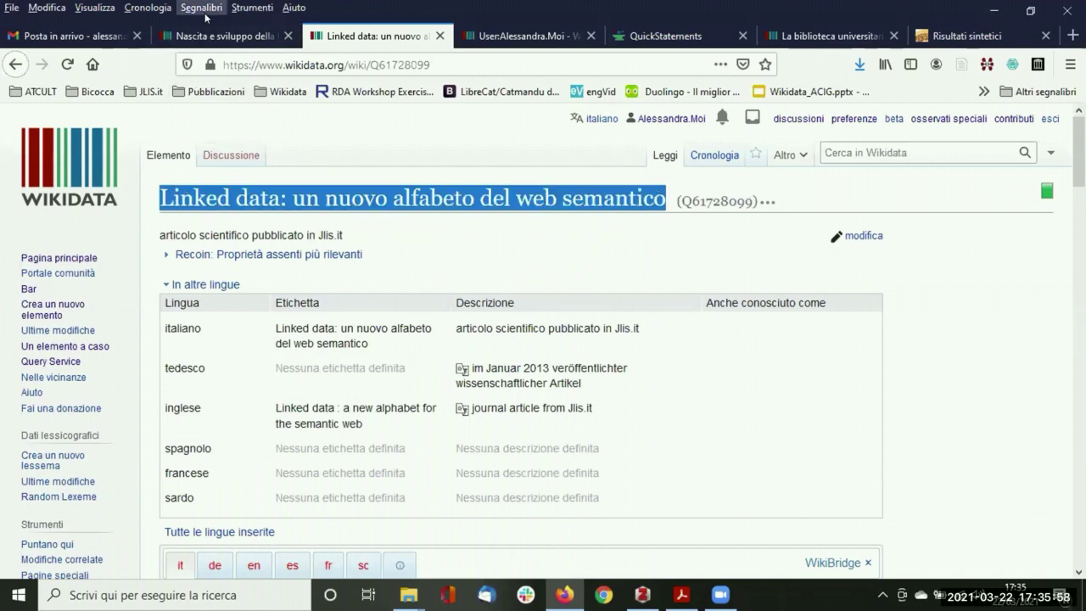
click(200, 37)
scroll(297, 181, down, 3)
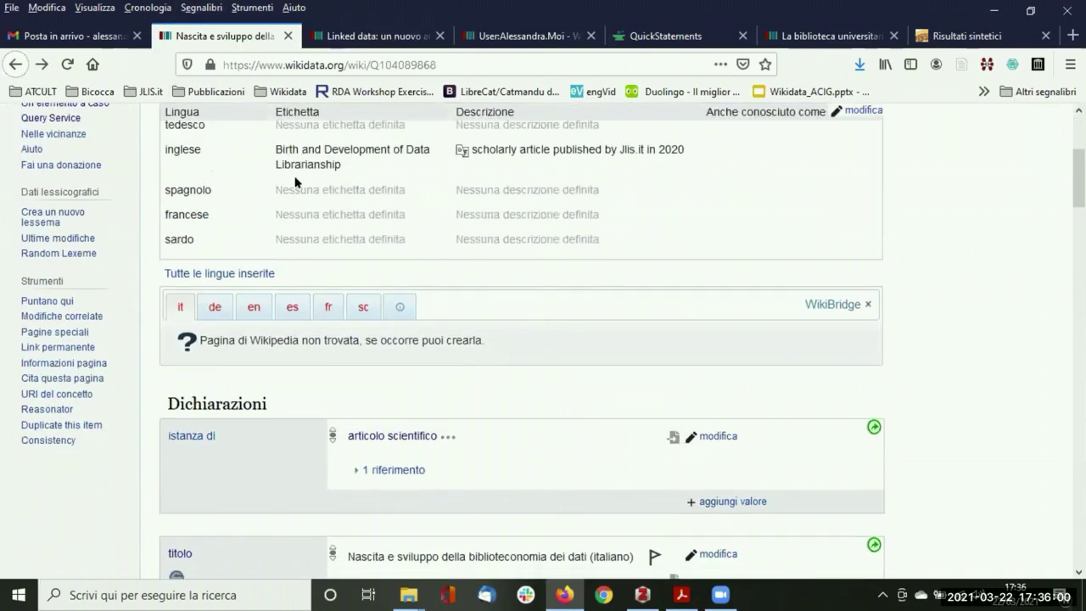
scroll(294, 183, down, 3)
scroll(286, 223, down, 3)
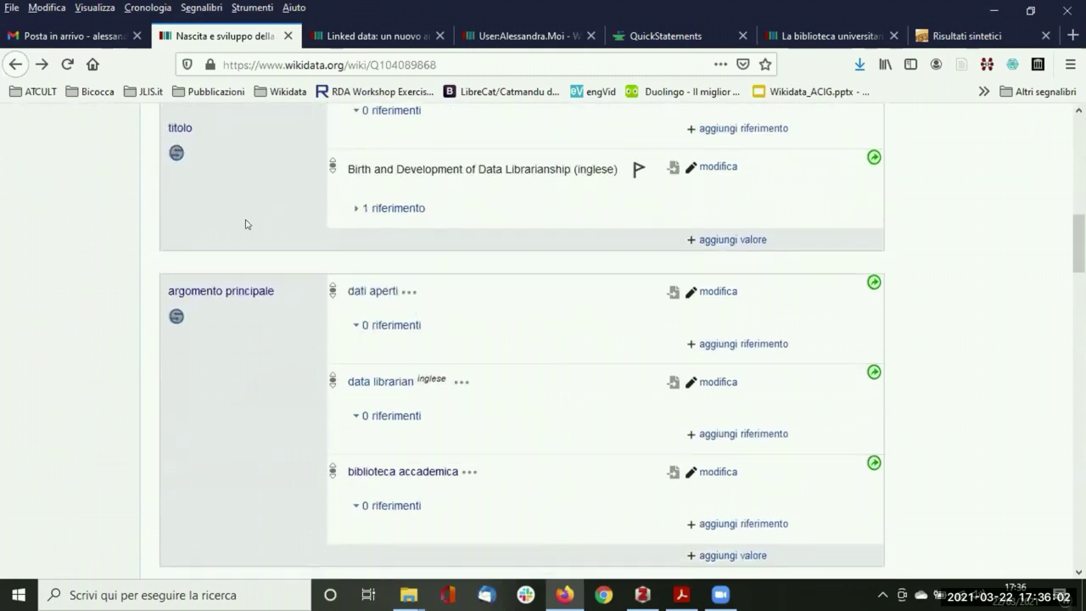
scroll(245, 224, down, 7)
scroll(241, 224, down, 8)
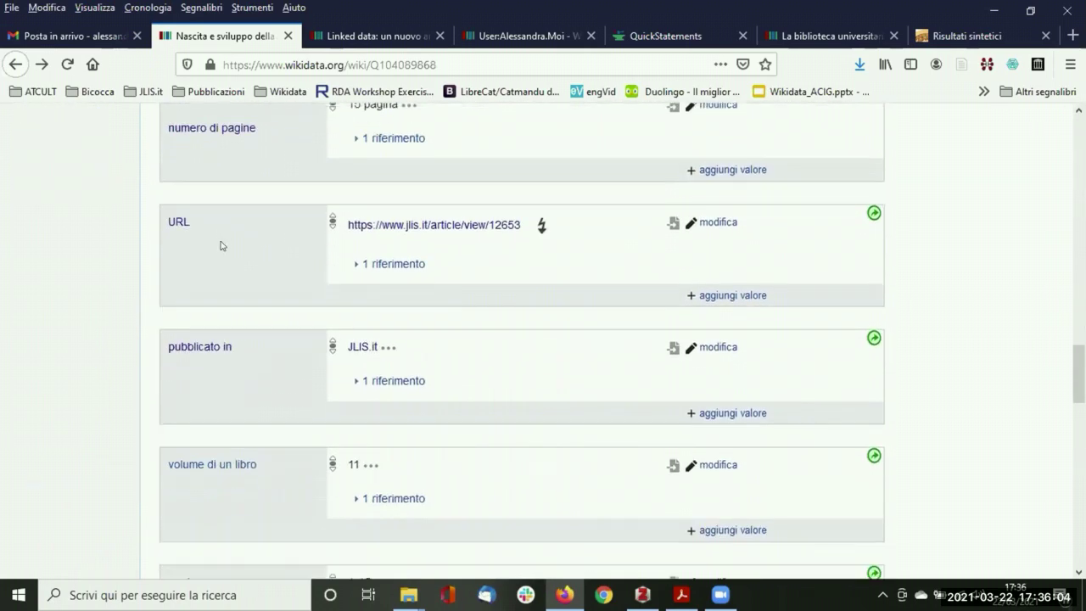
scroll(59, 296, down, 4)
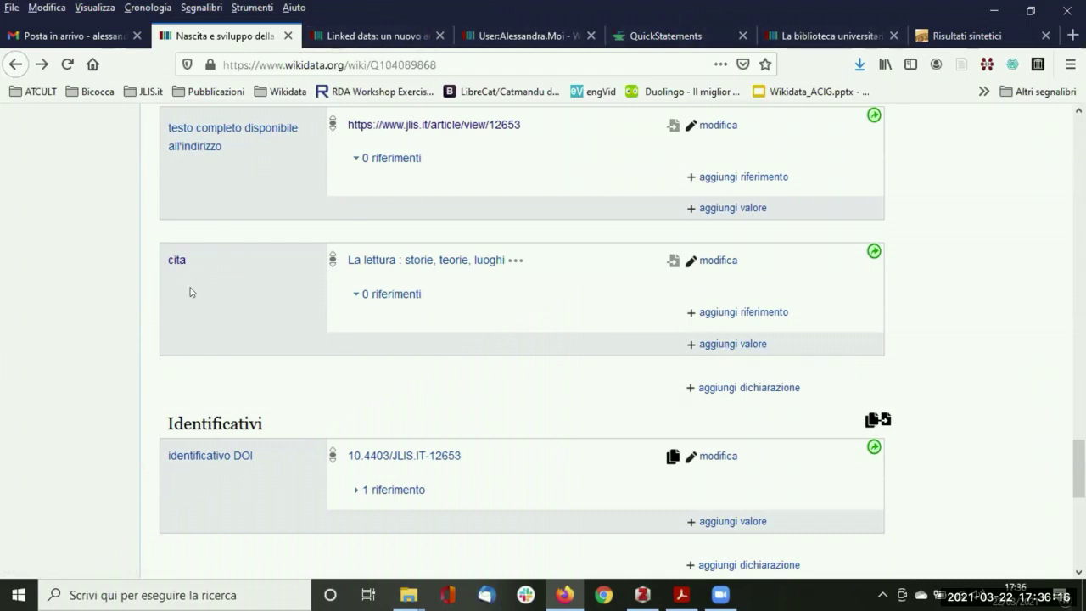
Start a new "cita" value on the JLIS.it article item and copy the title "Linked data: un nuovo alfabeto del web semantico" from its Zotero record.
click(681, 595)
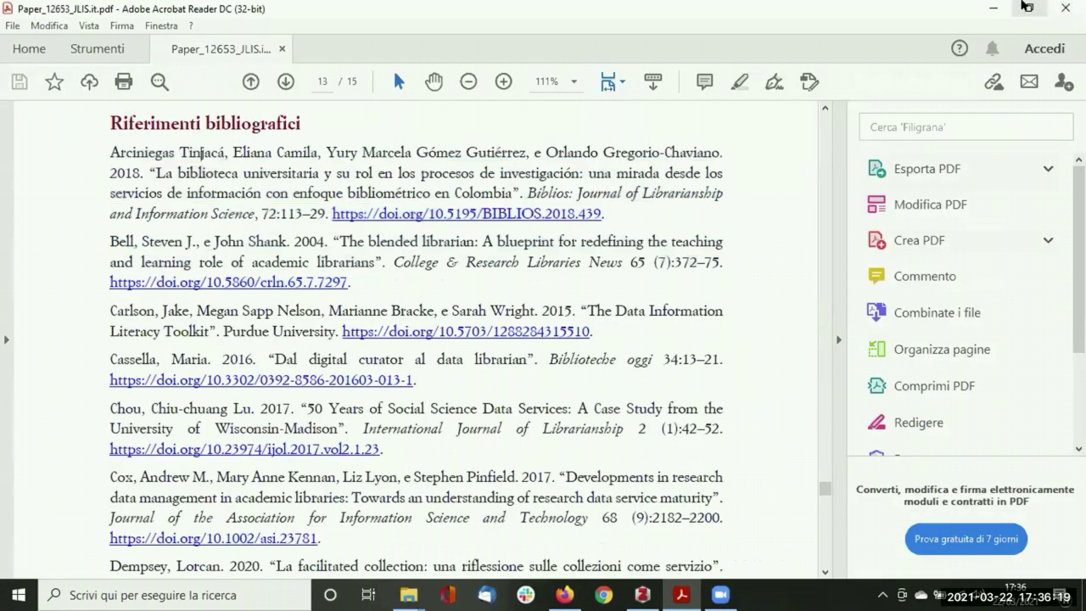
click(993, 8)
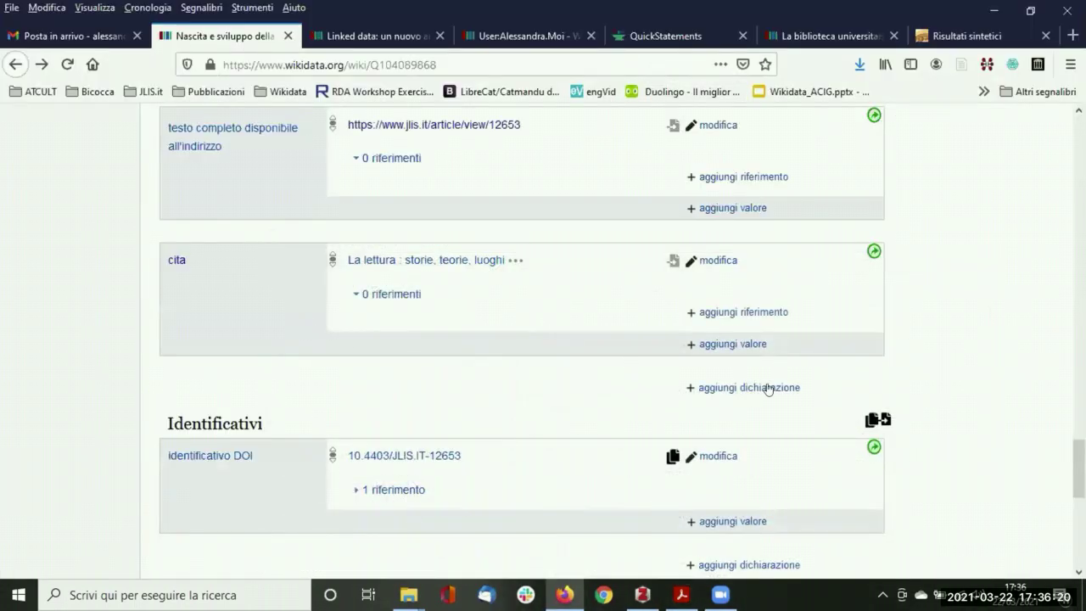
click(733, 344)
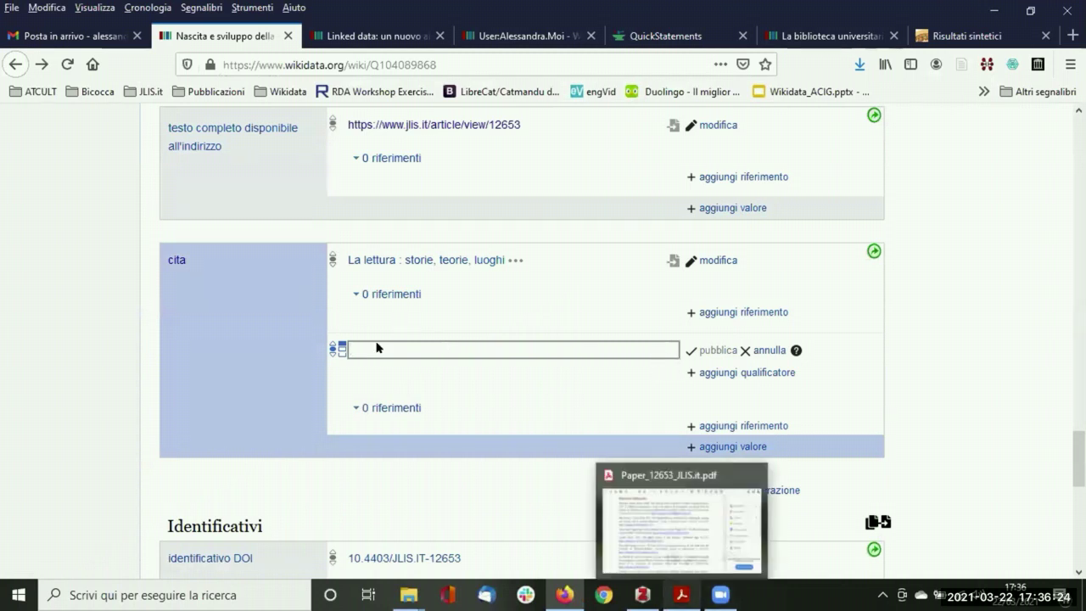
click(643, 594)
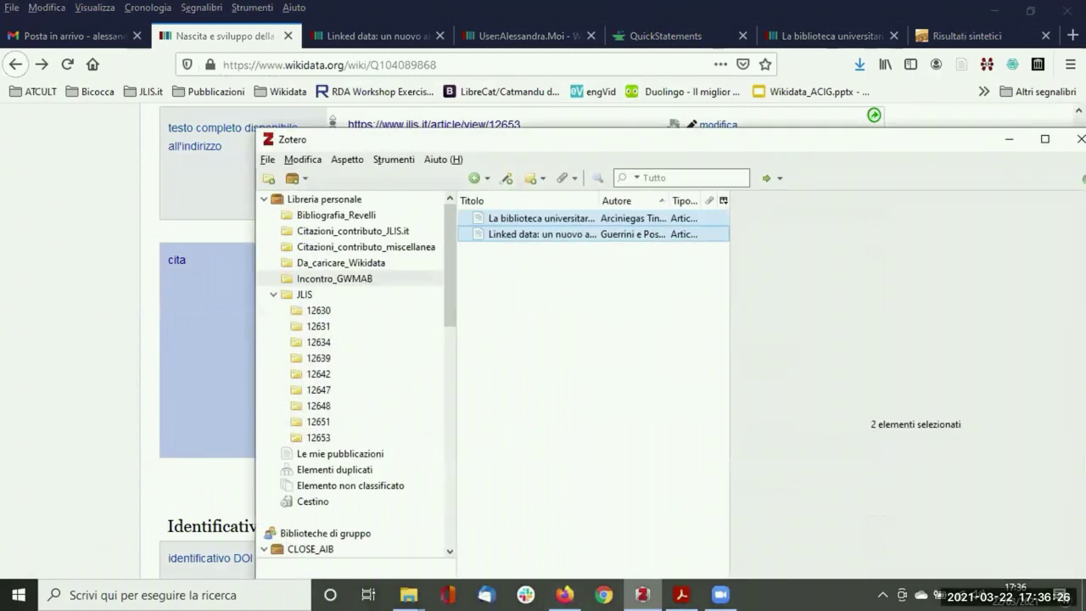
click(550, 240)
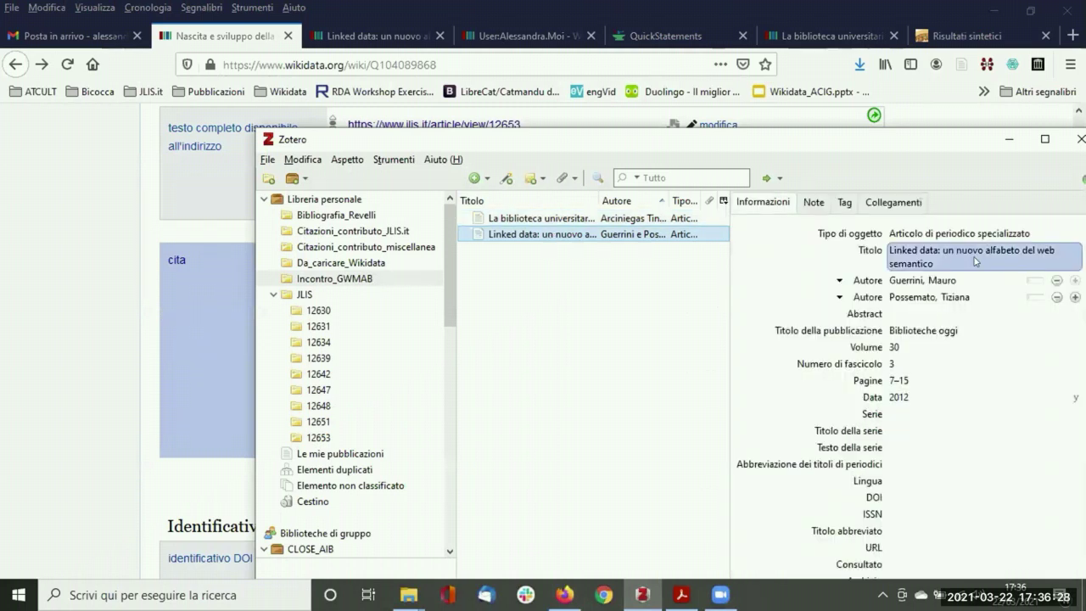
click(934, 255)
key(ctrl+c)
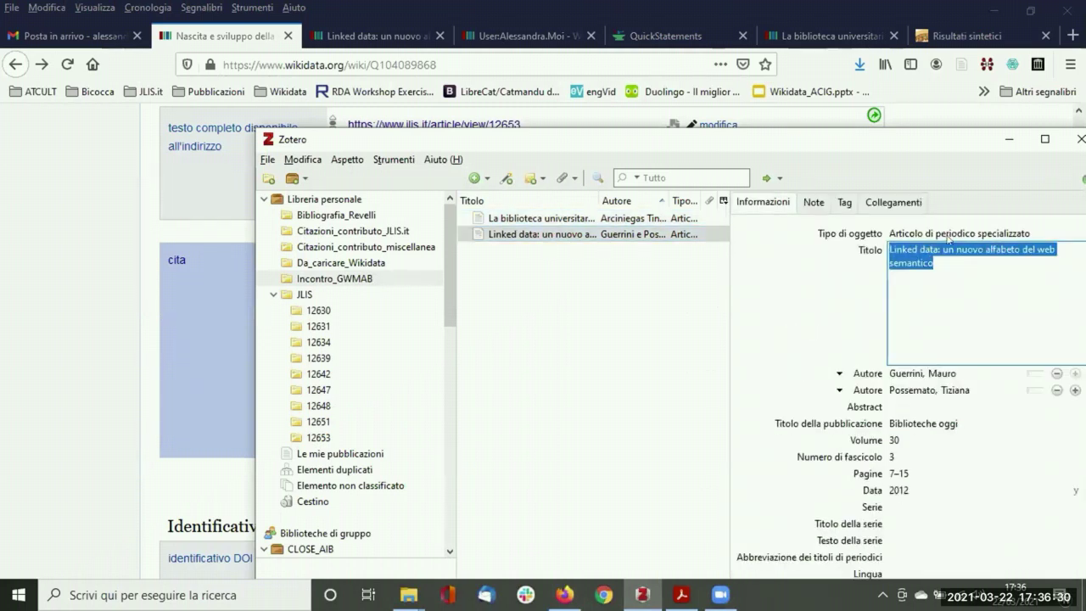
Fill the new "cita" value with the copied title, choose the 2012 'Biblioteche oggi' article, and publish it.
click(1009, 139)
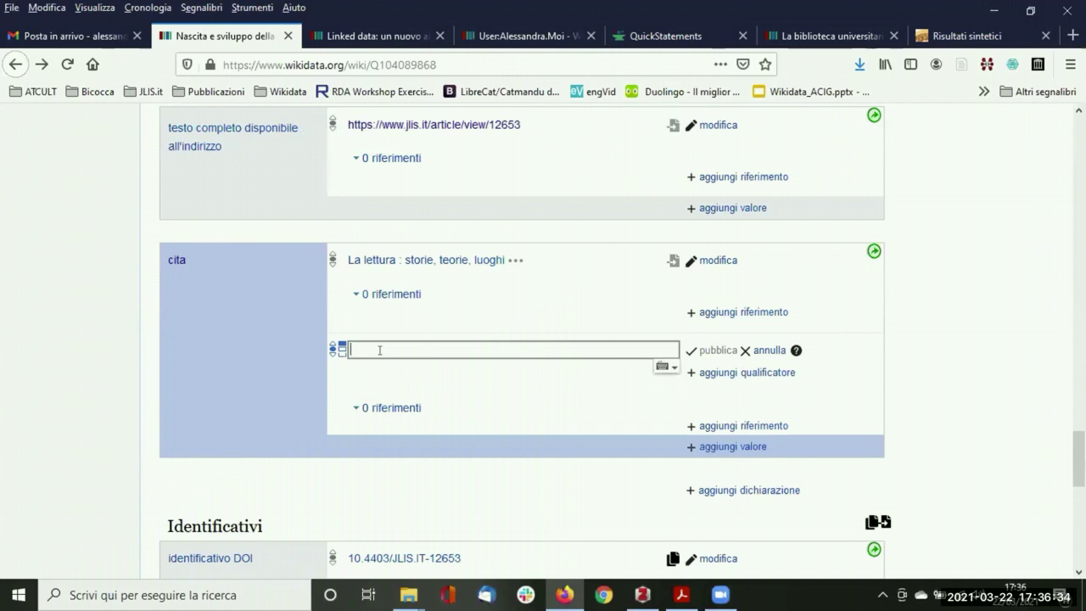
key(ctrl+v)
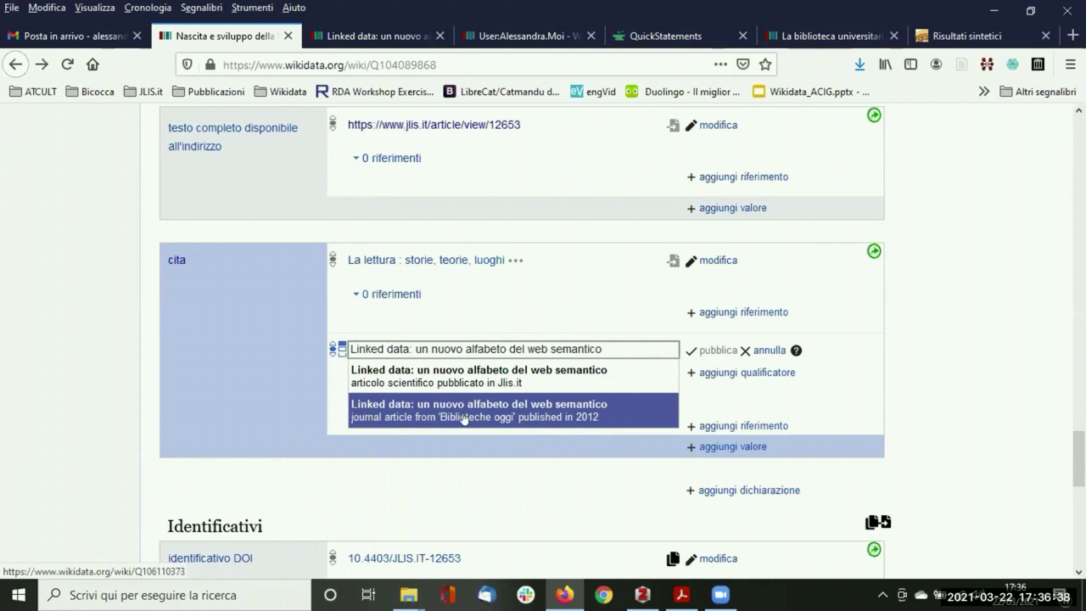
click(557, 419)
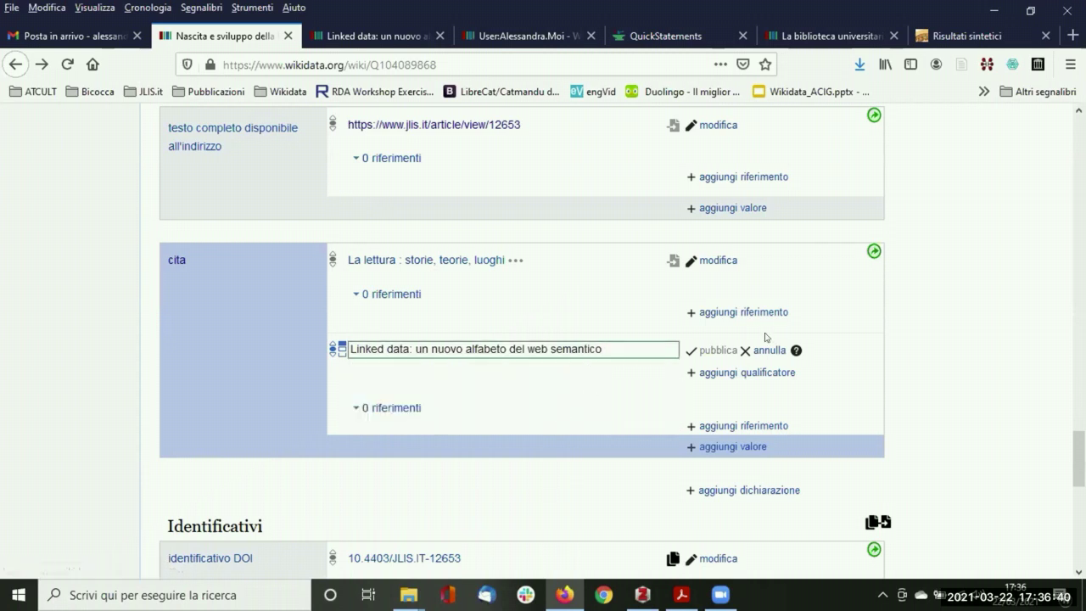
click(712, 351)
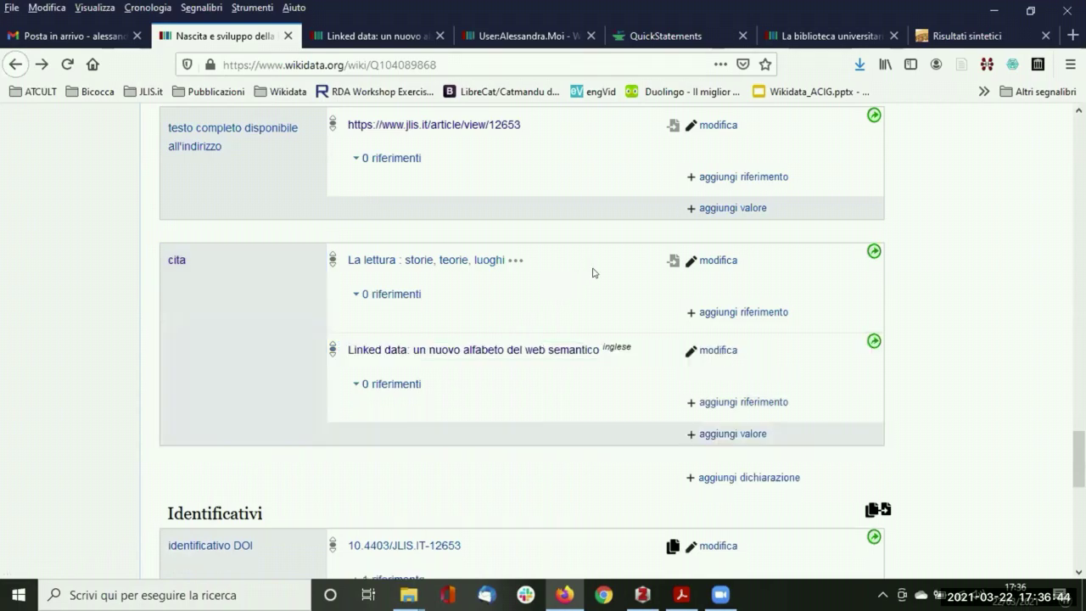
Copy the title of the article "La biblioteca universitaria y su rol en los procesos de investigación" from its Zotero record.
scroll(600, 274, down, 2)
click(681, 594)
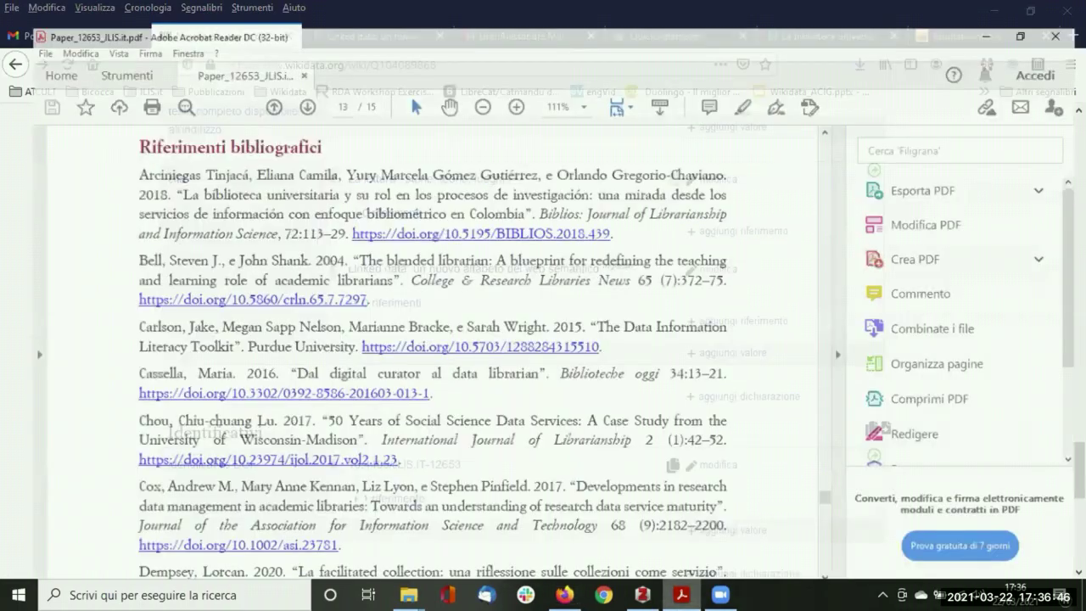
click(681, 594)
click(642, 595)
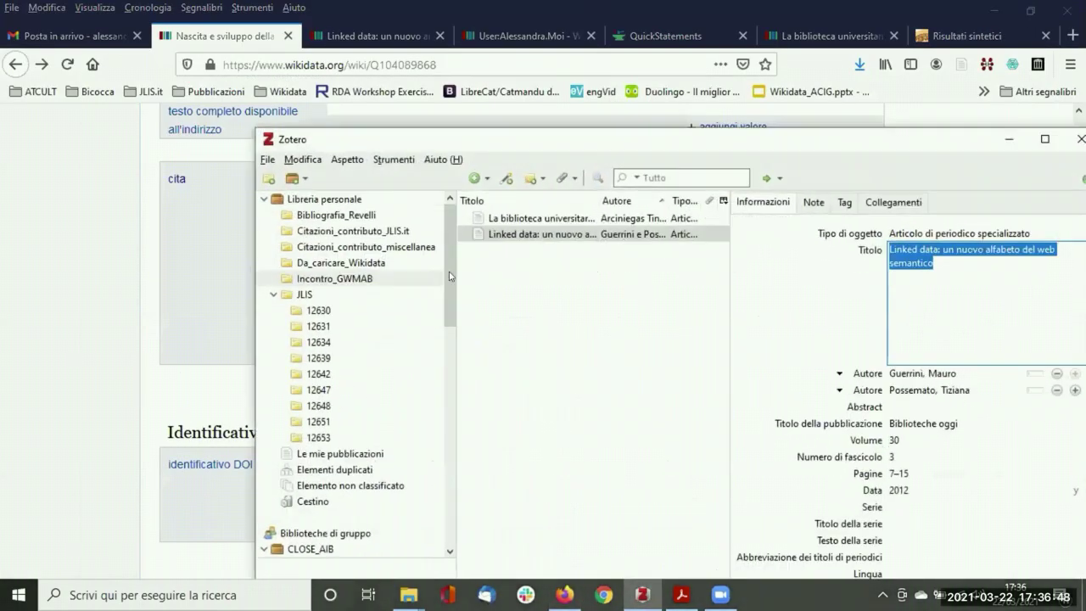
click(509, 218)
click(923, 261)
click(913, 264)
key(ctrl+c)
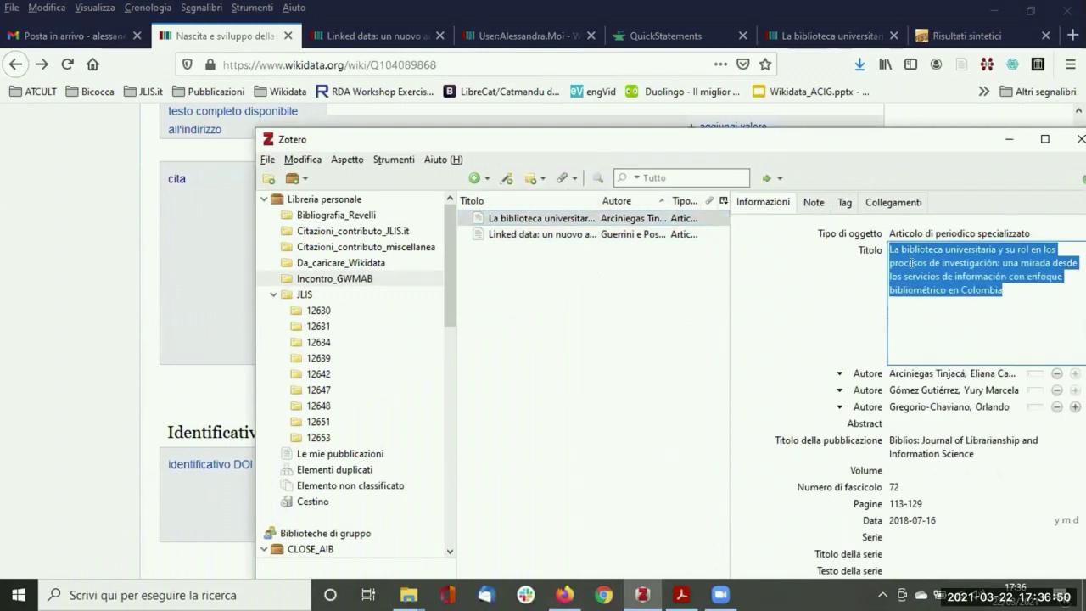
Add another "cita" value using the copied title, choose the 2018 'Biblios: Journal of Librarianship and Information Science' article, and publish it.
click(1009, 139)
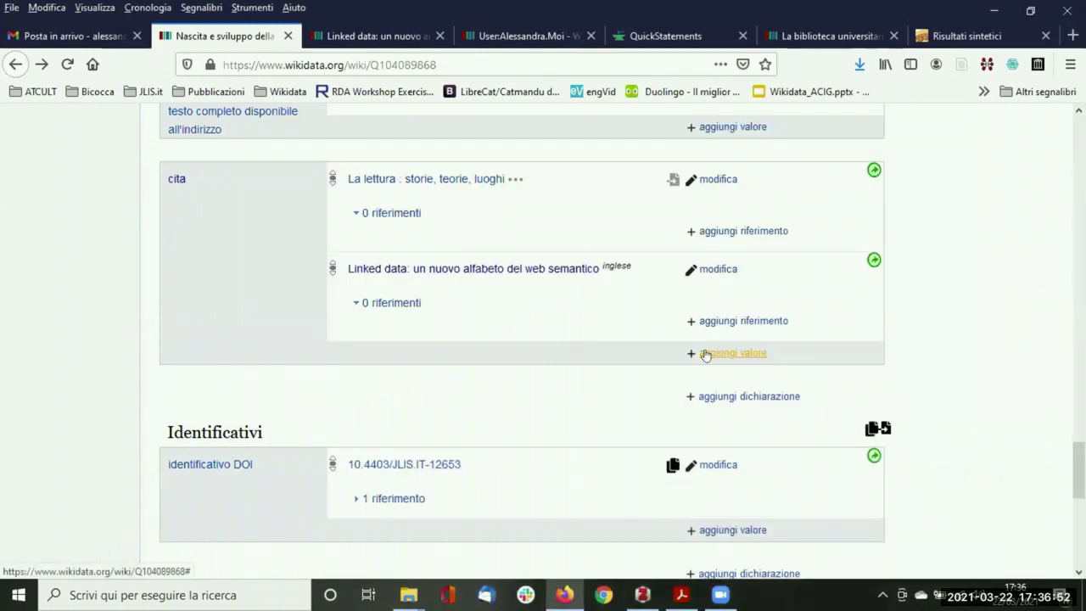
click(706, 354)
key(ctrl+v)
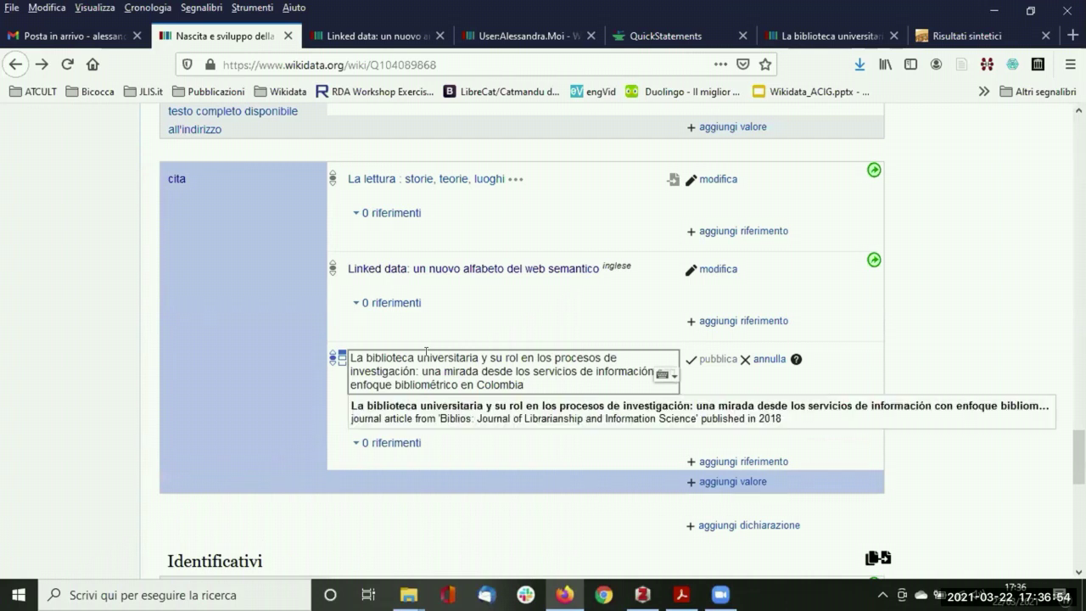
click(488, 415)
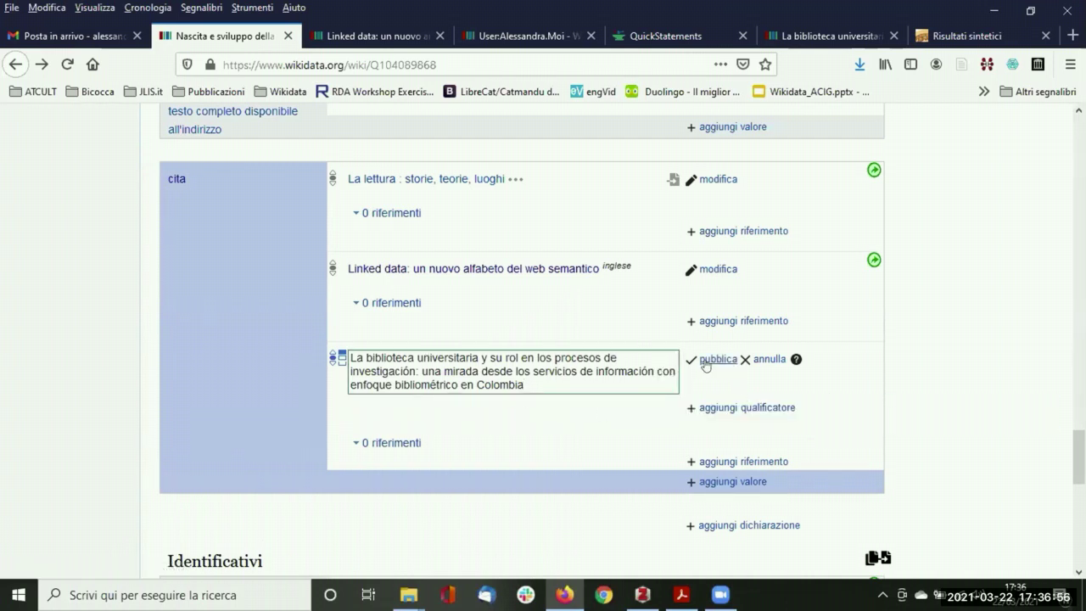
click(705, 363)
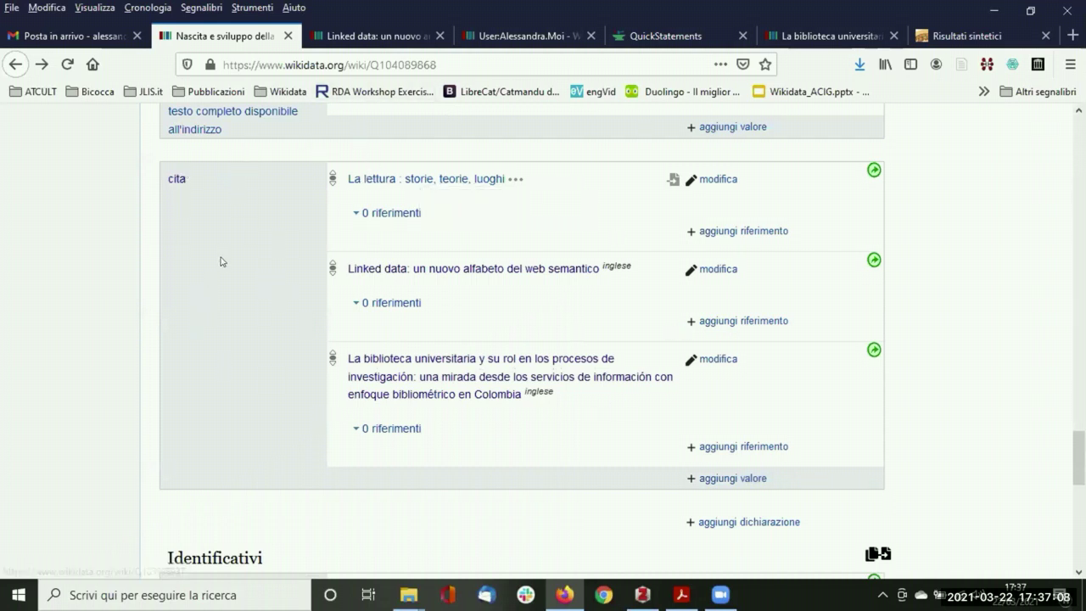
Review the JLIS.it article item's statements, from the publication data down to the "cita" values.
scroll(217, 270, up, 2)
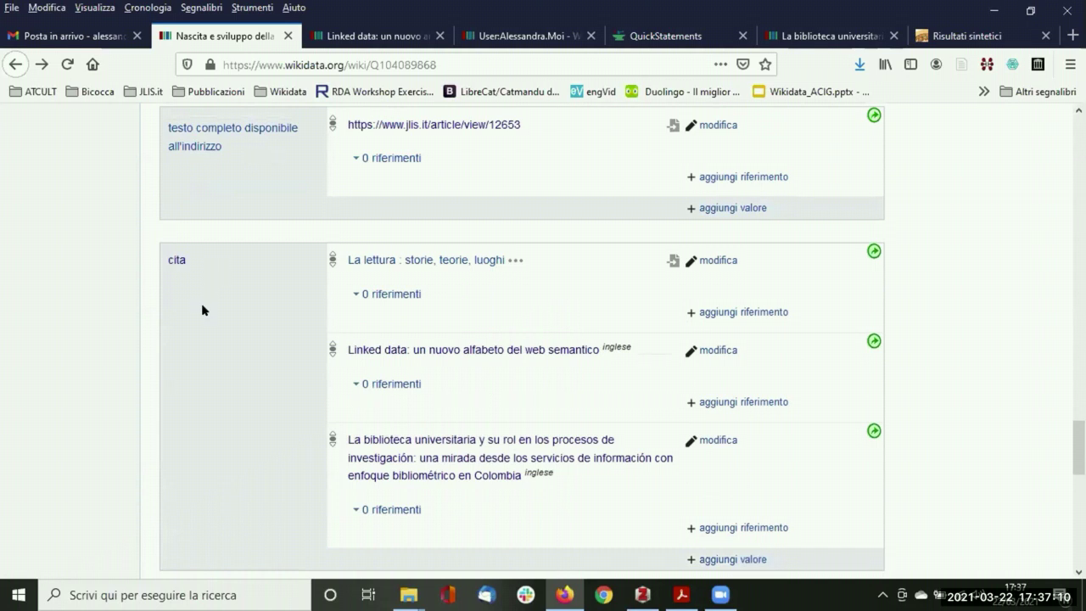
scroll(504, 185, down, 2)
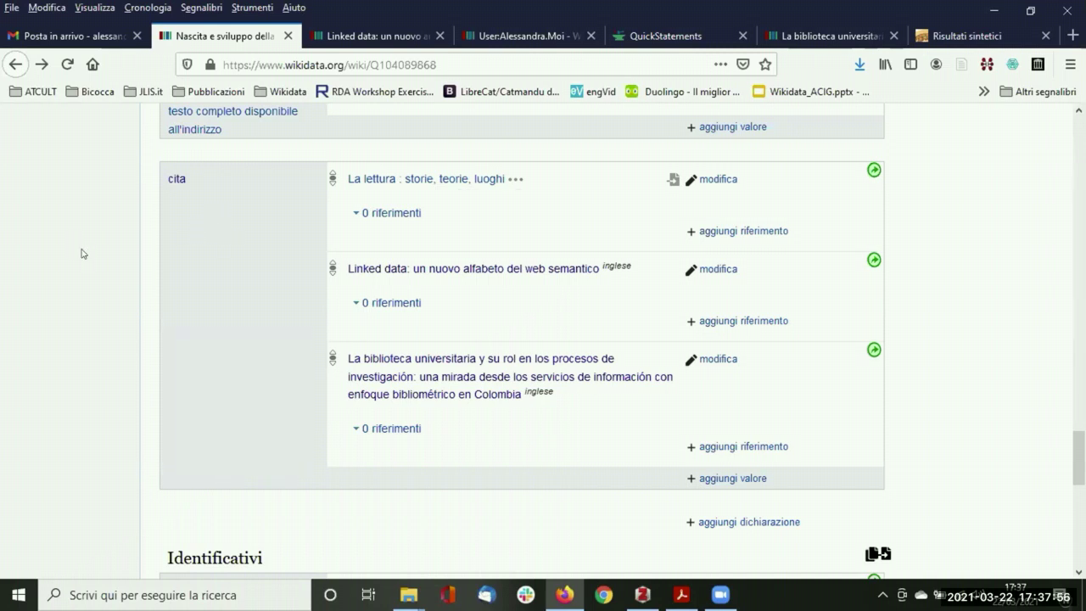
scroll(81, 255, up, 4)
scroll(83, 257, down, 4)
scroll(357, 251, up, 6)
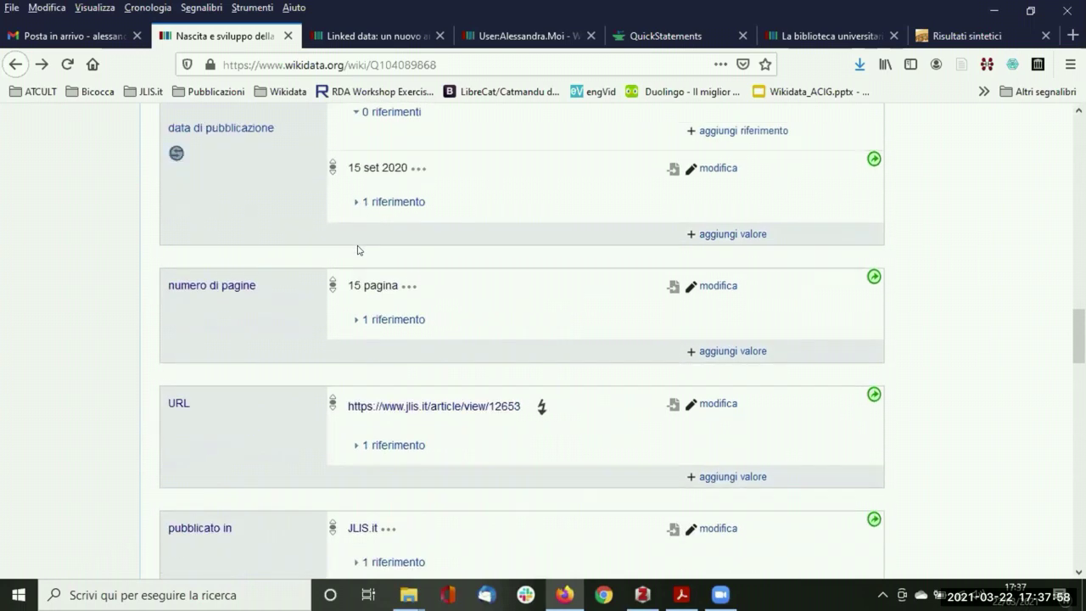
scroll(358, 251, up, 15)
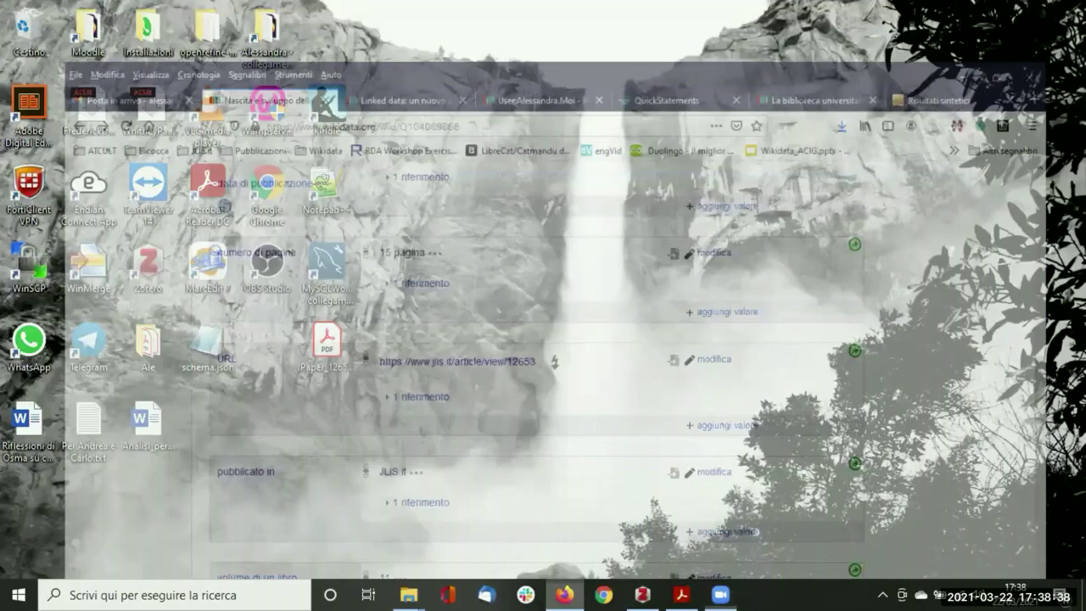
scroll(87, 355, down, 6)
scroll(87, 355, up, 2)
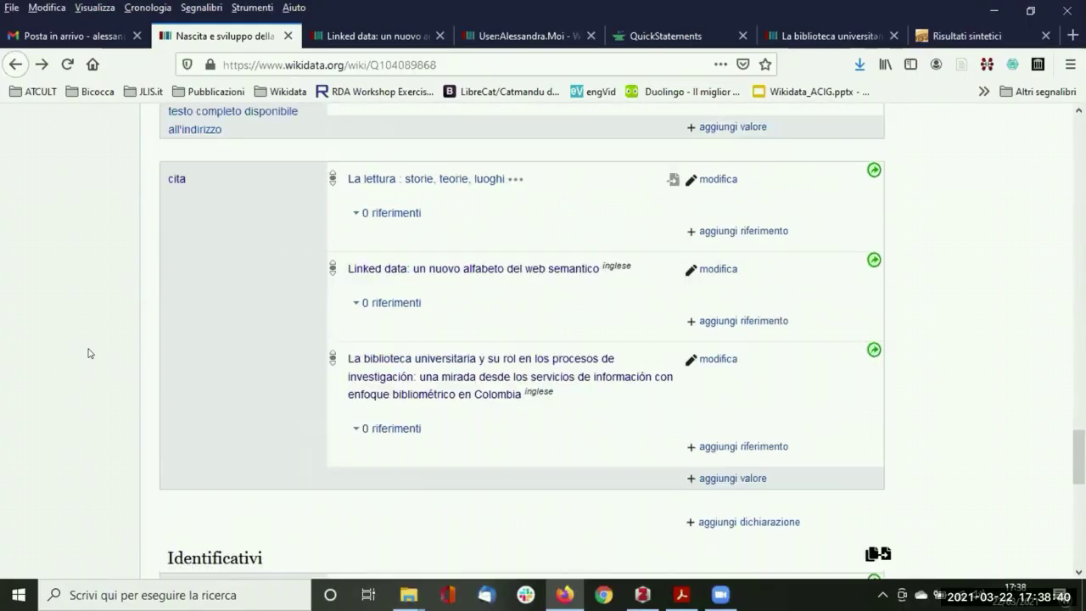
Open the cited item "Linked data: un nuovo alfabeto del web semantico" and display its derived statements.
click(404, 271)
scroll(156, 279, down, 15)
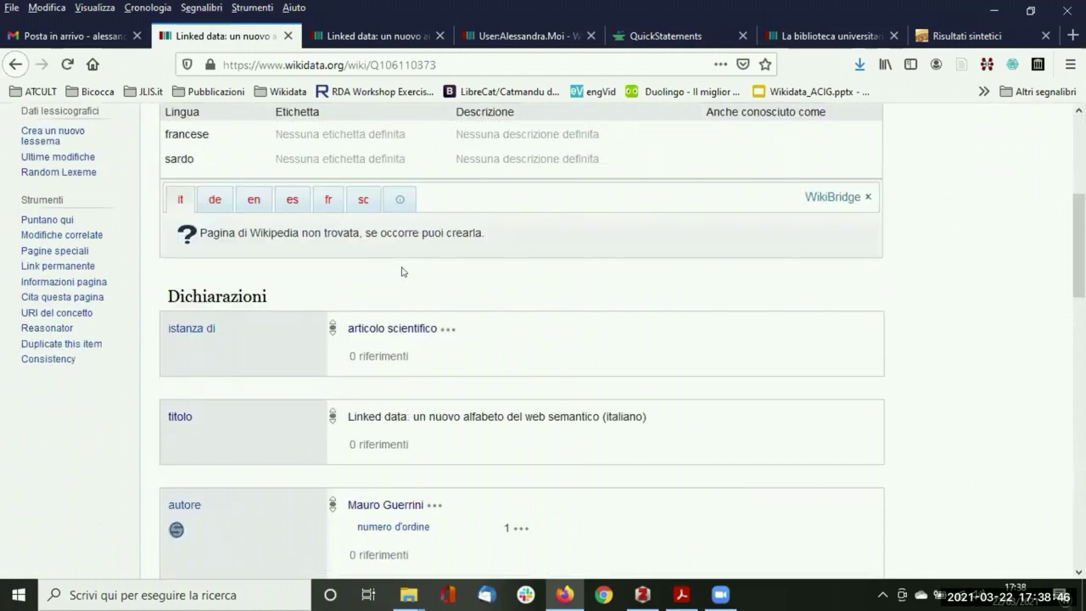
scroll(113, 286, down, 1)
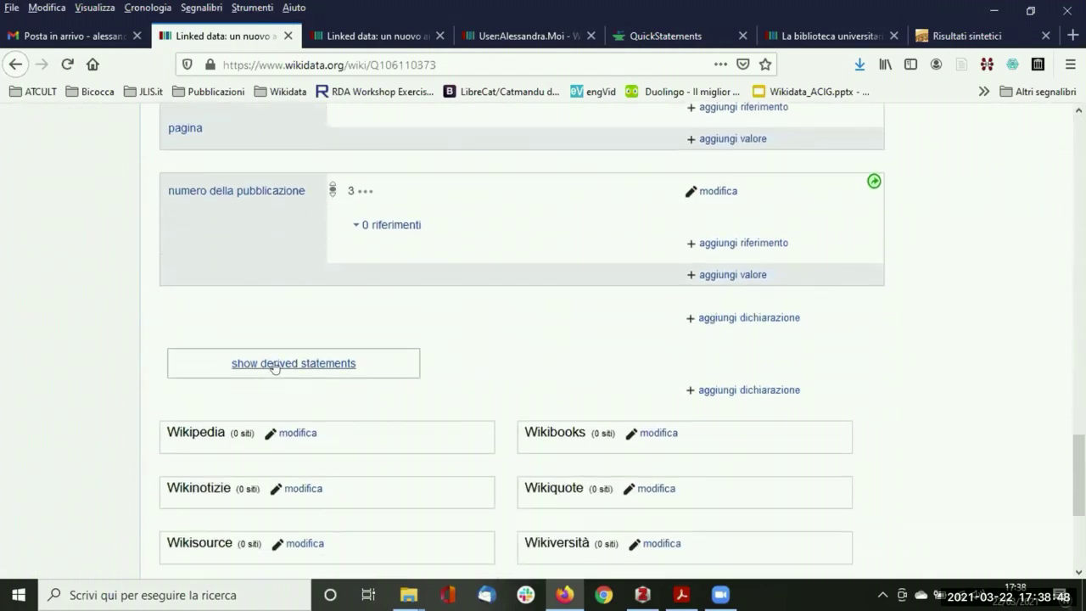
scroll(41, 311, down, 1)
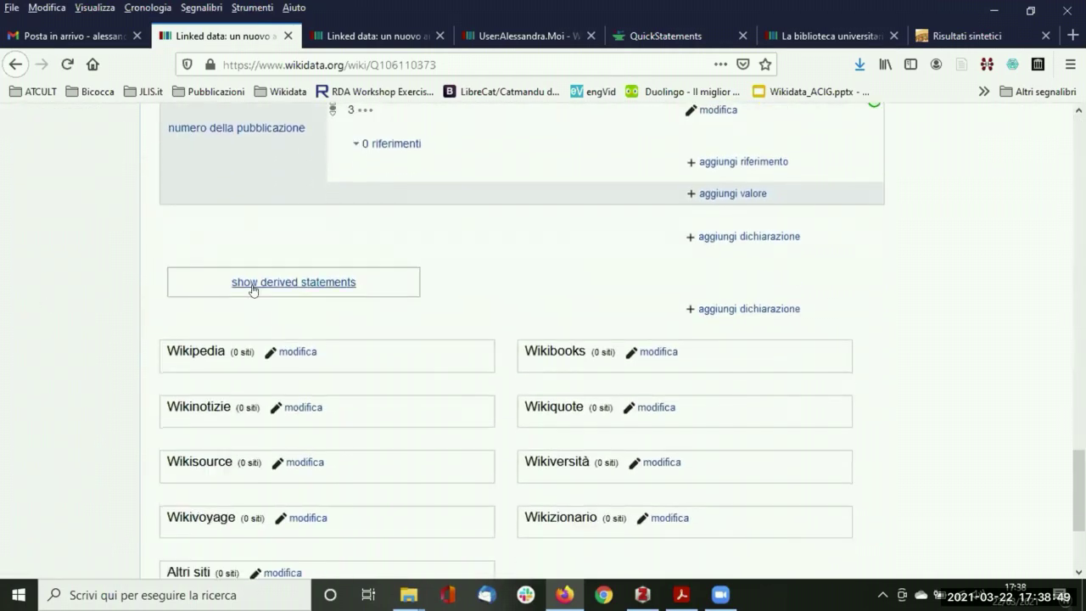
click(336, 283)
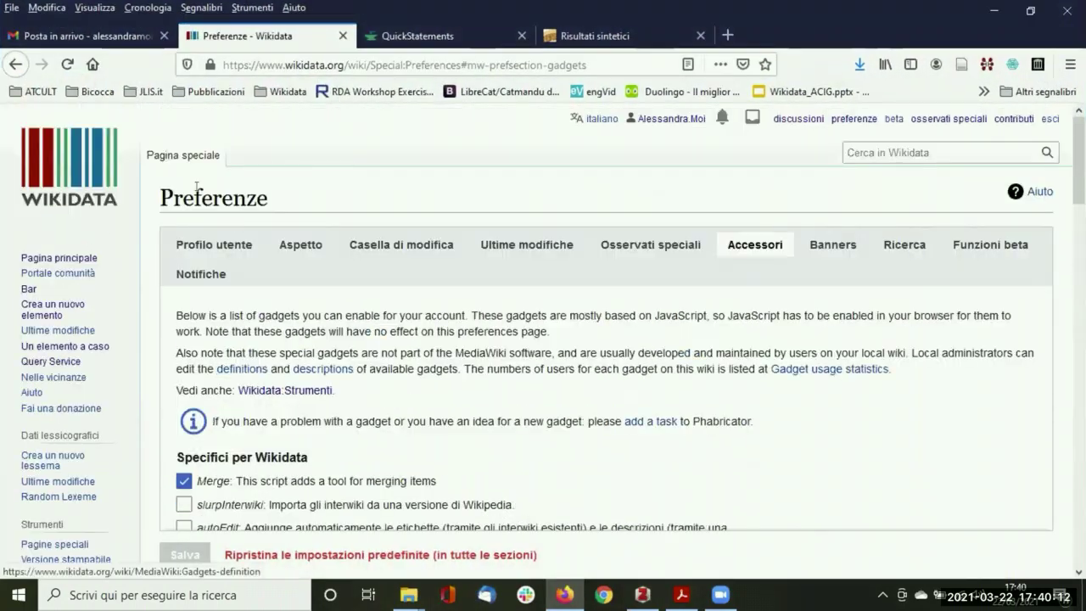
Examine the "relateditems" gadget and its description among the Wikidata-specific gadgets in the Accessori preferences.
double_click(204, 188)
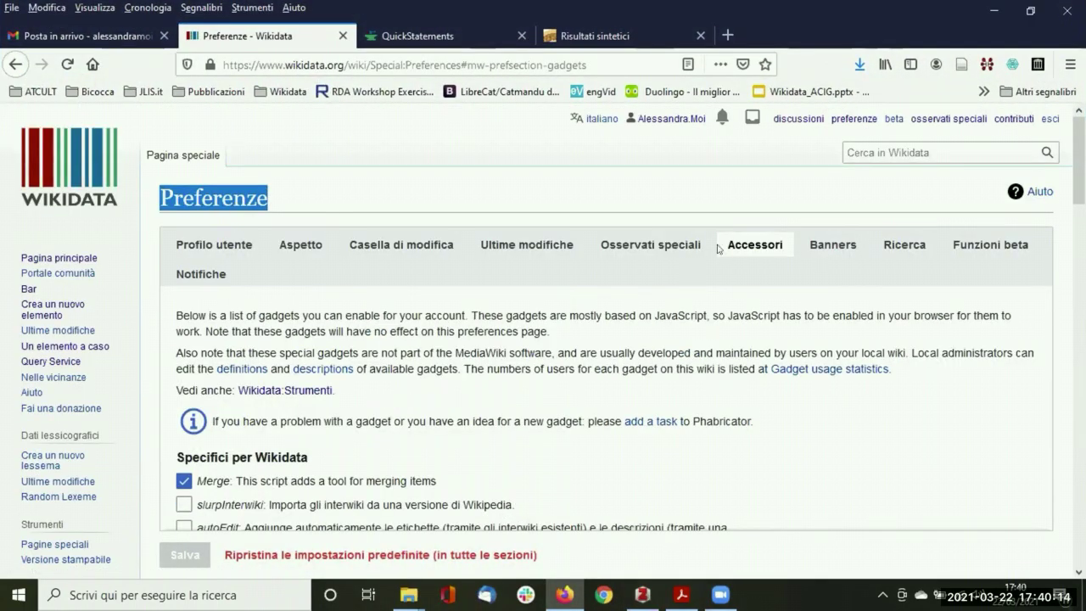
scroll(370, 313, down, 15)
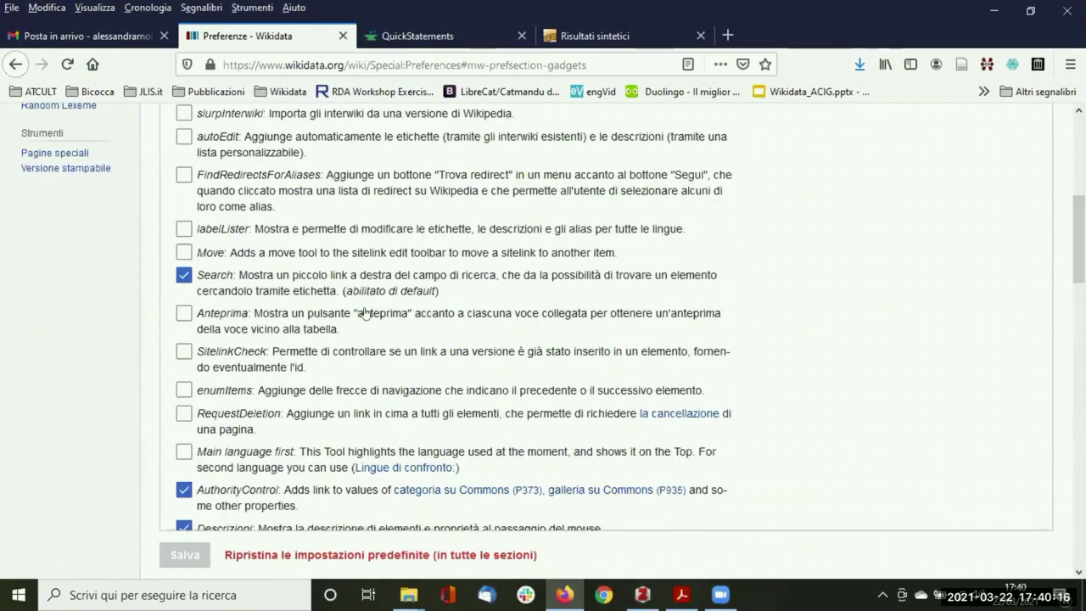
scroll(370, 313, up, 4)
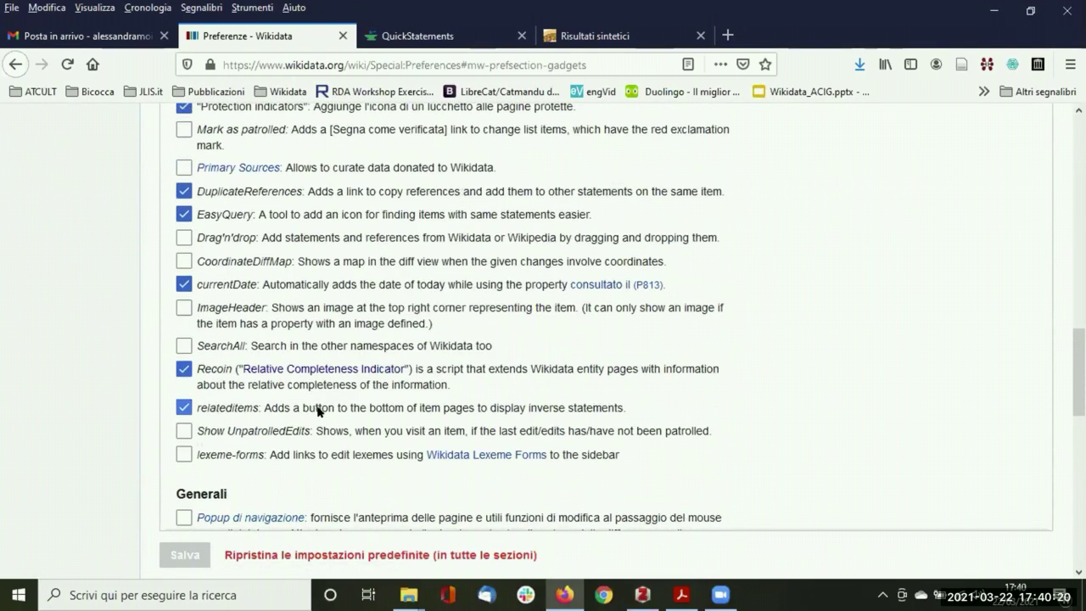
drag(628, 411, 262, 412)
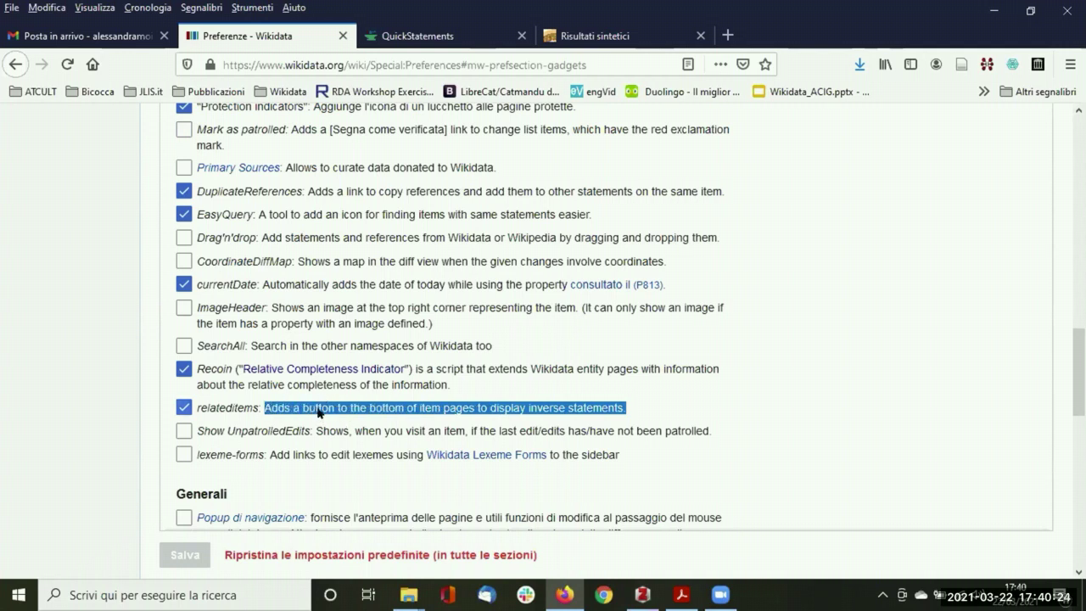
click(398, 410)
click(183, 407)
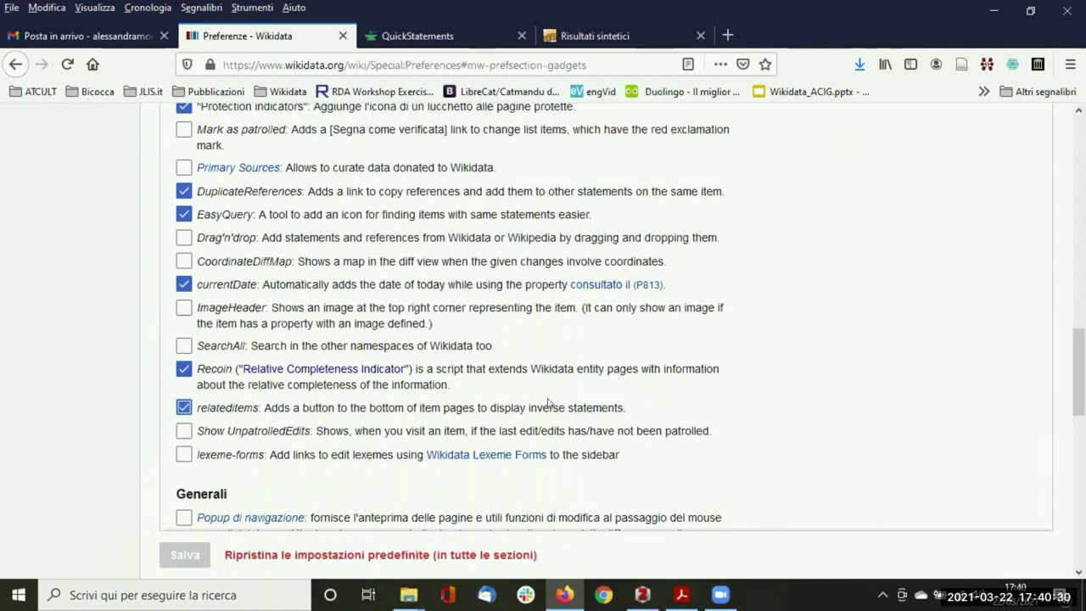
click(71, 375)
scroll(75, 341, up, 6)
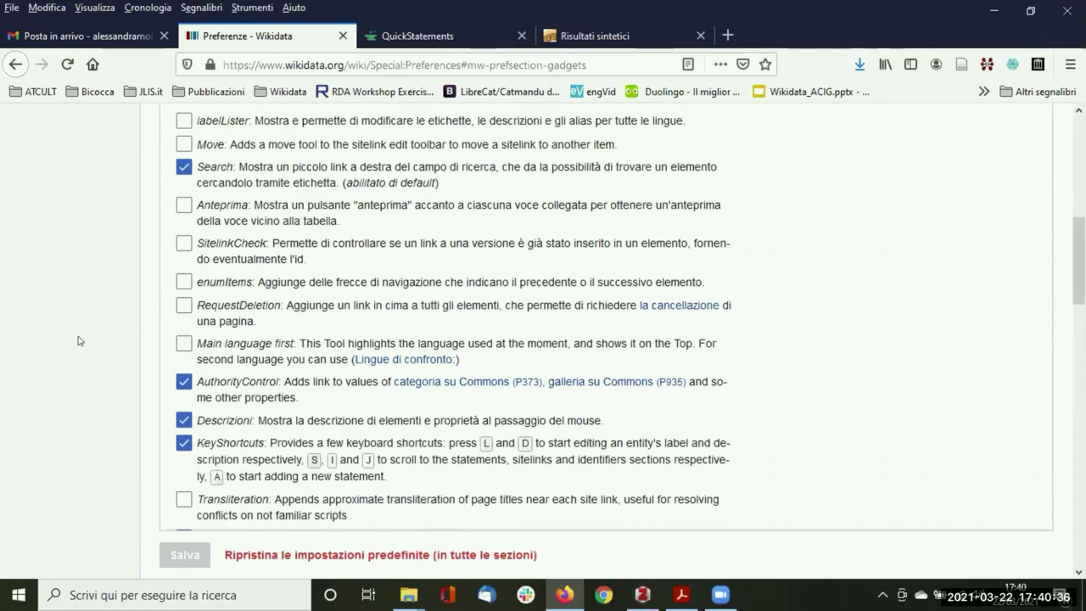
scroll(77, 340, up, 8)
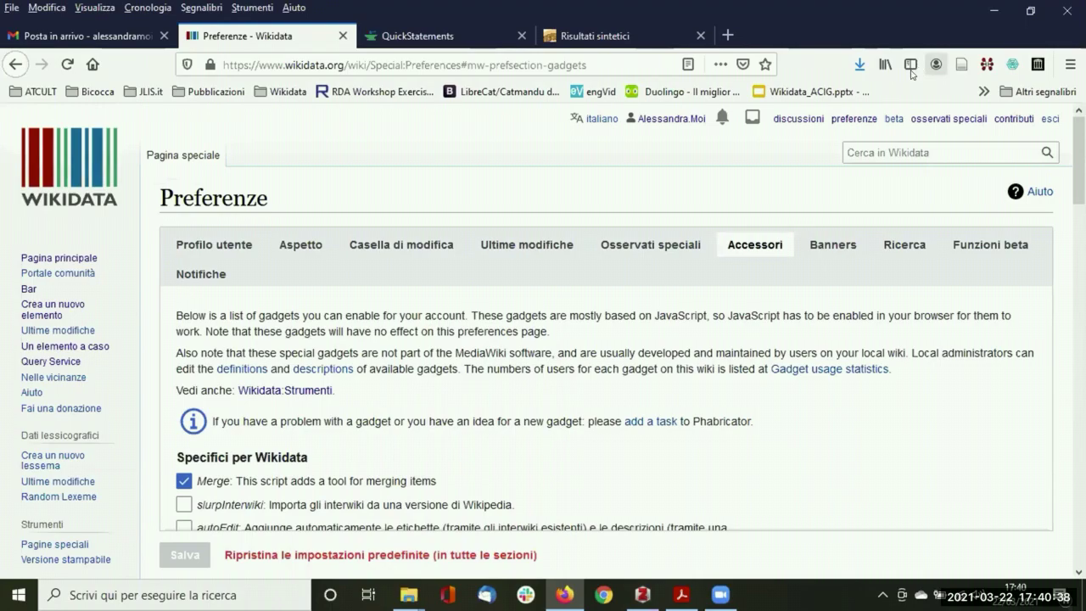
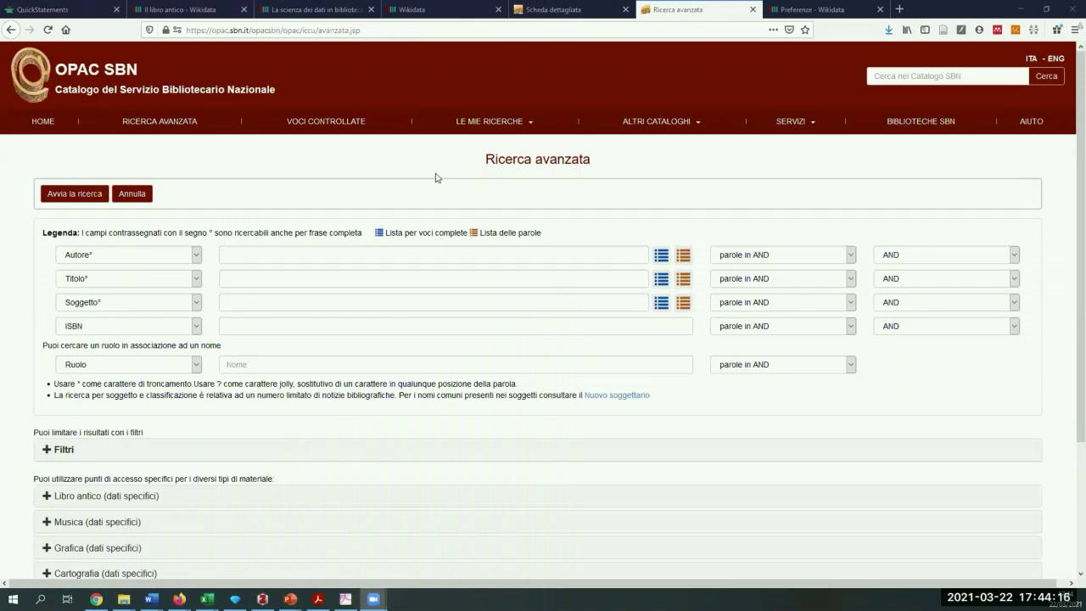
Run an advanced OPAC SBN search combining the book author's surname with the title word "catalogazione".
click(266, 254)
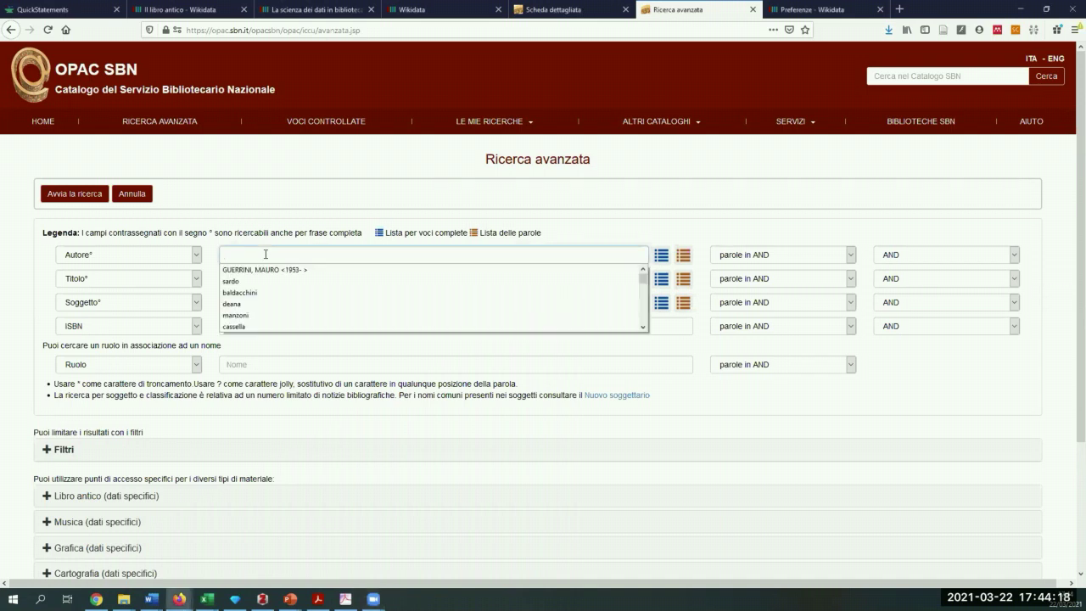
click(260, 281)
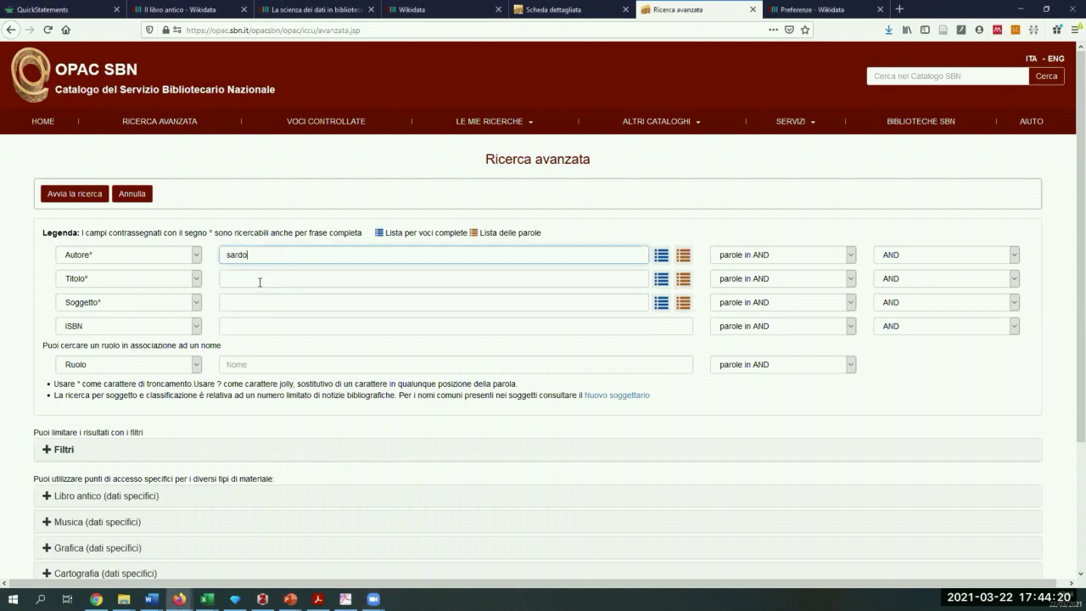
click(262, 278)
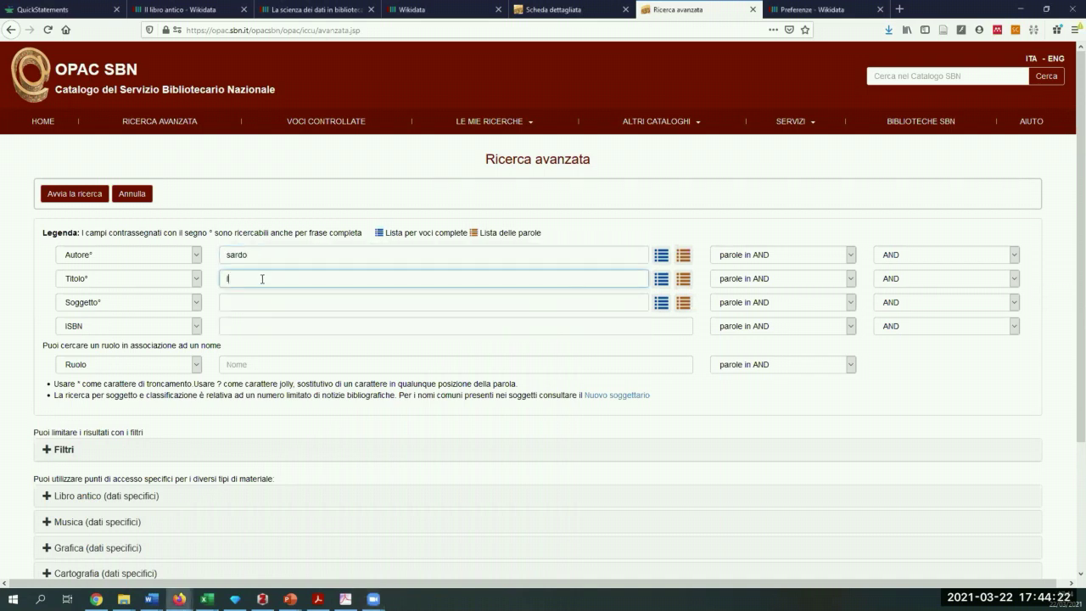
text(la)
key(BackSpace)
key(BackSpace)
text(ca)
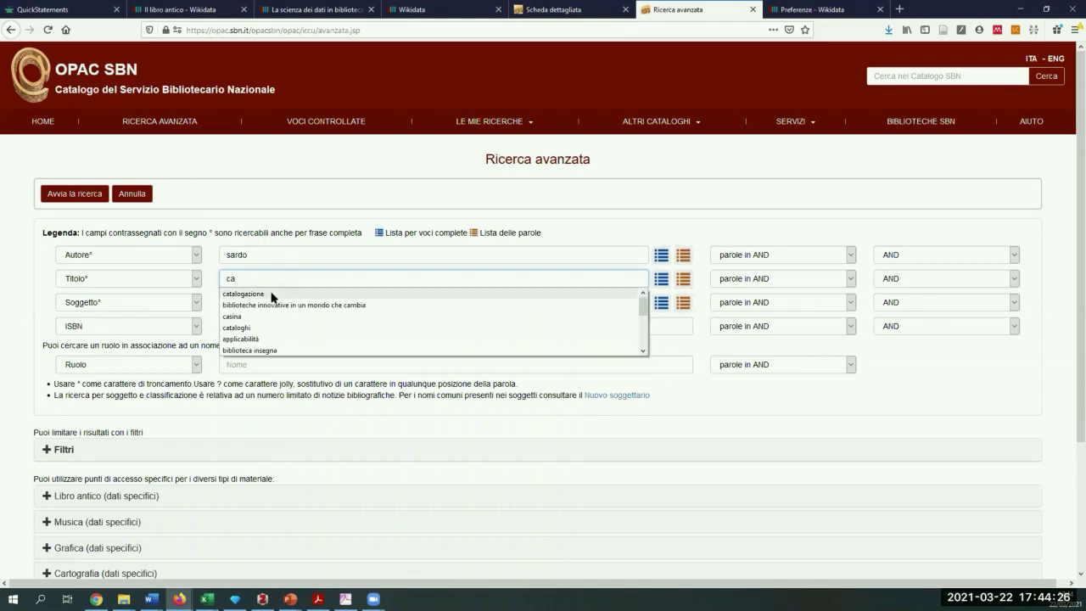
click(272, 294)
click(77, 197)
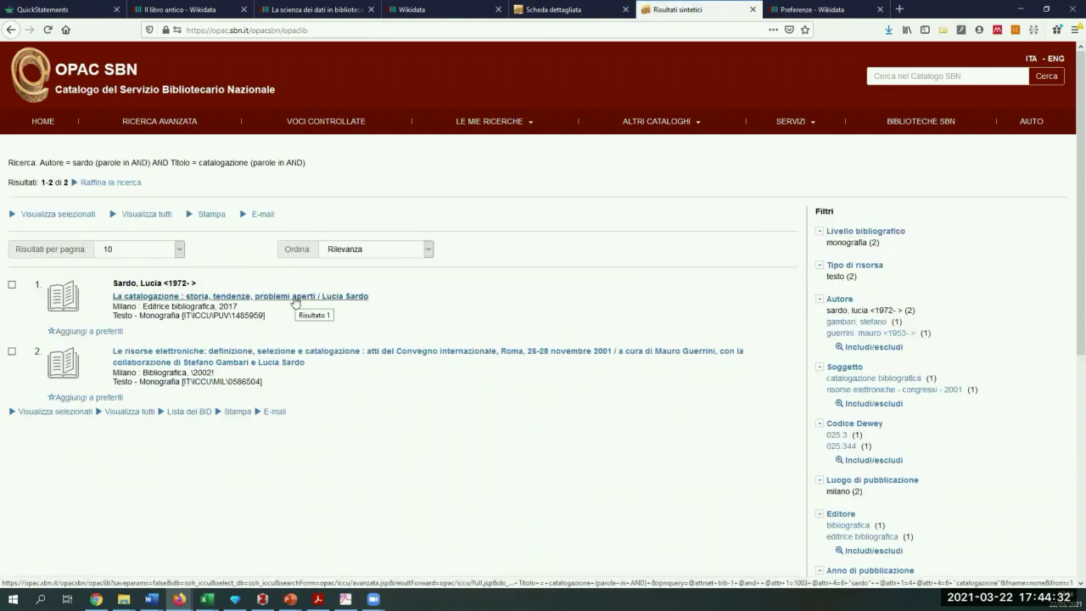
Open the 2017 record "La catalogazione: storia, tendenze, problemi aperti" and save it to Zotero in the "Incontro GWMAB" collection.
click(293, 299)
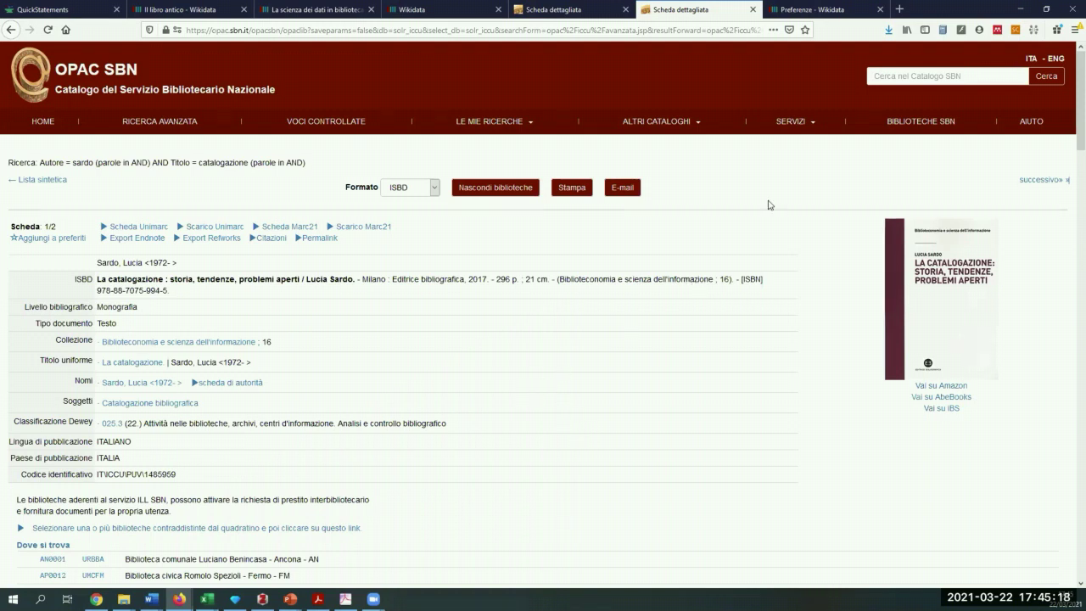
click(944, 33)
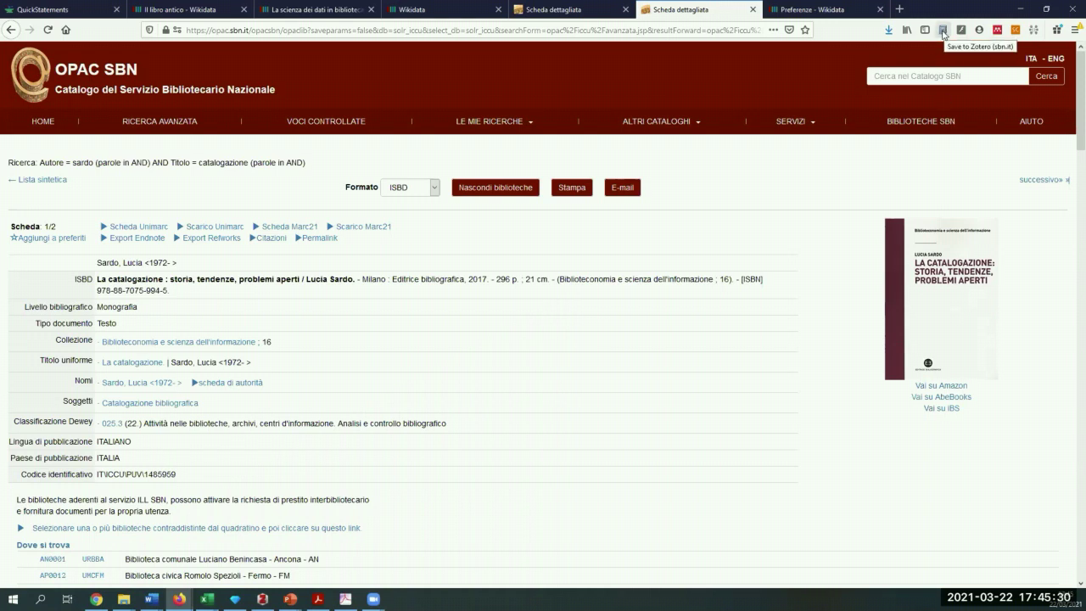
click(942, 32)
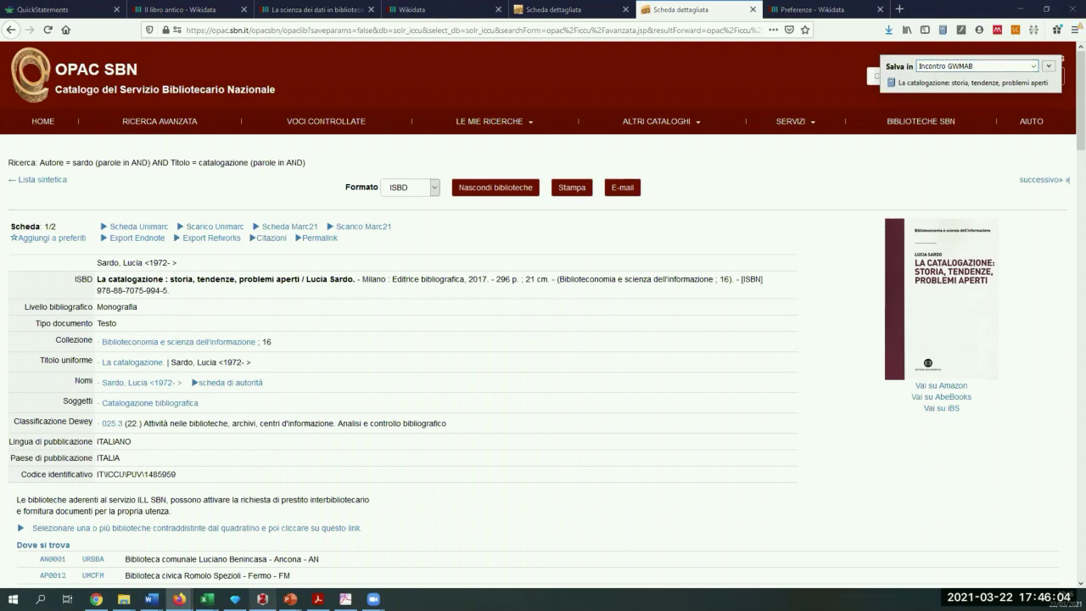
Switch to Zotero and compare the imported "La catalogazione" record's metadata with the other books in the collection.
key(alt+Tab)
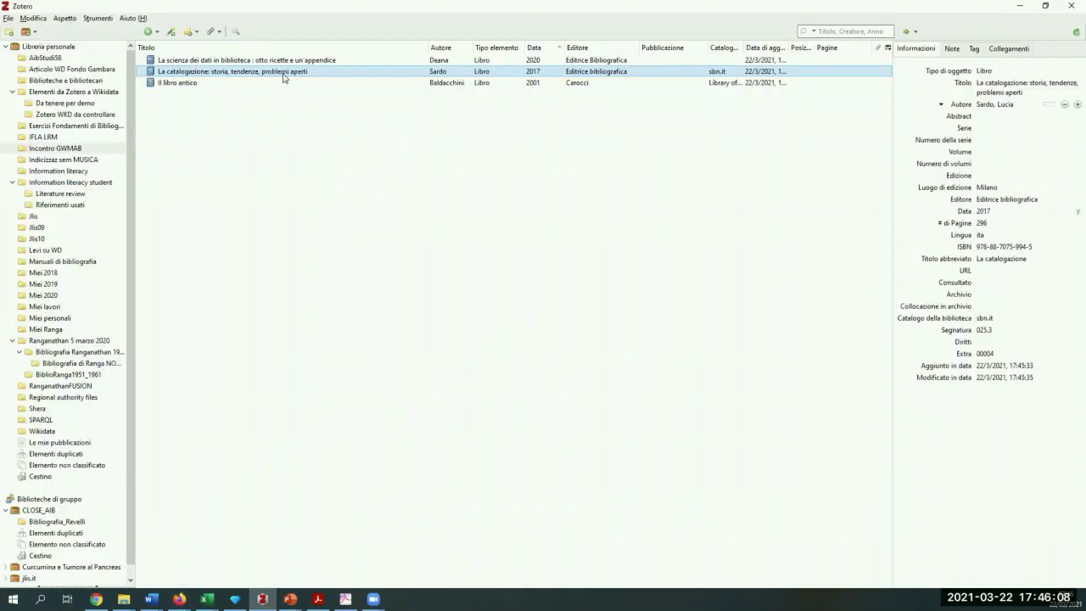
click(188, 84)
click(208, 60)
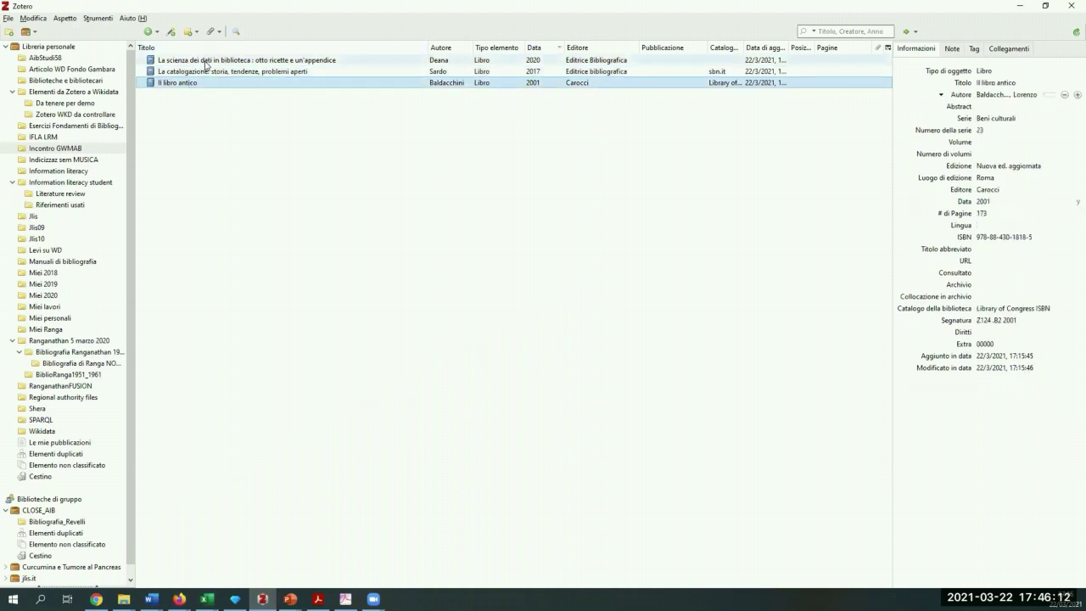
click(206, 74)
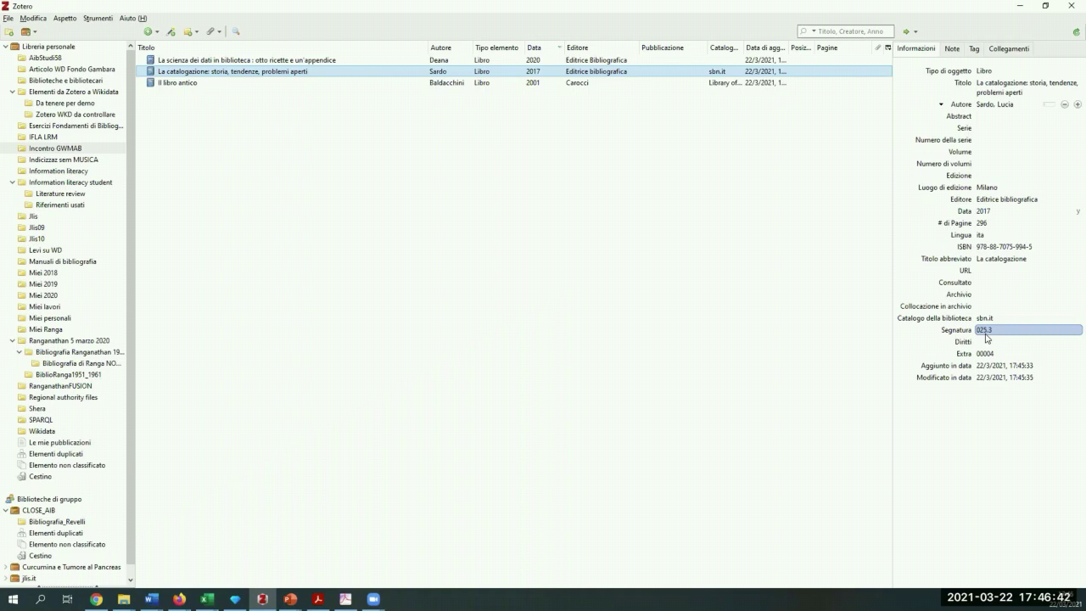
click(949, 341)
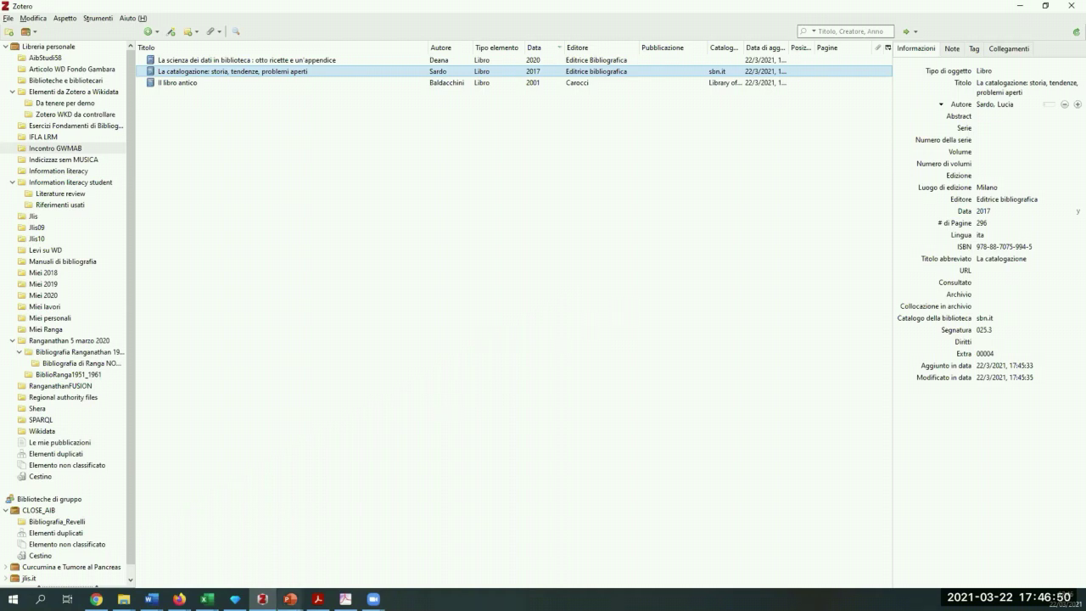
Return to the OPAC SBN record in Firefox and try to export it in Endnote format to Zotero.
click(180, 599)
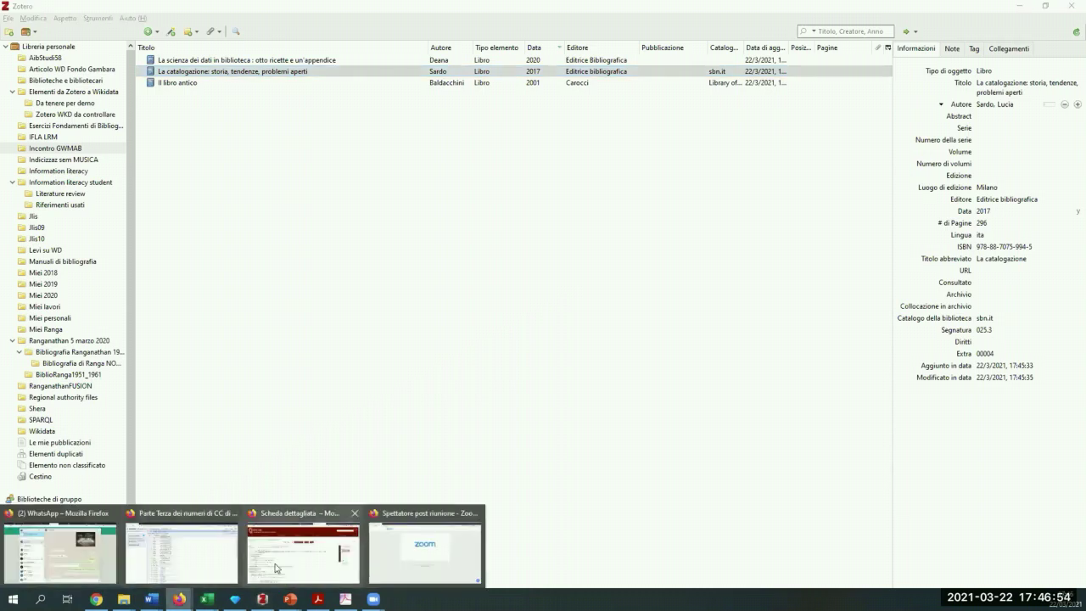
click(303, 553)
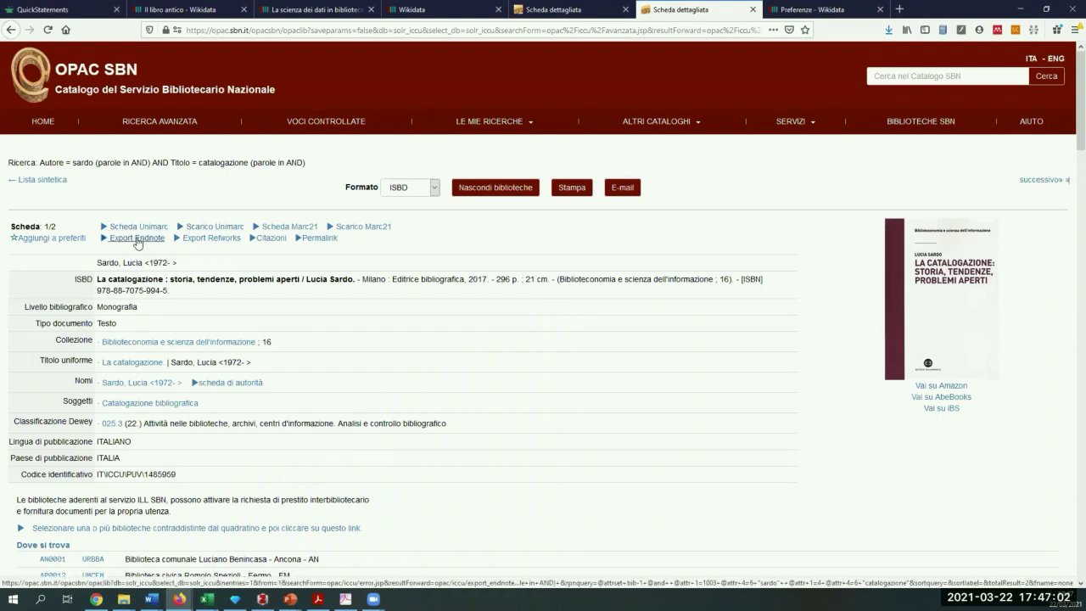
click(136, 242)
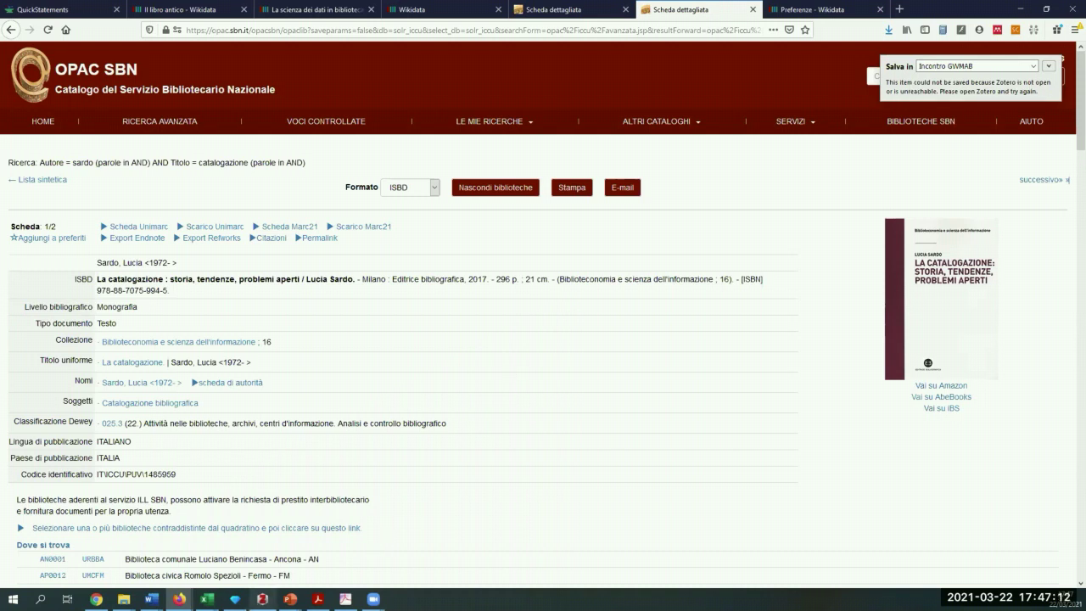
mouse_move(262, 599)
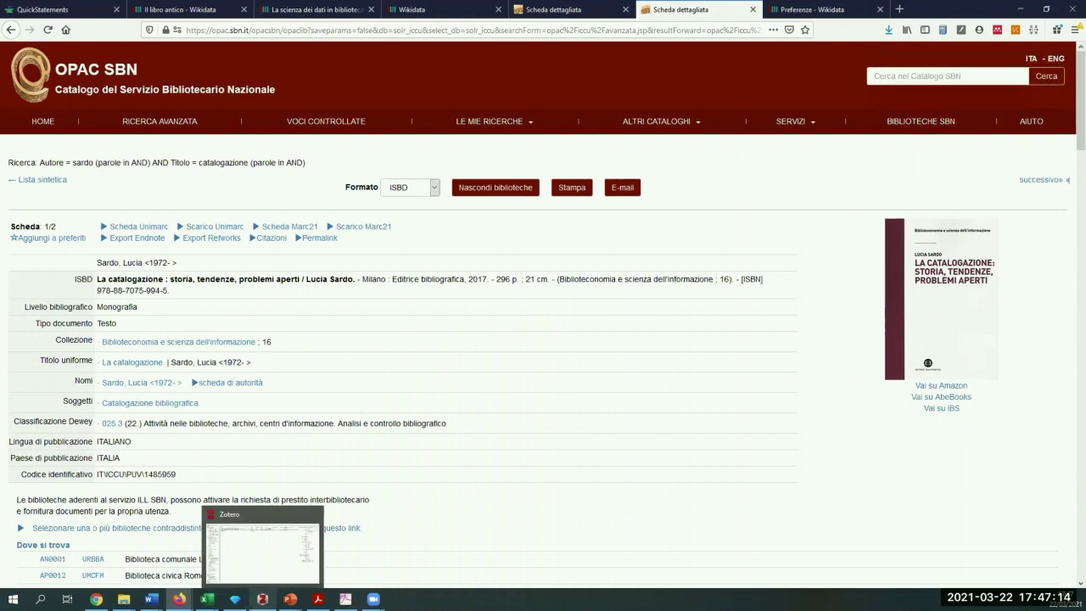